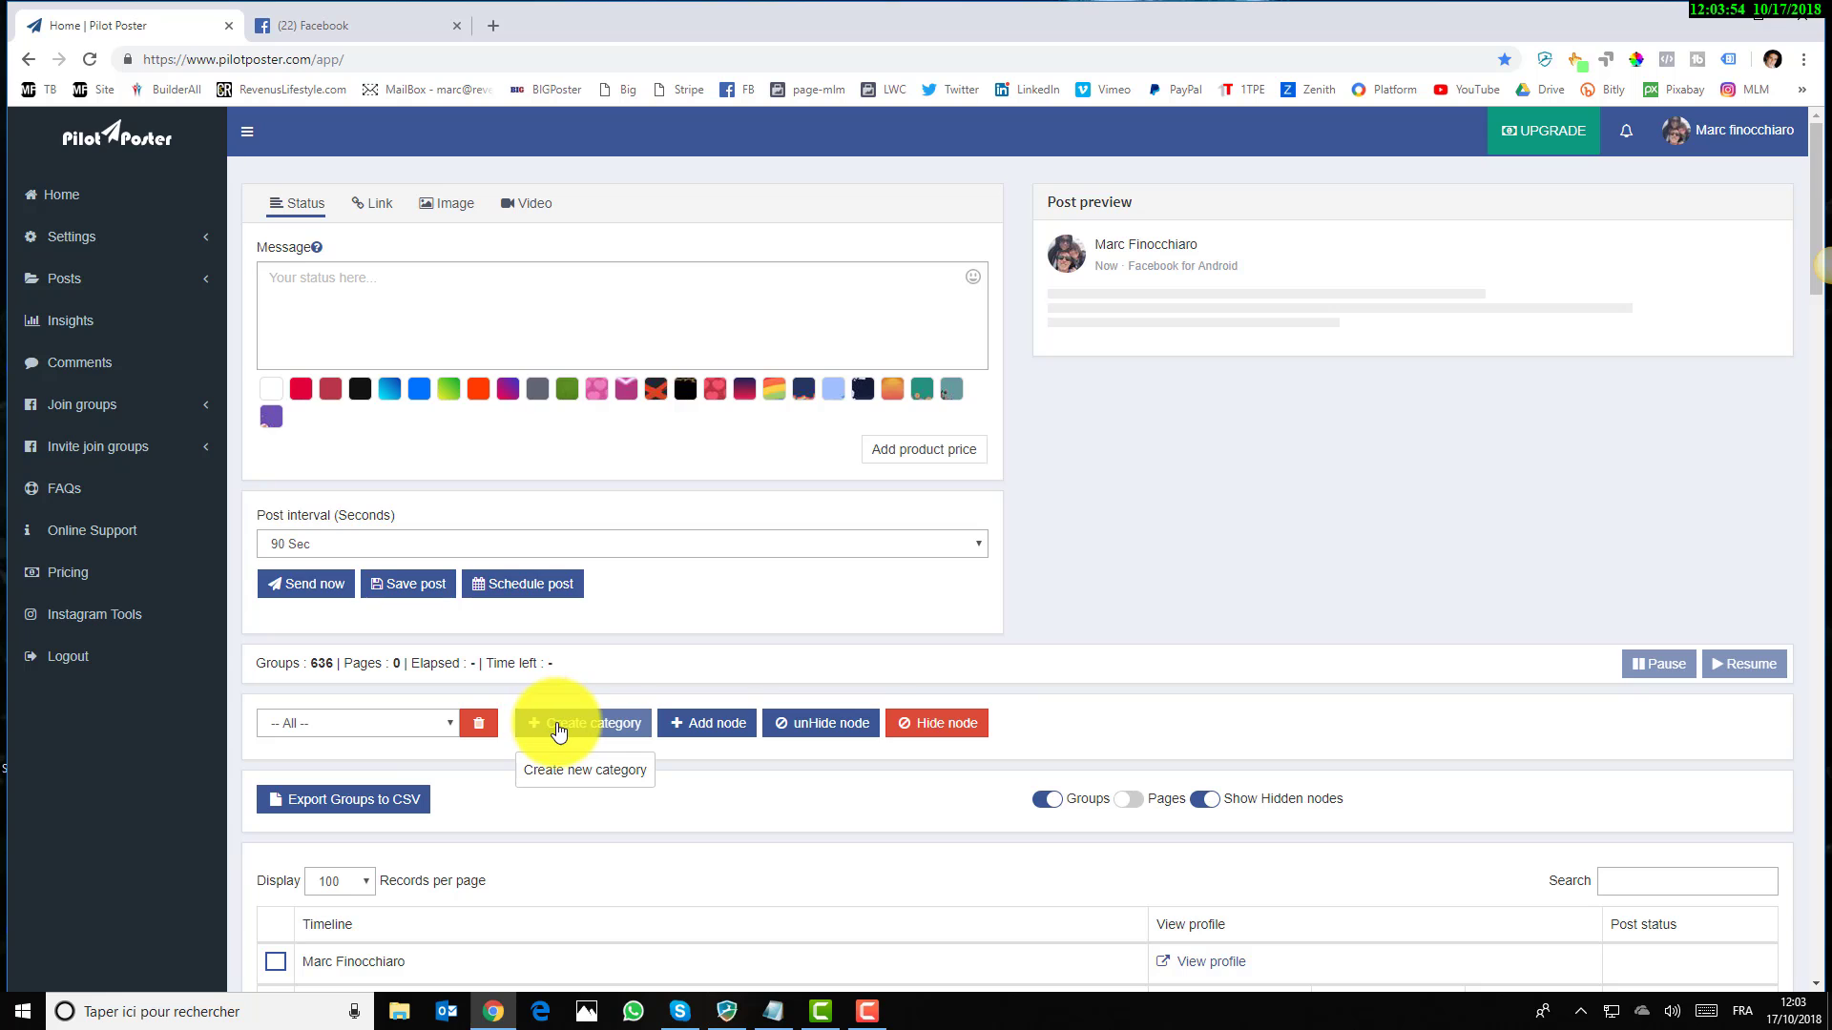
{"action": "left_click", "coordinate": [559, 730]}
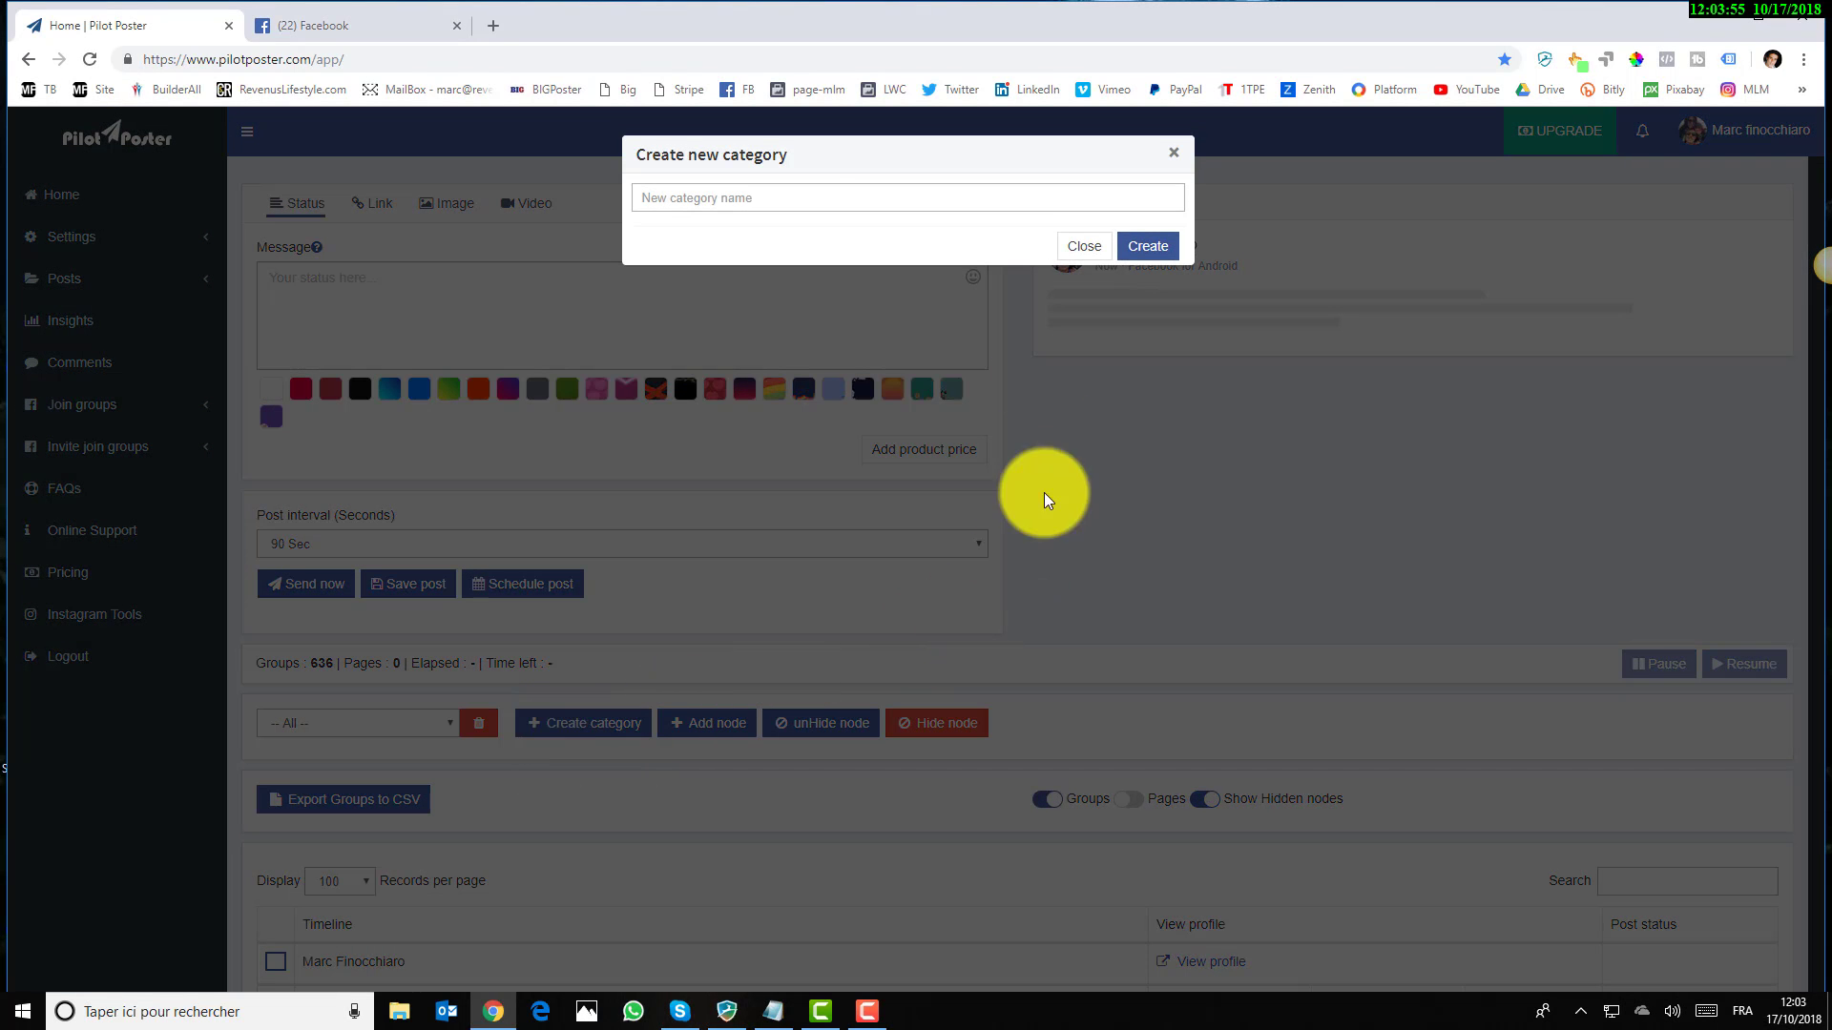
{"action": "left_click", "coordinate": [803, 207]}
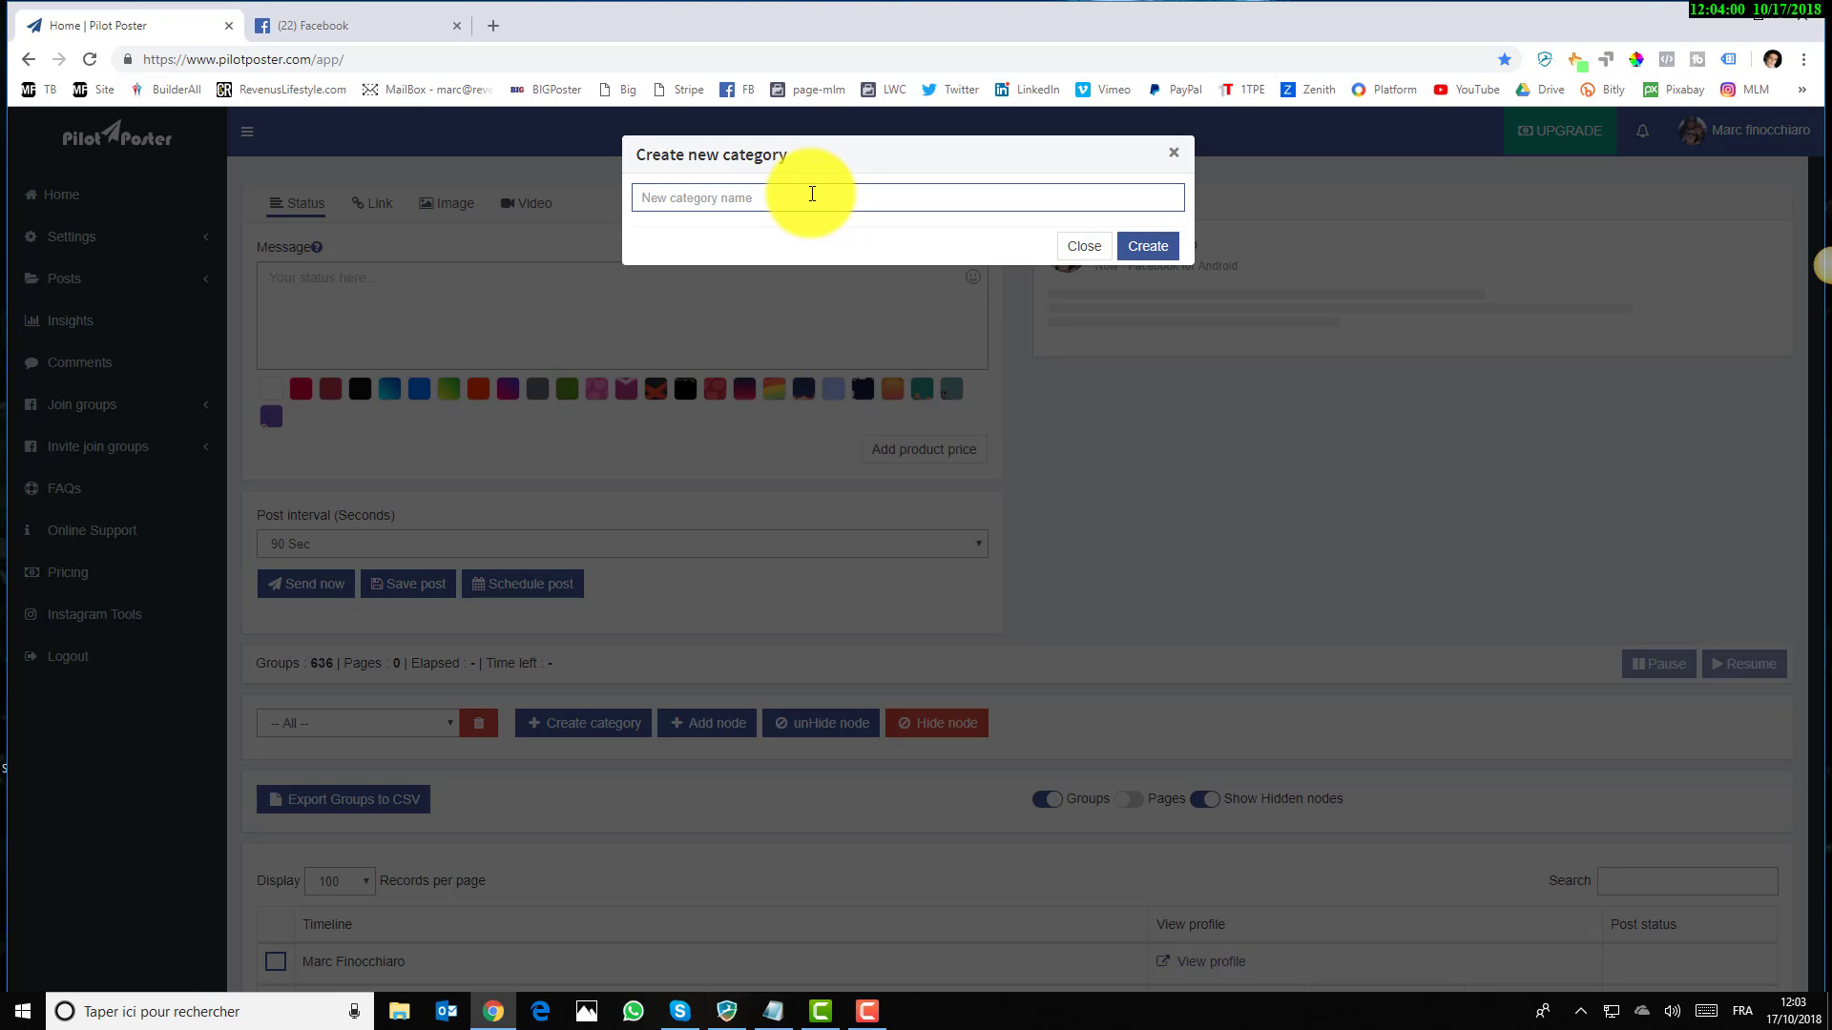
{"action": "type", "text": "mlm 1"}
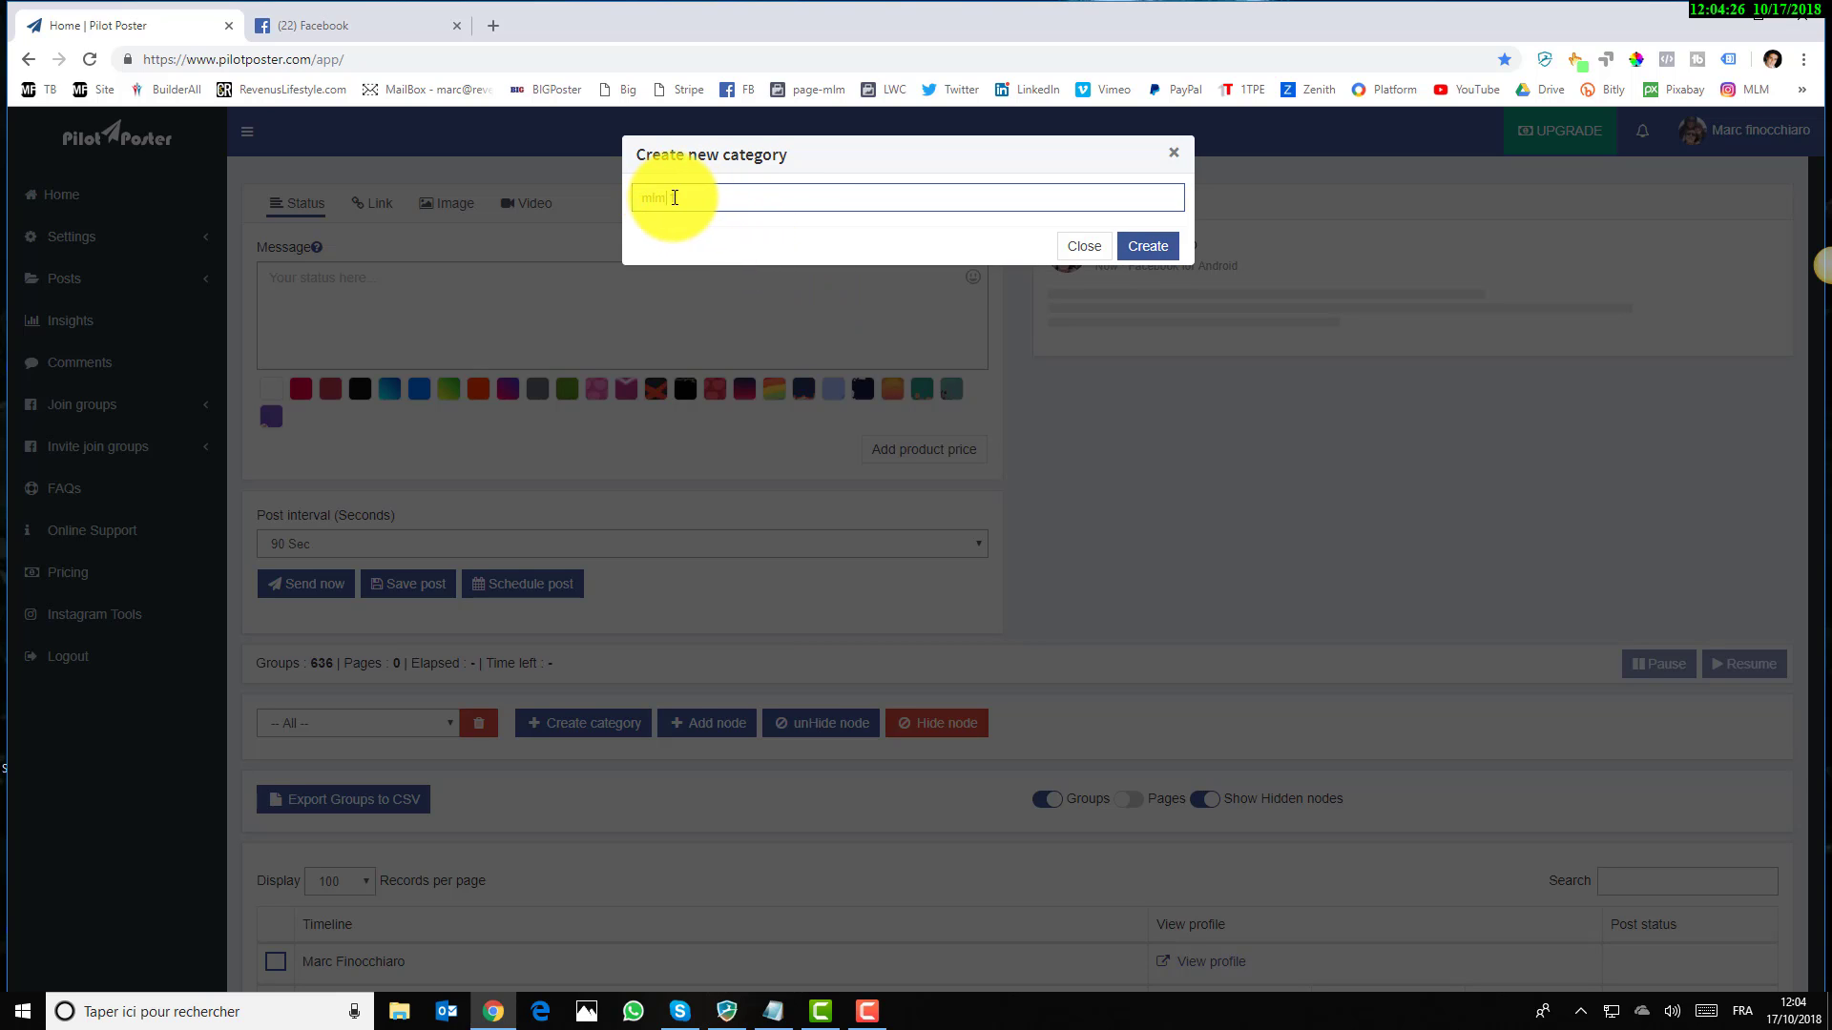
{"action": "type", "text": "fr"}
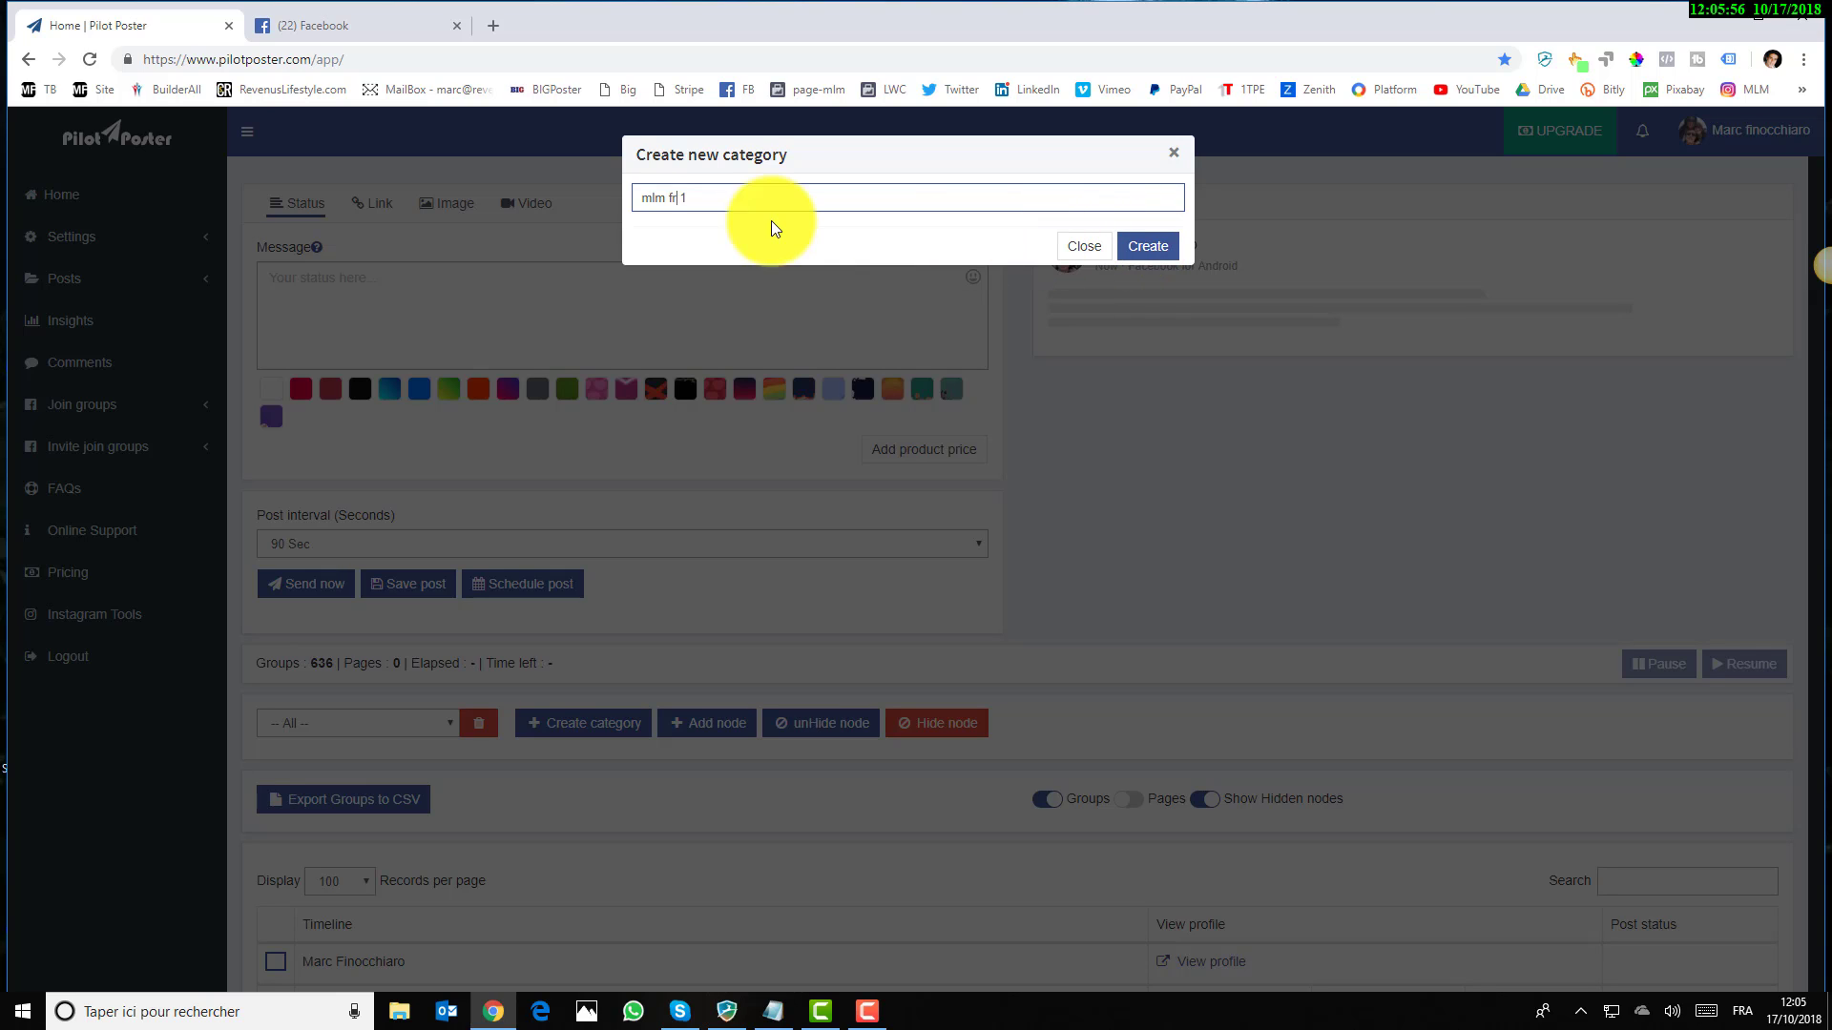
{"action": "double_click", "coordinate": [686, 201]}
{"action": "type", "text": "2"}
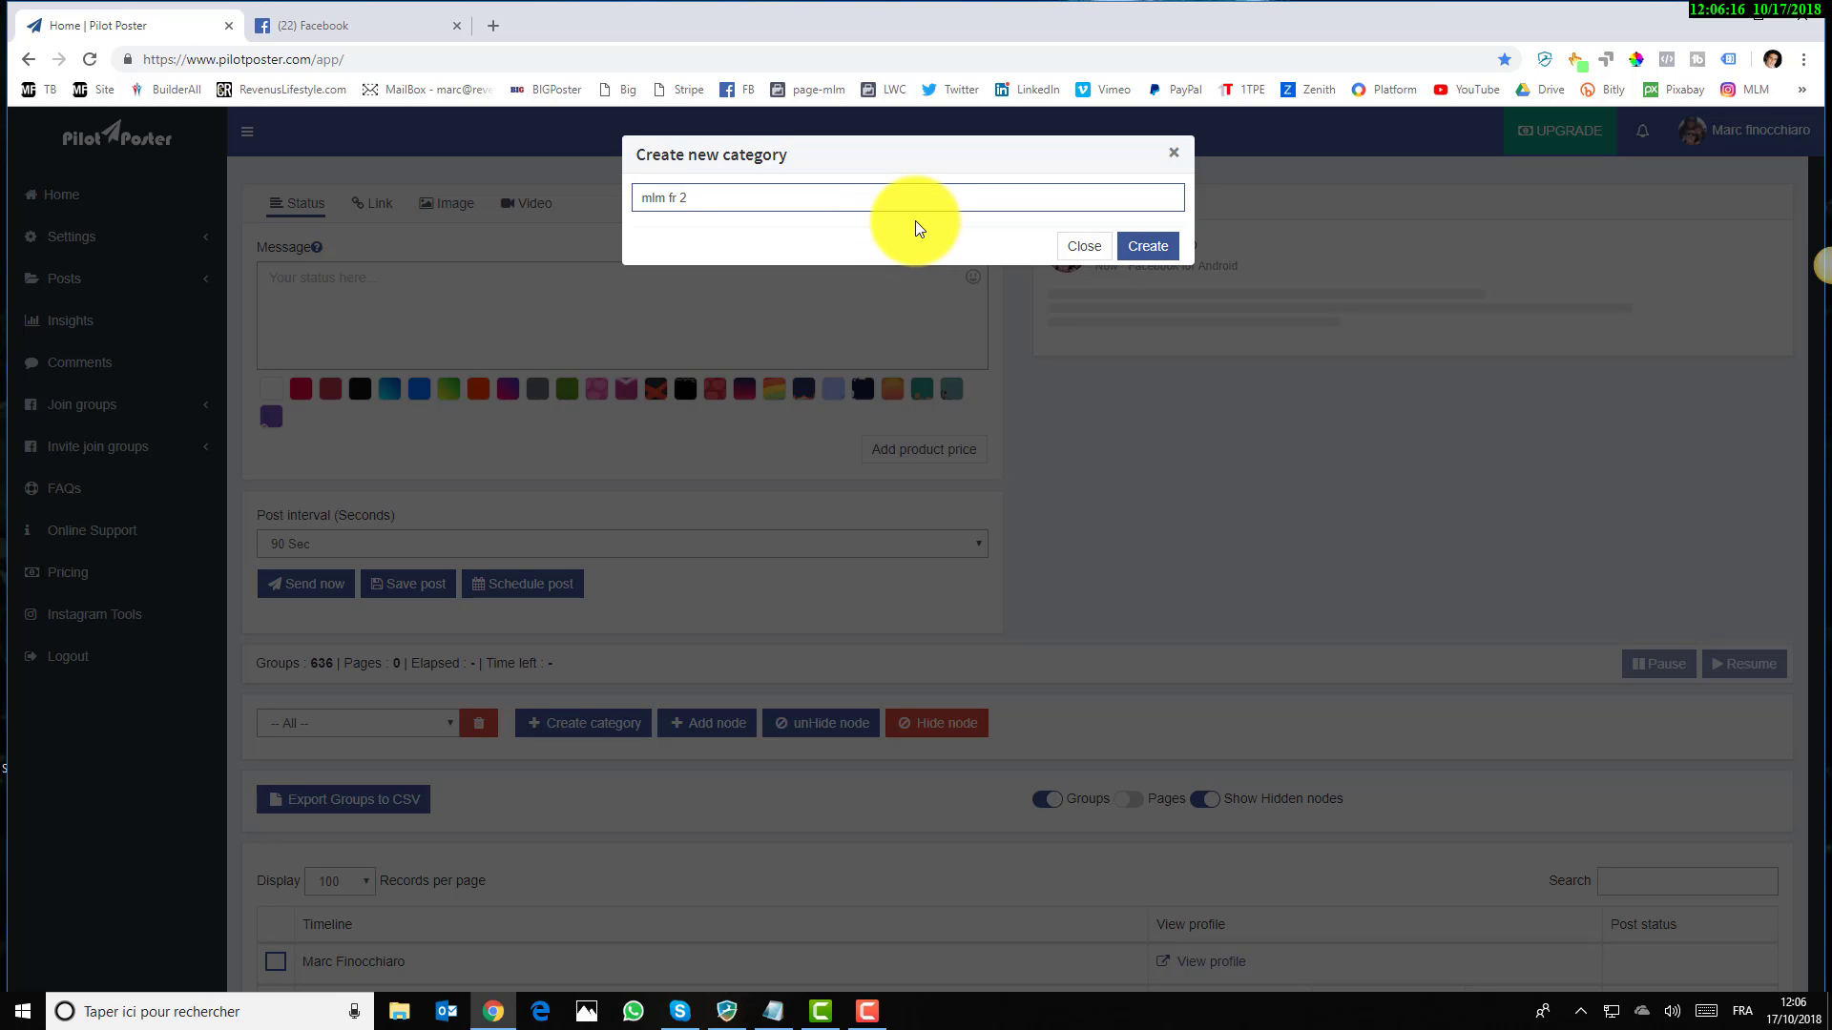
{"action": "left_click", "coordinate": [1083, 250]}
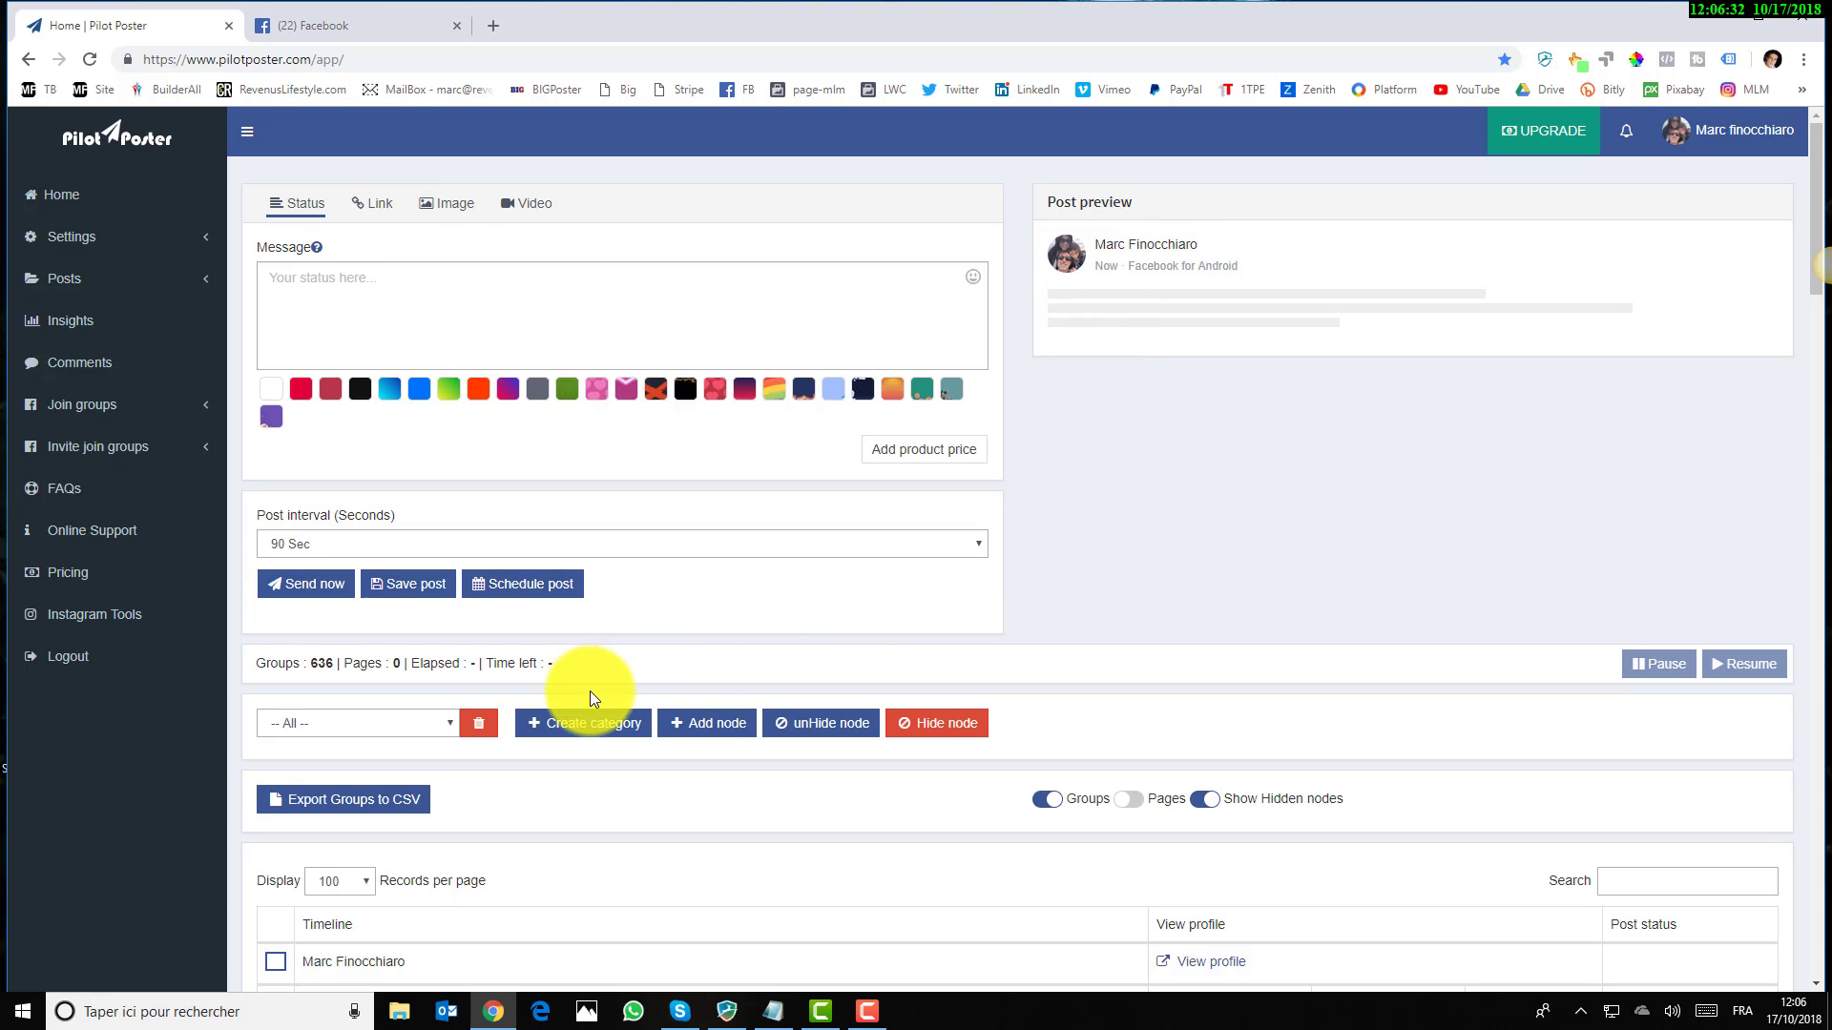
Show all records per page in the node list and look through the listed groups
{"action": "scroll", "coordinate": [589, 691], "scroll_direction": "down", "scroll_amount": 2}
{"action": "left_click", "coordinate": [364, 689]}
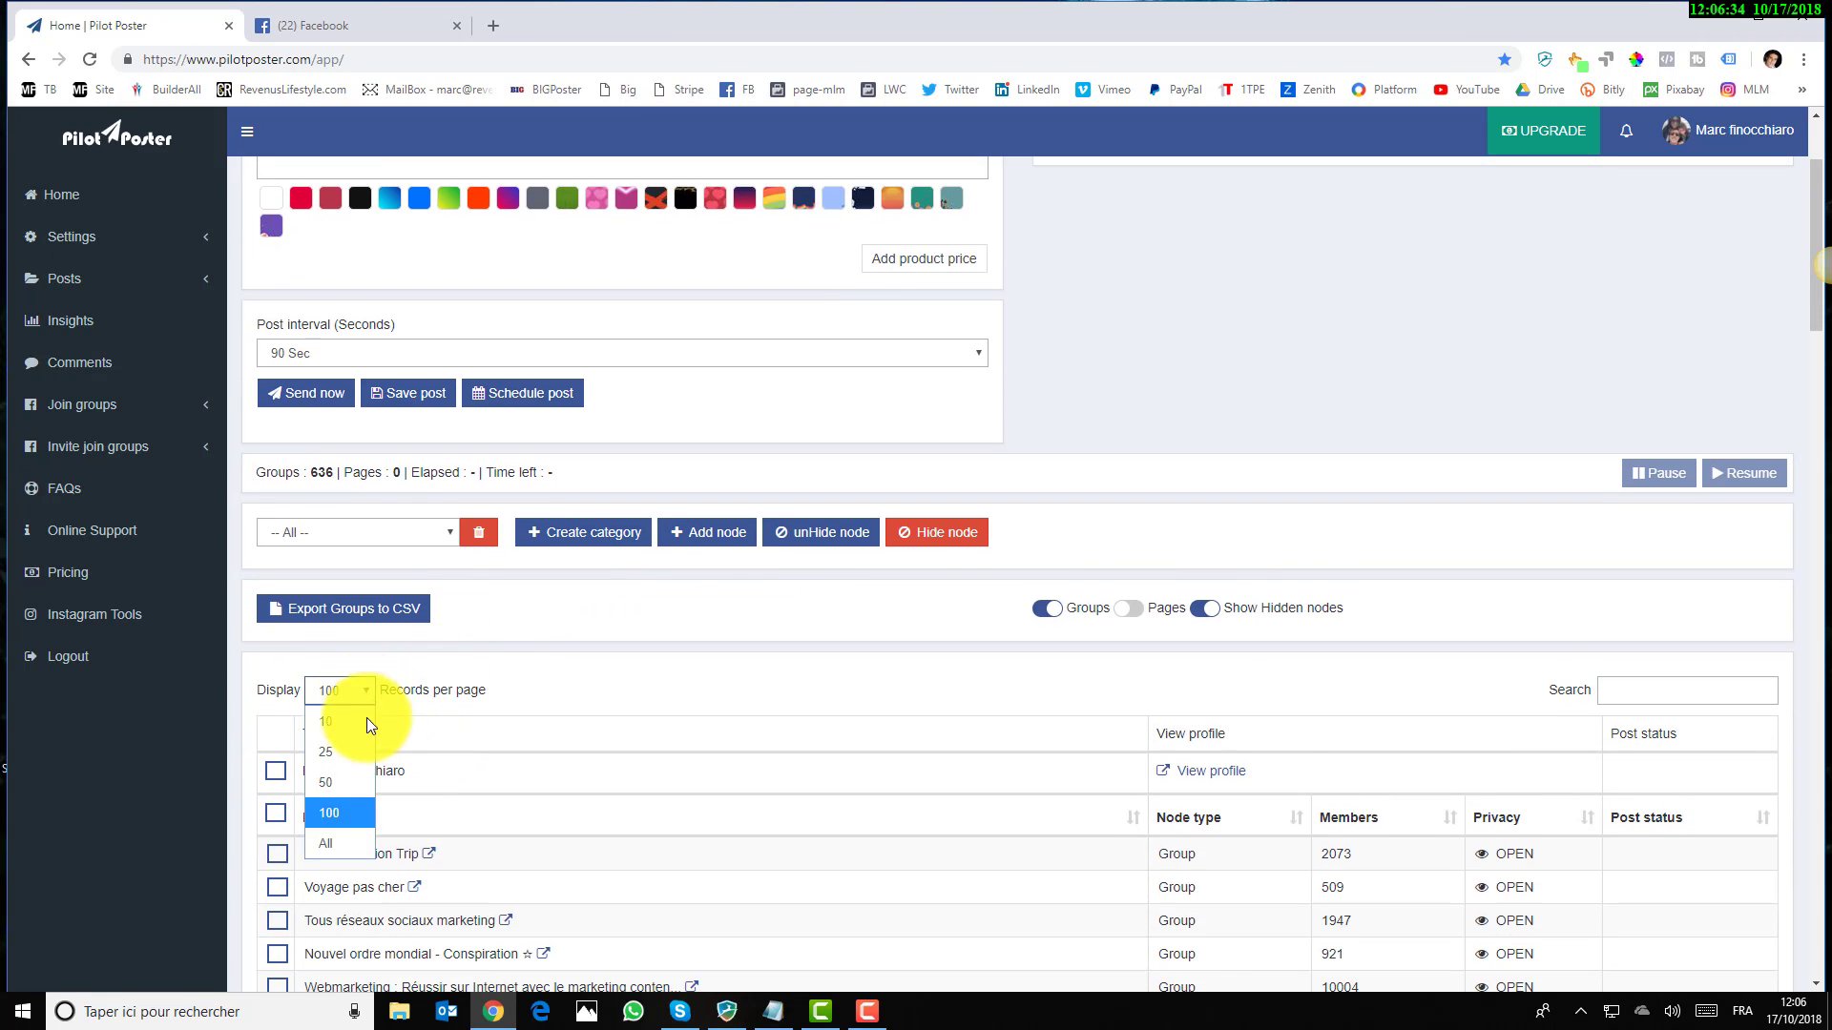
{"action": "left_click", "coordinate": [357, 840]}
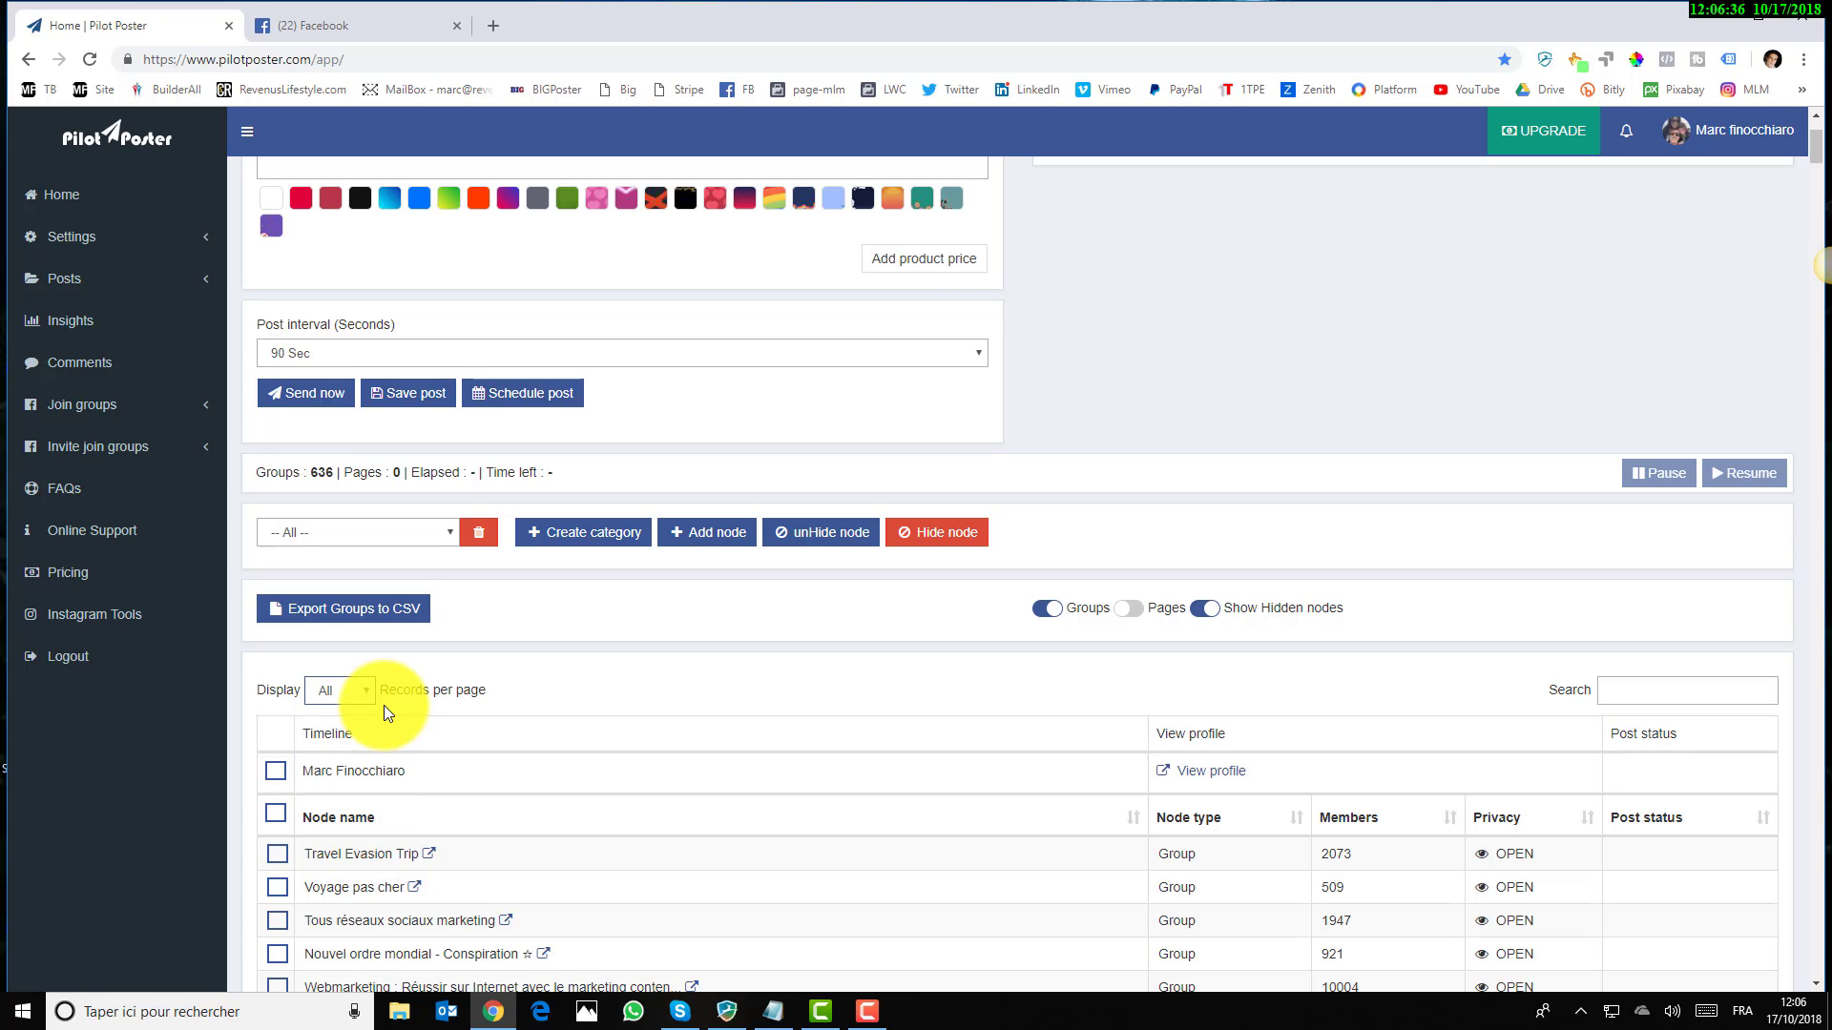
{"action": "scroll", "coordinate": [480, 549], "scroll_direction": "down", "scroll_amount": 5}
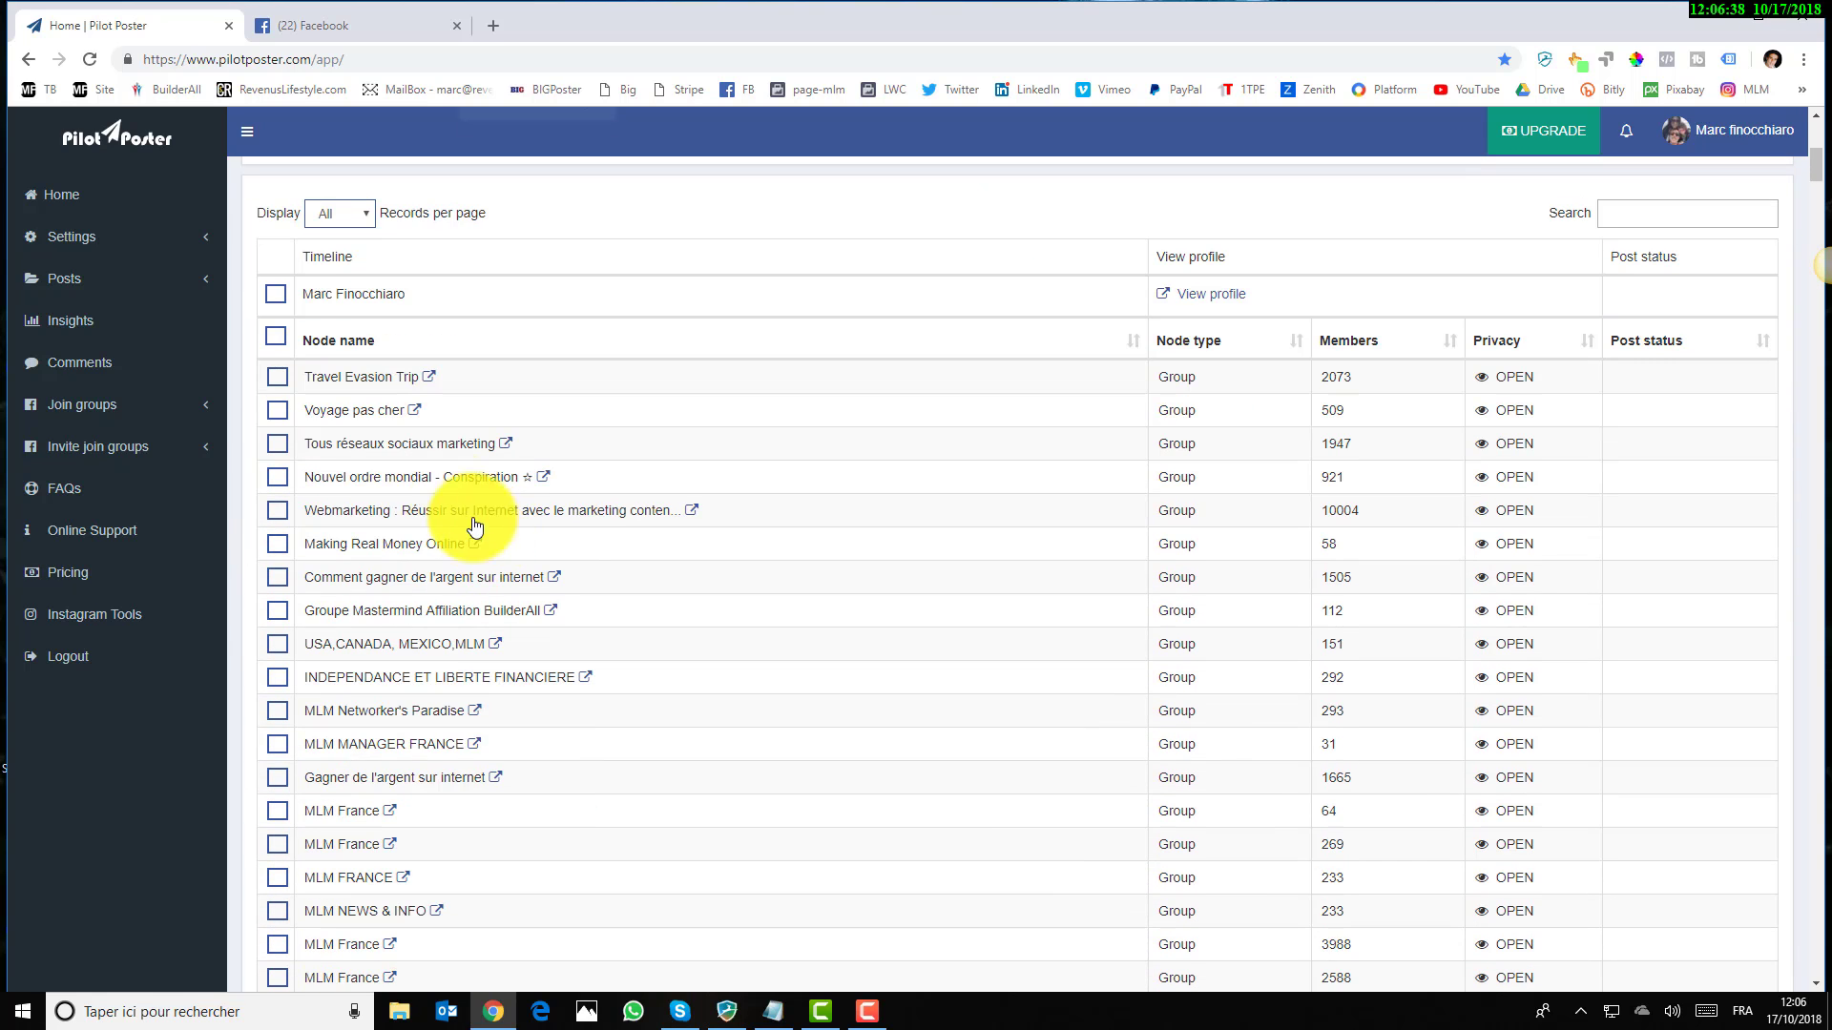
{"action": "scroll", "coordinate": [439, 381], "scroll_direction": "down", "scroll_amount": 13}
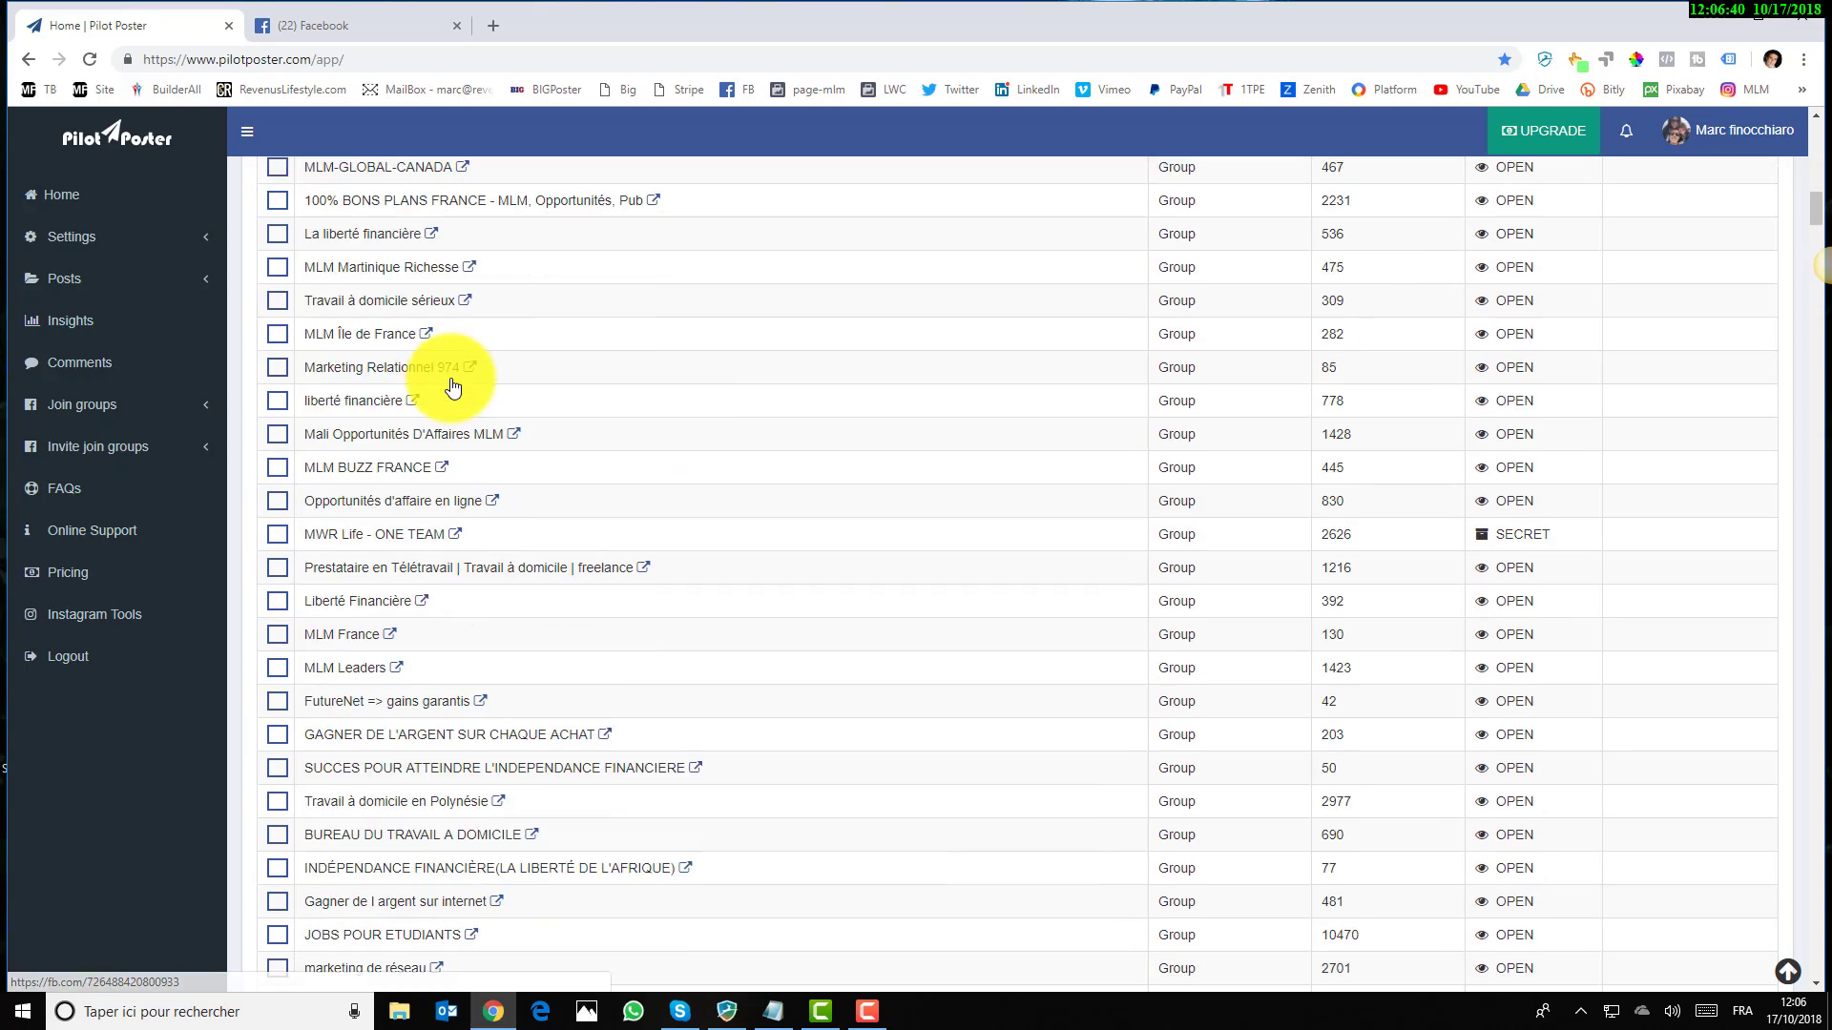
{"action": "scroll", "coordinate": [453, 386], "scroll_direction": "down", "scroll_amount": 16}
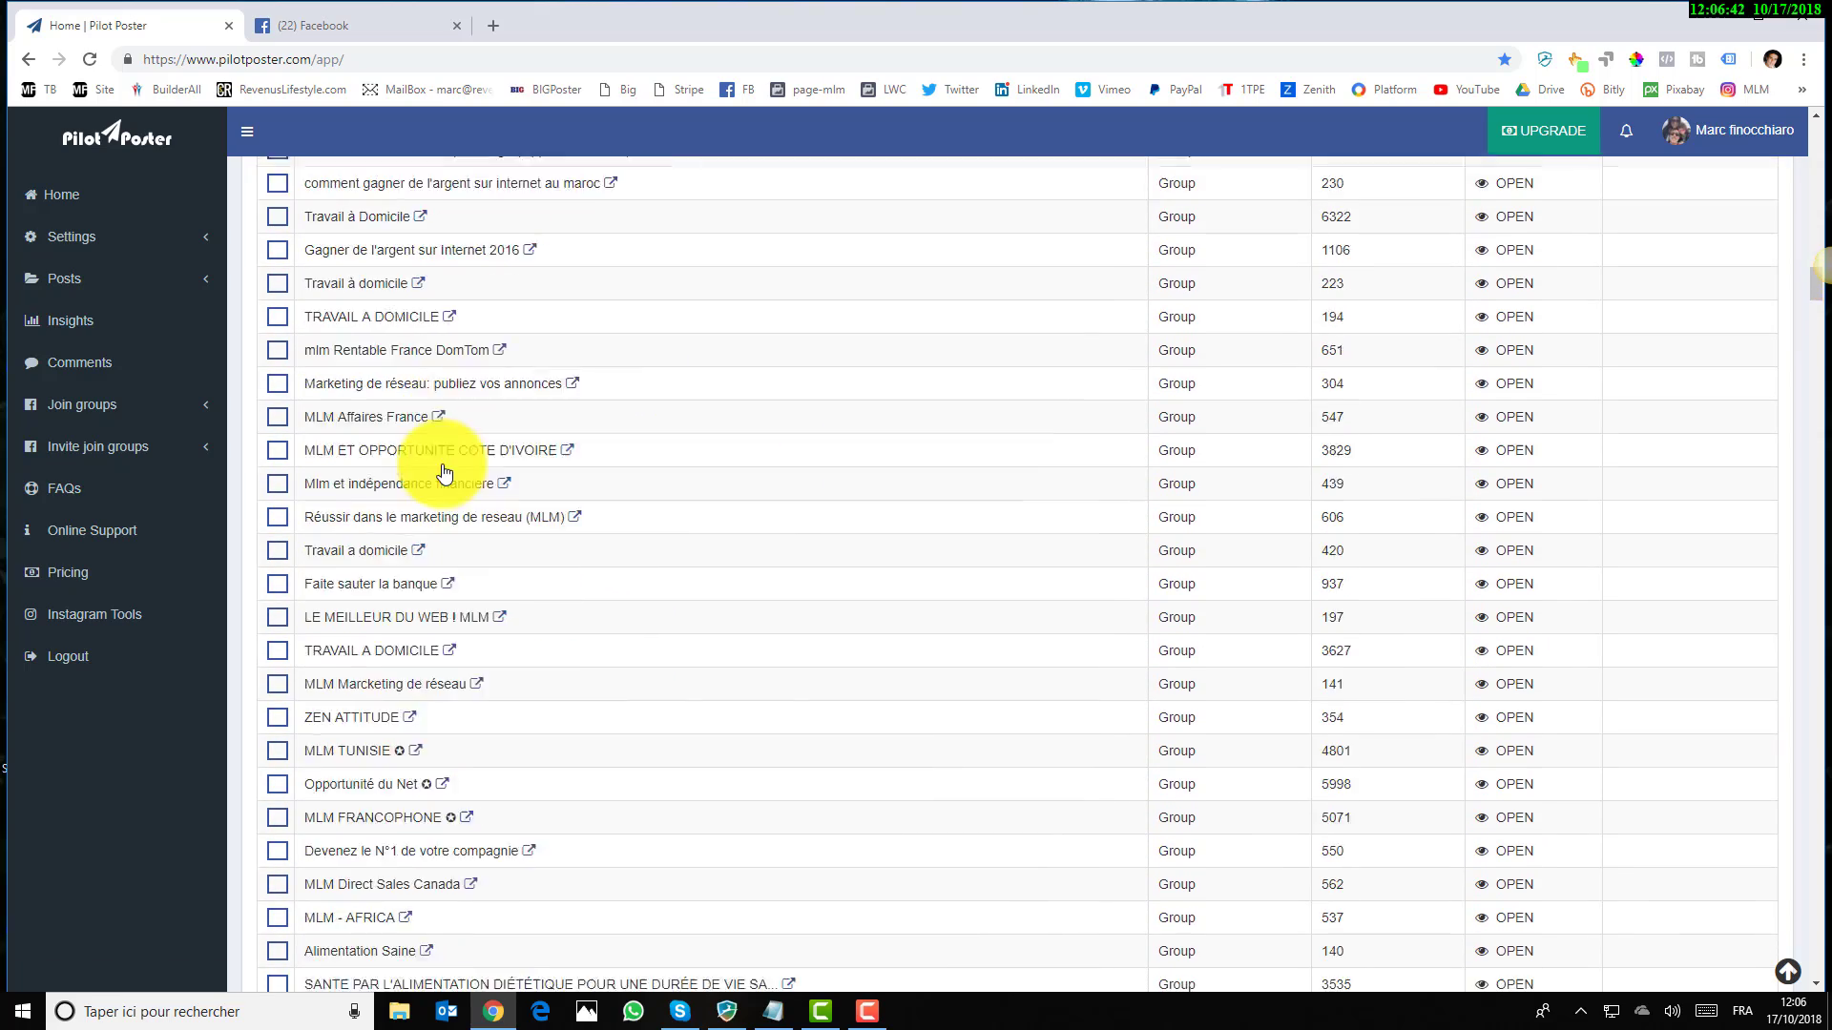
{"action": "scroll", "coordinate": [445, 471], "scroll_direction": "down", "scroll_amount": 16}
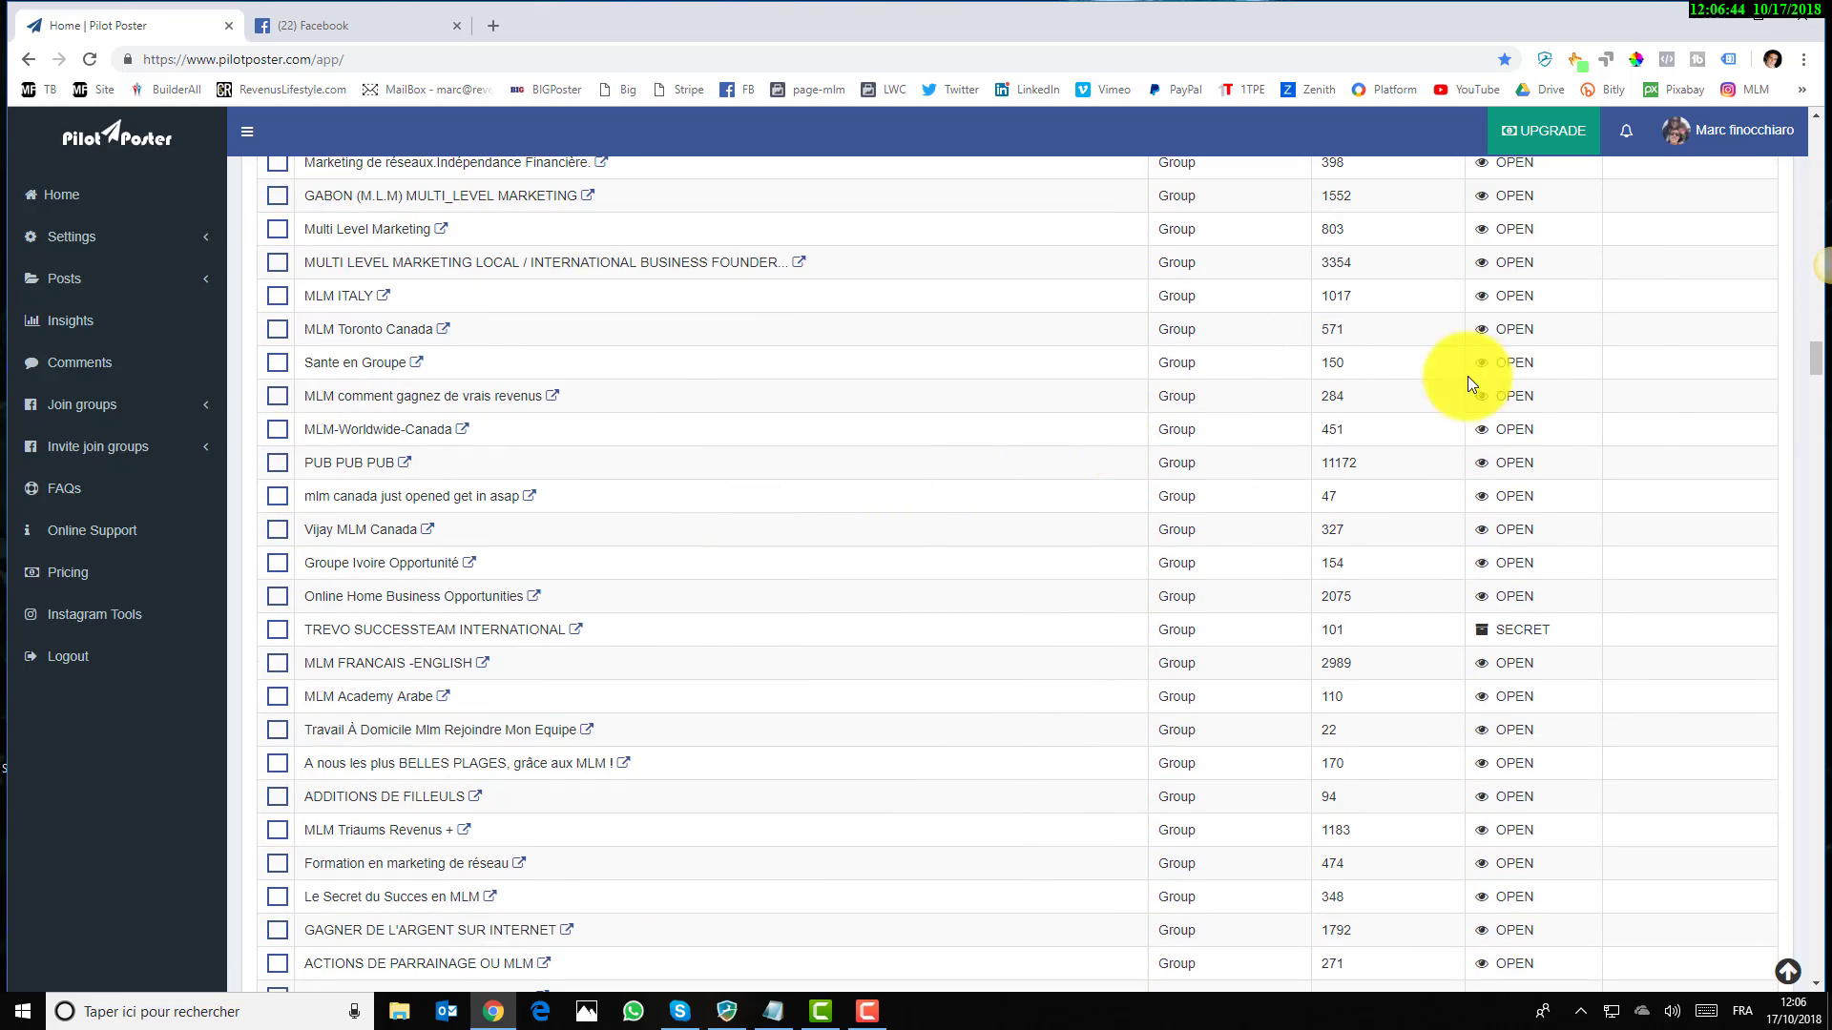
{"action": "left_click_drag", "start_coordinate": [1816, 358], "coordinate": [1823, 139]}
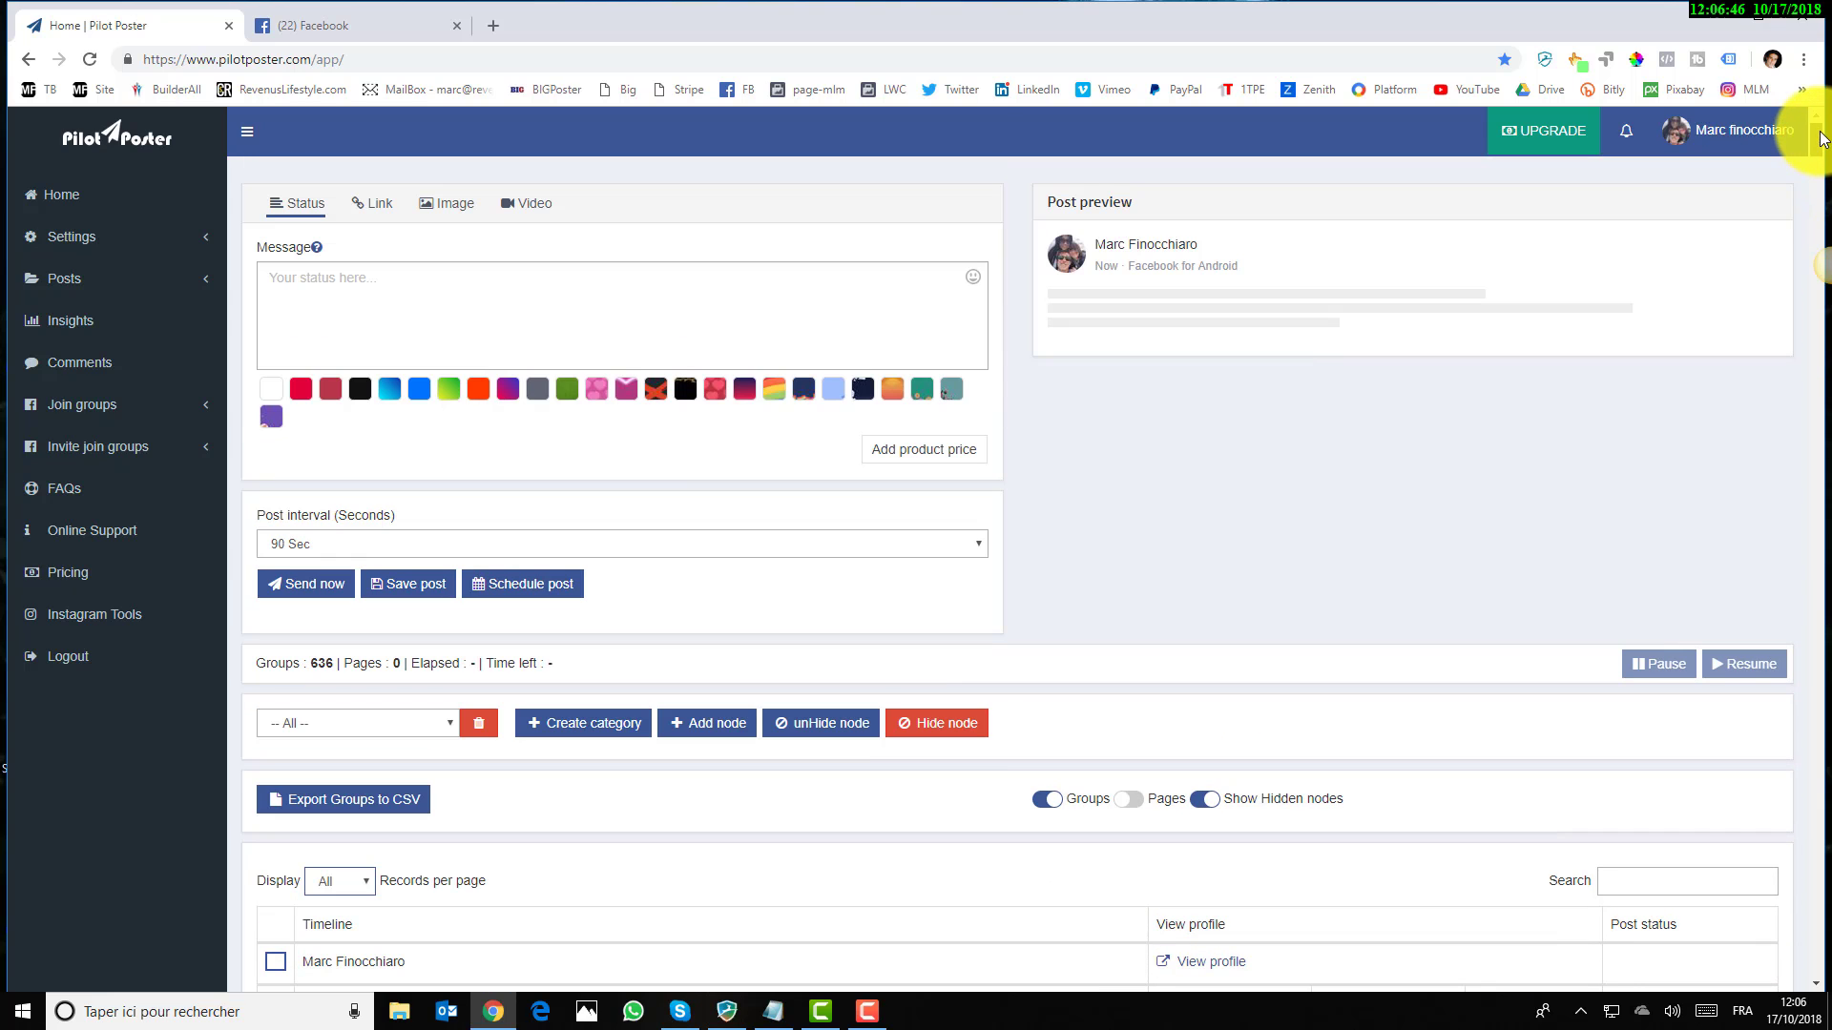
{"action": "scroll", "coordinate": [484, 918], "scroll_direction": "down", "scroll_amount": 5}
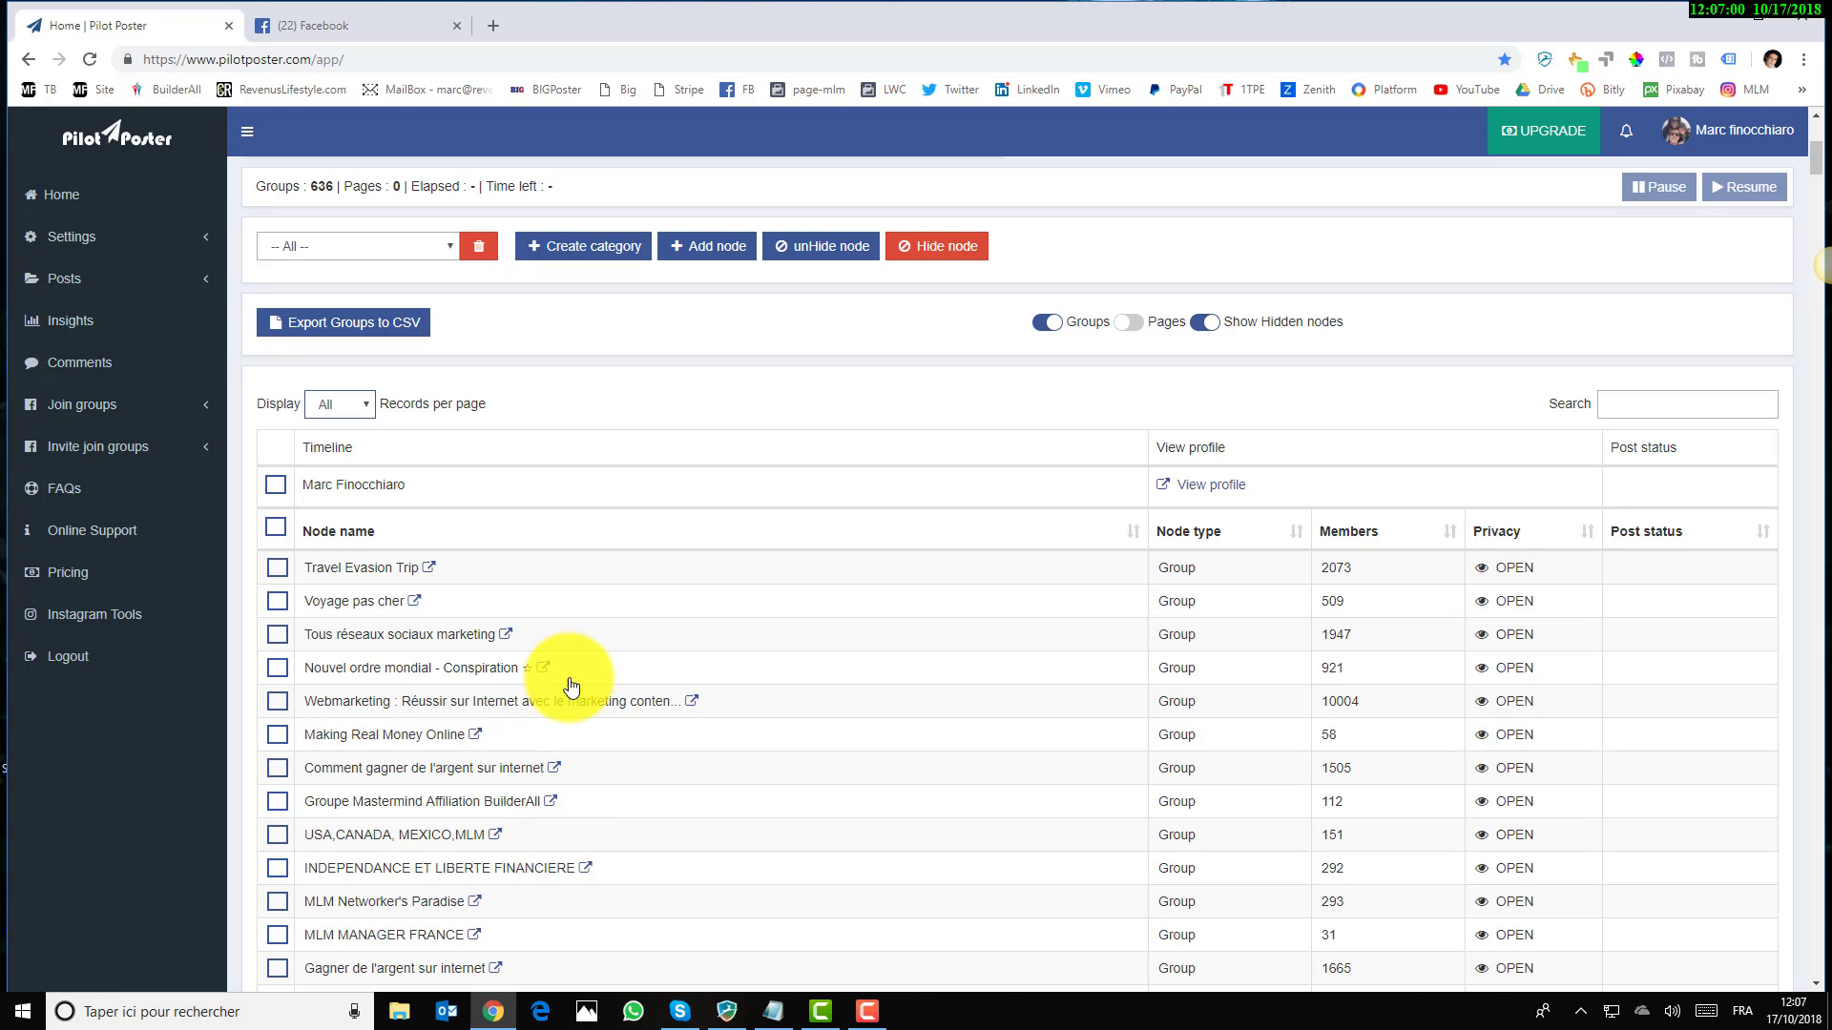
{"action": "scroll", "coordinate": [626, 735], "scroll_direction": "up", "scroll_amount": 5}
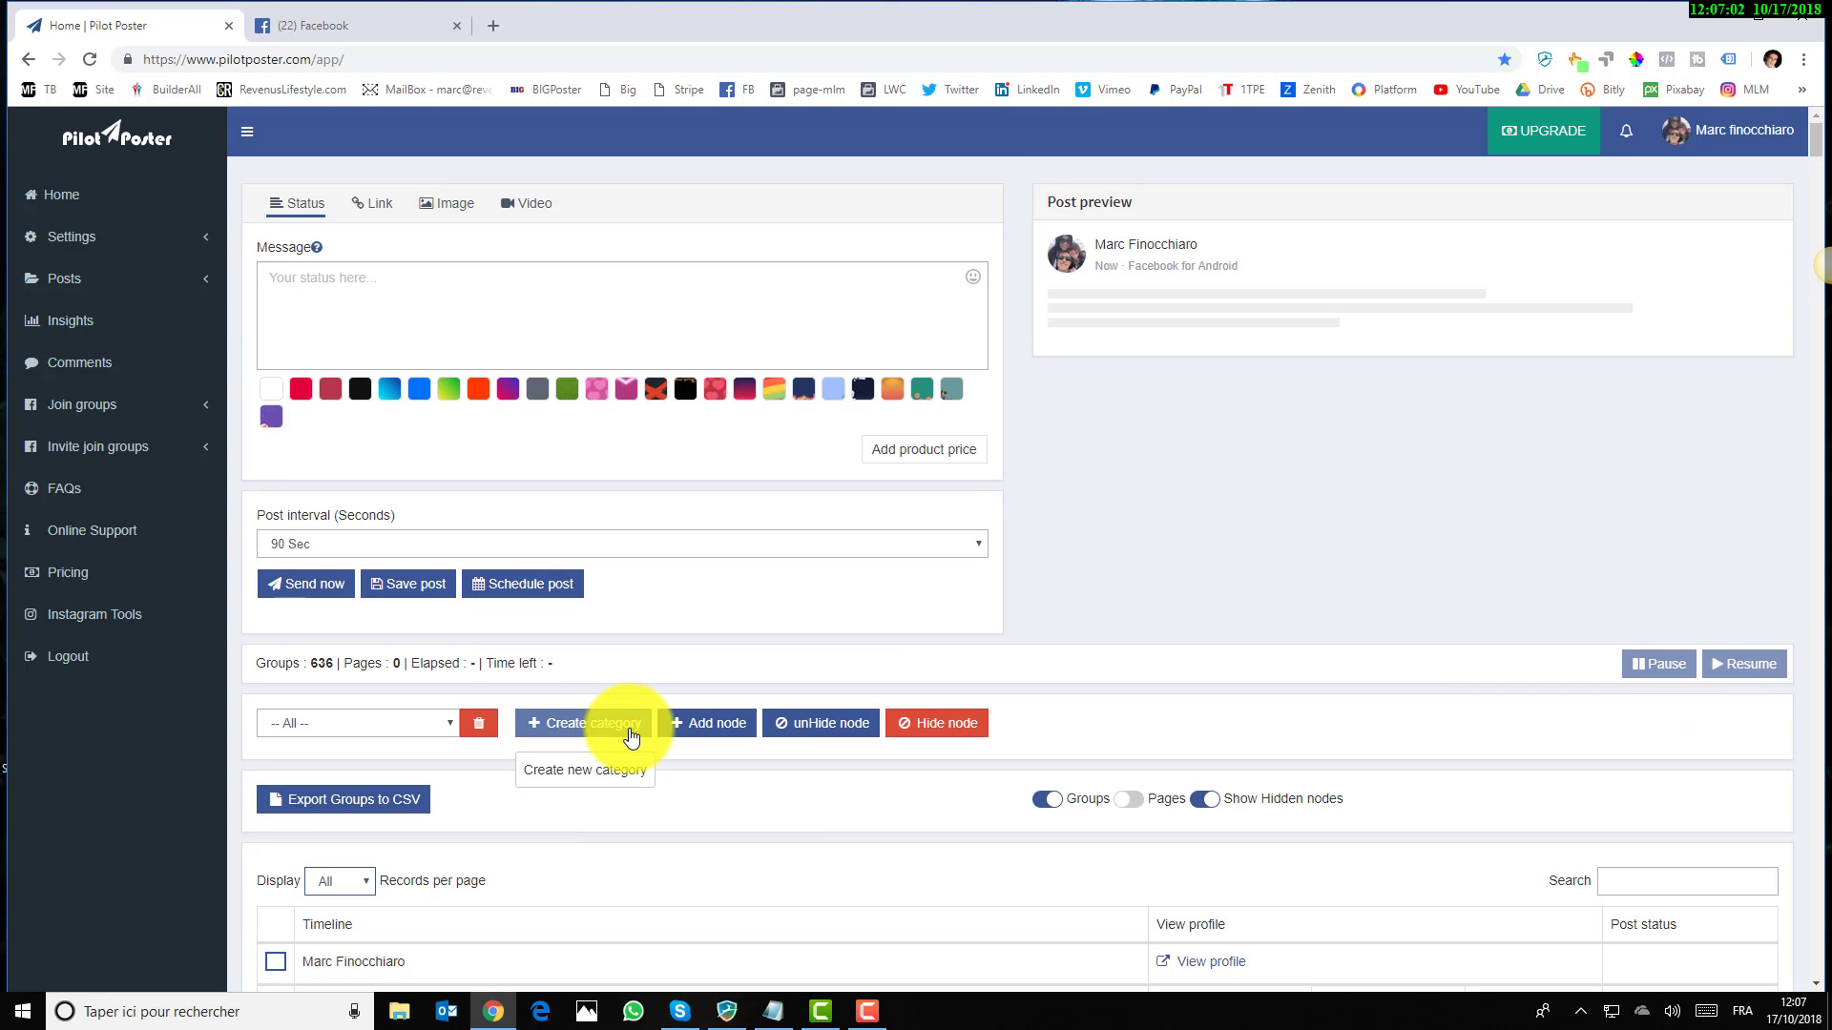
Switch to Facebook, search for MLM and look through the matching groups
{"action": "left_click", "coordinate": [311, 22]}
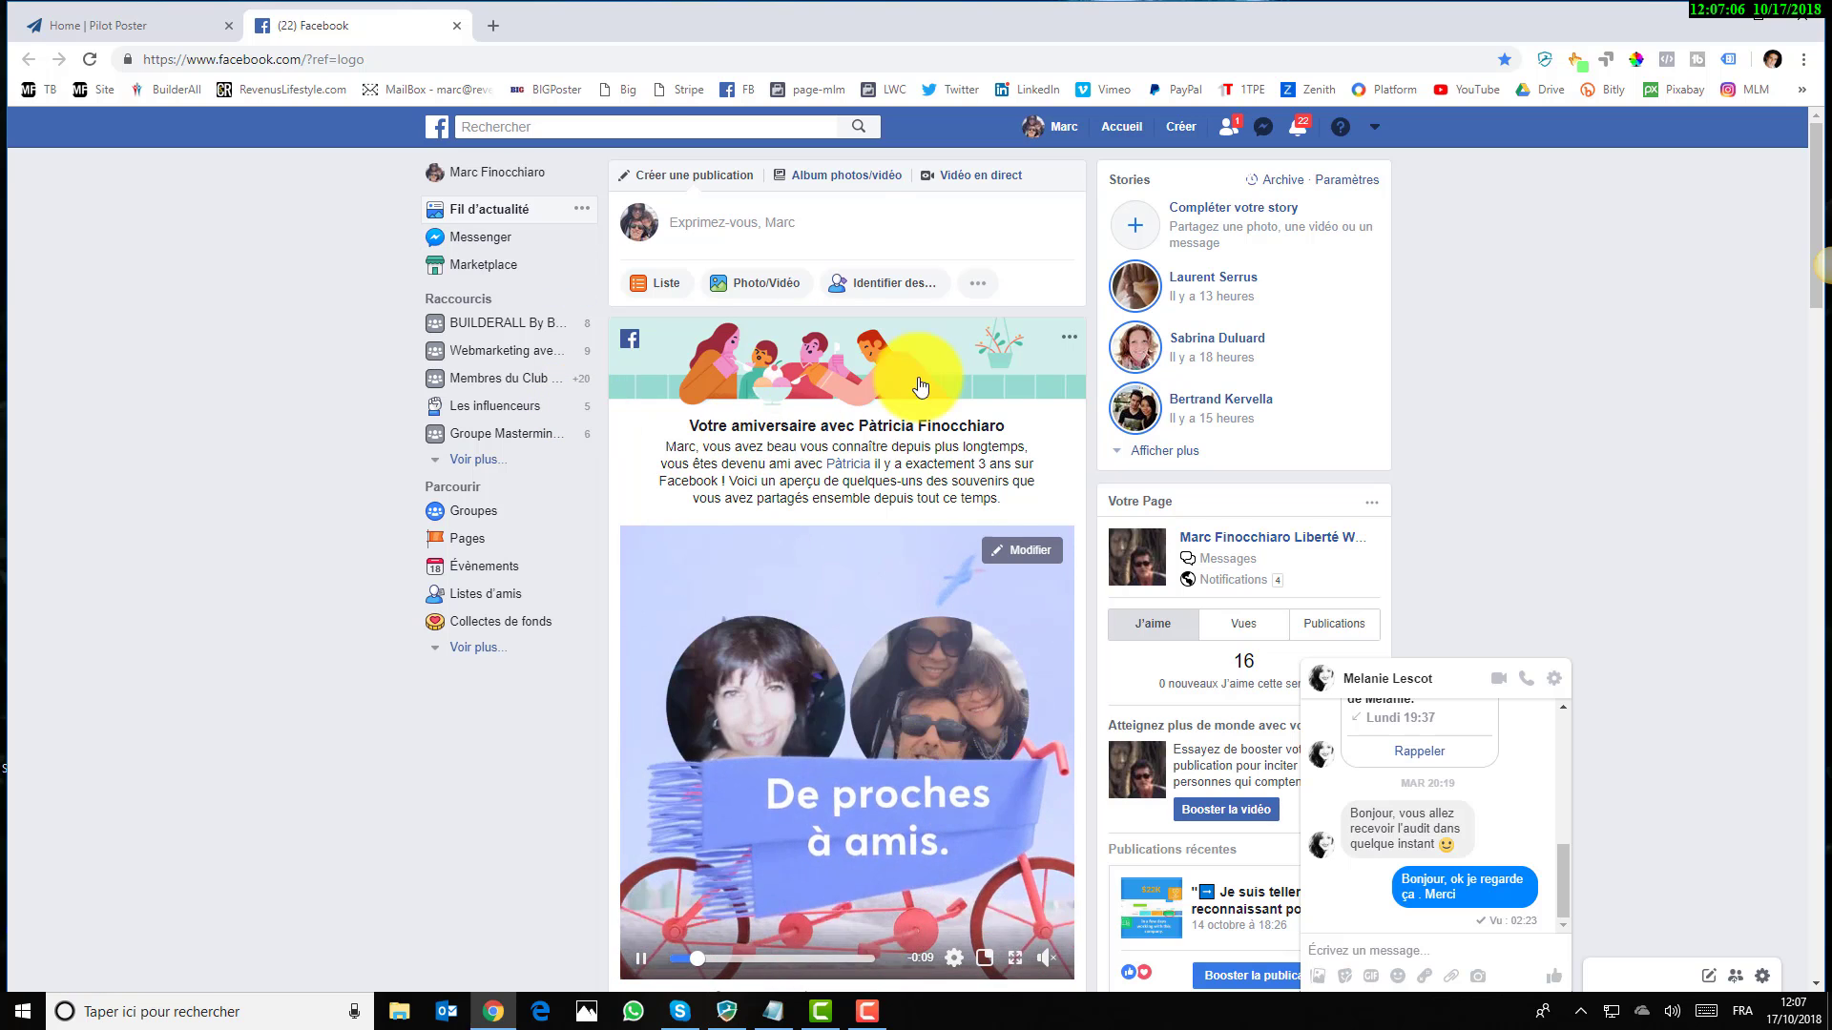
{"action": "left_click", "coordinate": [536, 127]}
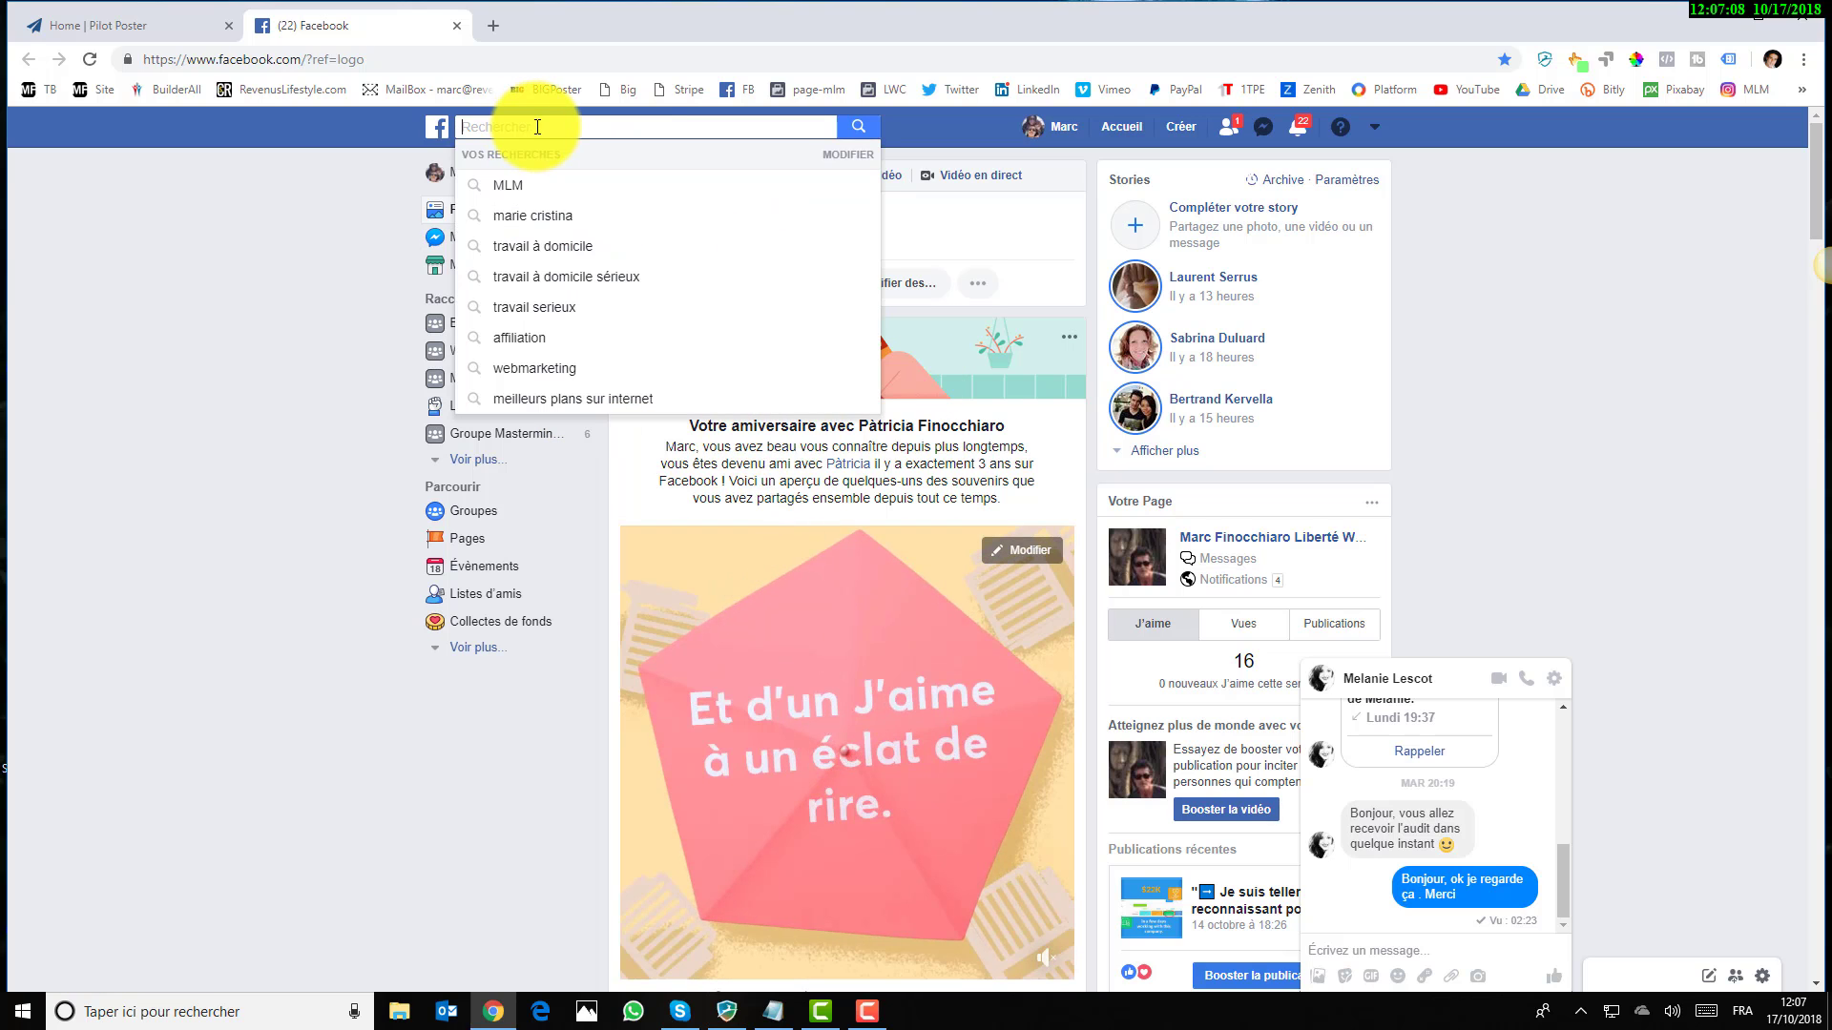
{"action": "left_click", "coordinate": [523, 191]}
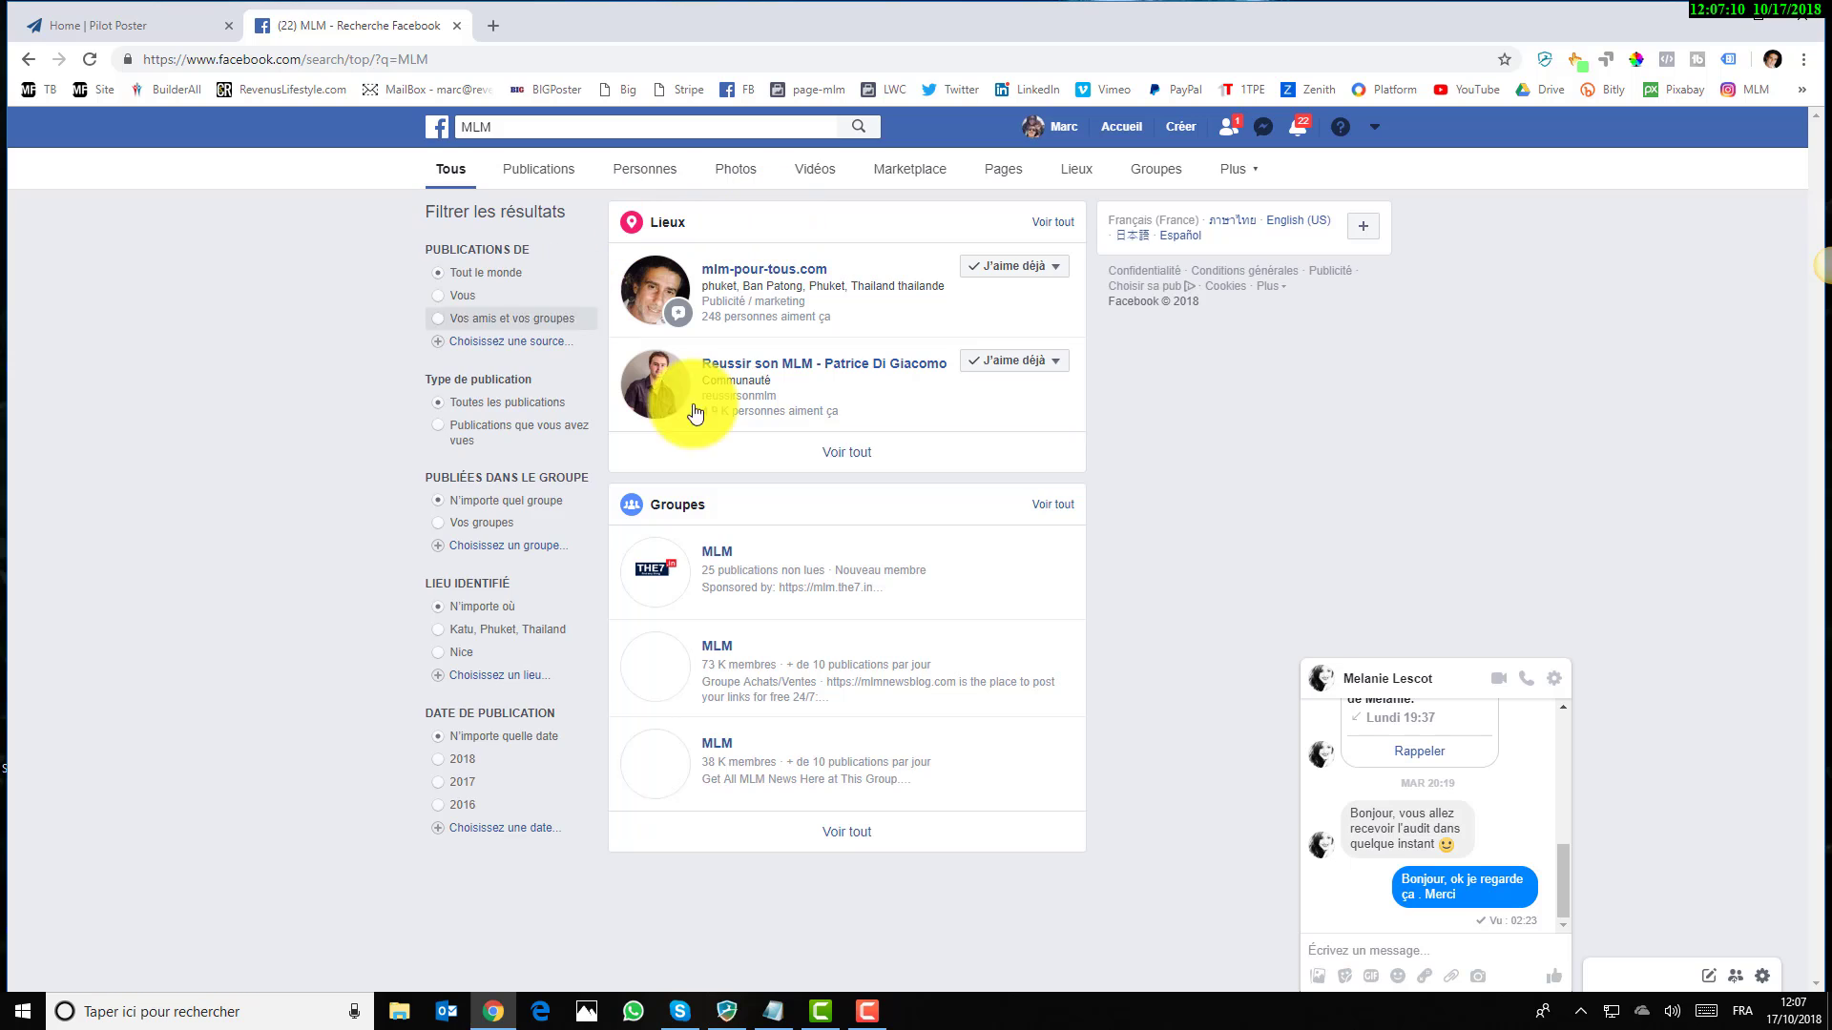
{"action": "left_click", "coordinate": [1153, 173]}
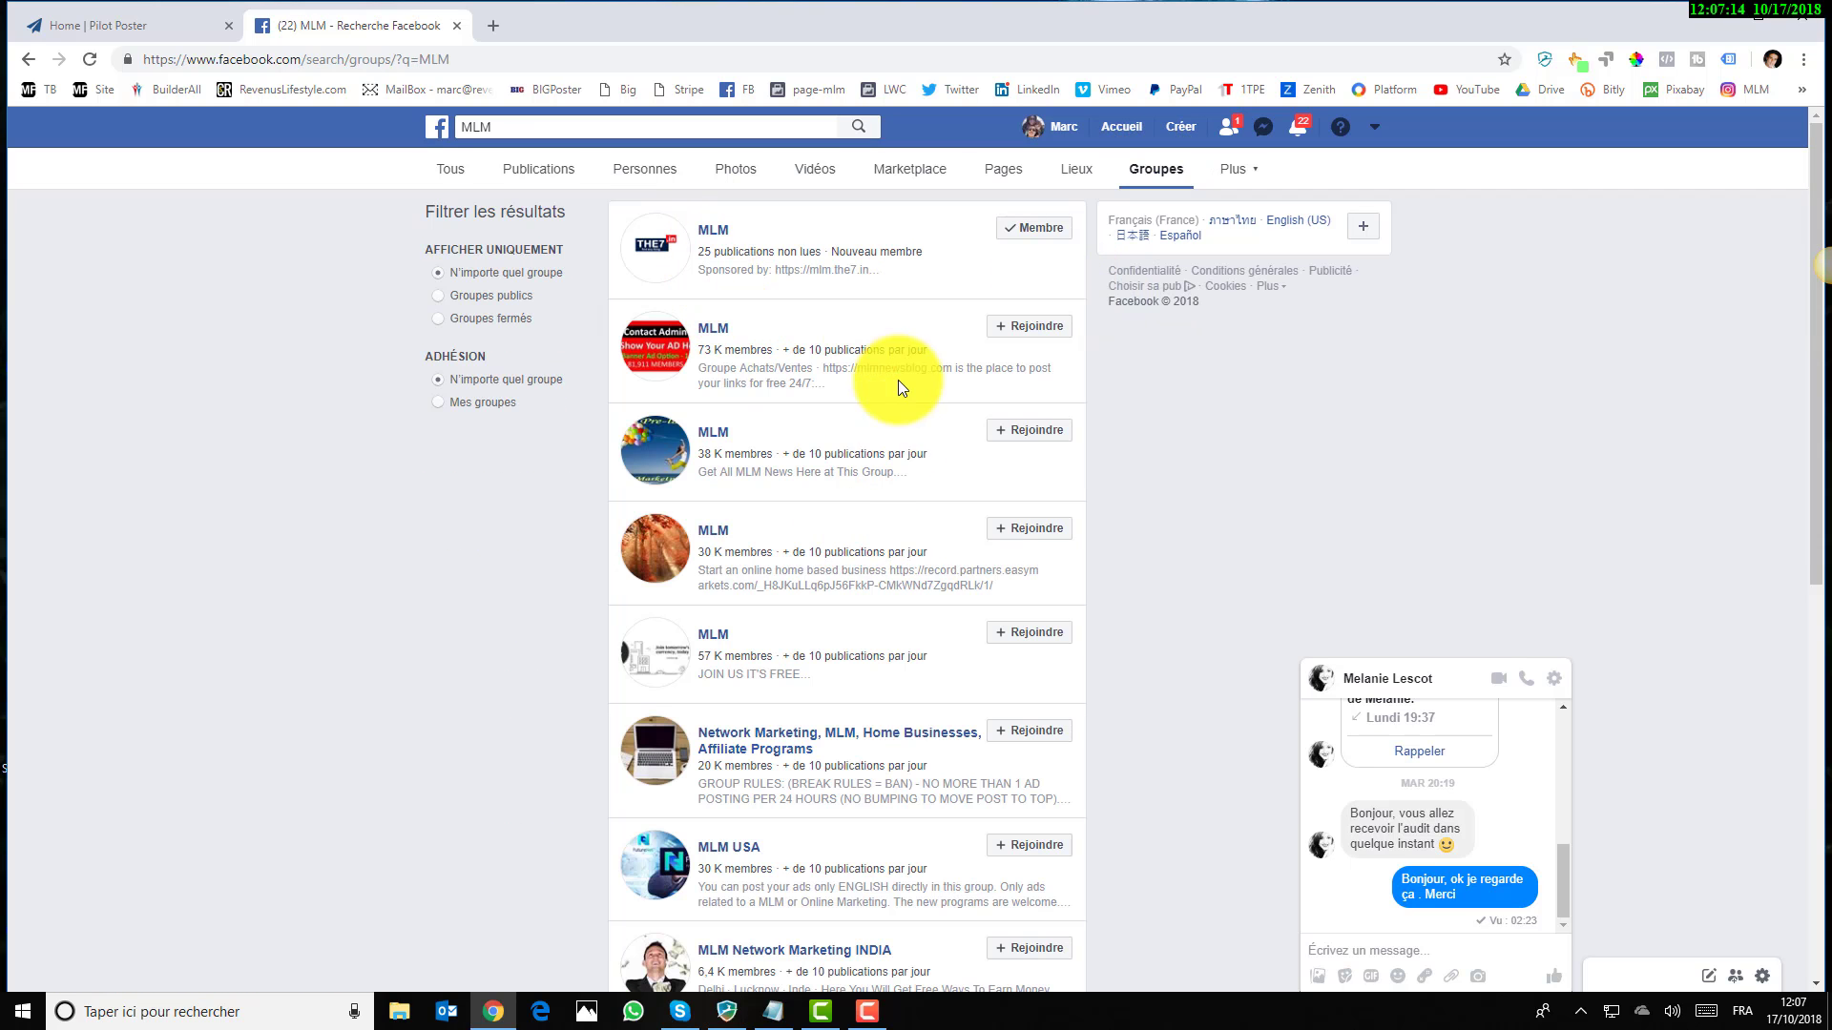
{"action": "scroll", "coordinate": [847, 605], "scroll_direction": "down", "scroll_amount": 3}
{"action": "scroll", "coordinate": [845, 610], "scroll_direction": "down", "scroll_amount": 4}
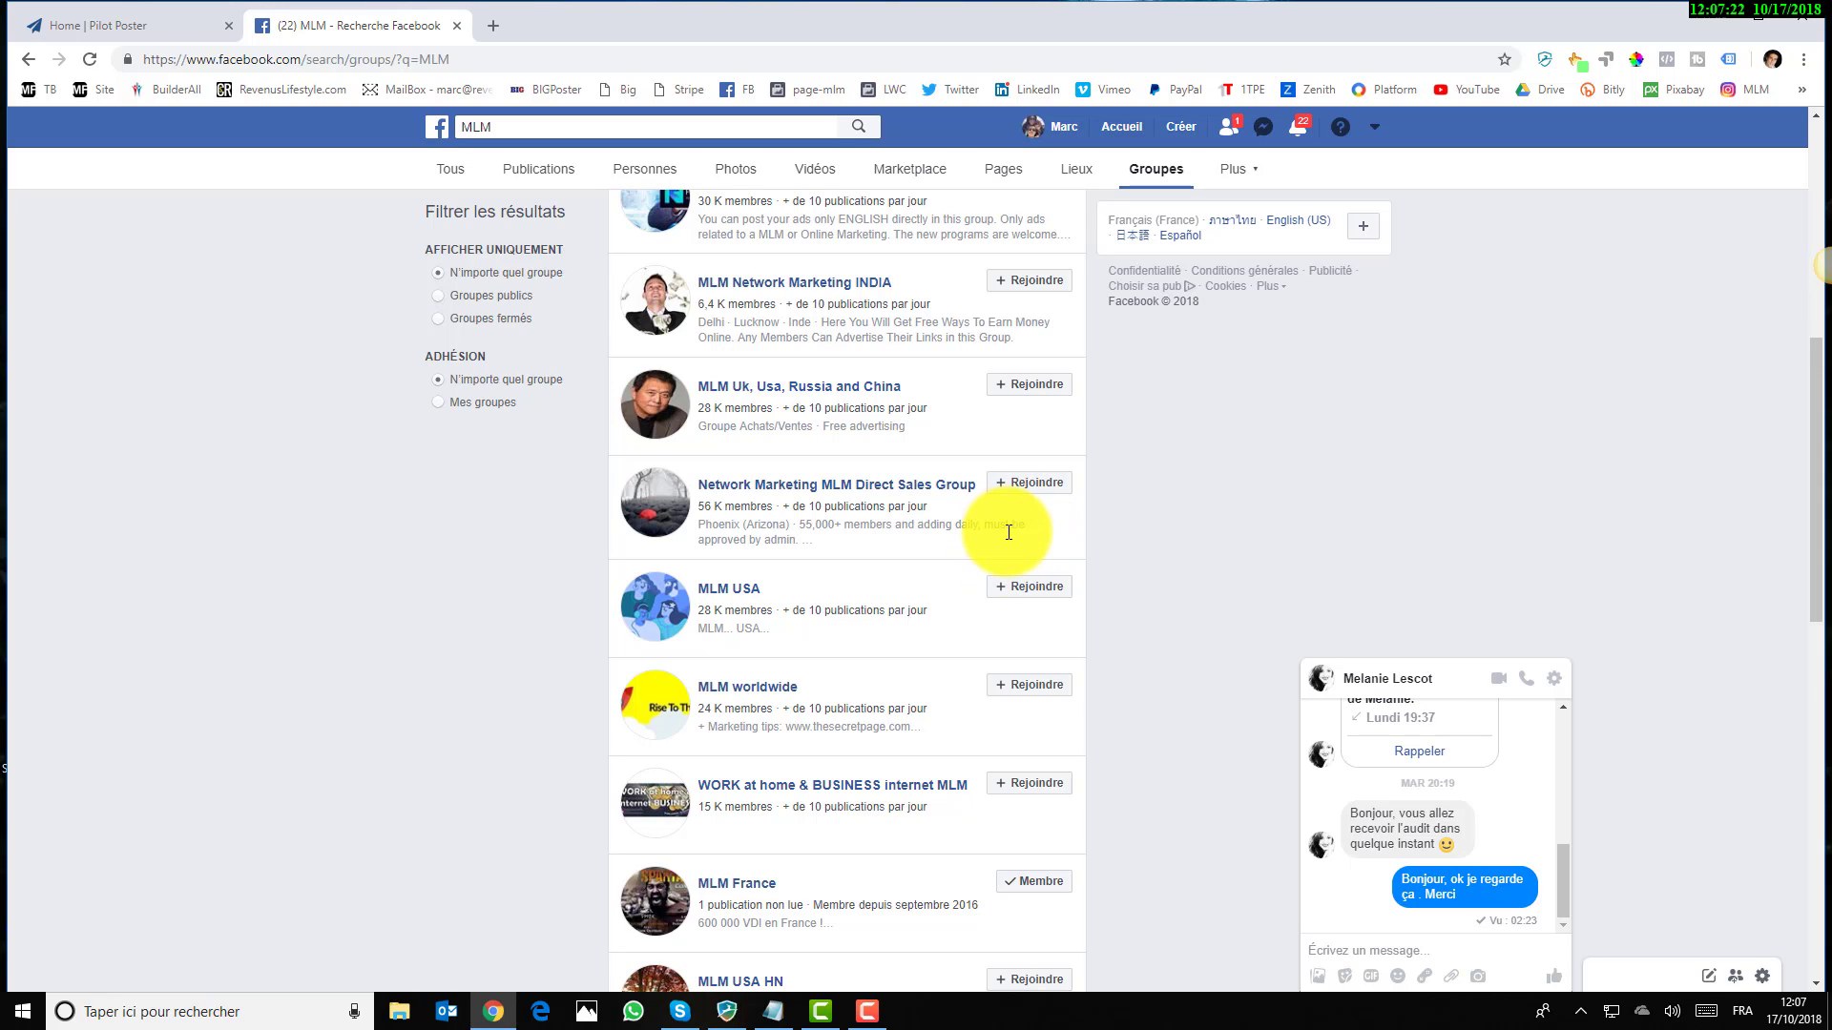
{"action": "scroll", "coordinate": [933, 688], "scroll_direction": "down", "scroll_amount": 2}
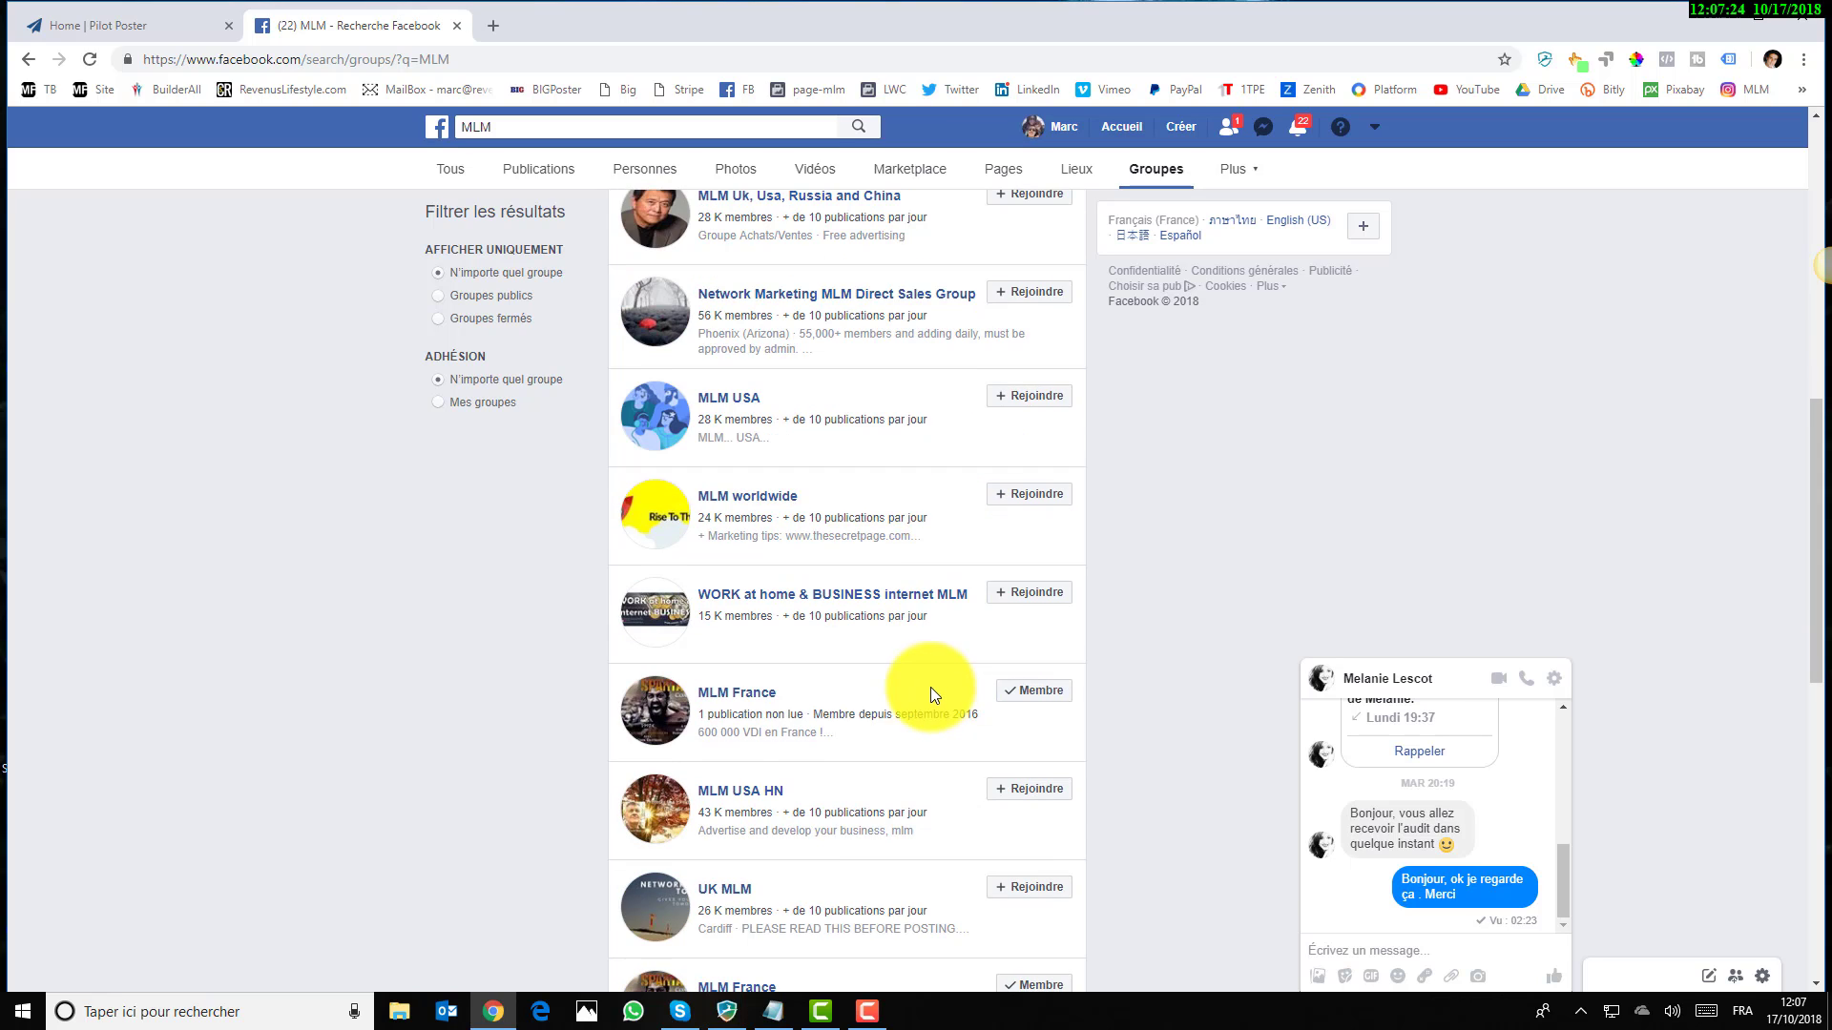
{"action": "mouse_move", "coordinate": [1035, 695]}
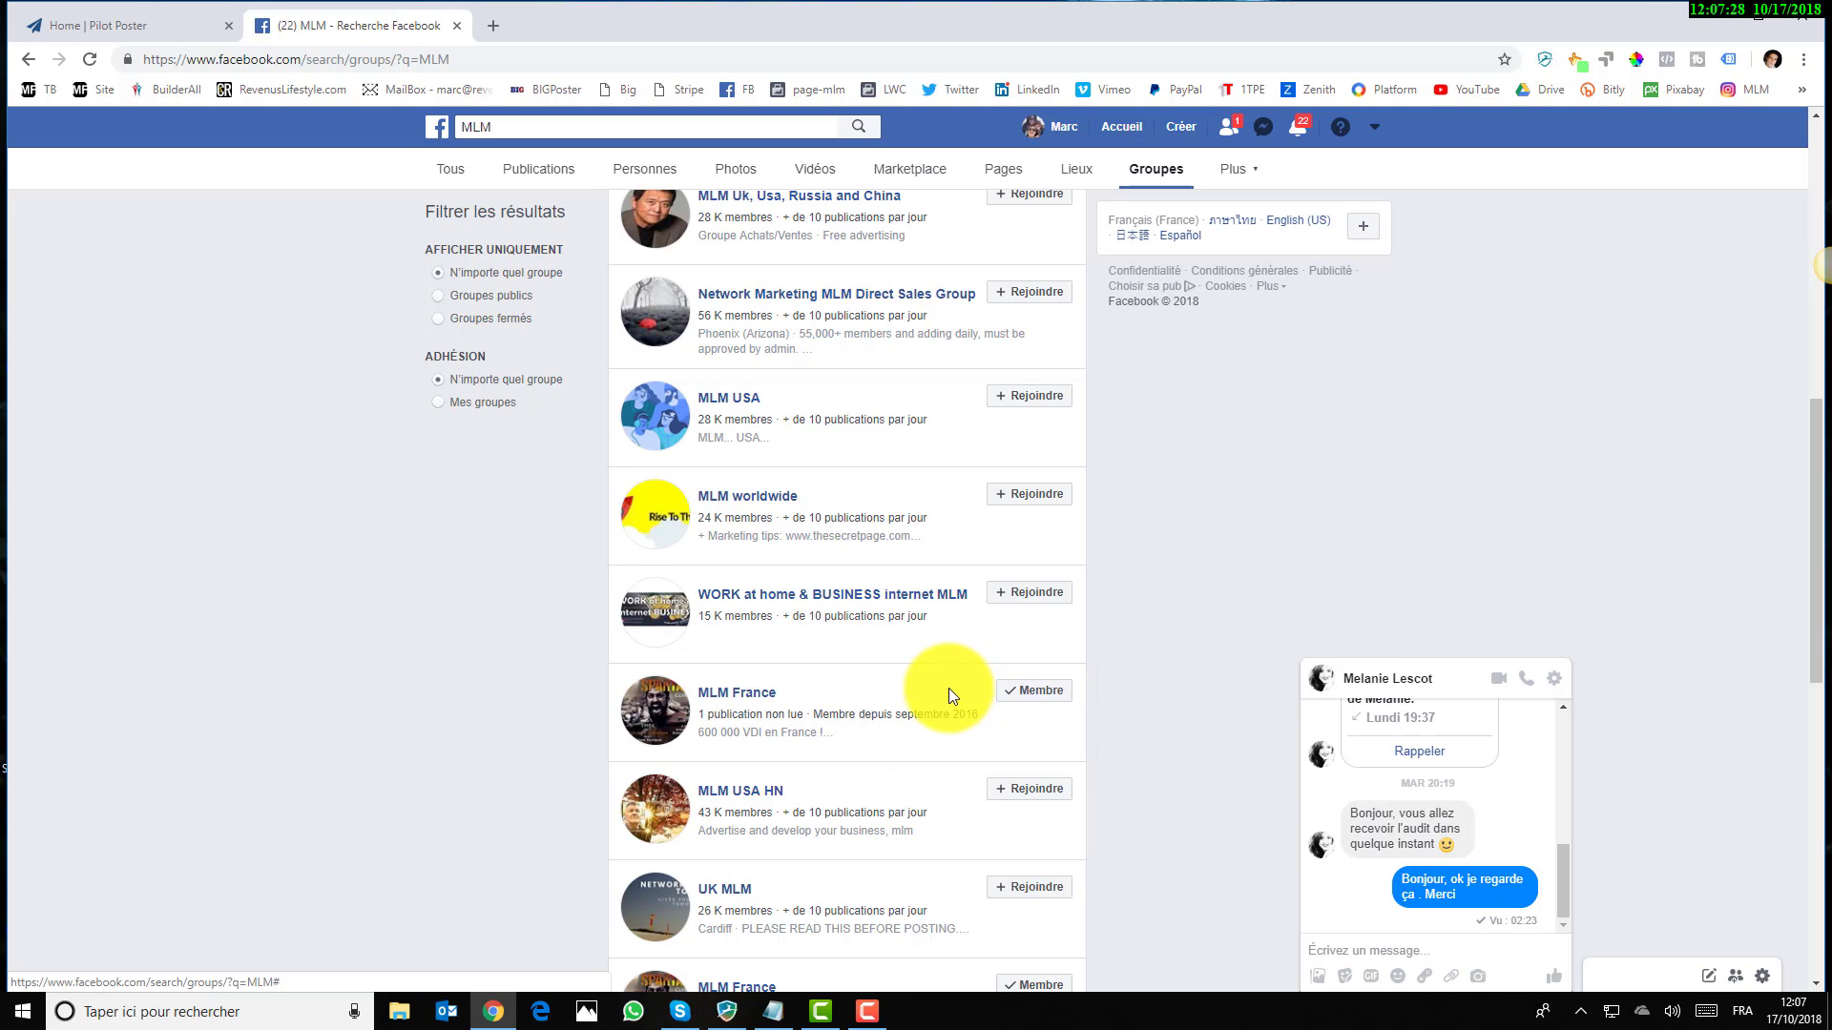
{"action": "scroll", "coordinate": [931, 691], "scroll_direction": "up", "scroll_amount": 6}
{"action": "scroll", "coordinate": [931, 691], "scroll_direction": "up", "scroll_amount": 3}
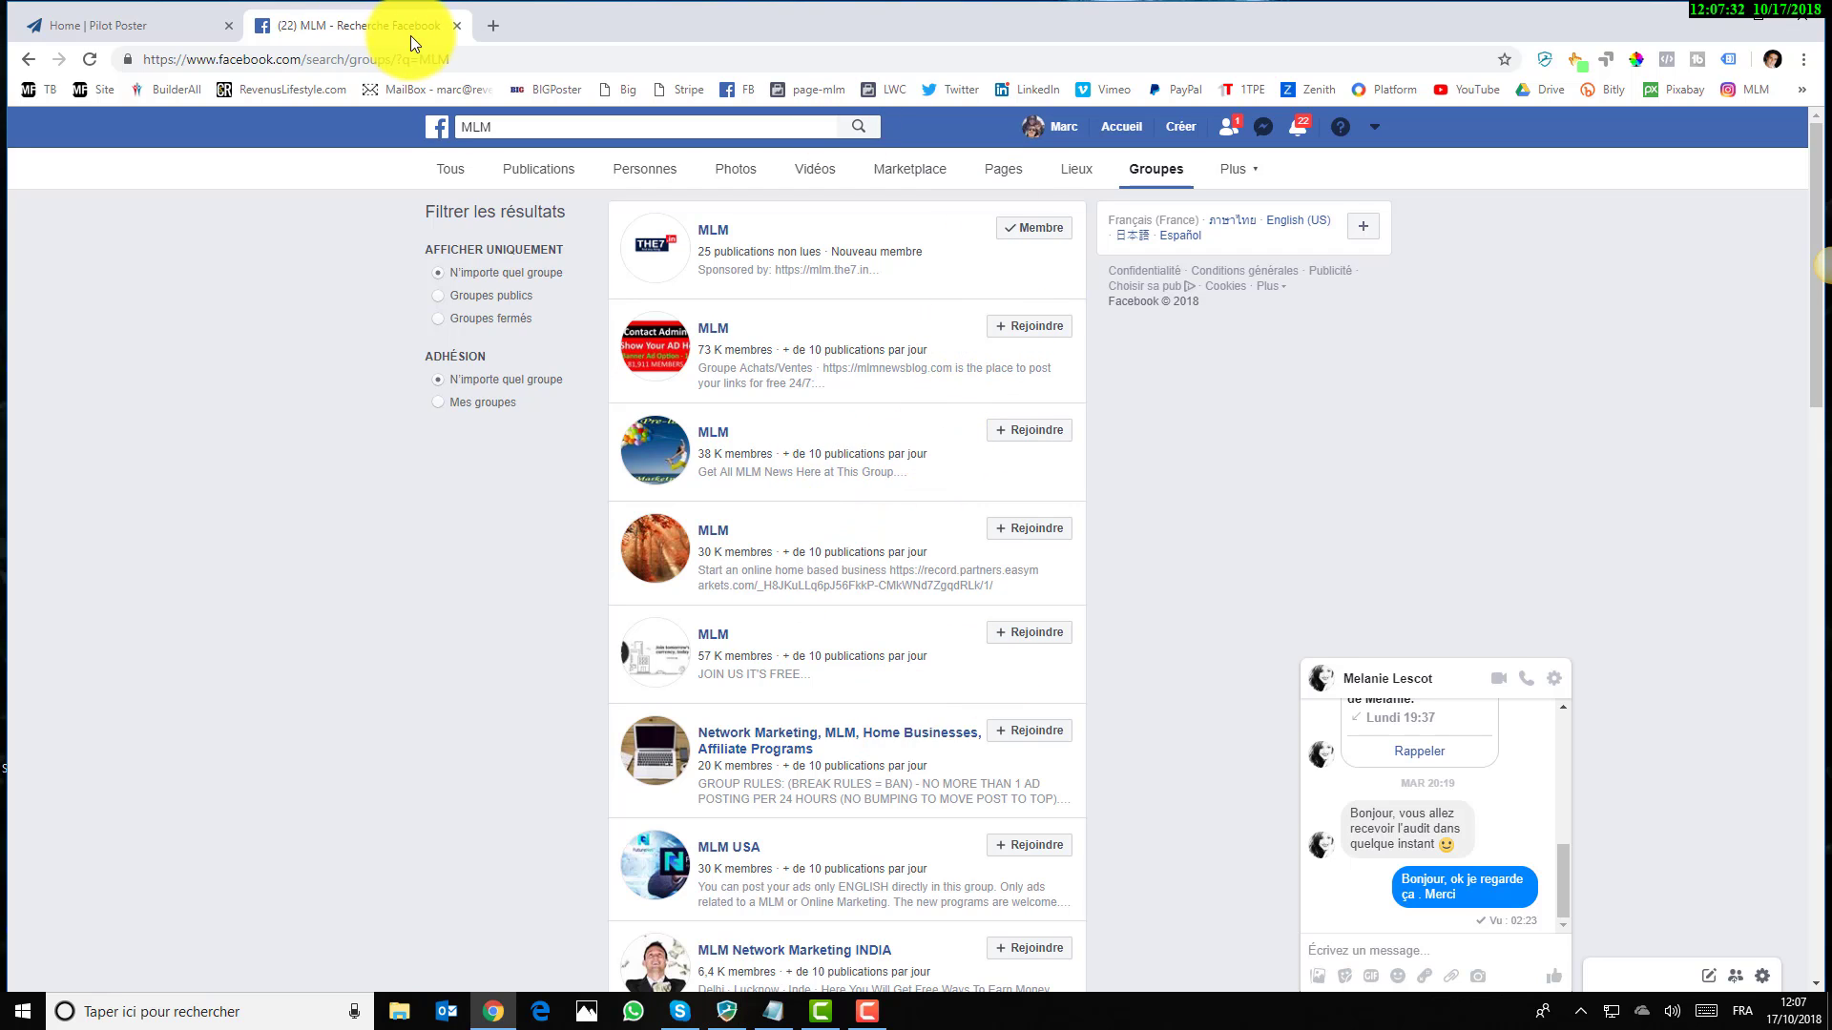
Return to Pilot Poster and open the search page for adding new groups to join
{"action": "left_click", "coordinate": [184, 25]}
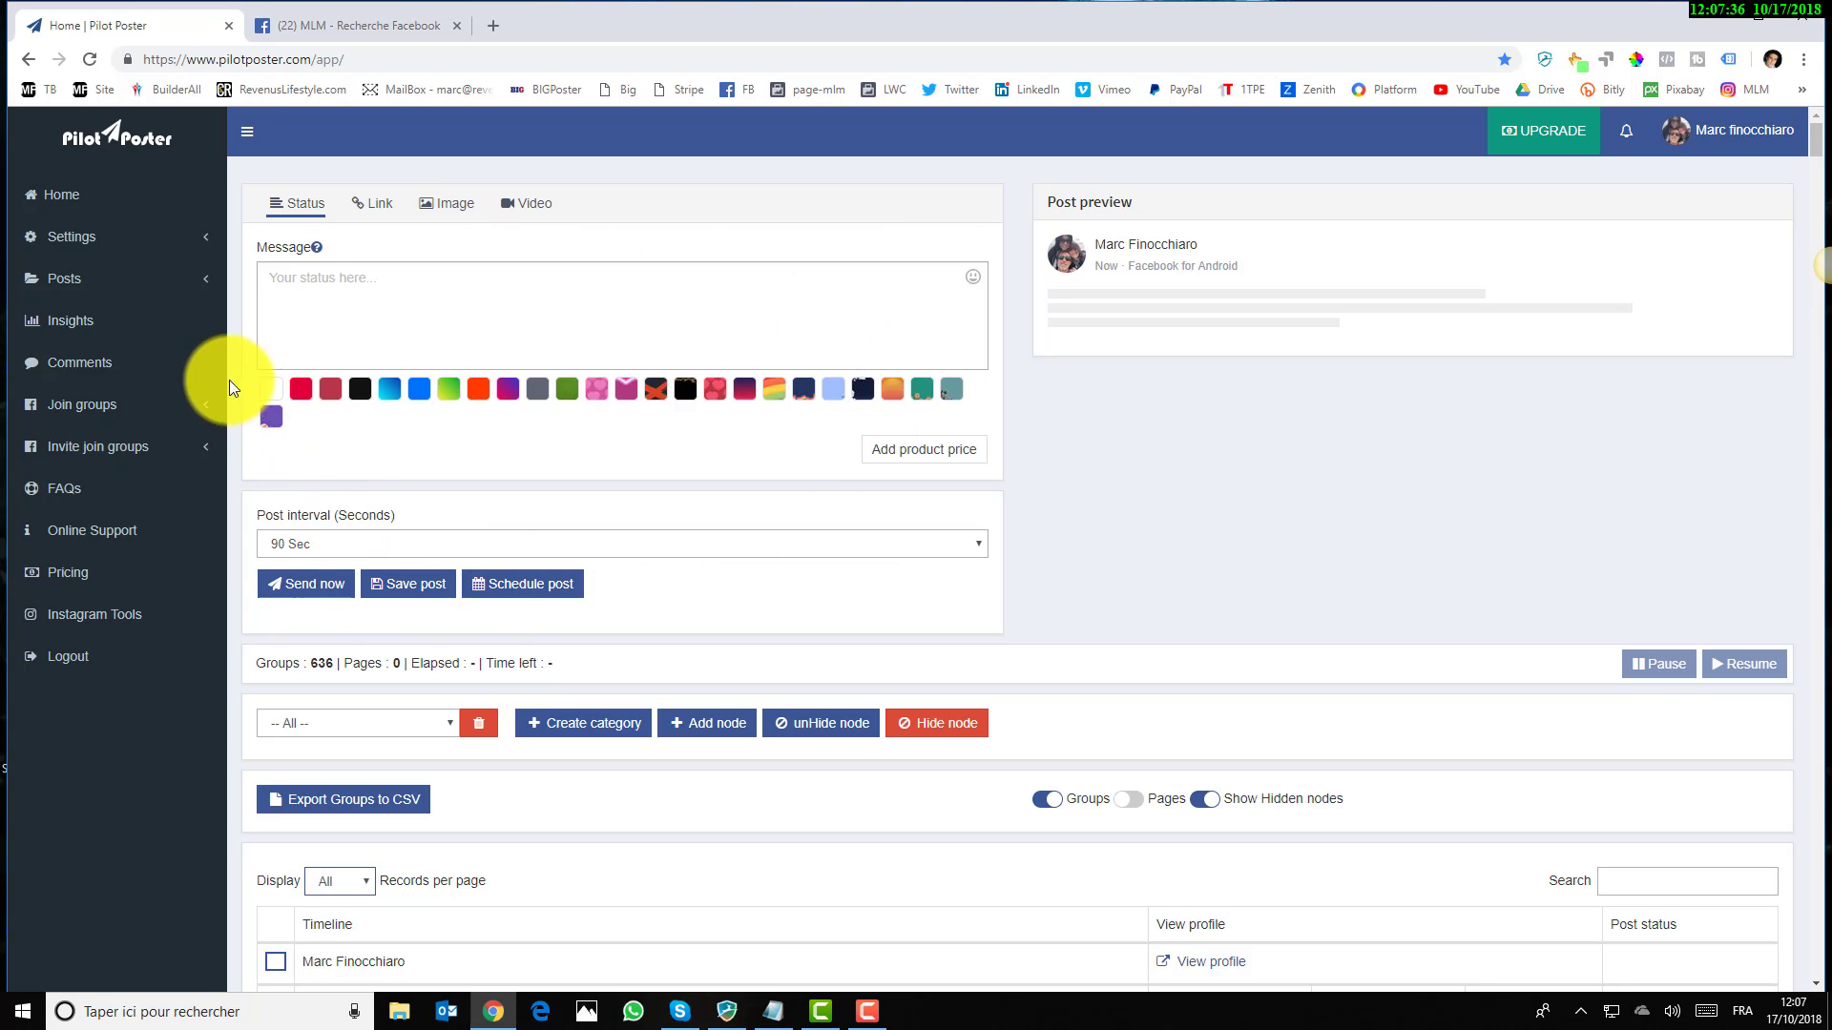
{"action": "left_click", "coordinate": [86, 409]}
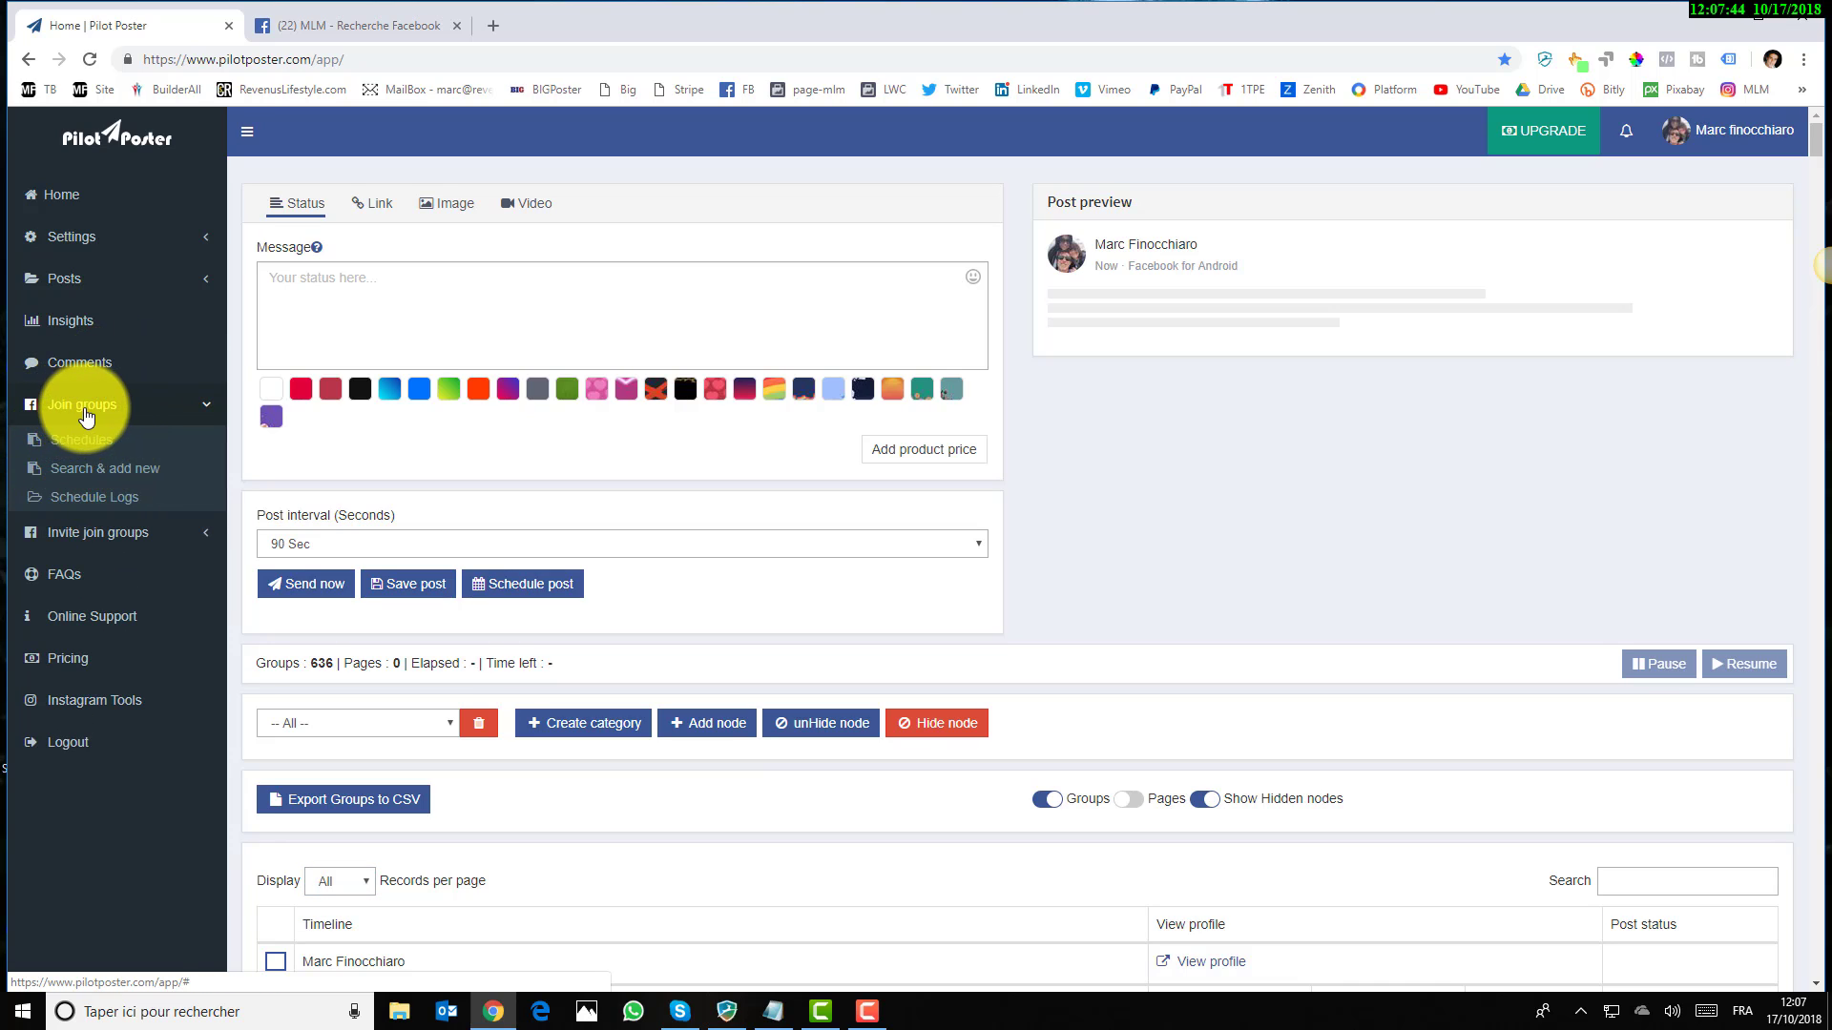
{"action": "left_click", "coordinate": [119, 470]}
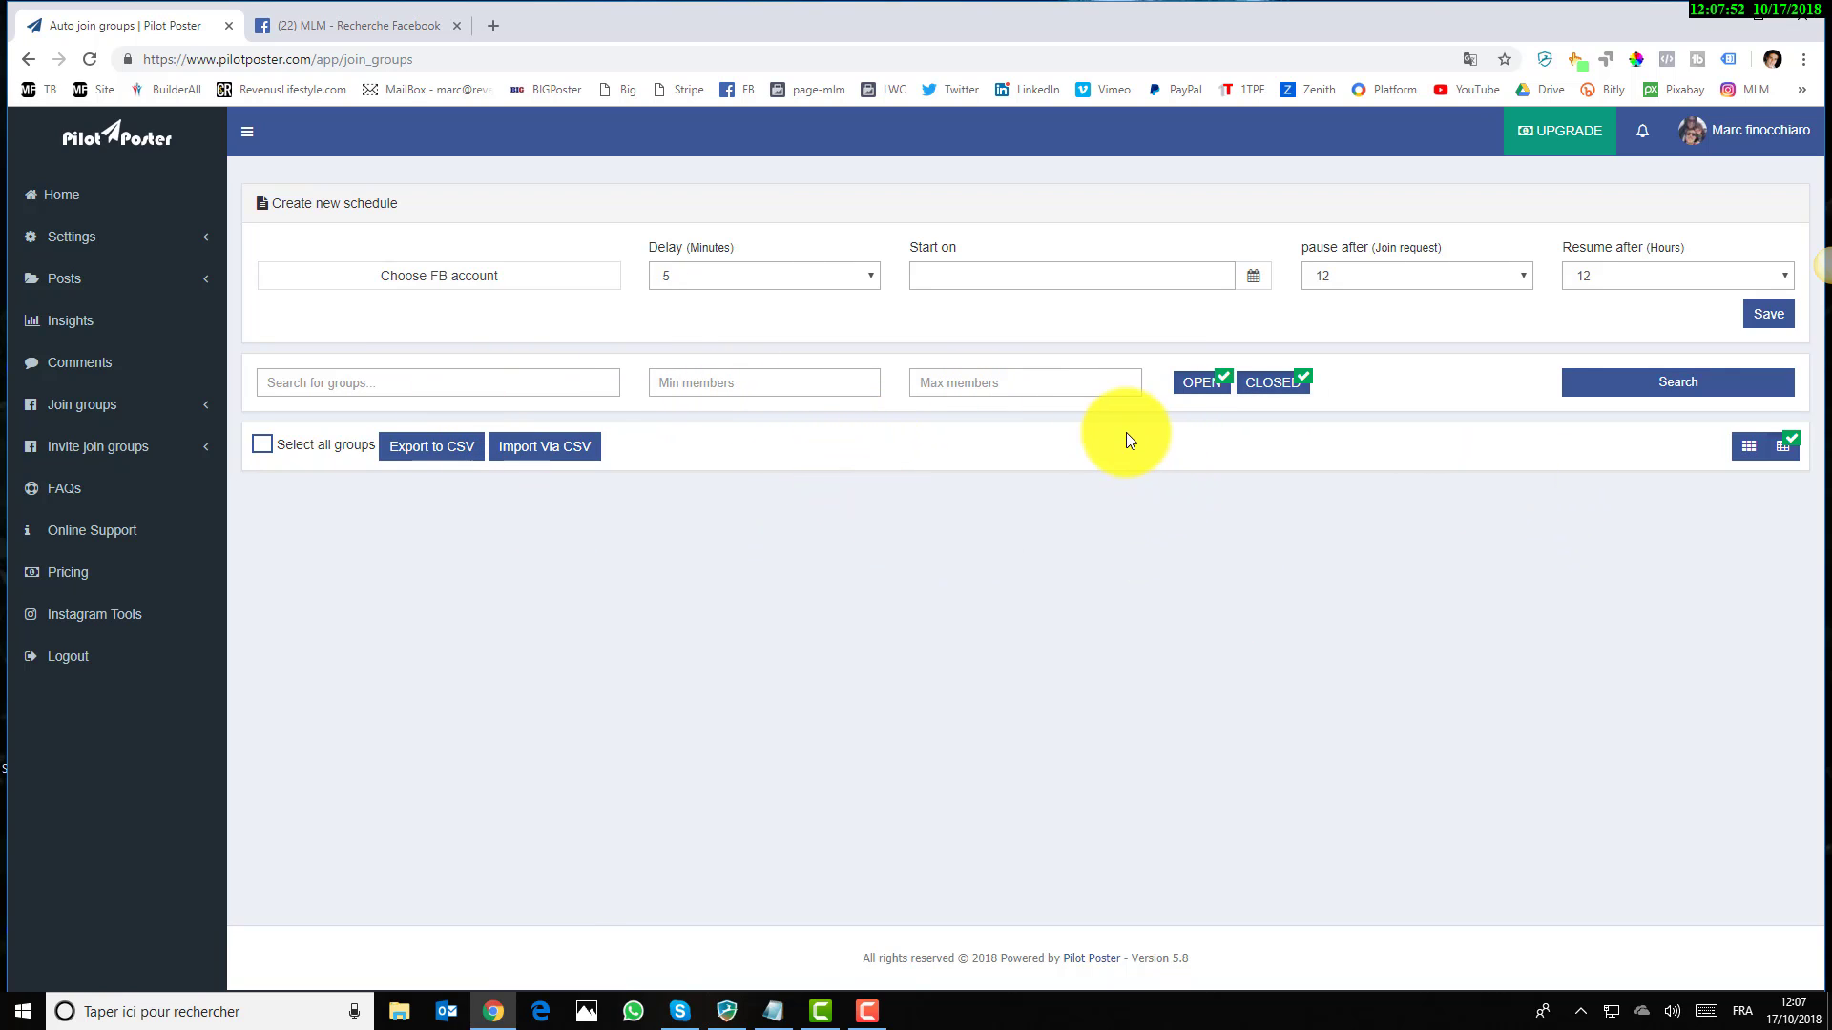
Search for open groups only with the keyword mlm and a minimum of 1000 members, and look through the results
{"action": "left_click", "coordinate": [562, 385]}
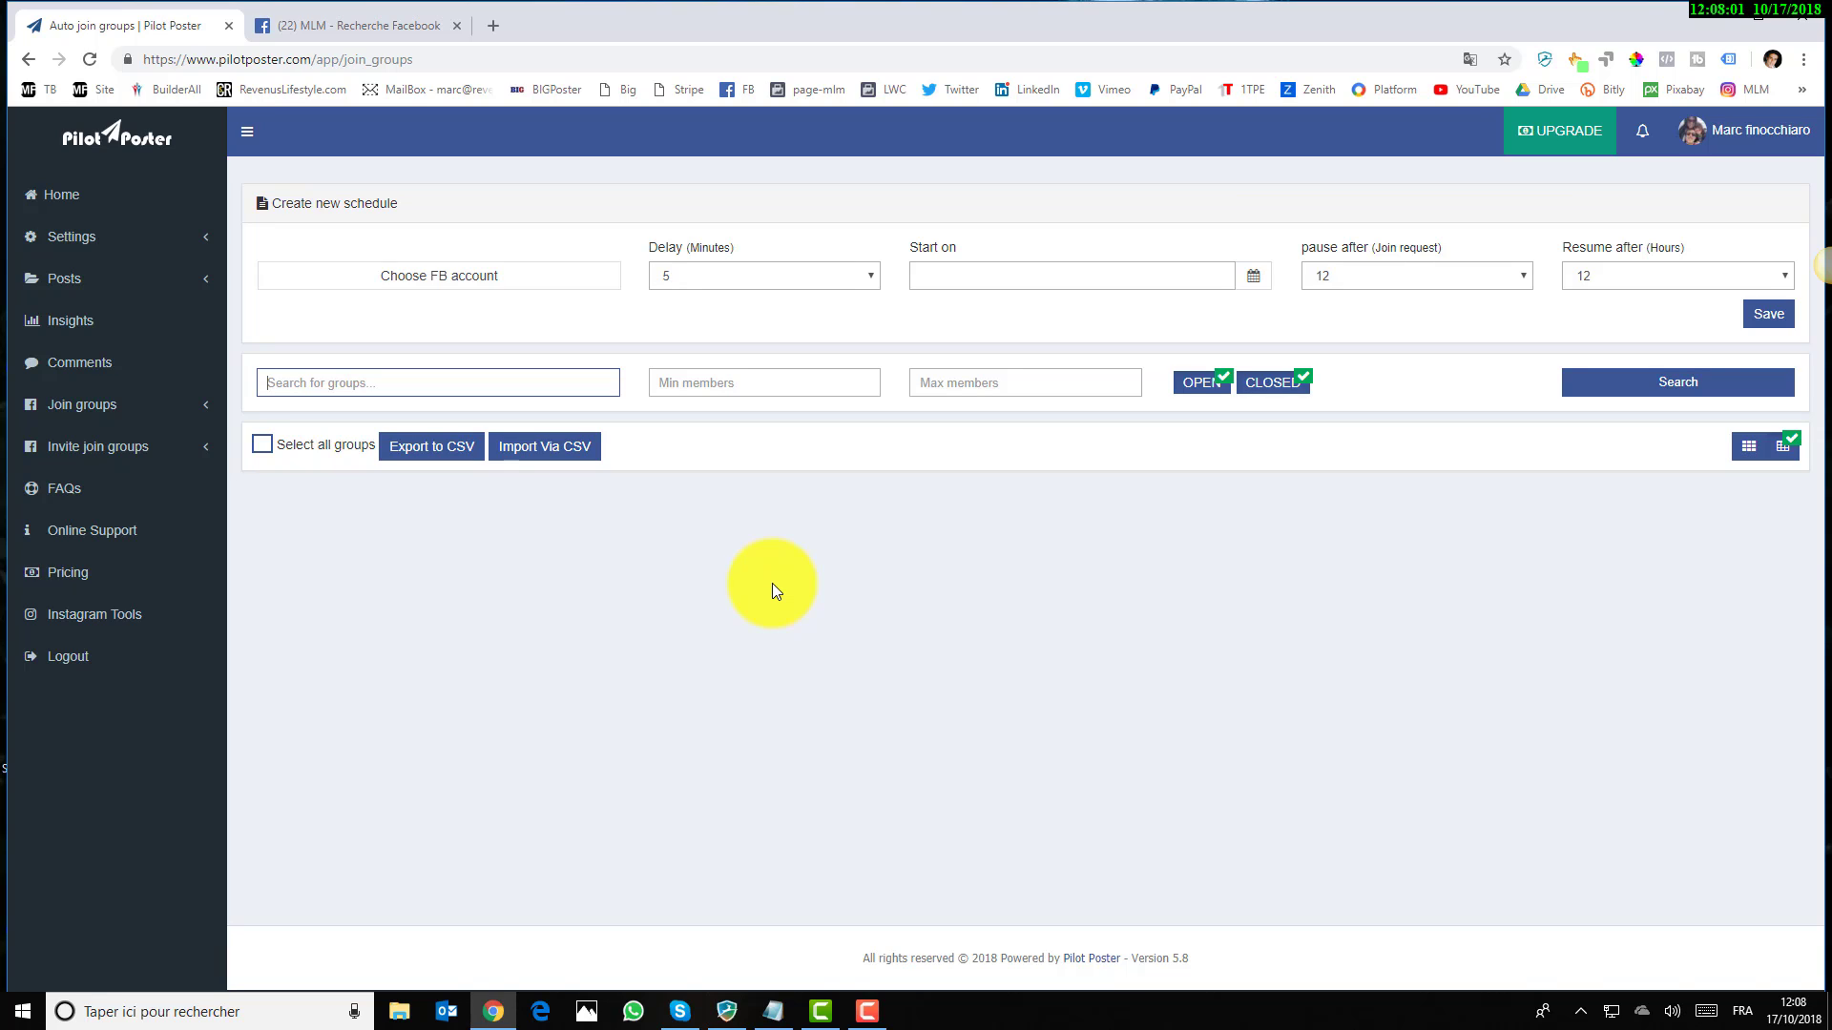
{"action": "type", "text": "mlm"}
{"action": "left_click", "coordinate": [757, 386]}
{"action": "type", "text": "1000"}
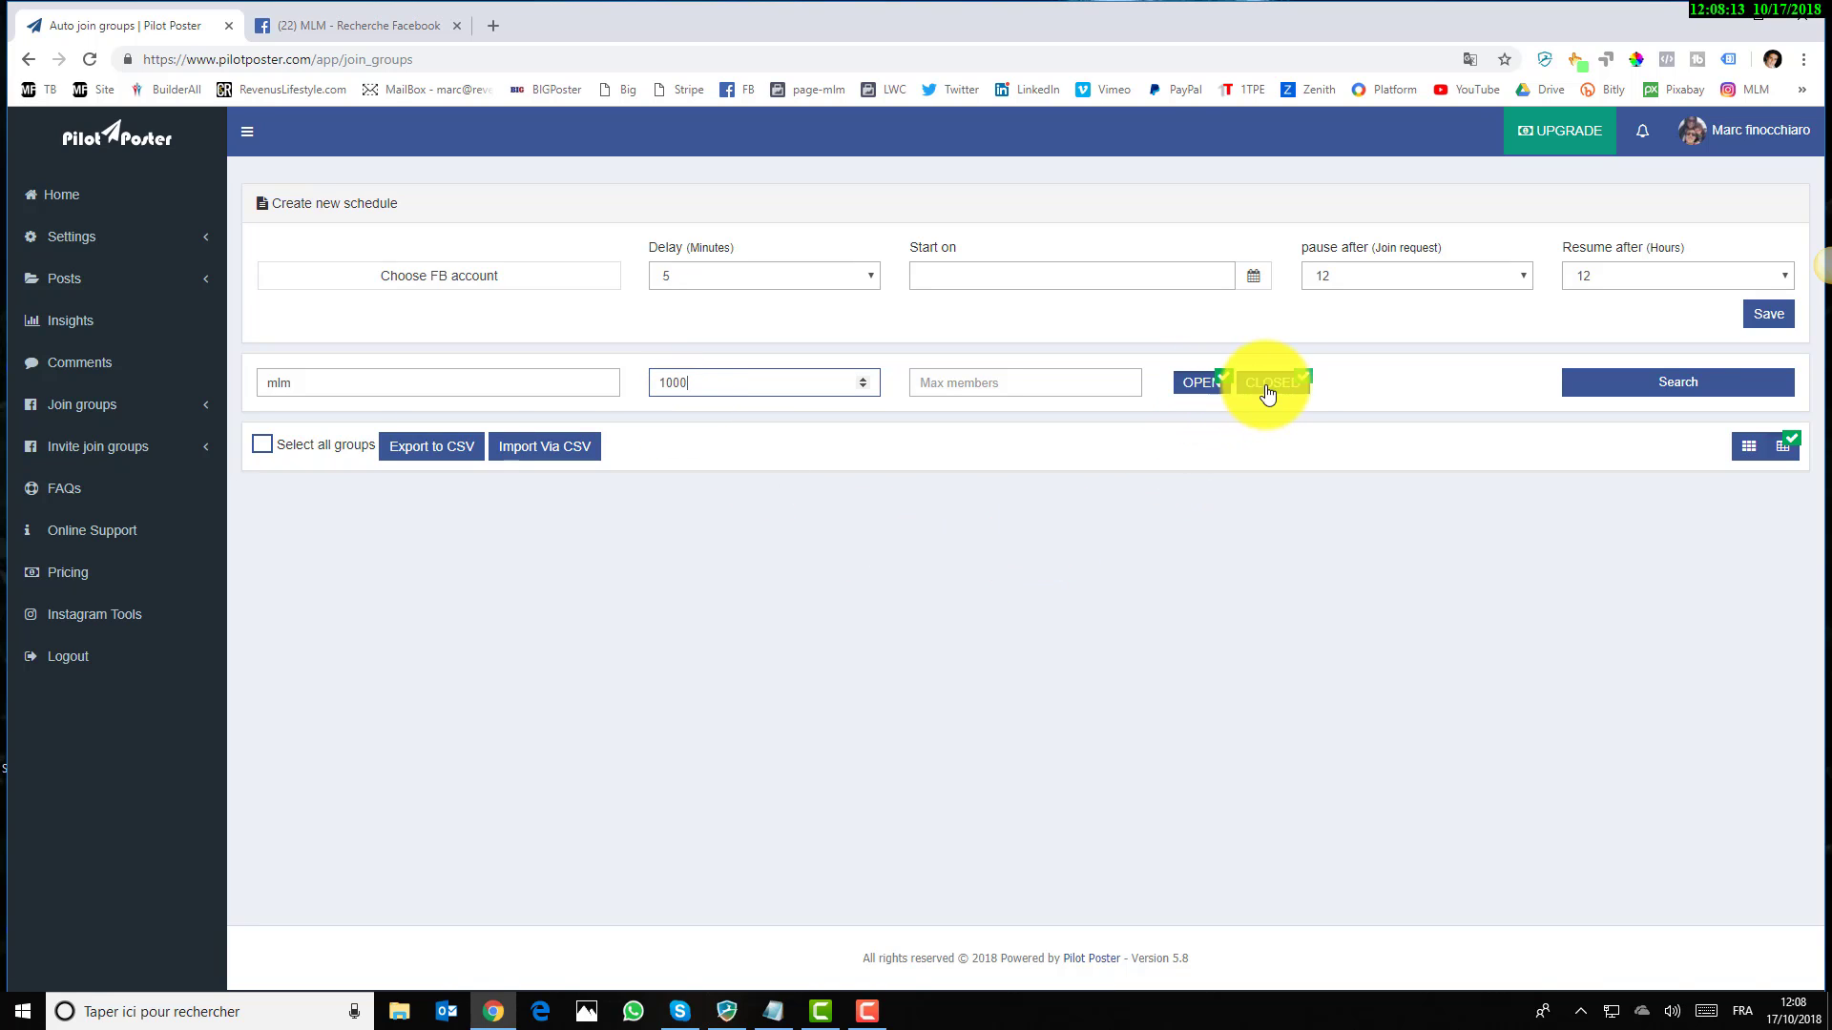
{"action": "left_click", "coordinate": [1302, 385]}
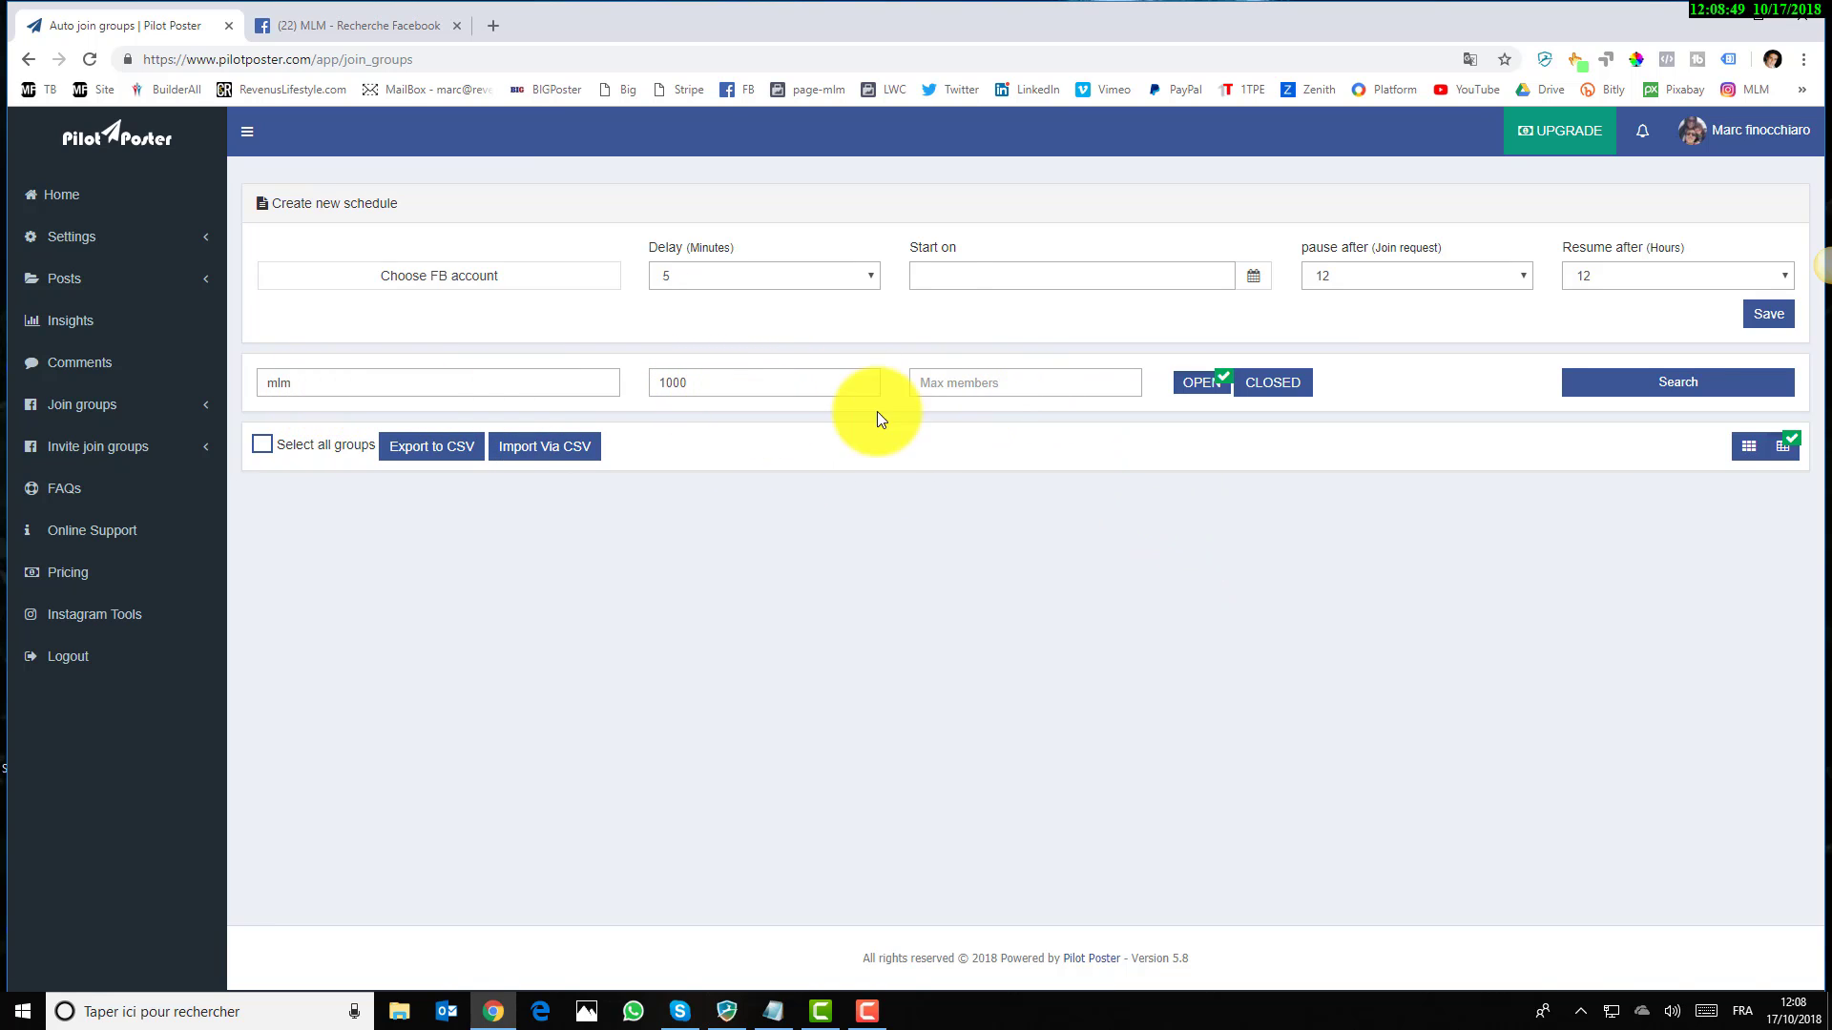
{"action": "left_click", "coordinate": [1639, 401]}
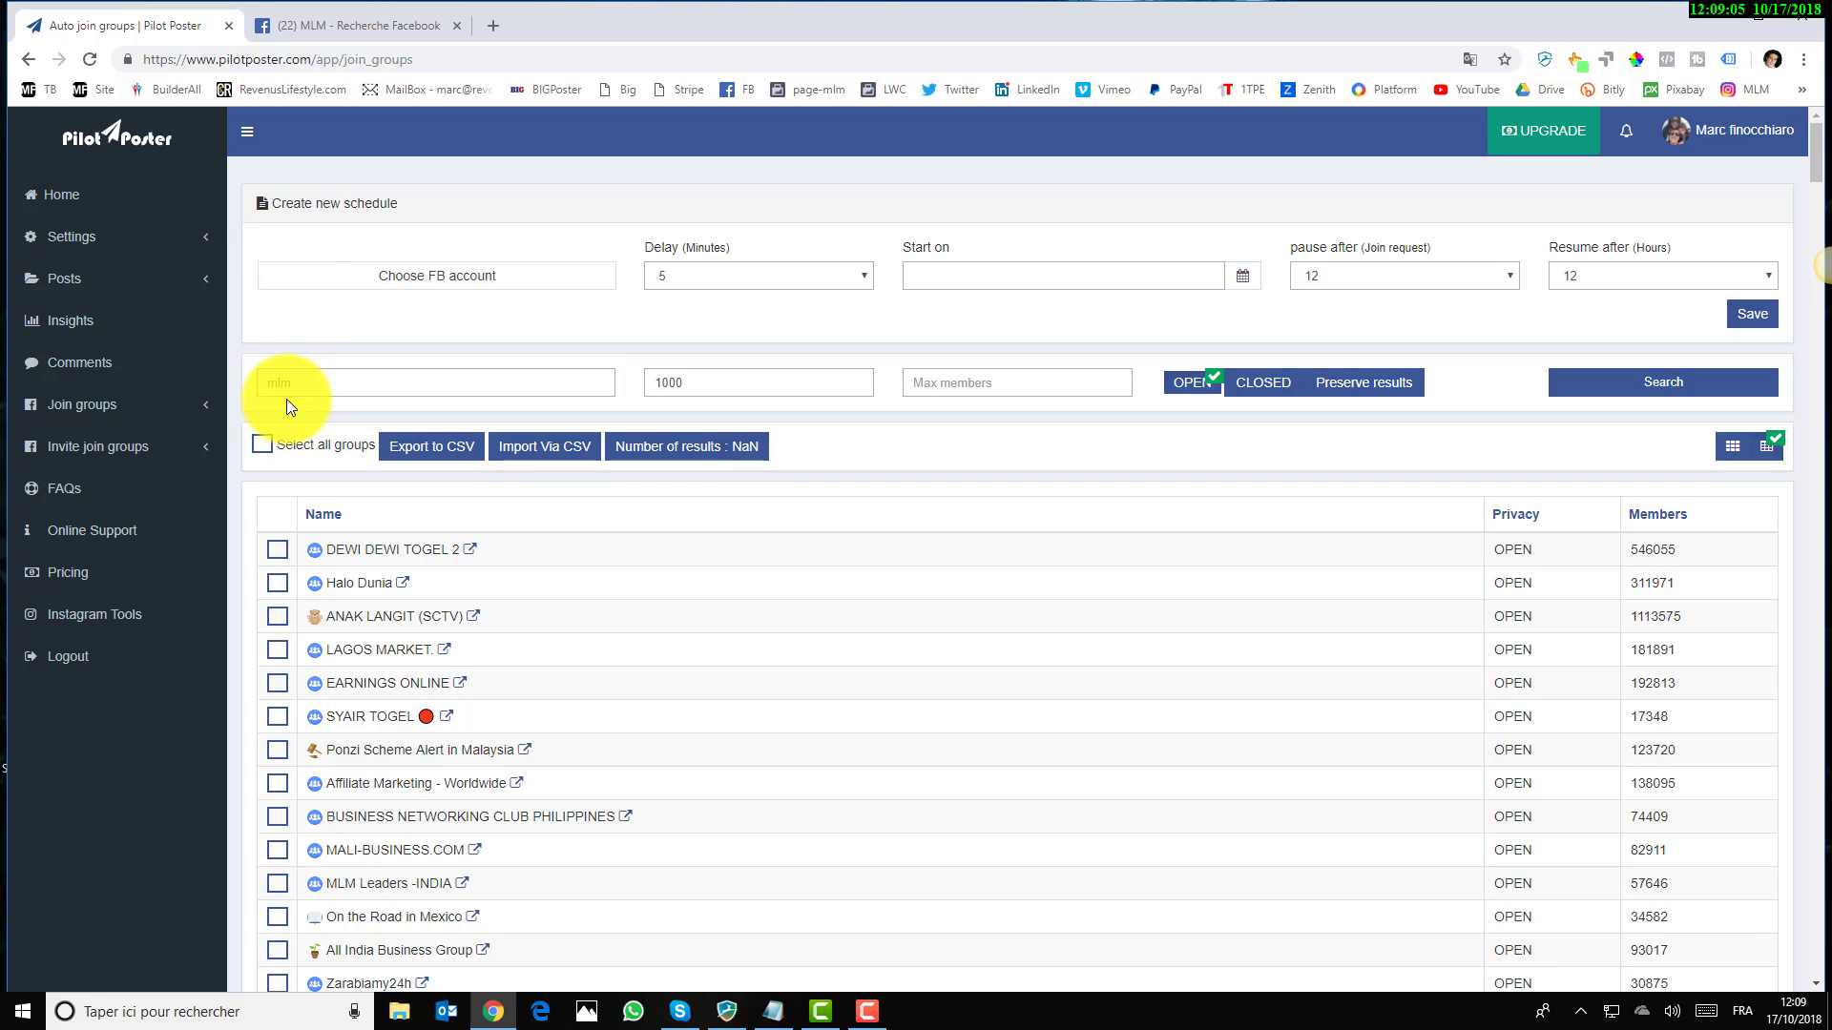
{"action": "scroll", "coordinate": [433, 665], "scroll_direction": "down", "scroll_amount": 3}
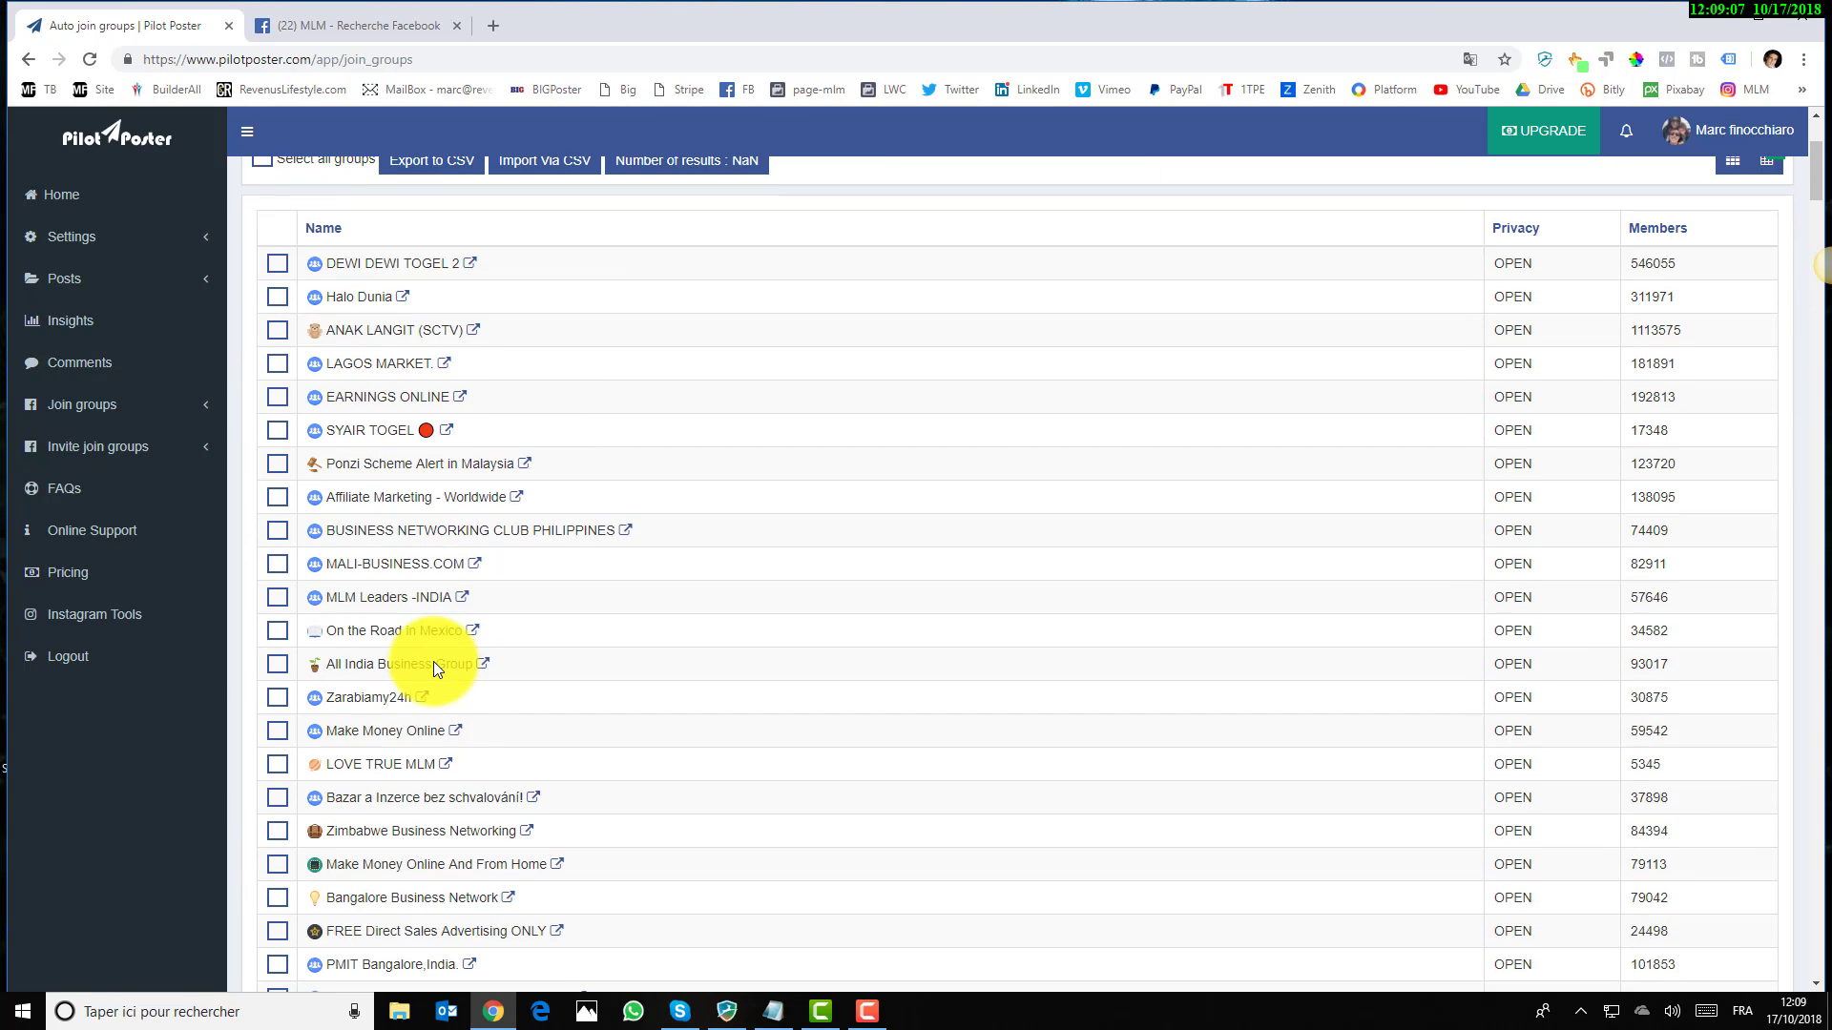
{"action": "scroll", "coordinate": [434, 663], "scroll_direction": "down", "scroll_amount": 1}
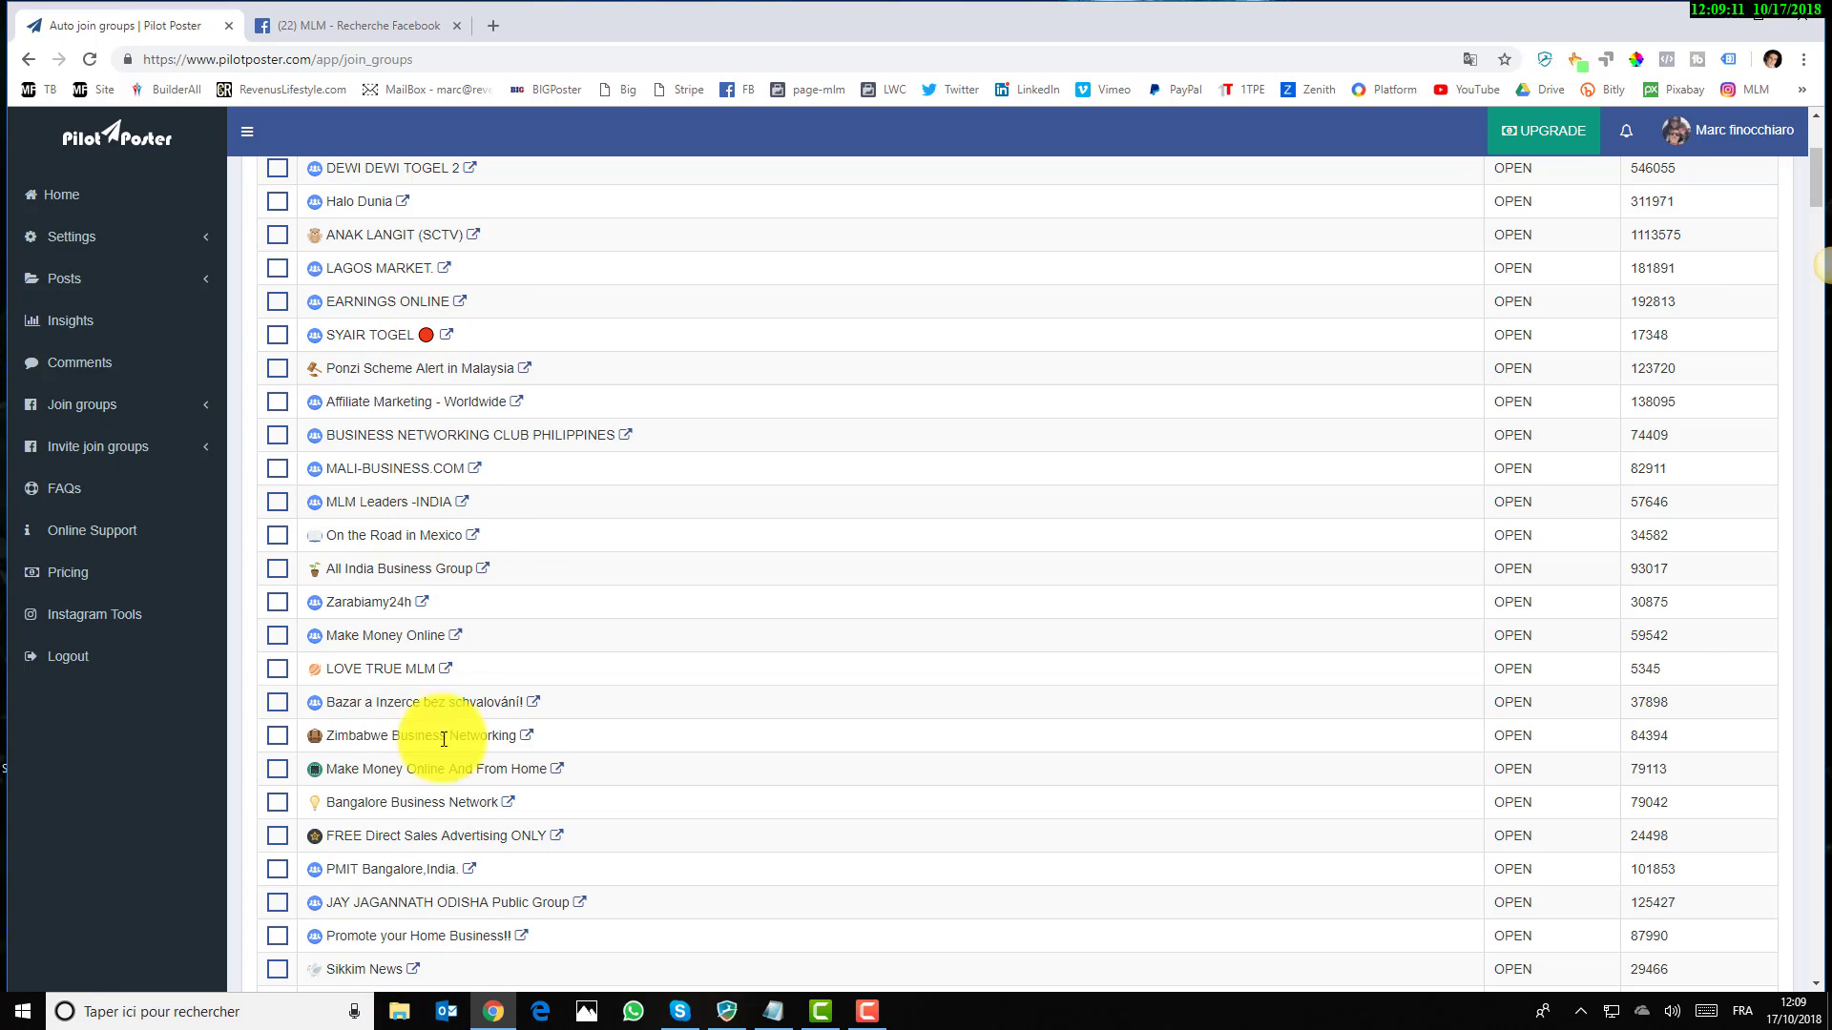
{"action": "scroll", "coordinate": [449, 735], "scroll_direction": "down", "scroll_amount": 17}
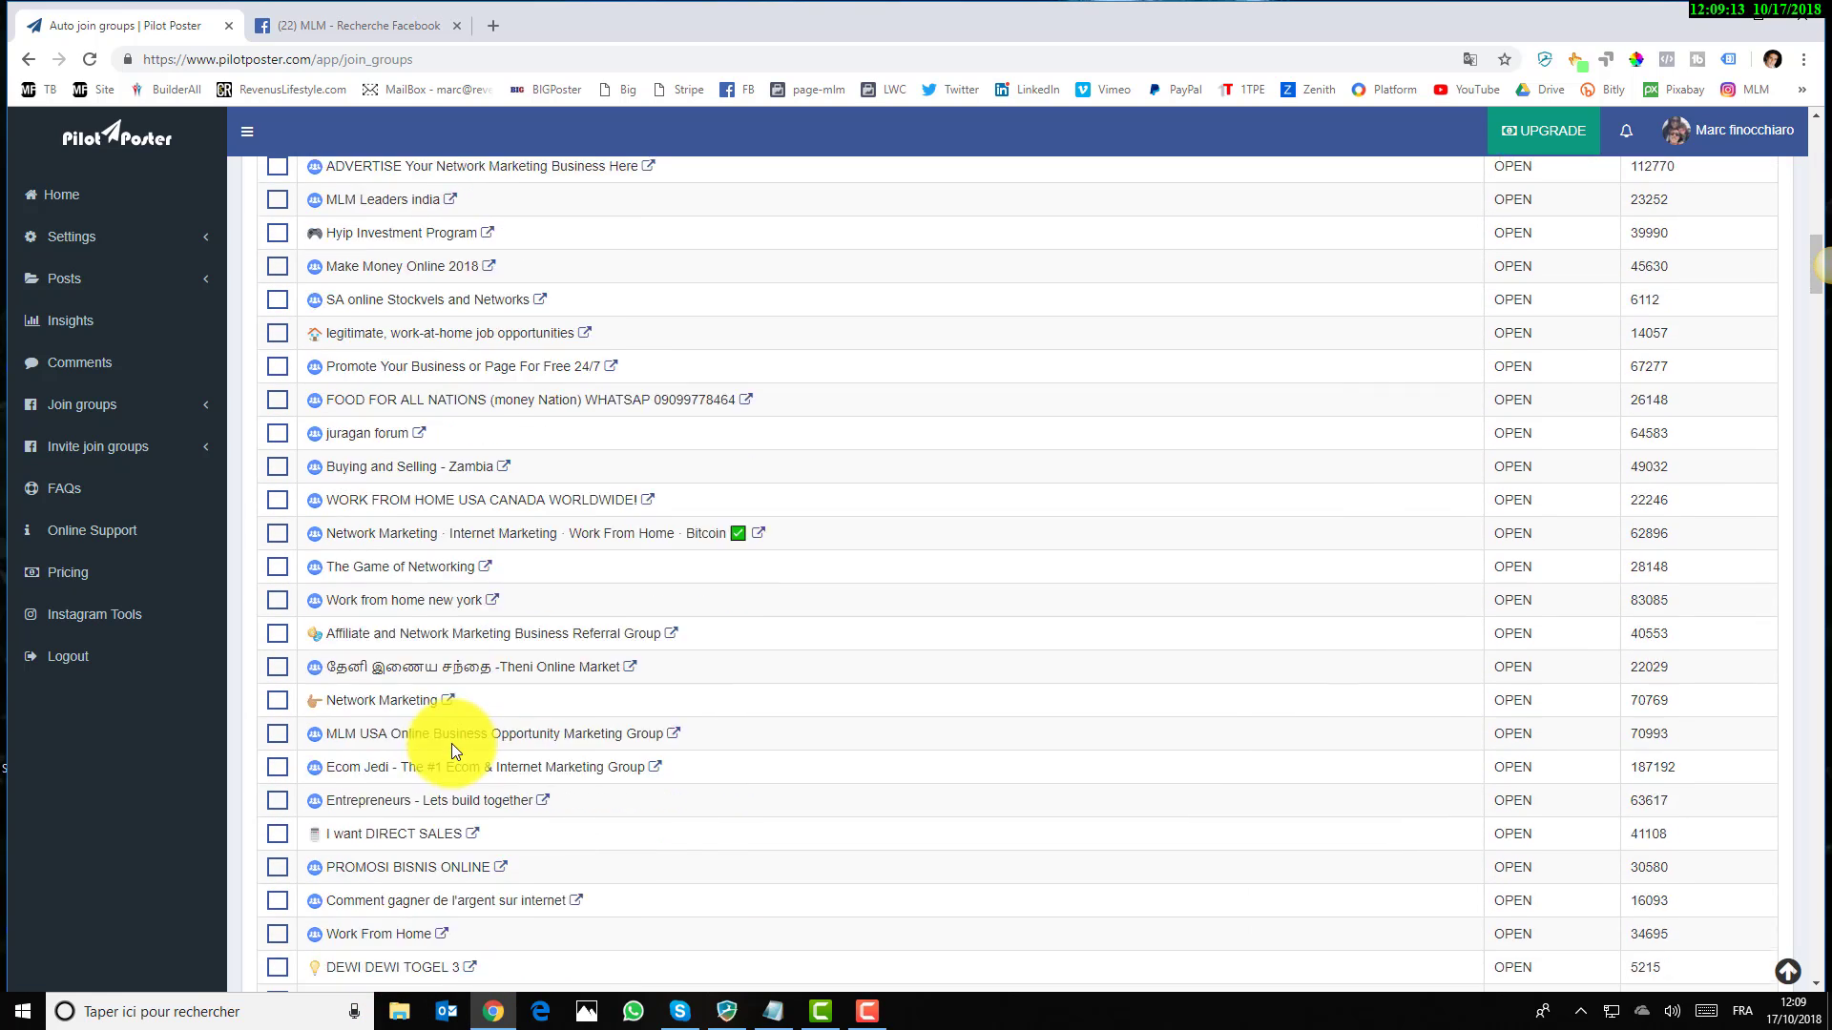
{"action": "scroll", "coordinate": [450, 742], "scroll_direction": "down", "scroll_amount": 14}
{"action": "scroll", "coordinate": [451, 743], "scroll_direction": "up", "scroll_amount": 15}
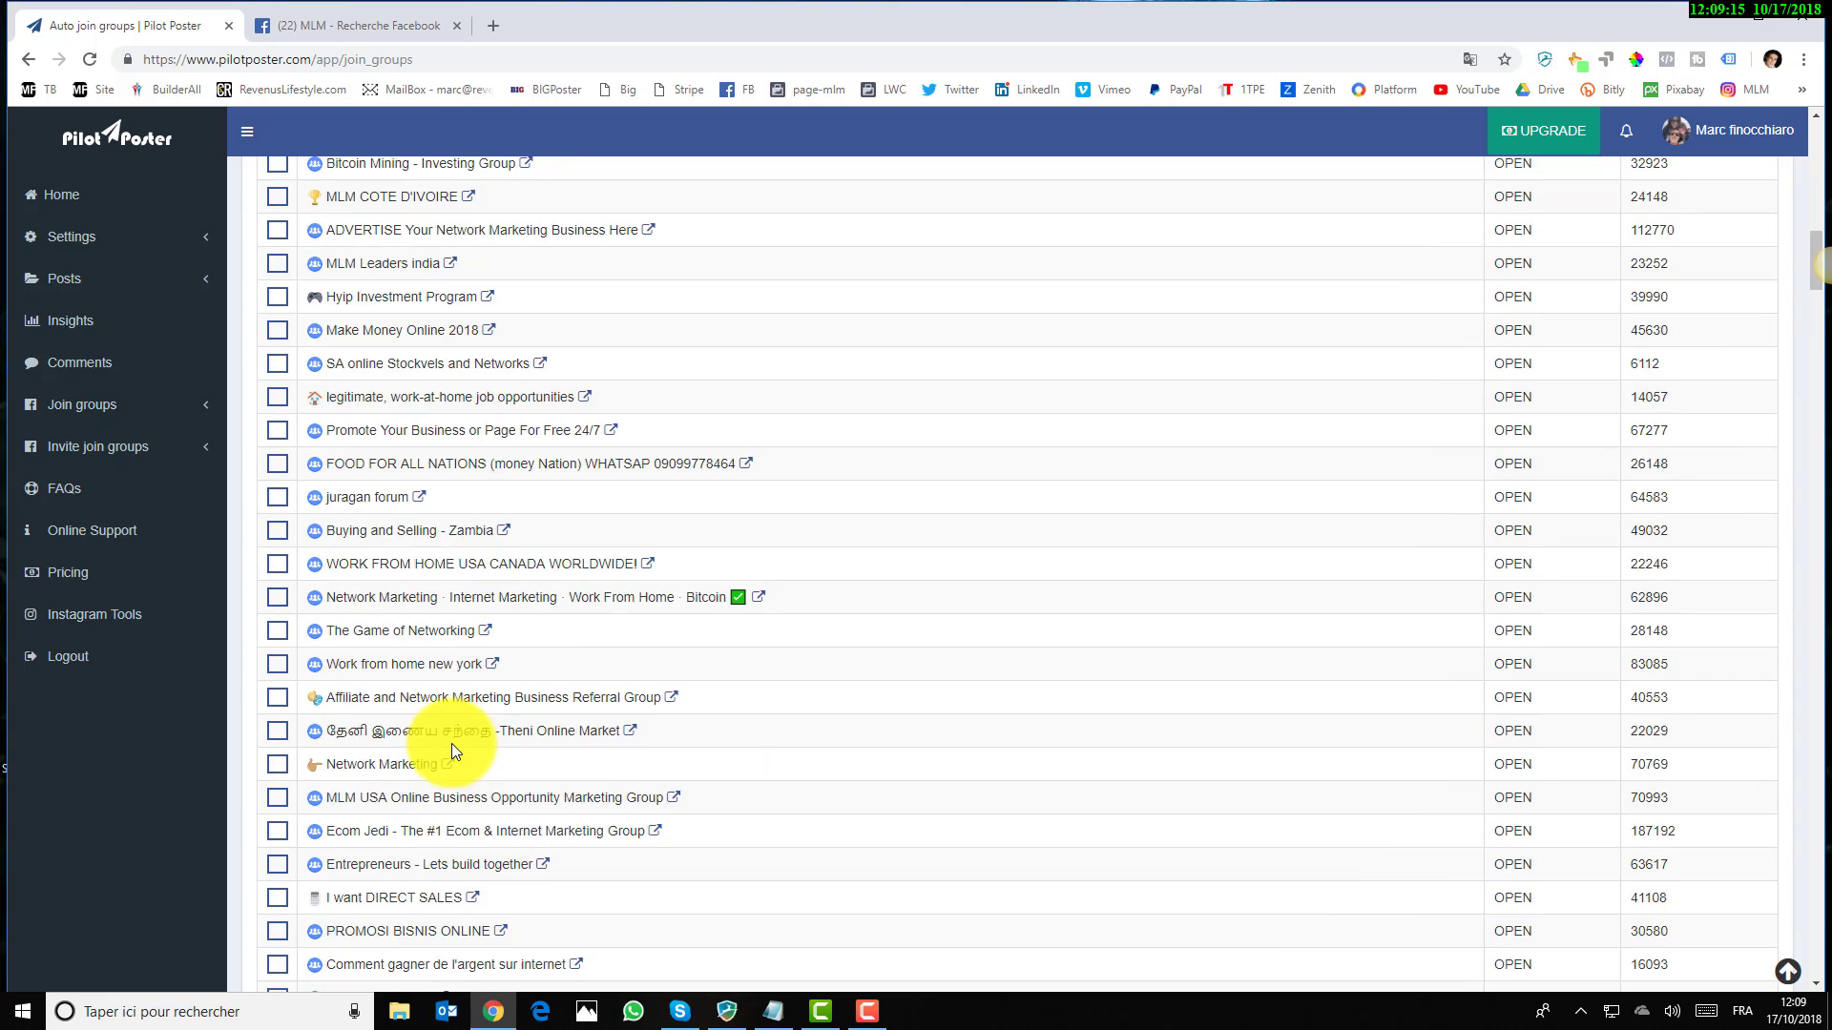
{"action": "scroll", "coordinate": [450, 742], "scroll_direction": "up", "scroll_amount": 20}
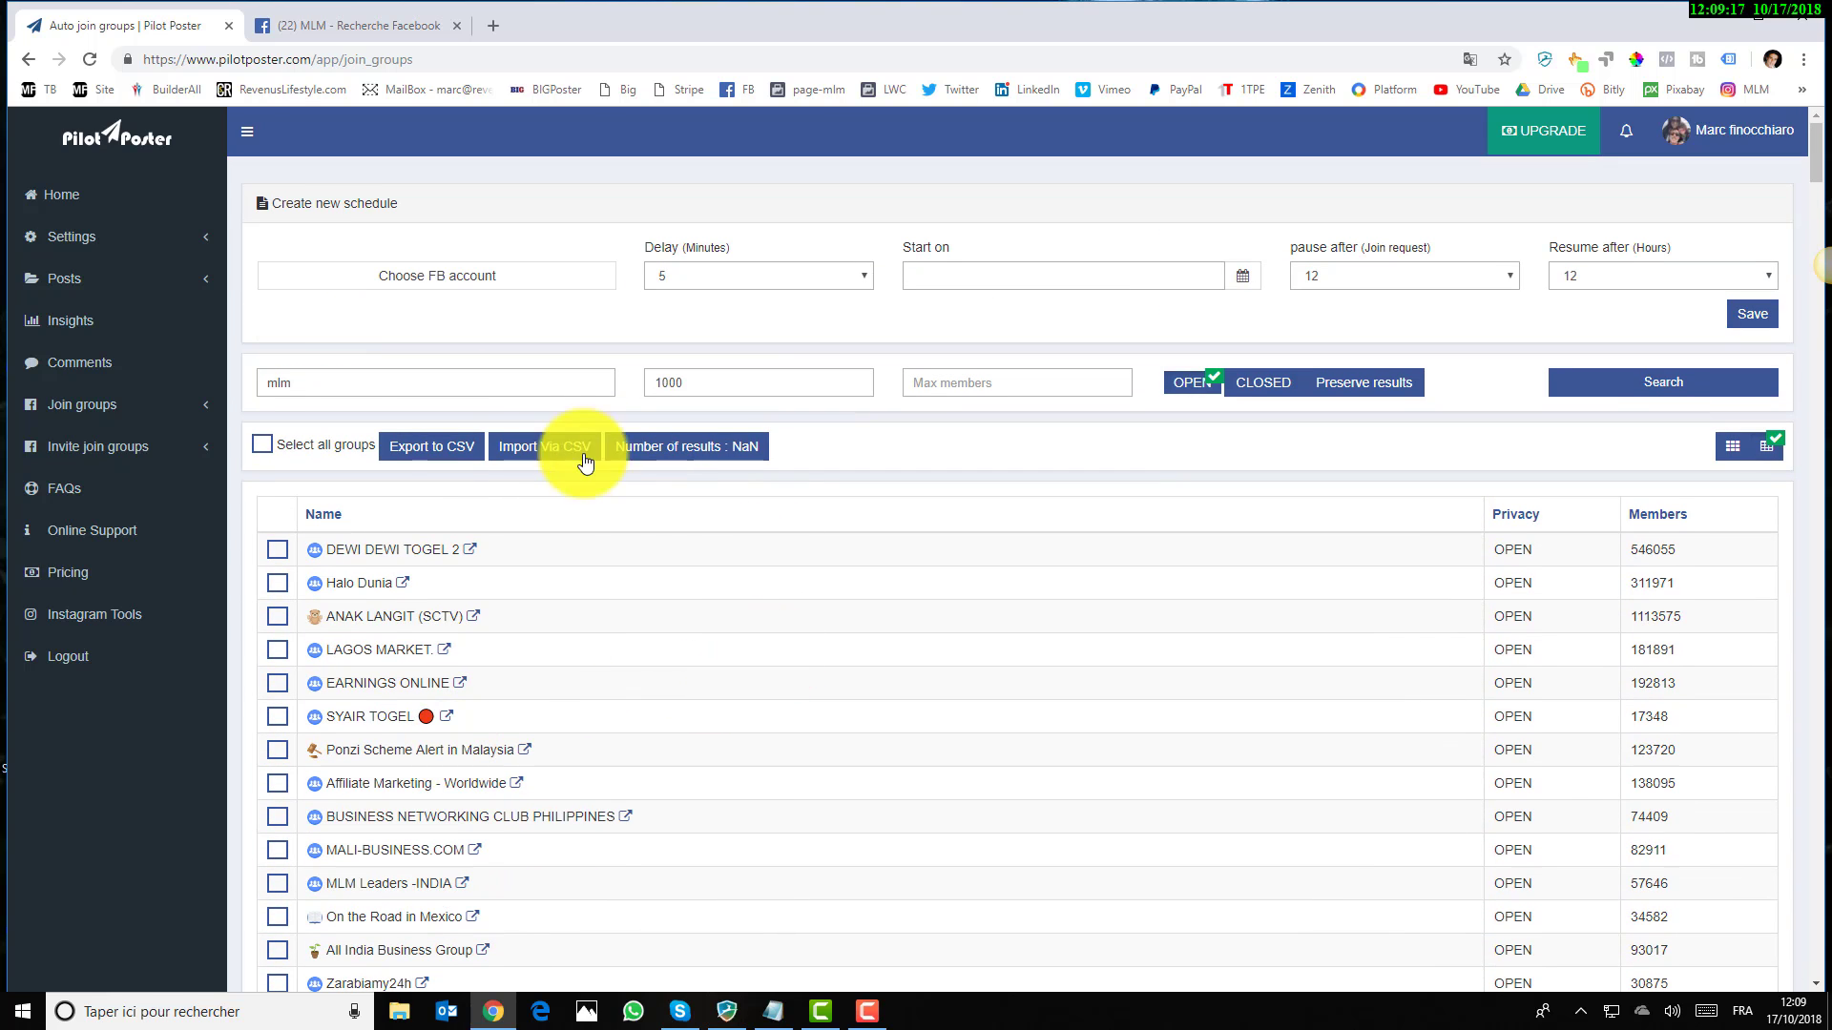
Change the group search keyword to "mlm francais" and rerun the search
{"action": "left_click", "coordinate": [368, 382]}
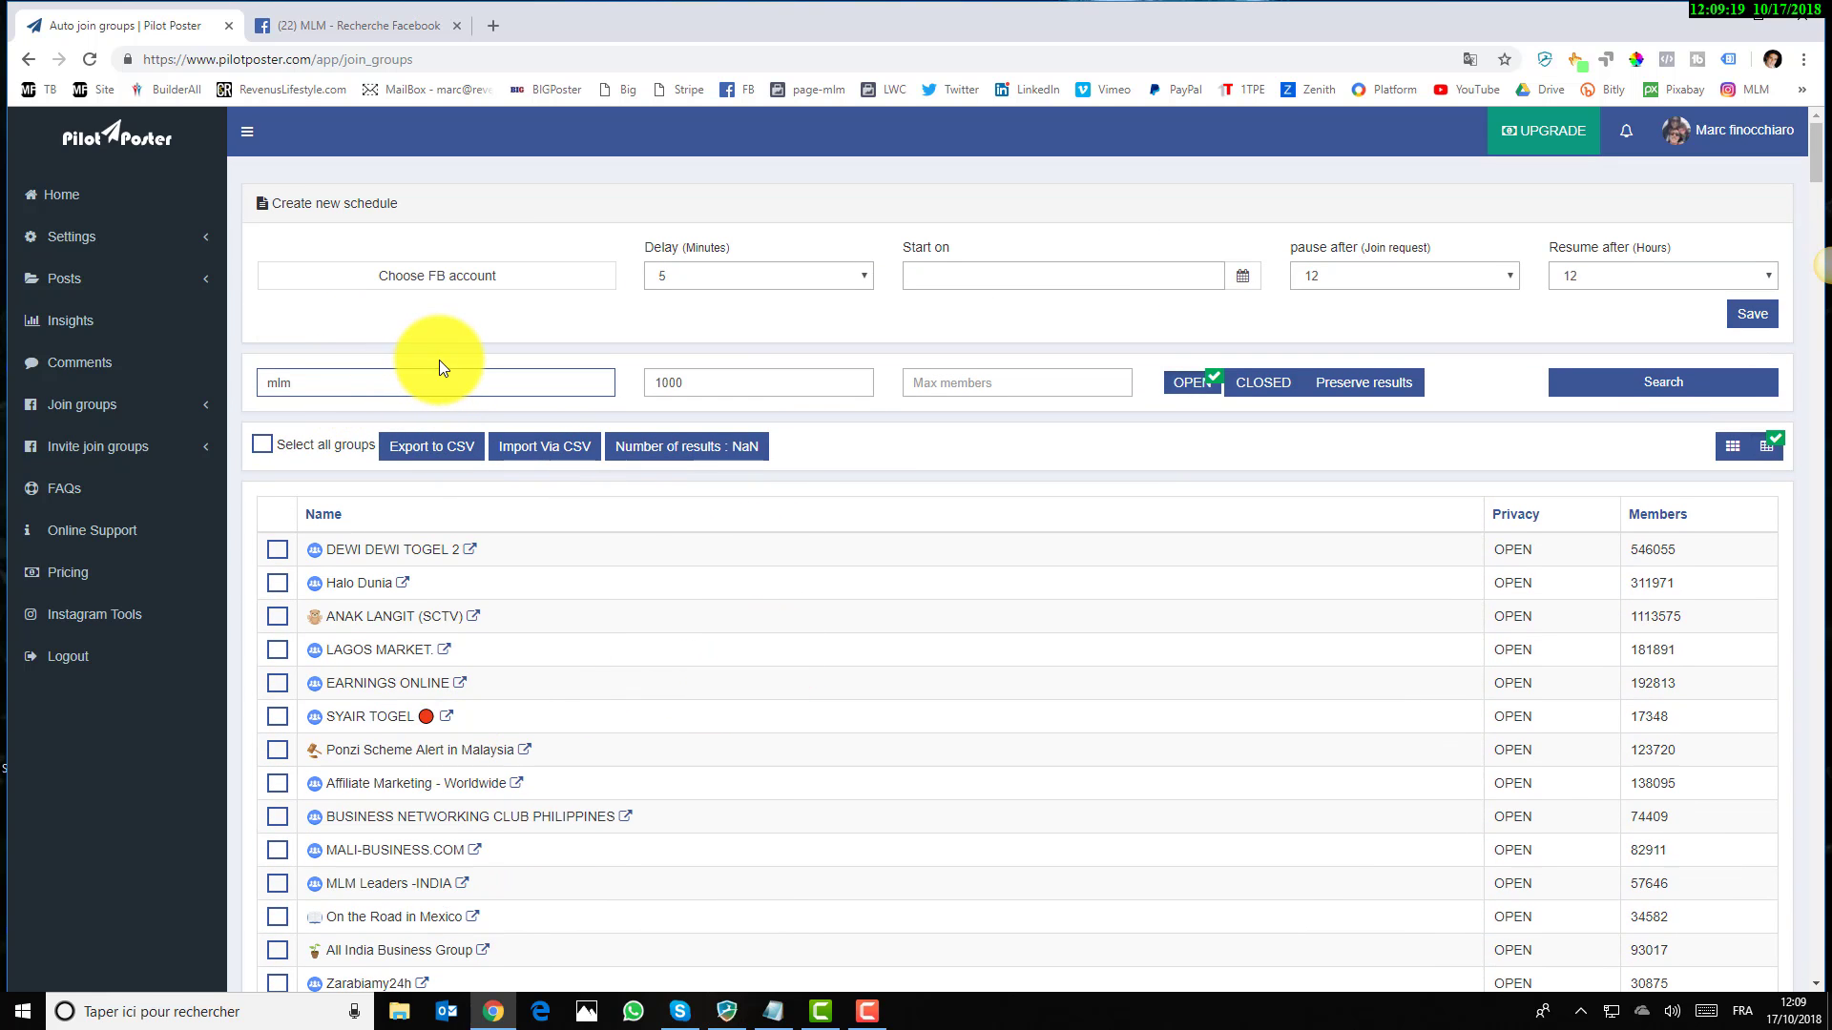
{"action": "type", "text": "francais"}
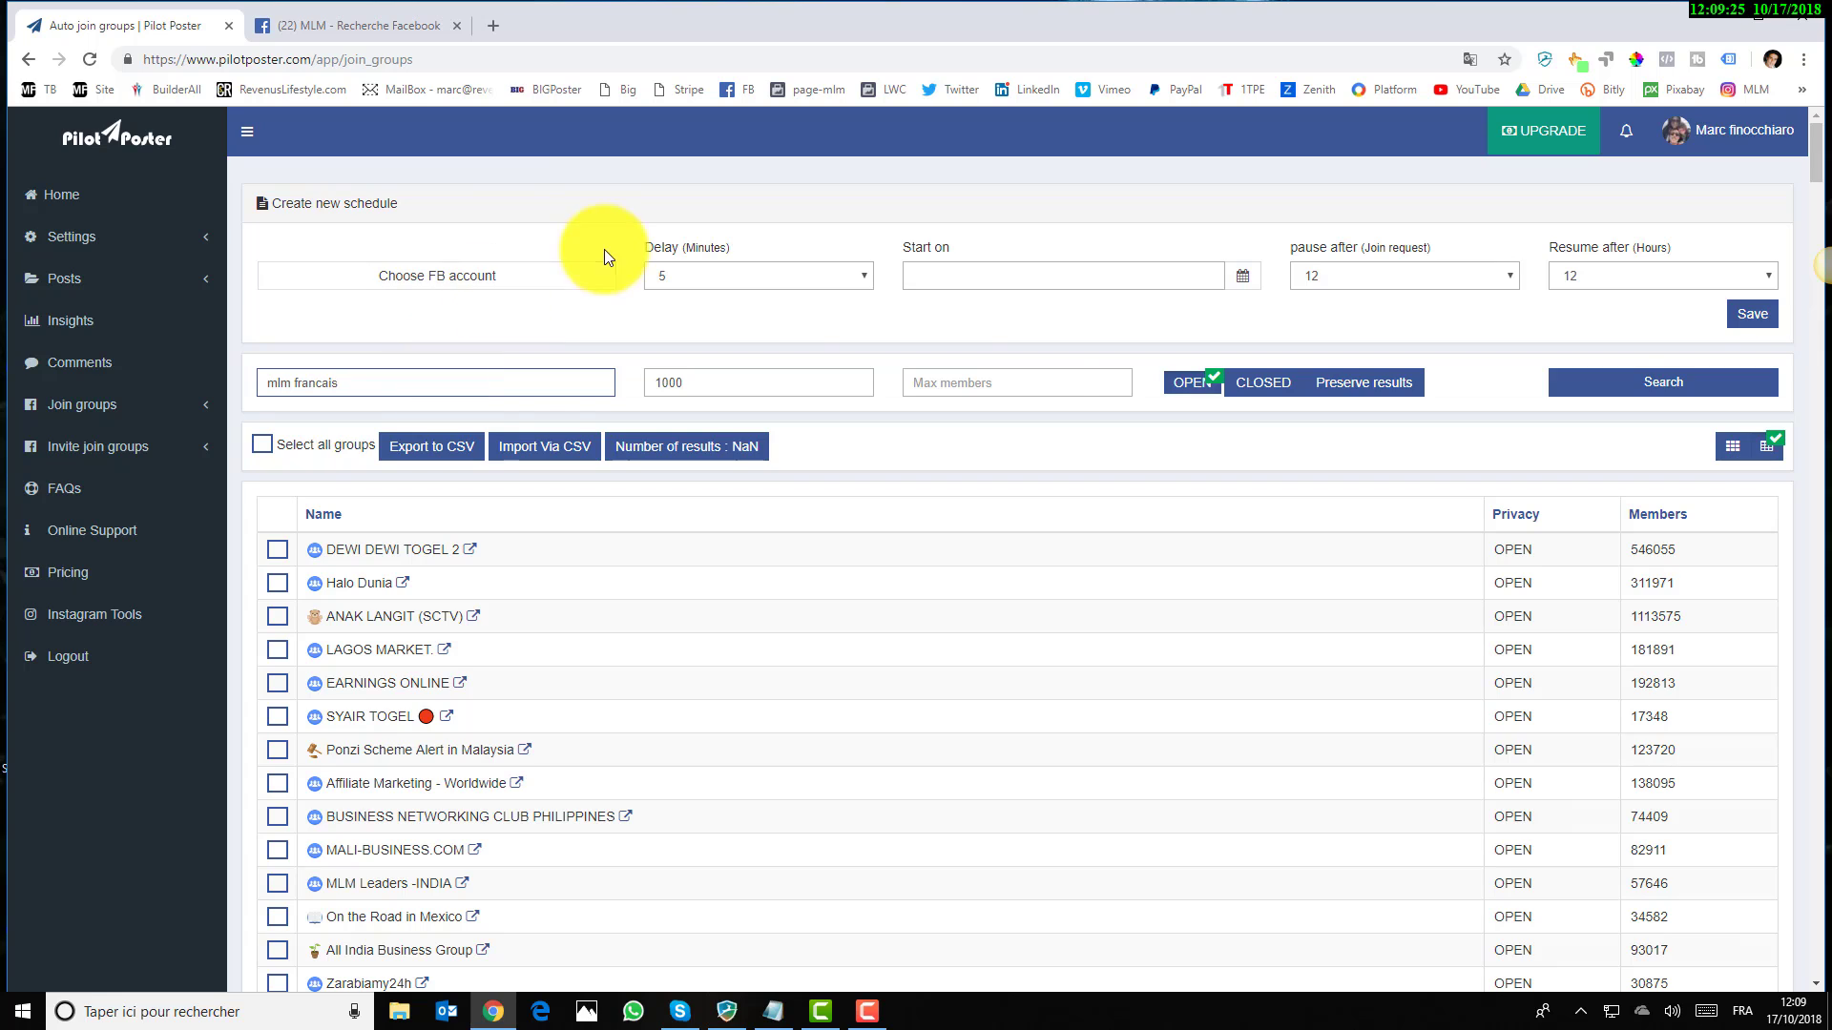
{"action": "left_click", "coordinate": [1607, 380]}
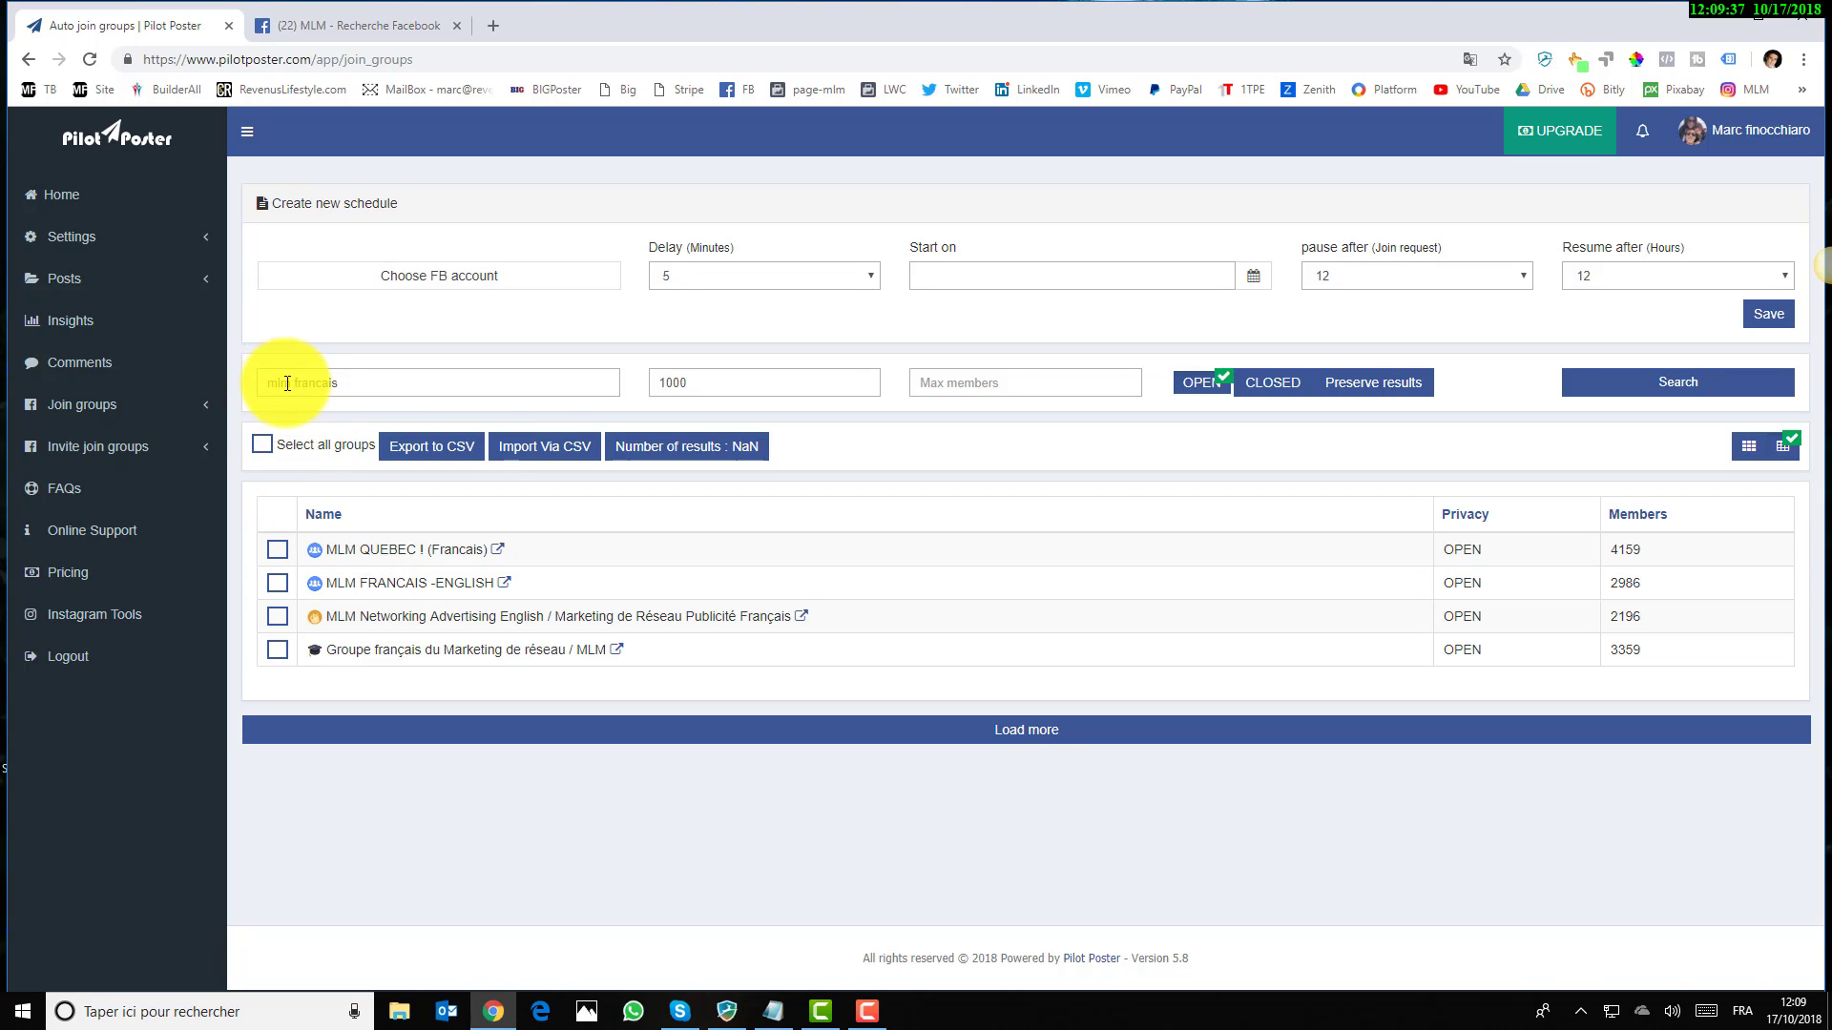
Open the MLM QUEBEC ! (Francais) group from the results, close the chat window and expand the group's full description
{"action": "left_click", "coordinate": [500, 557]}
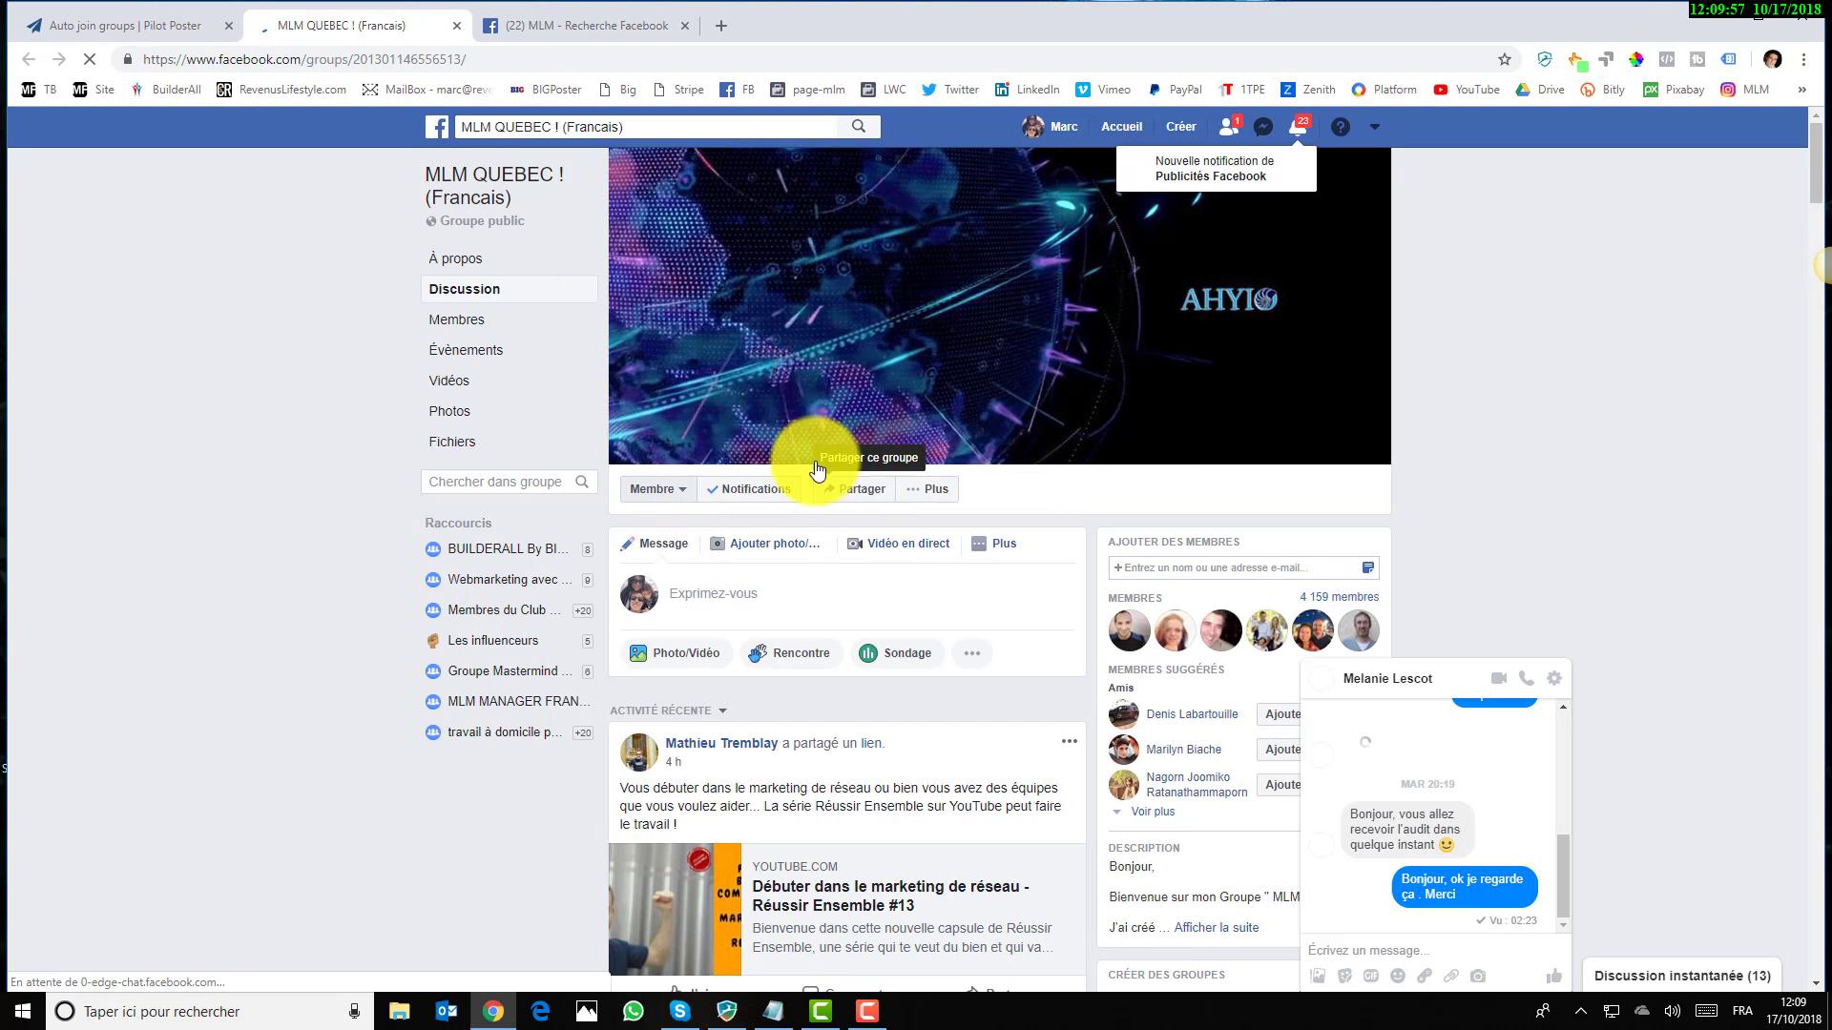
{"action": "left_click", "coordinate": [1575, 677]}
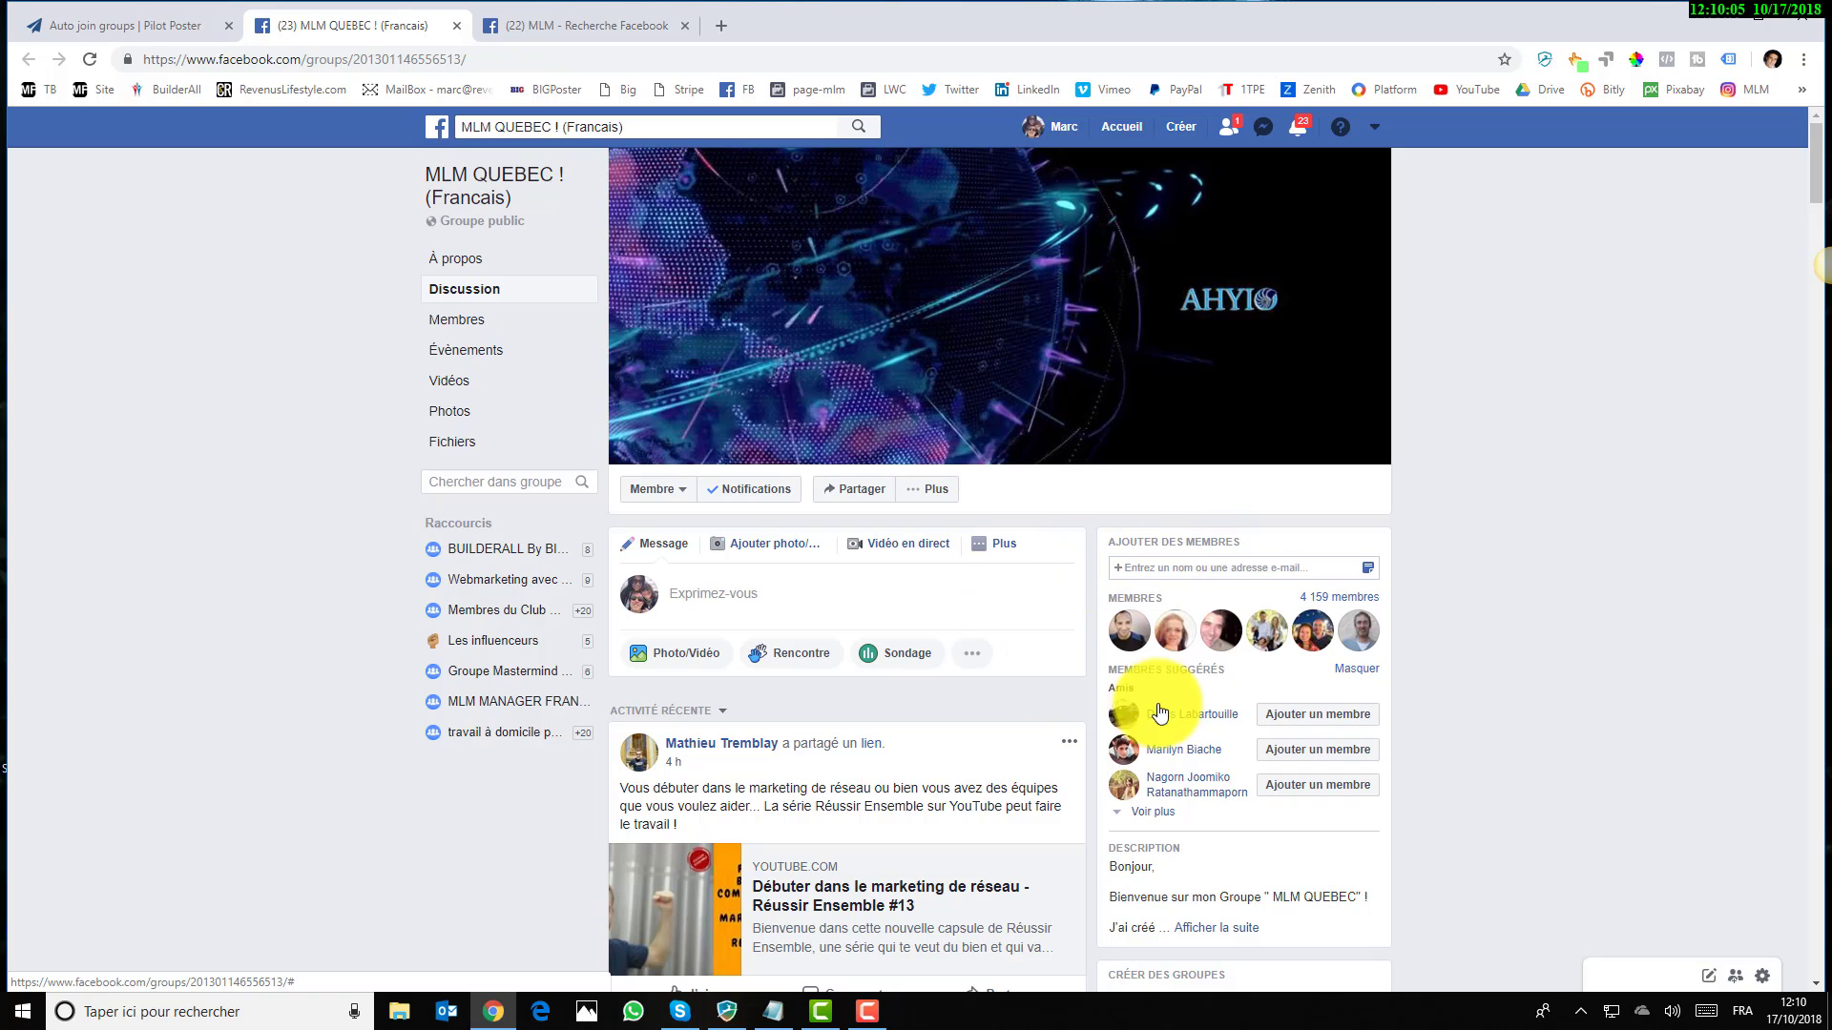
{"action": "scroll", "coordinate": [1135, 717], "scroll_direction": "down", "scroll_amount": 3}
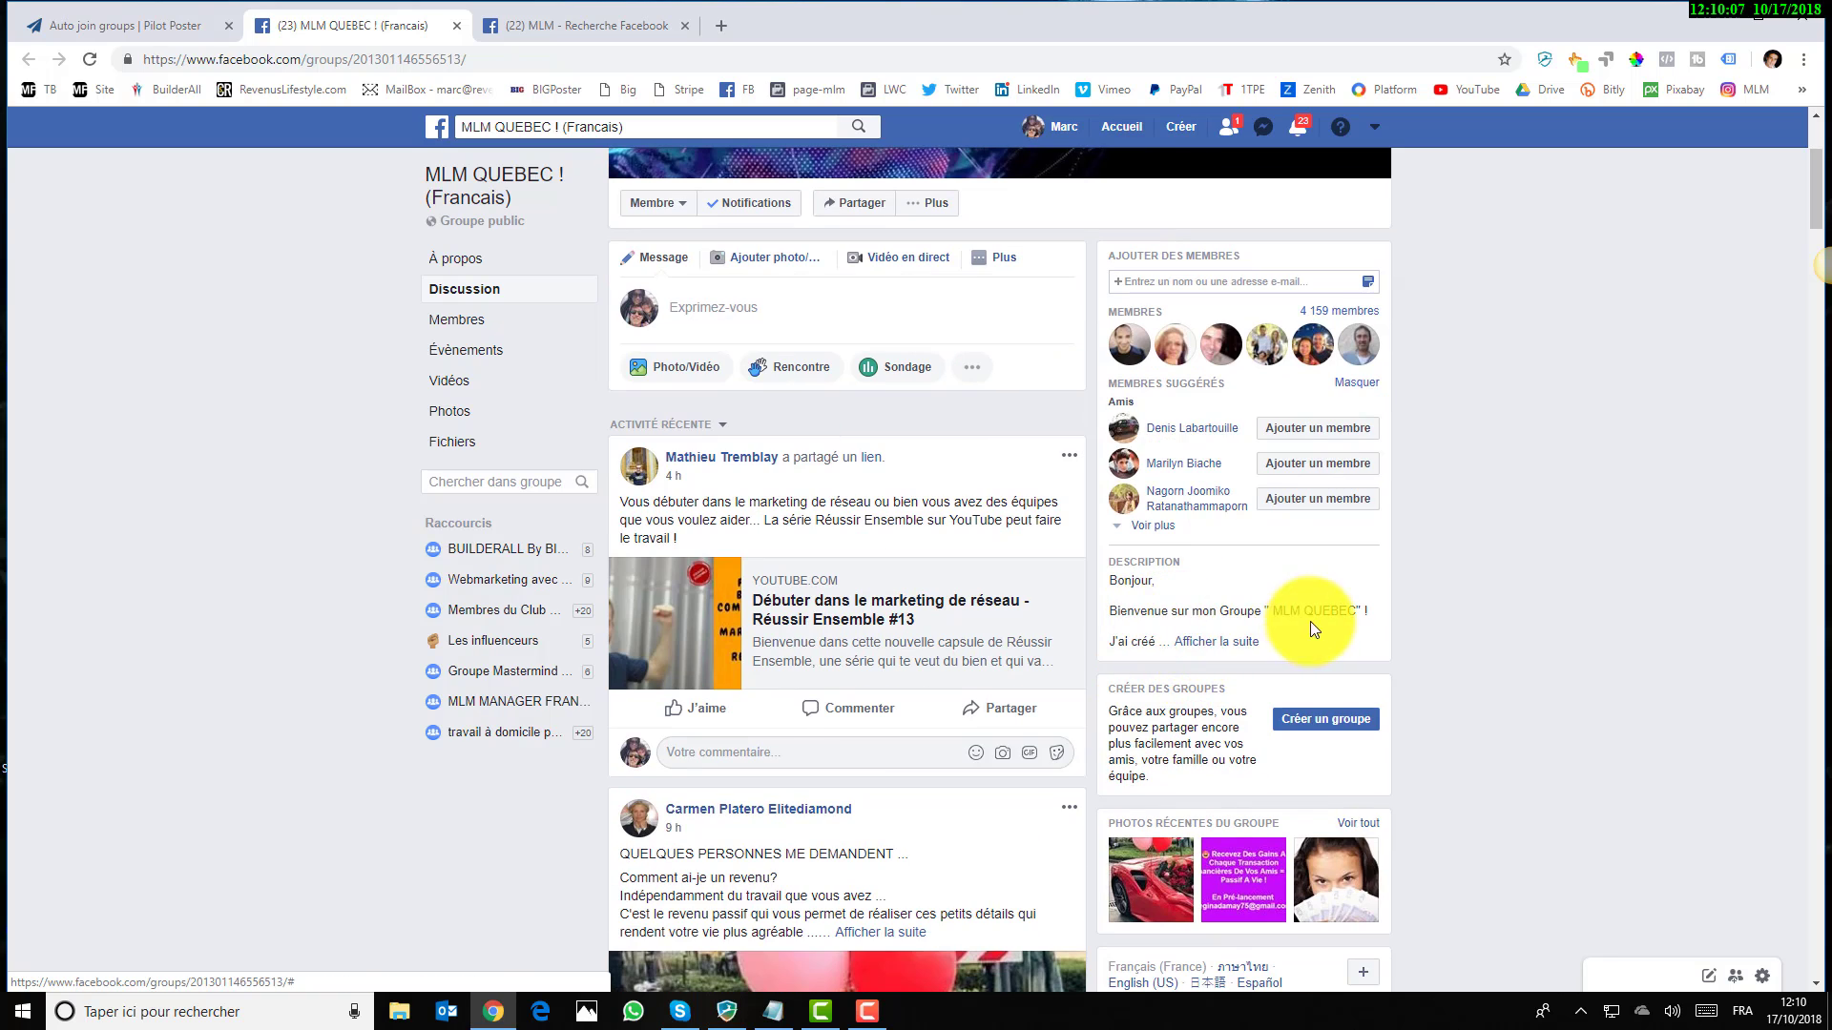
{"action": "left_click", "coordinate": [1216, 641]}
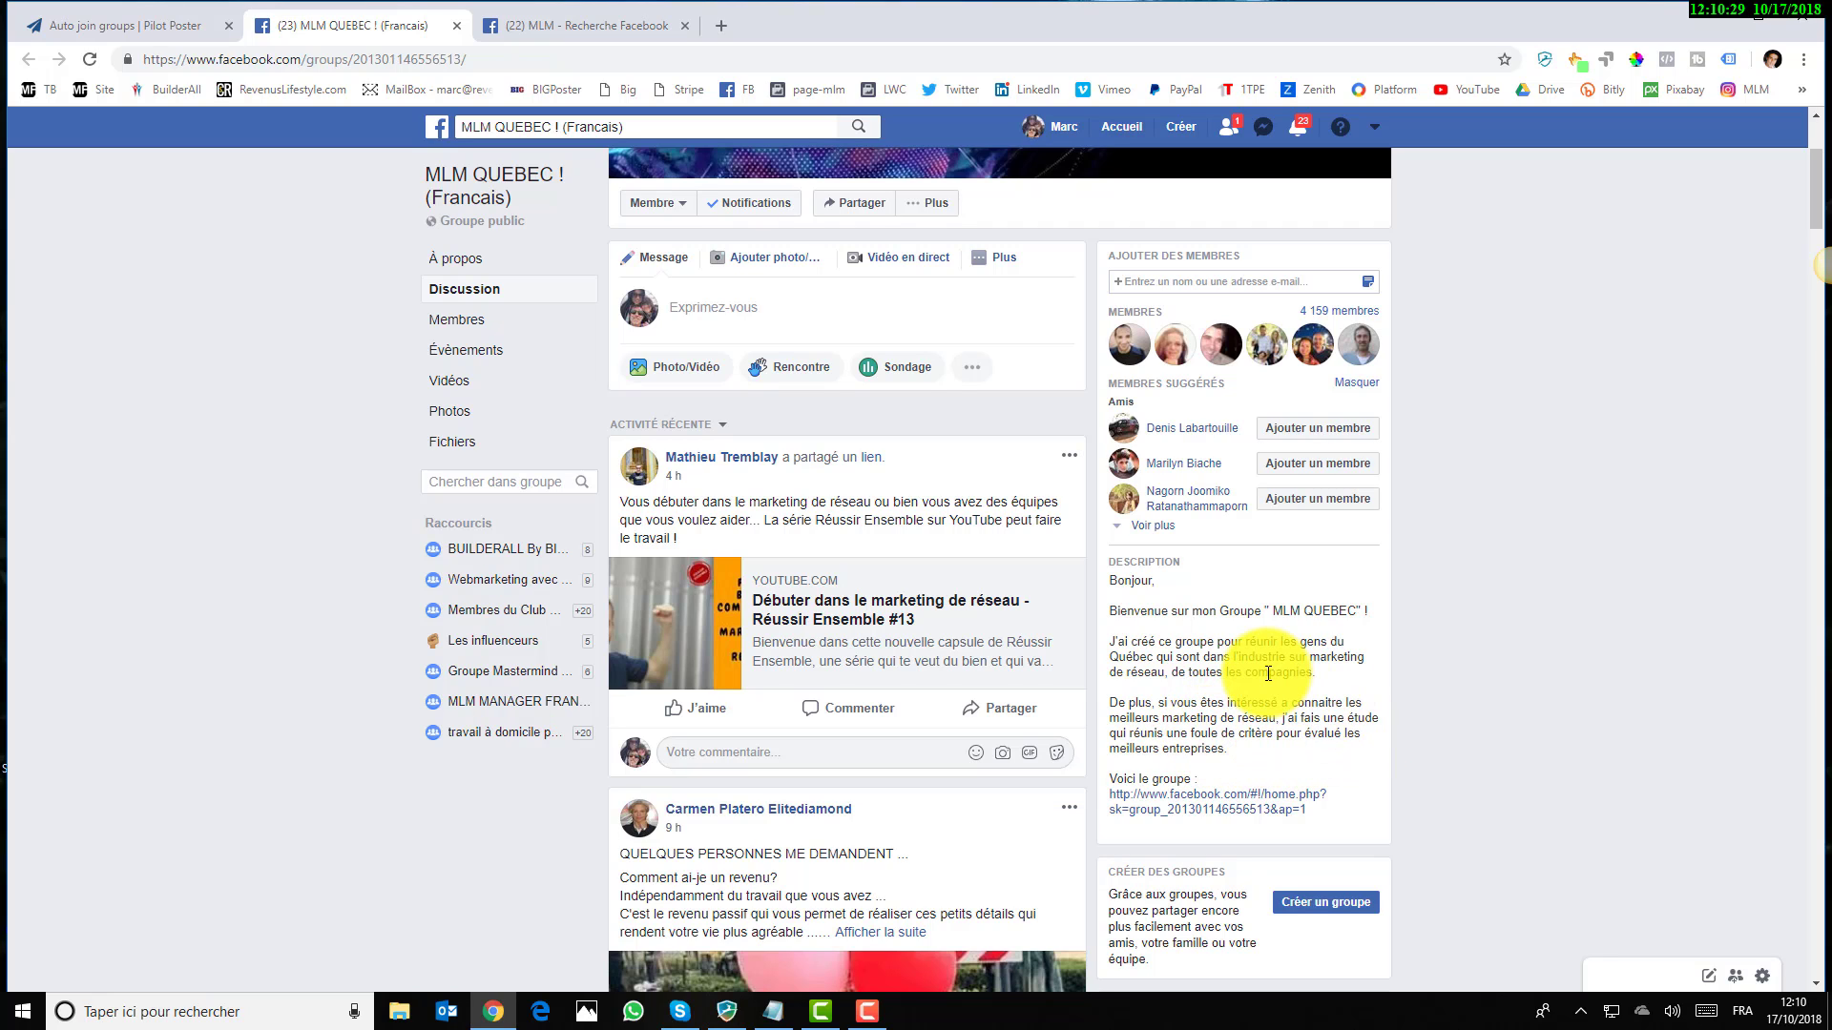
Examine the posts in the MLM QUEBEC group's discussion feed, and return to the group search results in Pilot Poster
{"action": "scroll", "coordinate": [1192, 687], "scroll_direction": "down", "scroll_amount": 3}
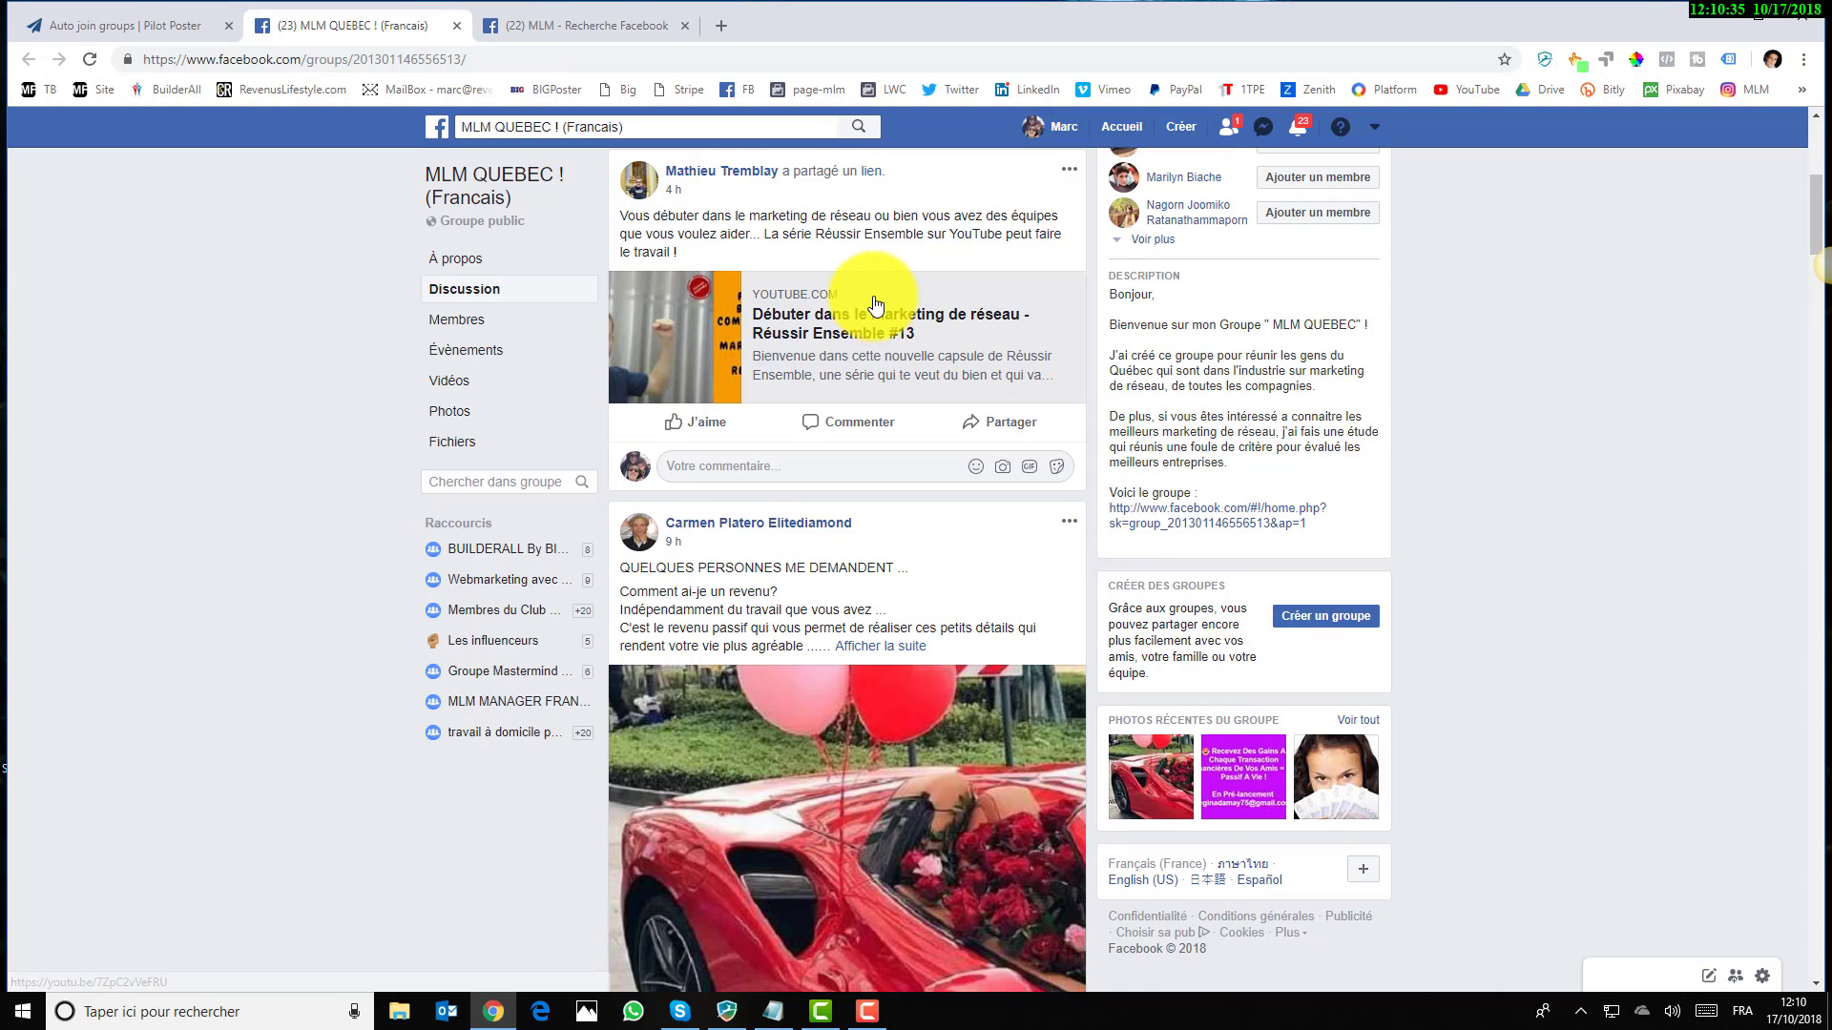
{"action": "scroll", "coordinate": [840, 382], "scroll_direction": "up", "scroll_amount": 4}
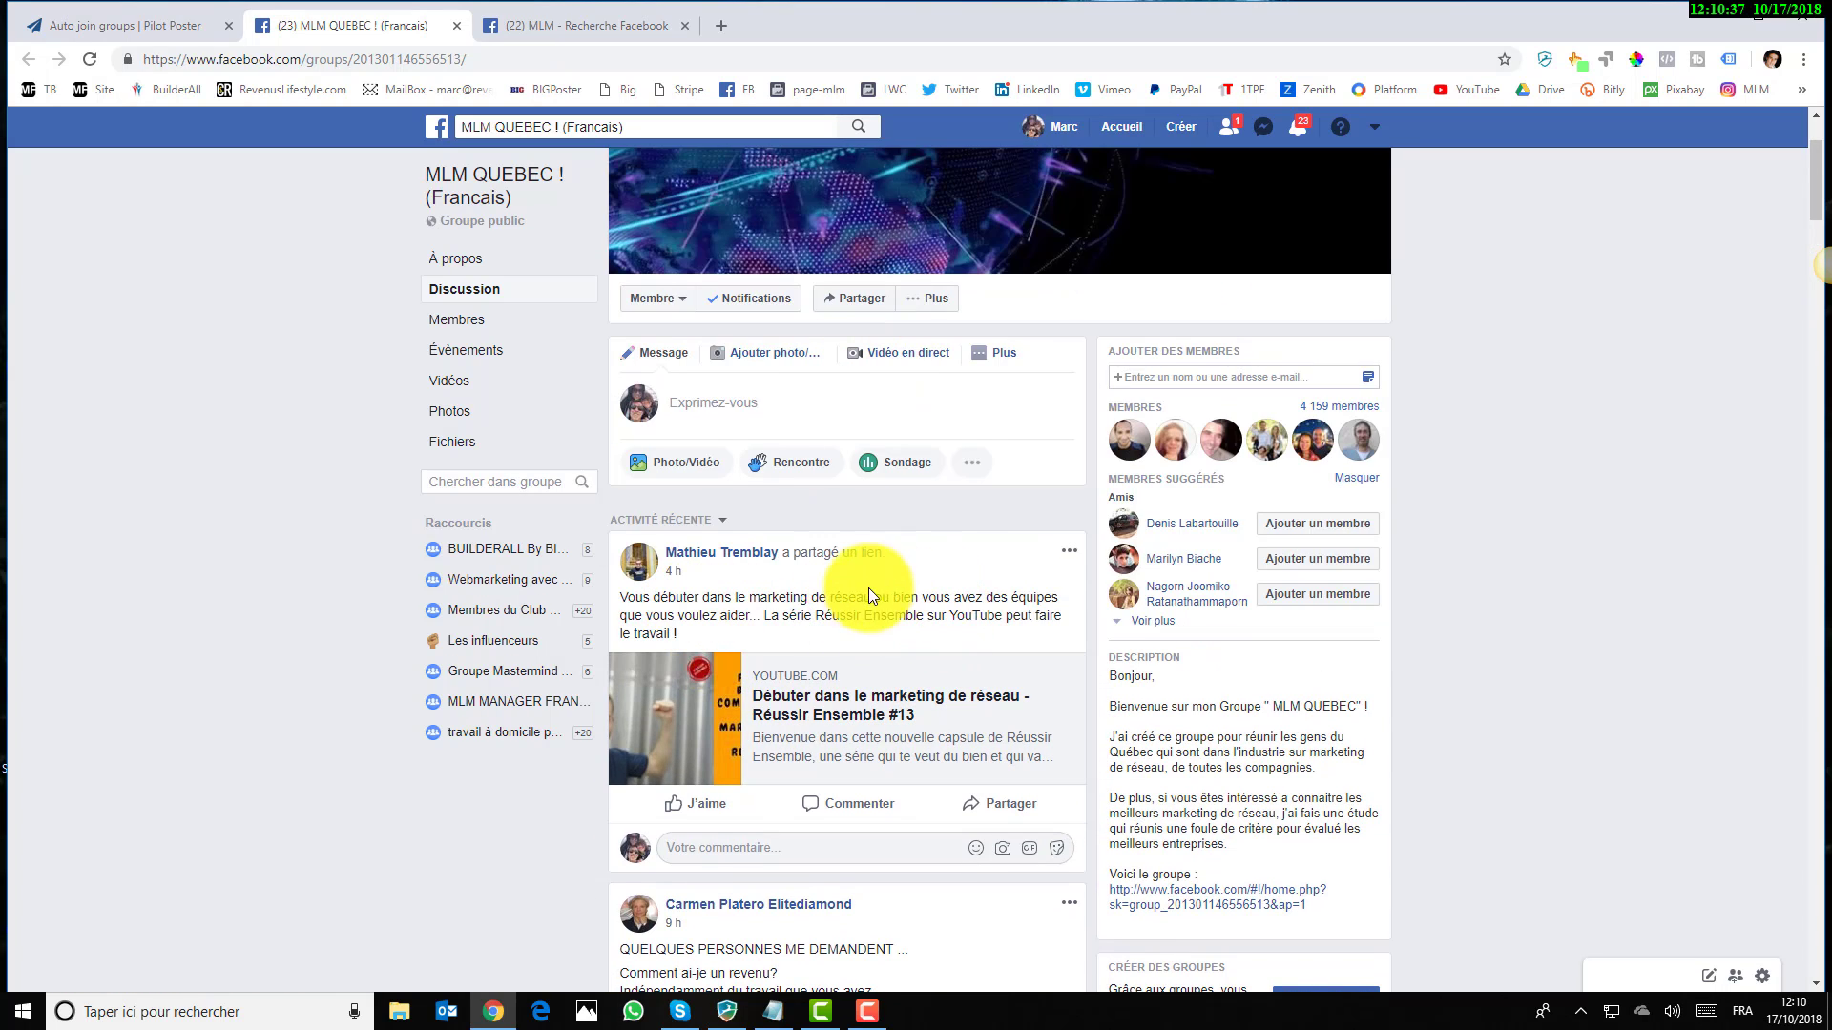
{"action": "scroll", "coordinate": [831, 601], "scroll_direction": "down", "scroll_amount": 4}
{"action": "scroll", "coordinate": [728, 520], "scroll_direction": "down", "scroll_amount": 6}
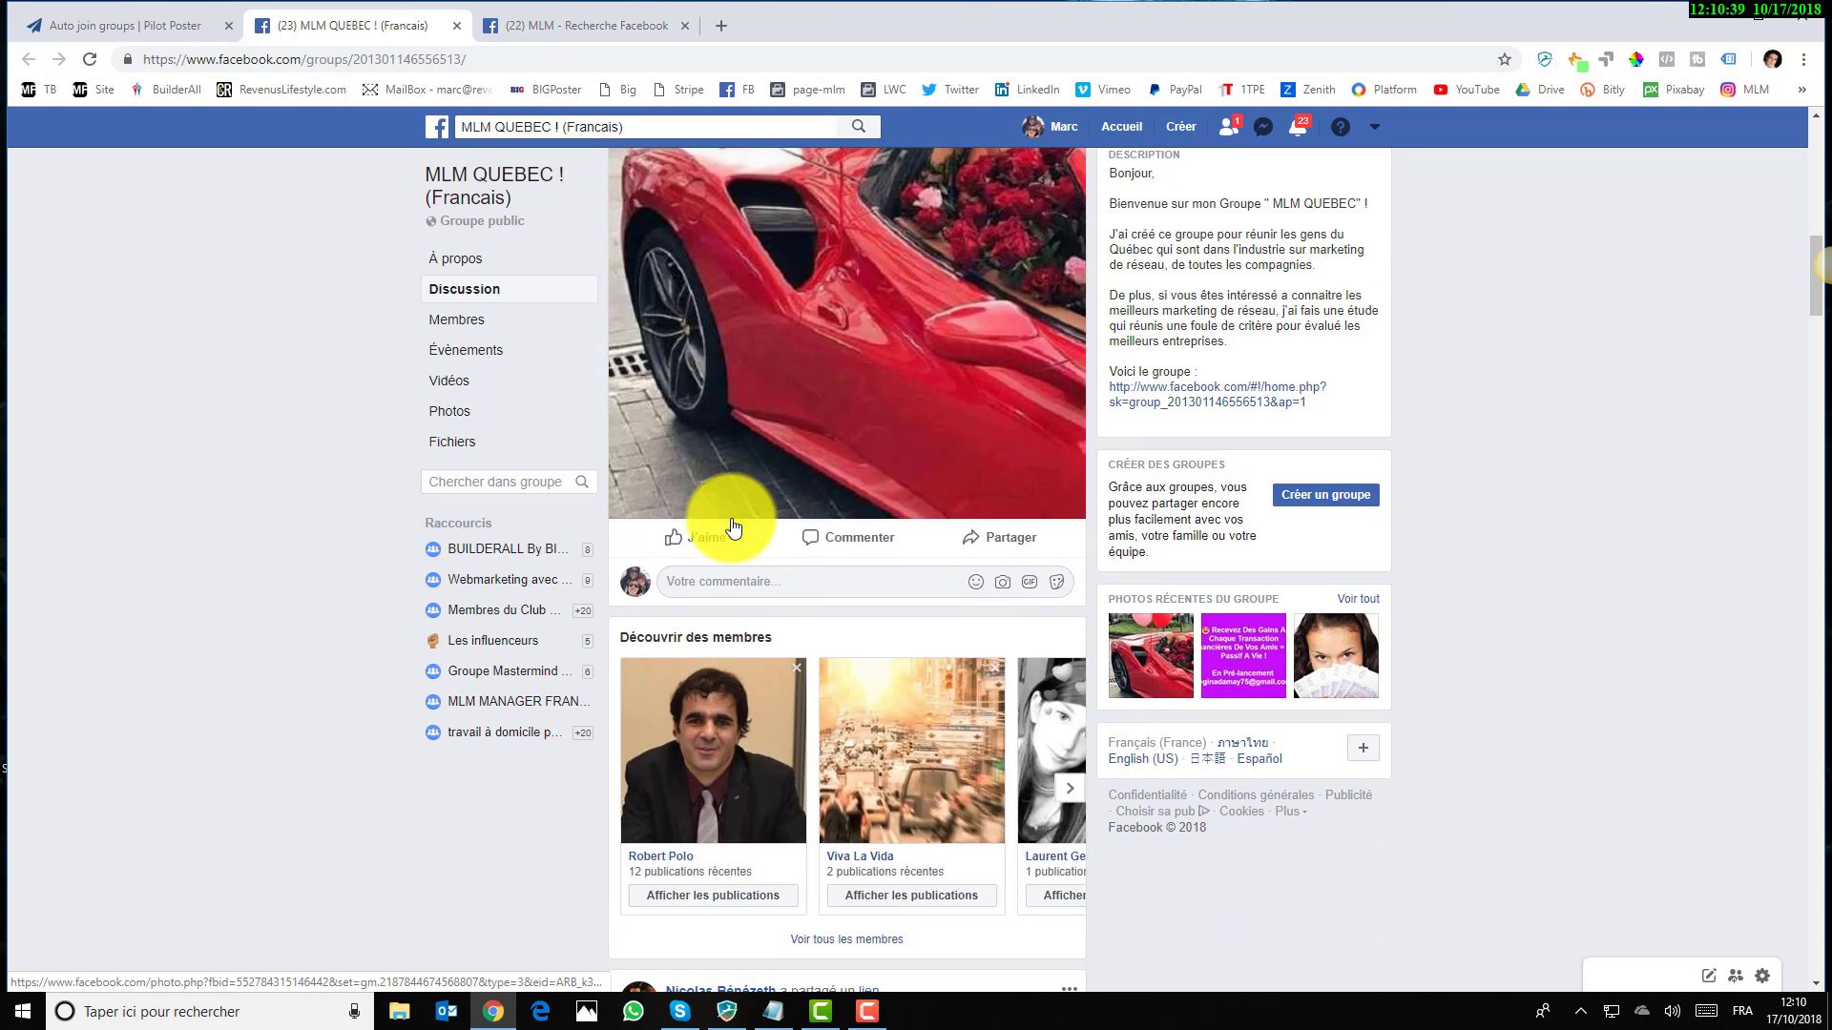
{"action": "scroll", "coordinate": [736, 530], "scroll_direction": "down", "scroll_amount": 4}
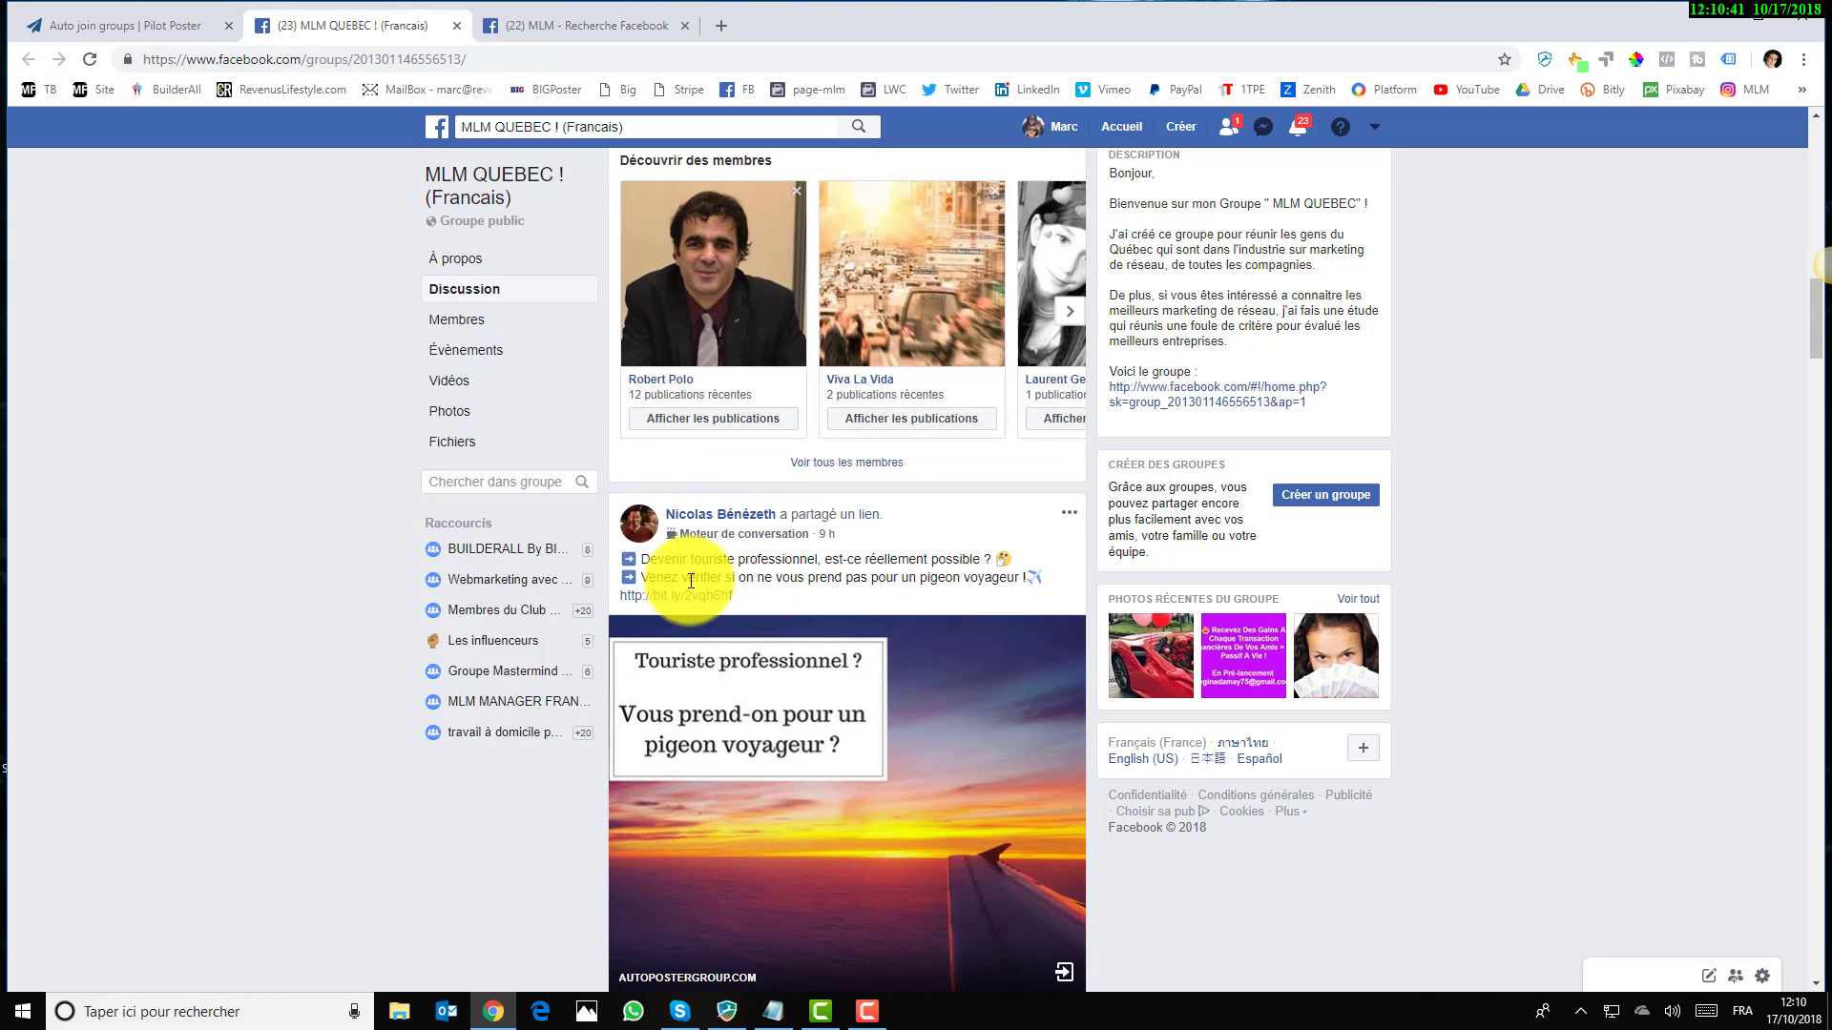
{"action": "scroll", "coordinate": [774, 579], "scroll_direction": "down", "scroll_amount": 8}
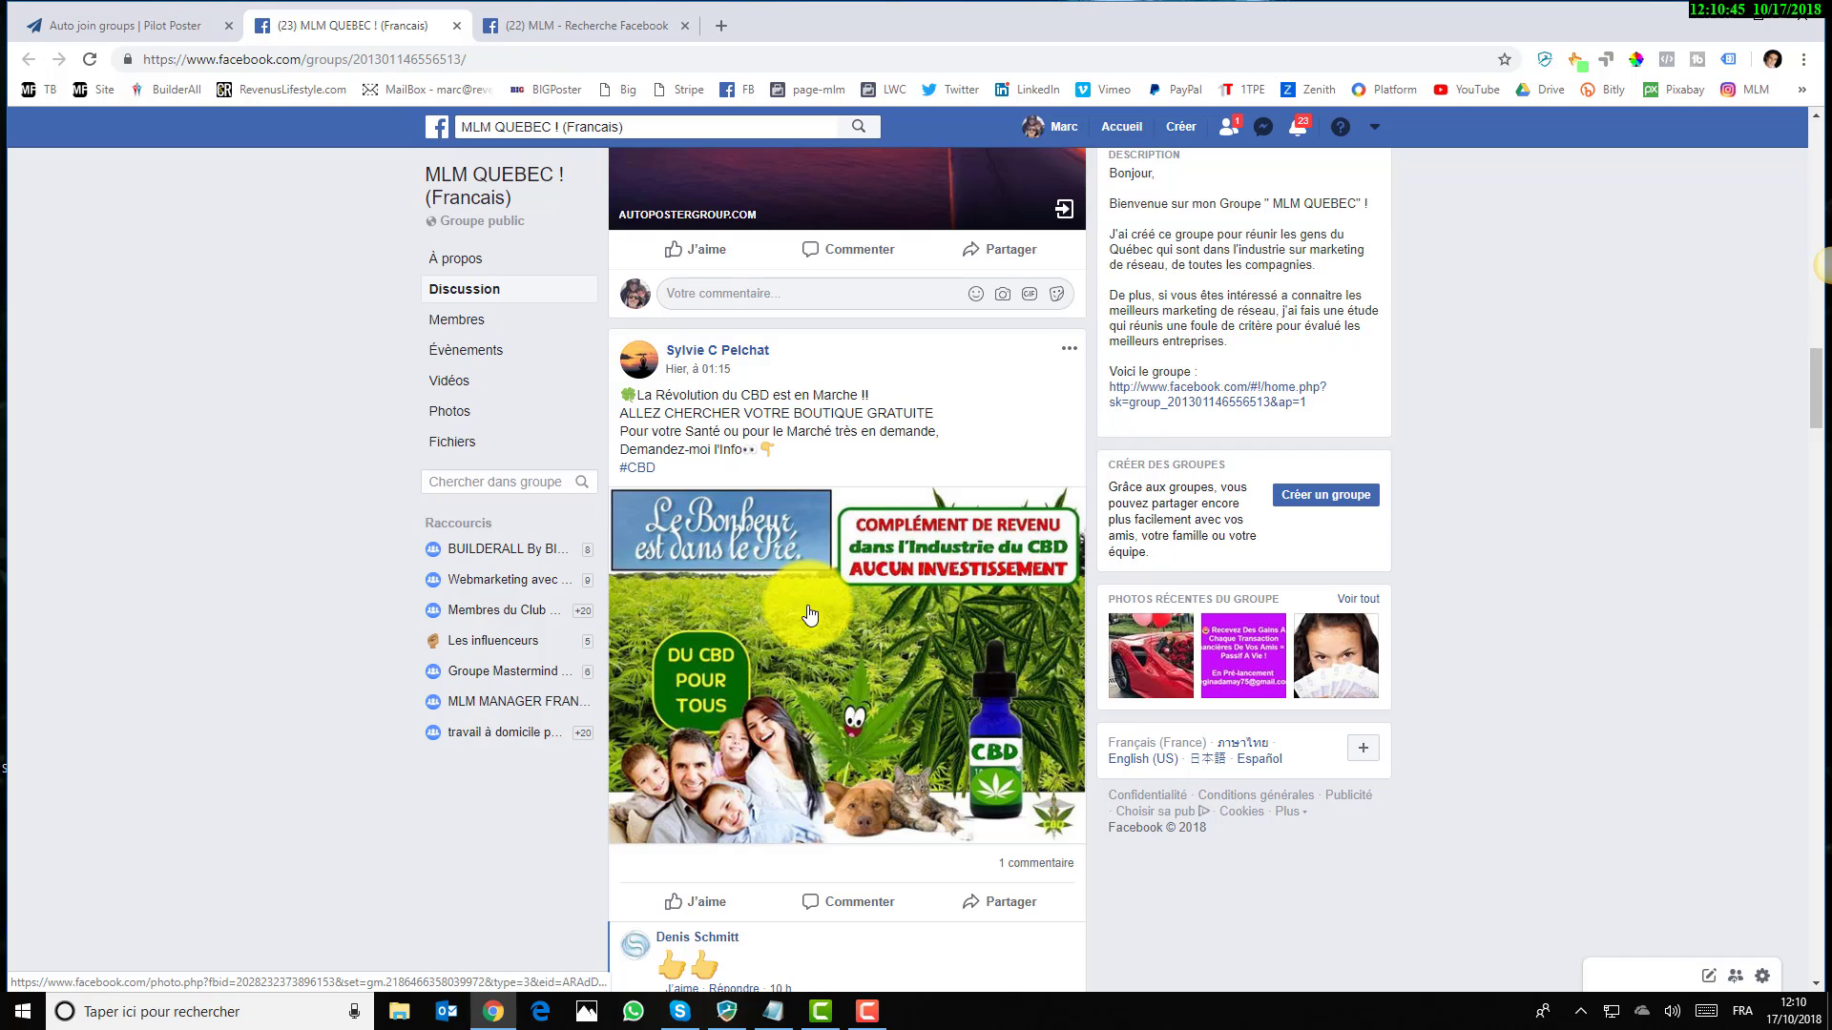
{"action": "scroll", "coordinate": [809, 615], "scroll_direction": "down", "scroll_amount": 6}
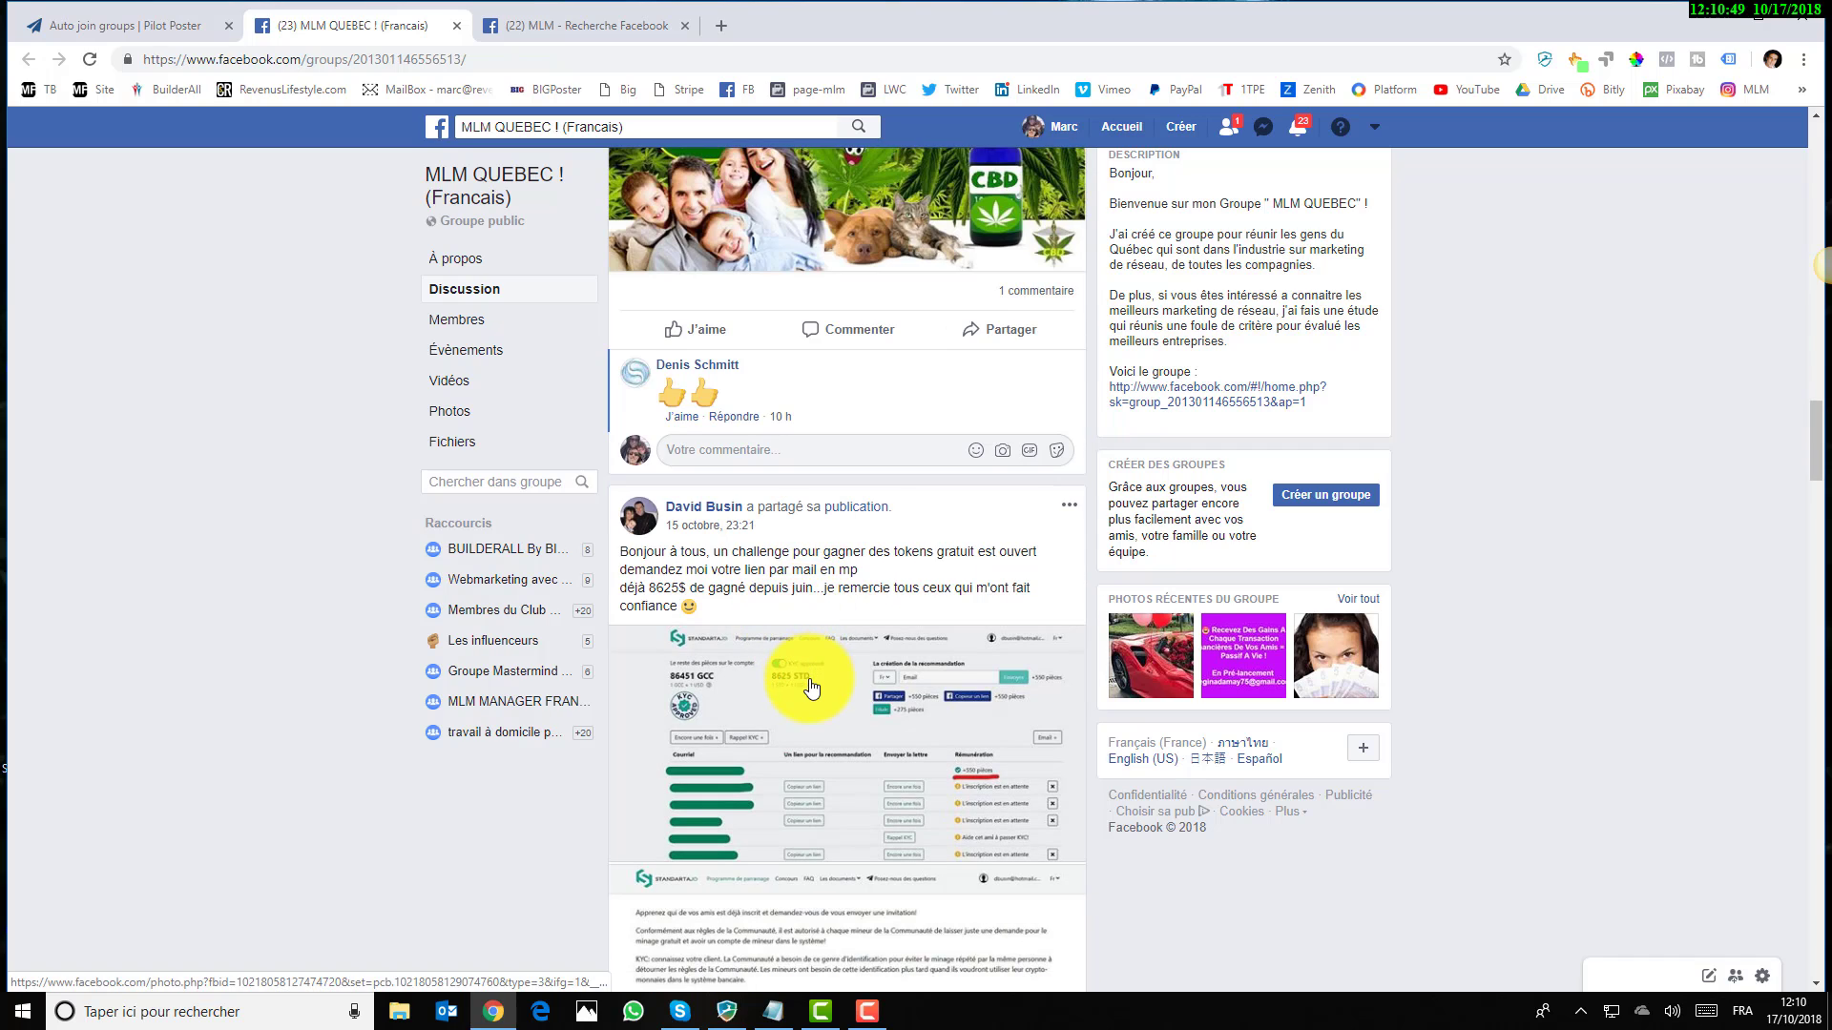
{"action": "scroll", "coordinate": [850, 572], "scroll_direction": "down", "scroll_amount": 6}
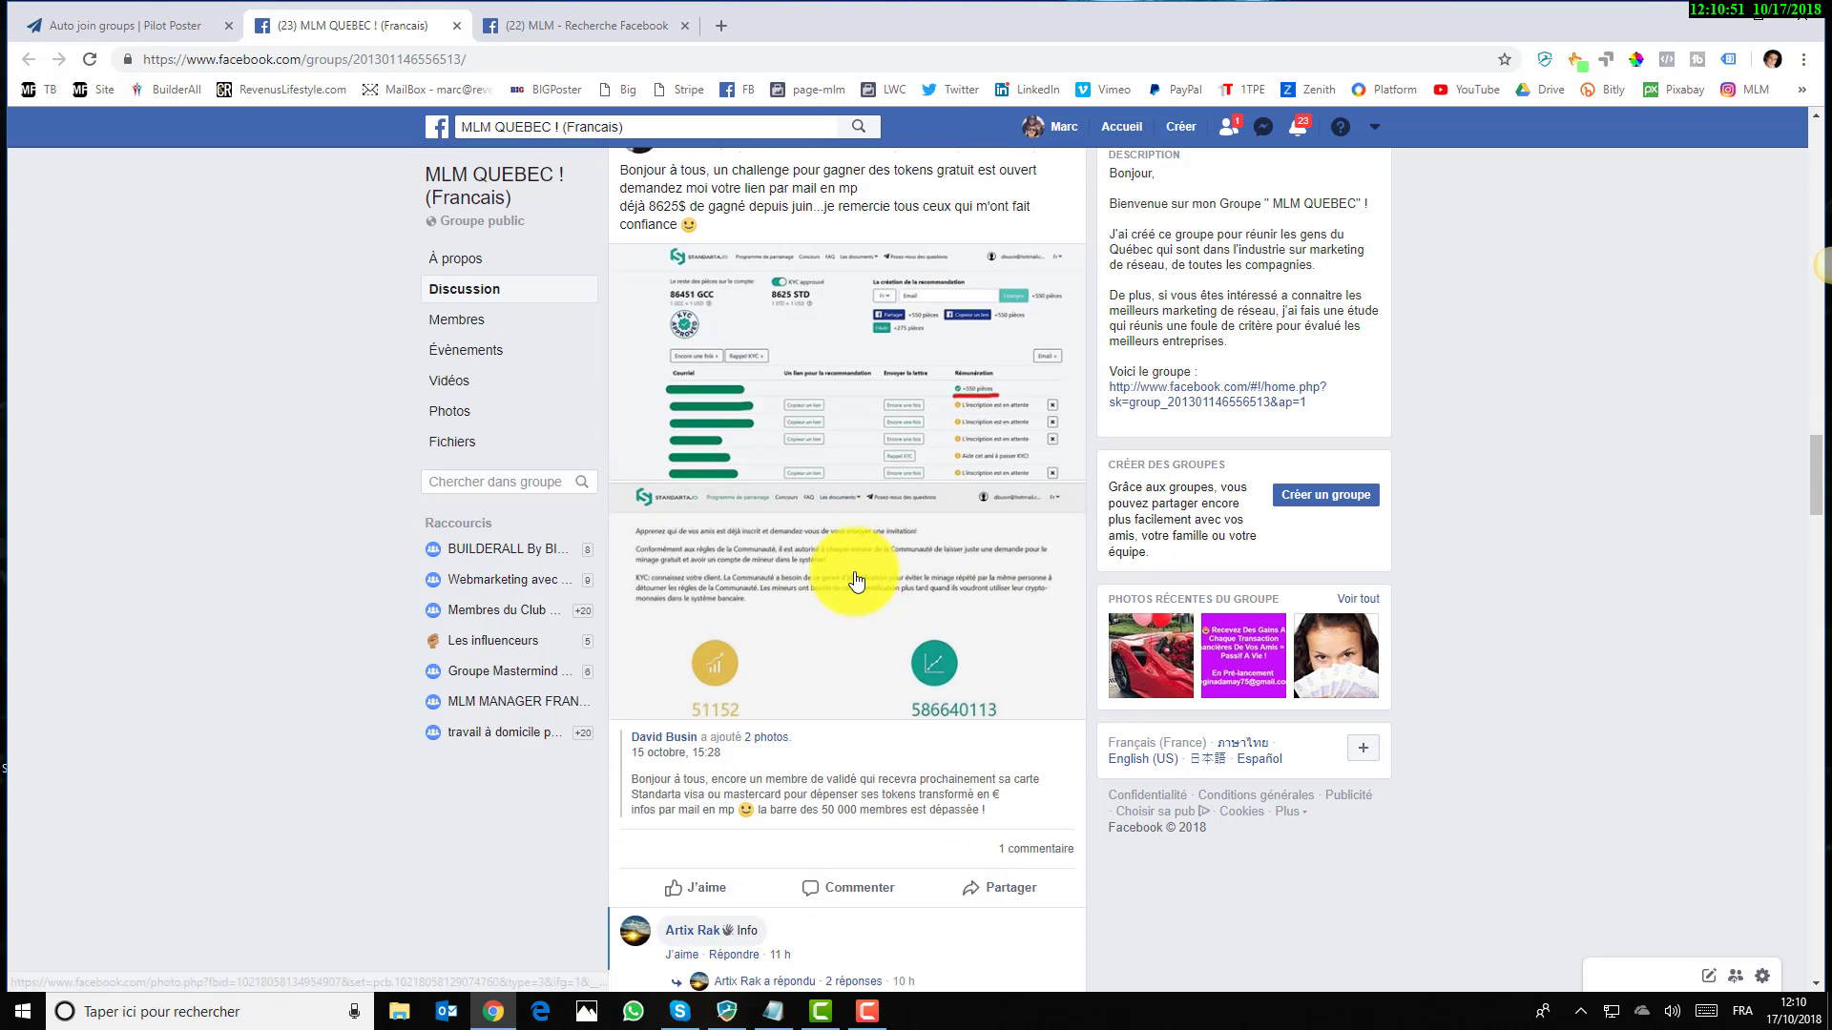
{"action": "scroll", "coordinate": [854, 574], "scroll_direction": "down", "scroll_amount": 2}
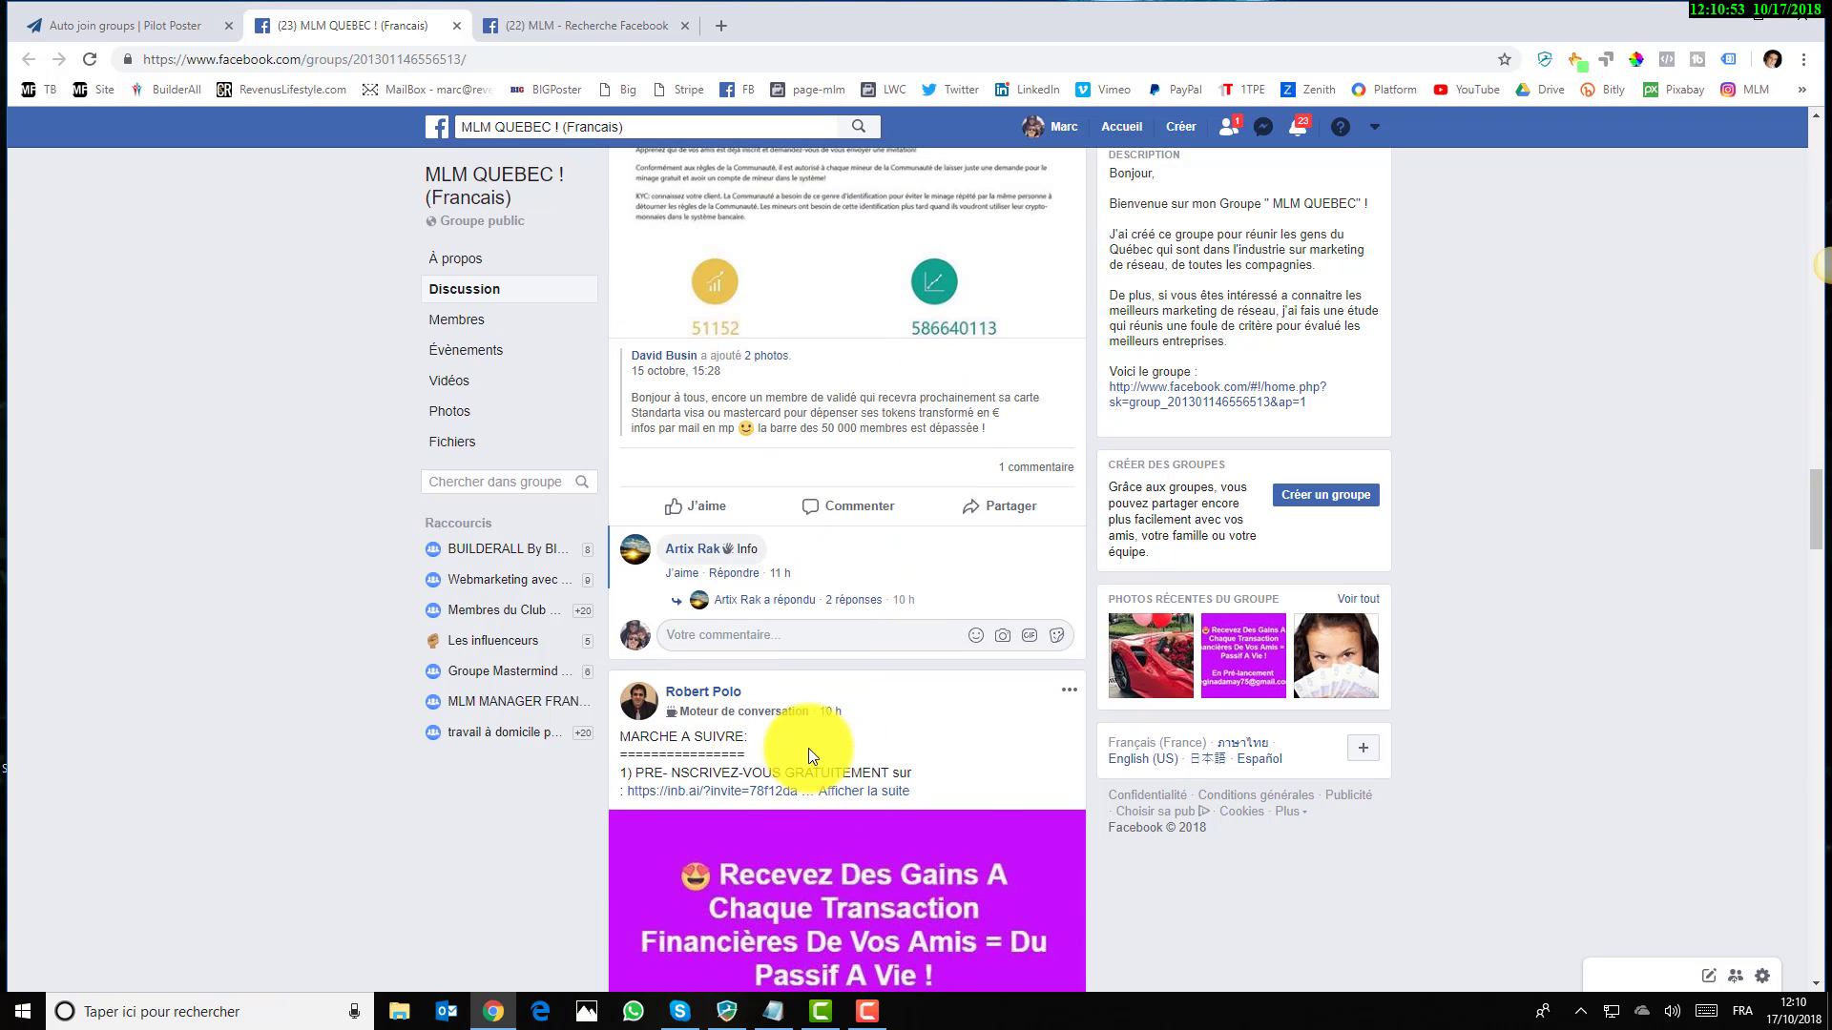
{"action": "scroll", "coordinate": [809, 748], "scroll_direction": "down", "scroll_amount": 5}
{"action": "mouse_move", "coordinate": [754, 671]}
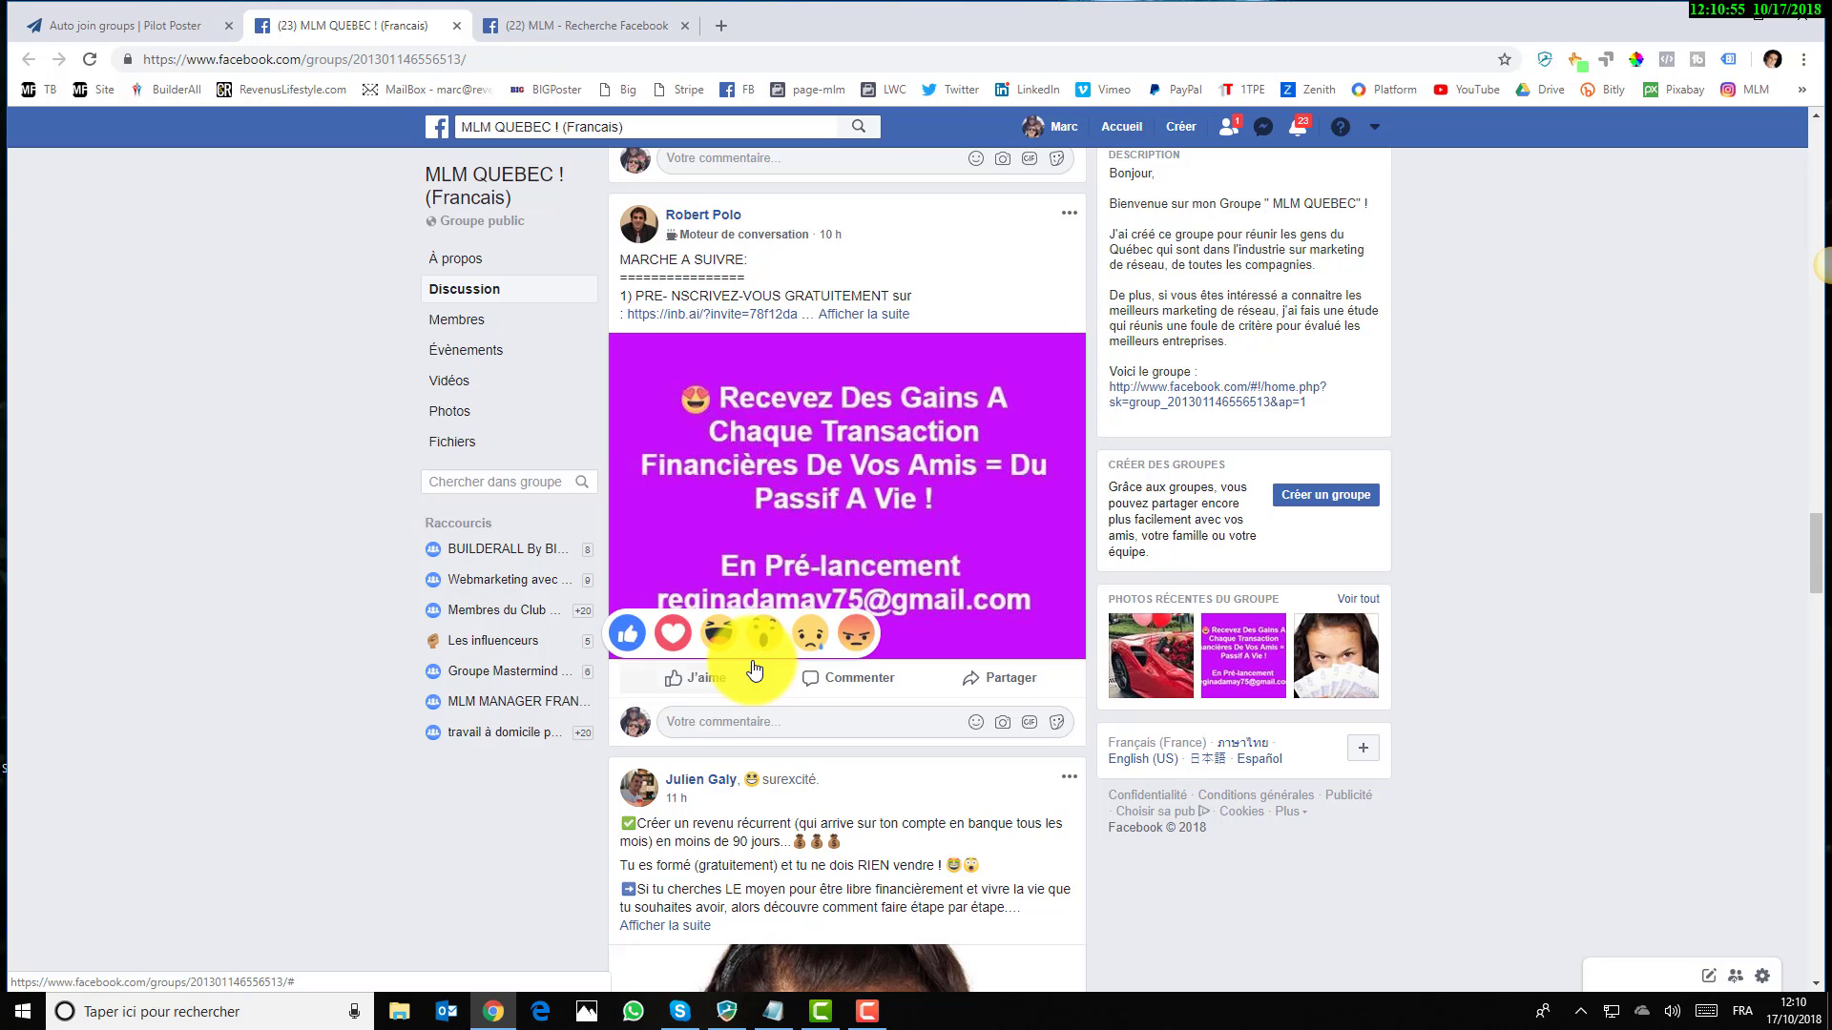
{"action": "scroll", "coordinate": [954, 573], "scroll_direction": "up", "scroll_amount": 10}
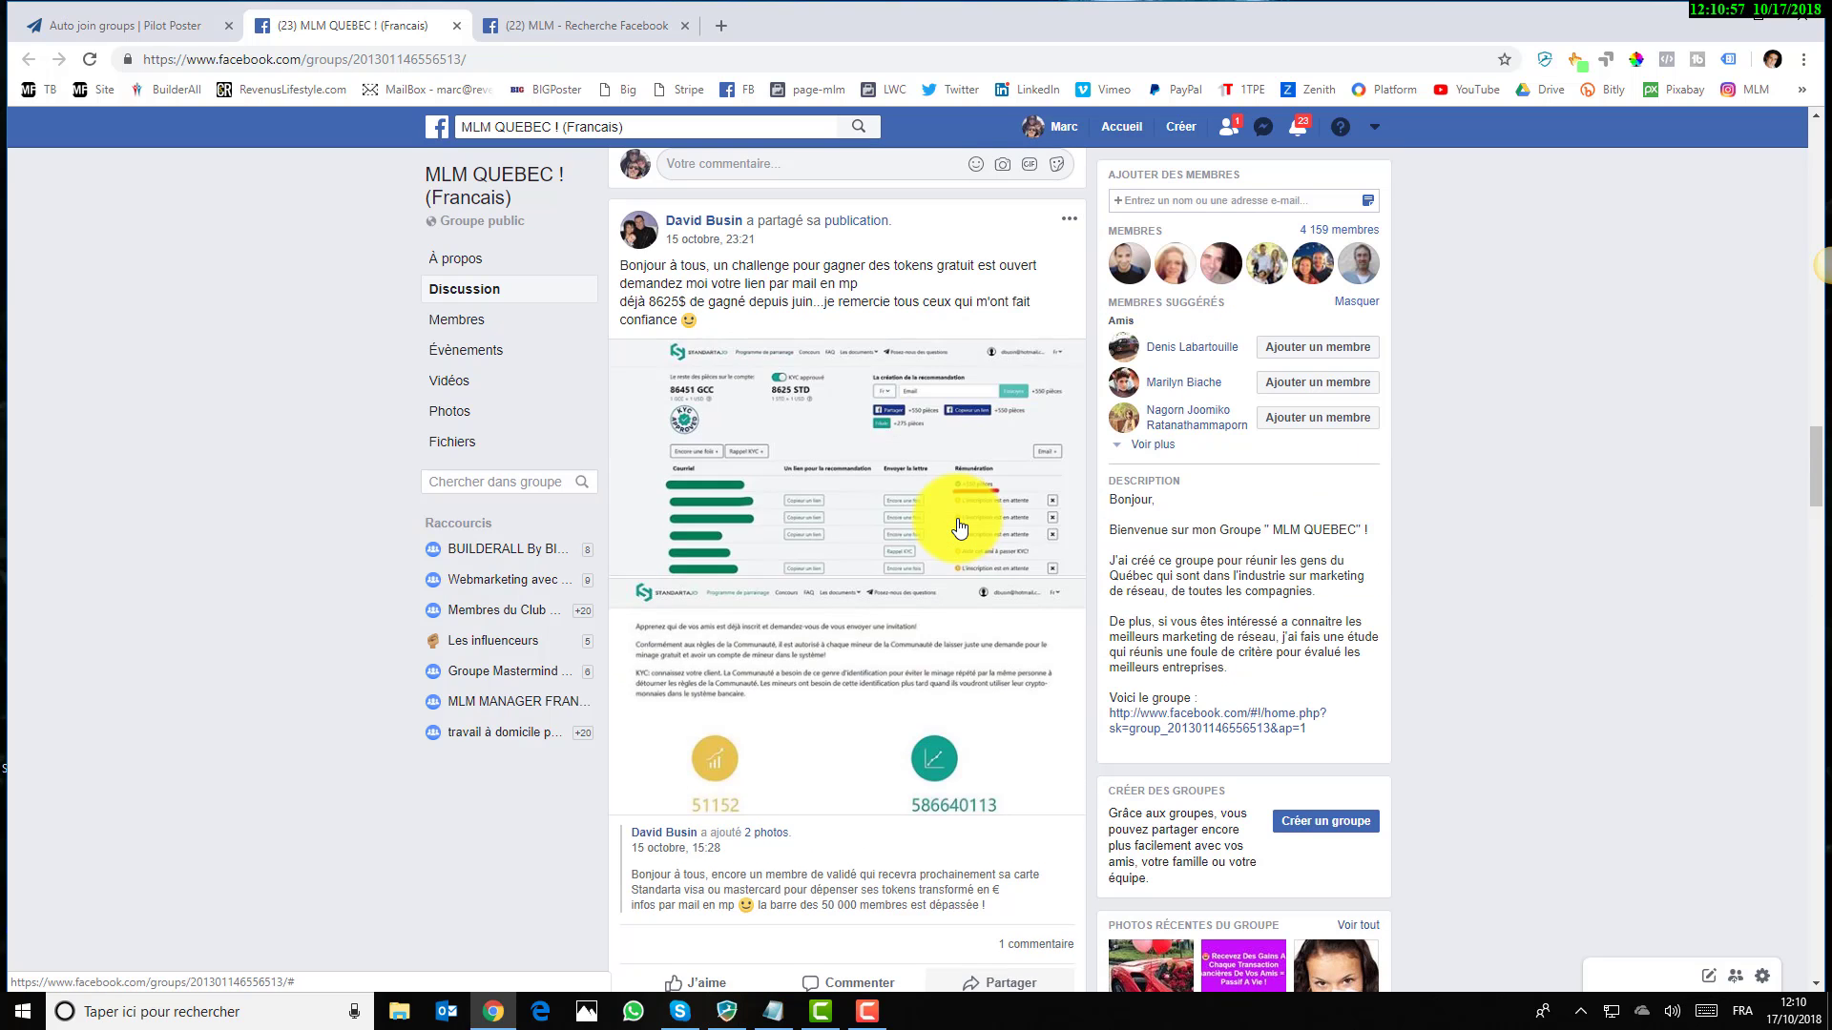
{"action": "scroll", "coordinate": [959, 527], "scroll_direction": "up", "scroll_amount": 9}
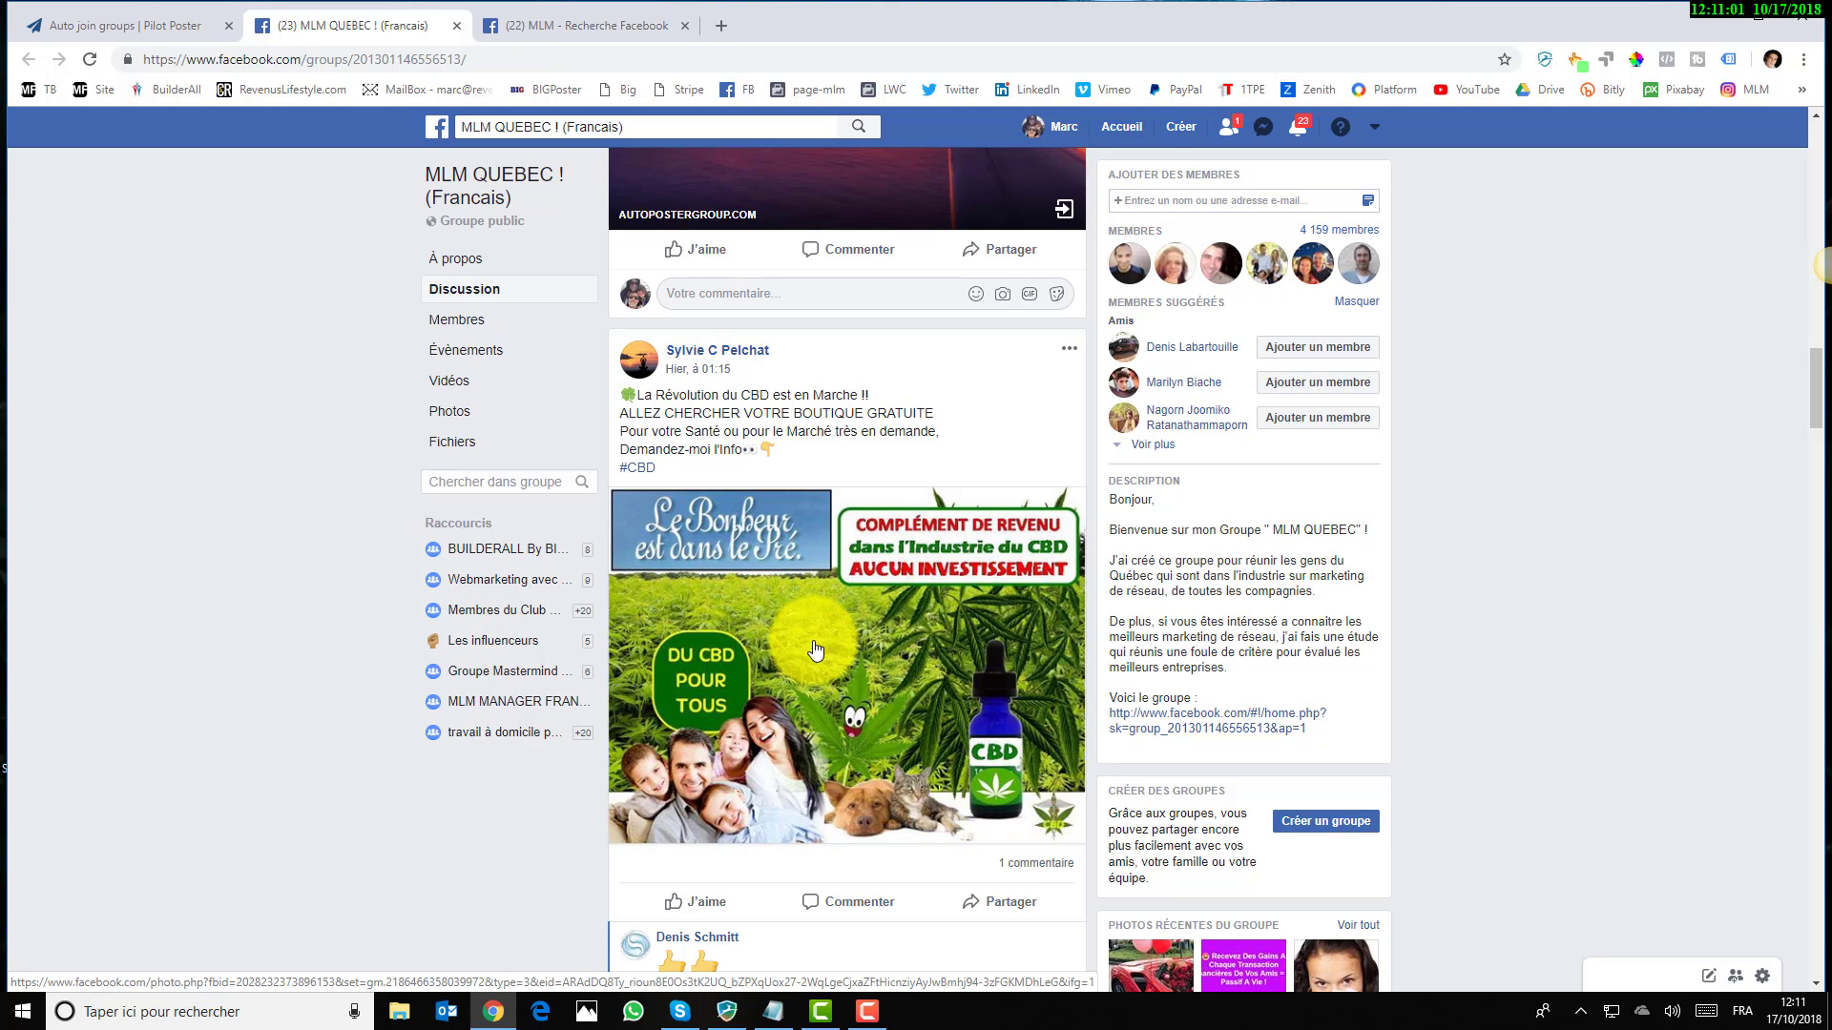
{"action": "scroll", "coordinate": [815, 651], "scroll_direction": "up", "scroll_amount": 5}
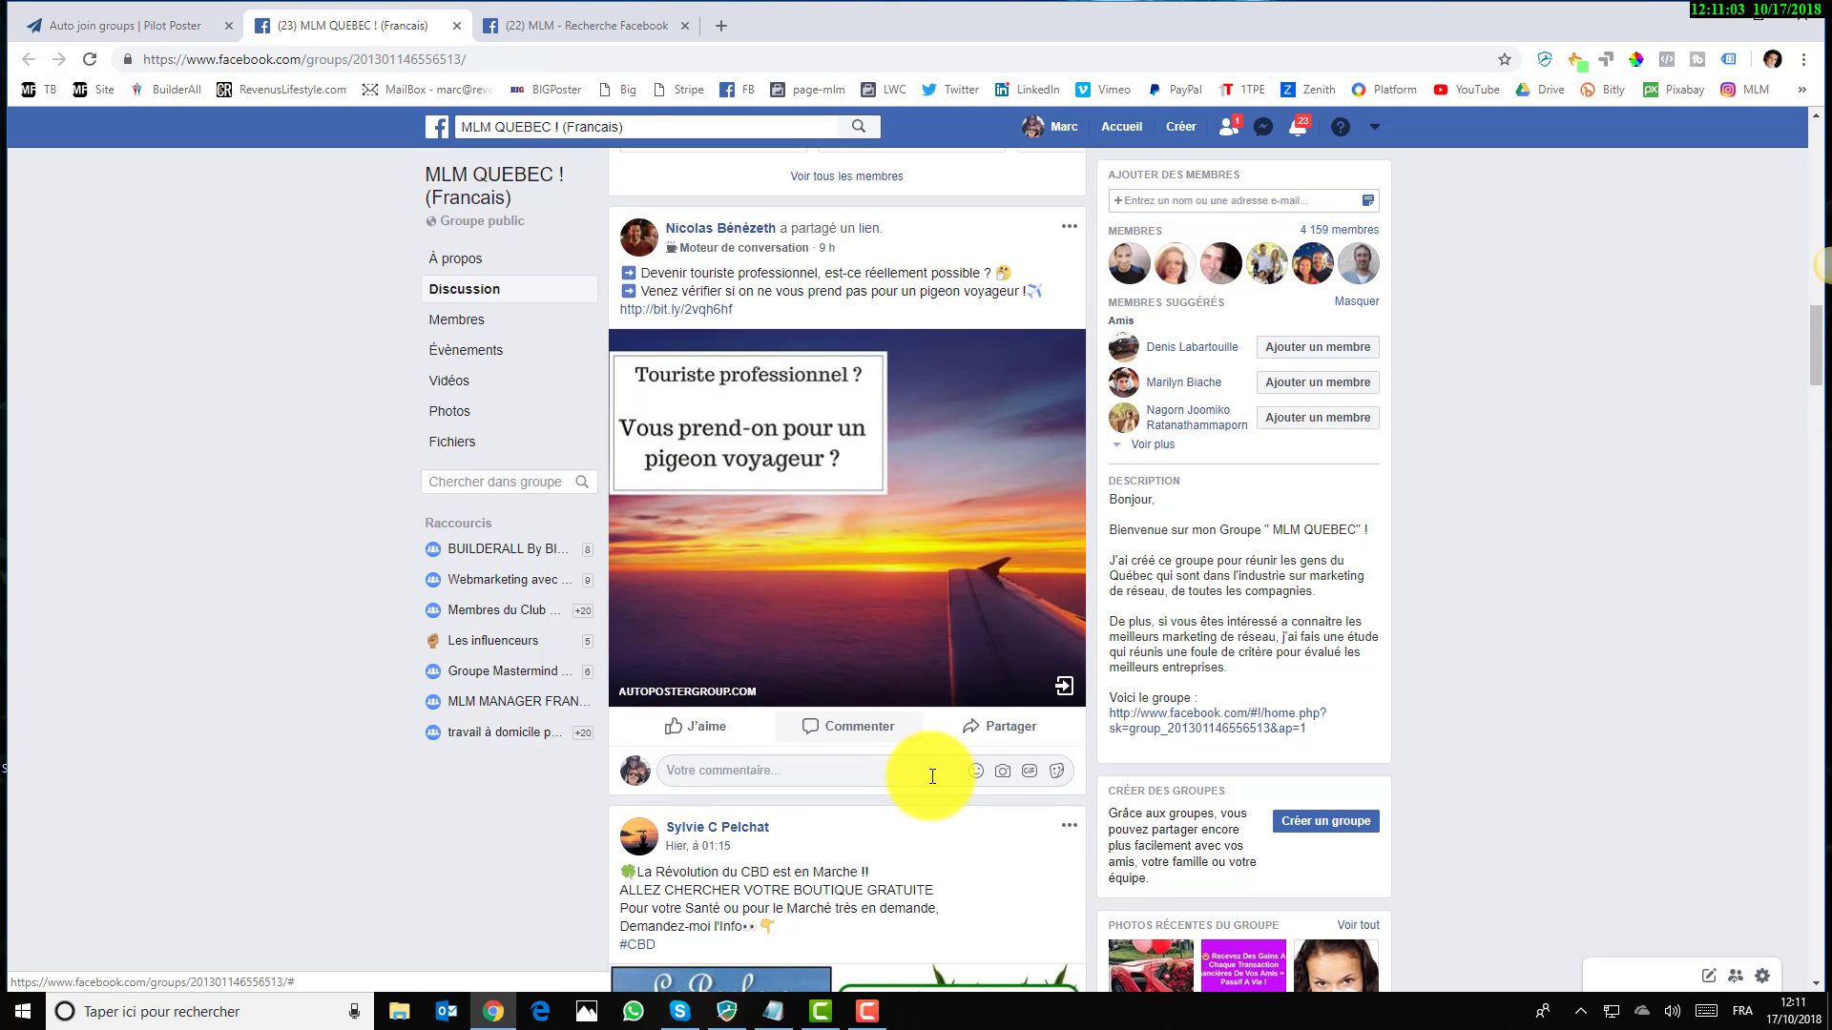
{"action": "scroll", "coordinate": [899, 666], "scroll_direction": "up", "scroll_amount": 4}
{"action": "scroll", "coordinate": [806, 344], "scroll_direction": "up", "scroll_amount": 2}
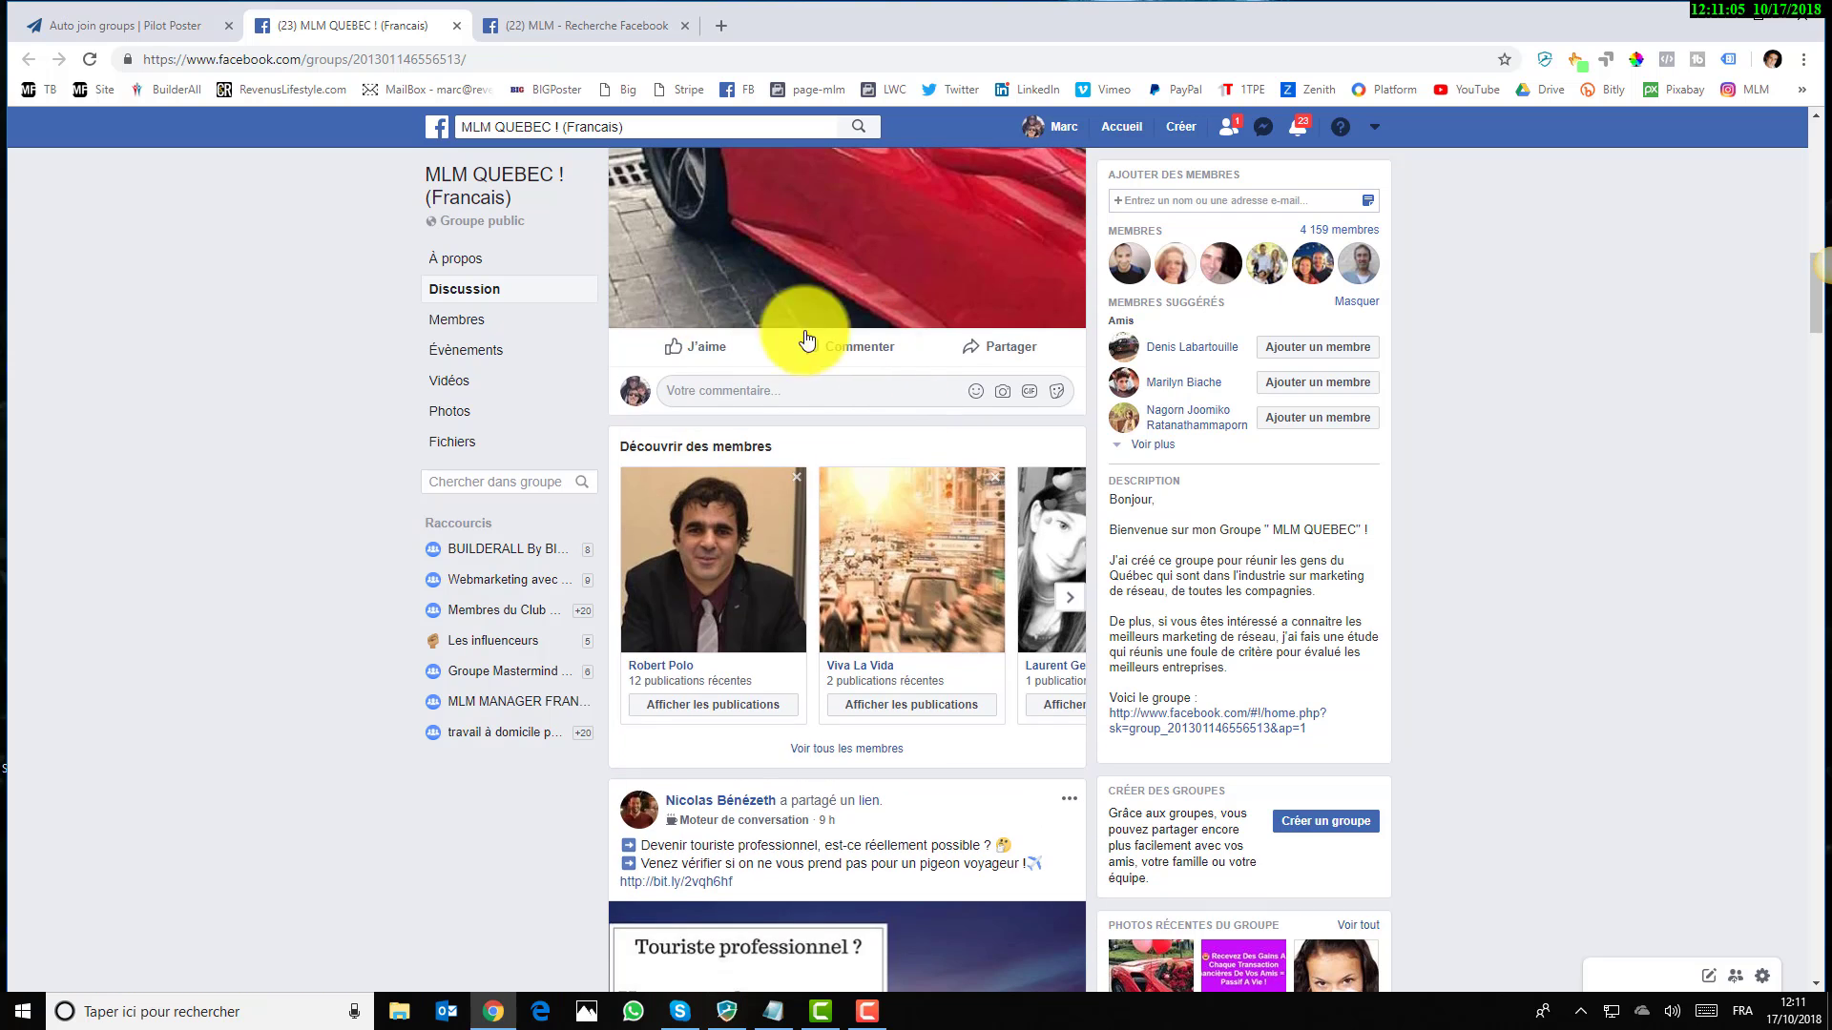
{"action": "scroll", "coordinate": [994, 314], "scroll_direction": "up", "scroll_amount": 4}
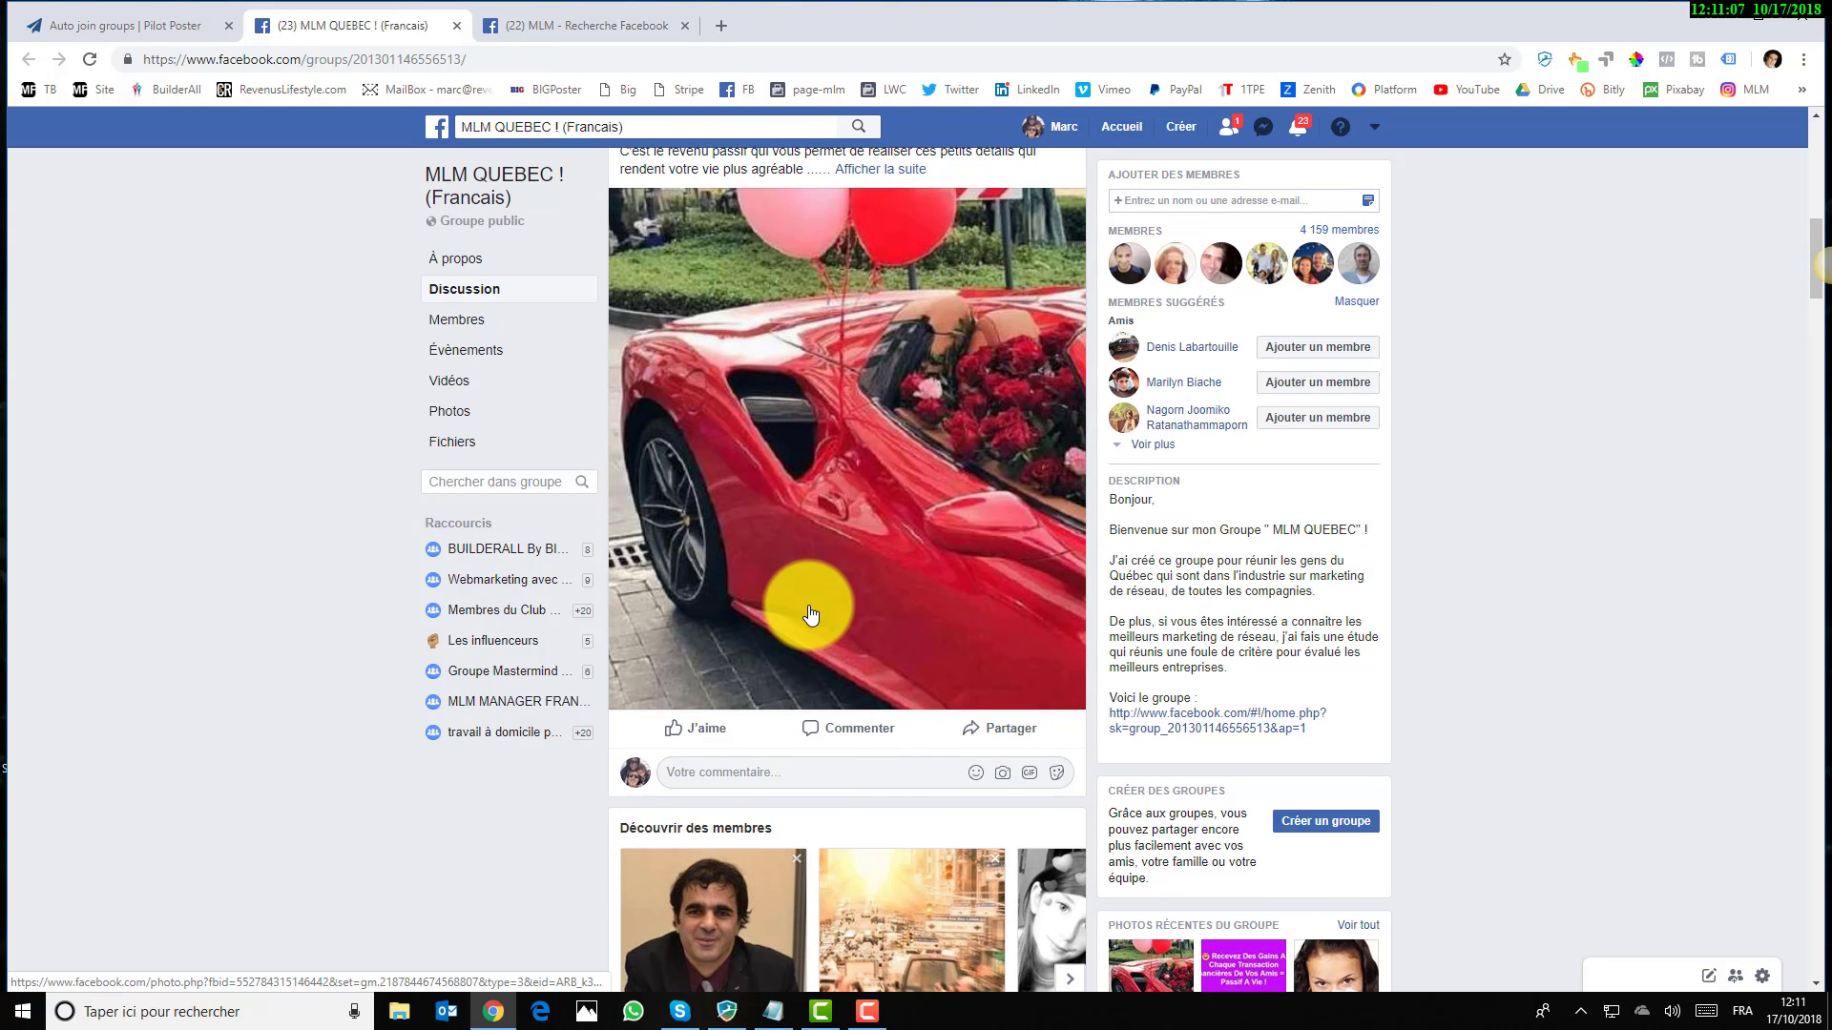
{"action": "scroll", "coordinate": [805, 611], "scroll_direction": "up", "scroll_amount": 3}
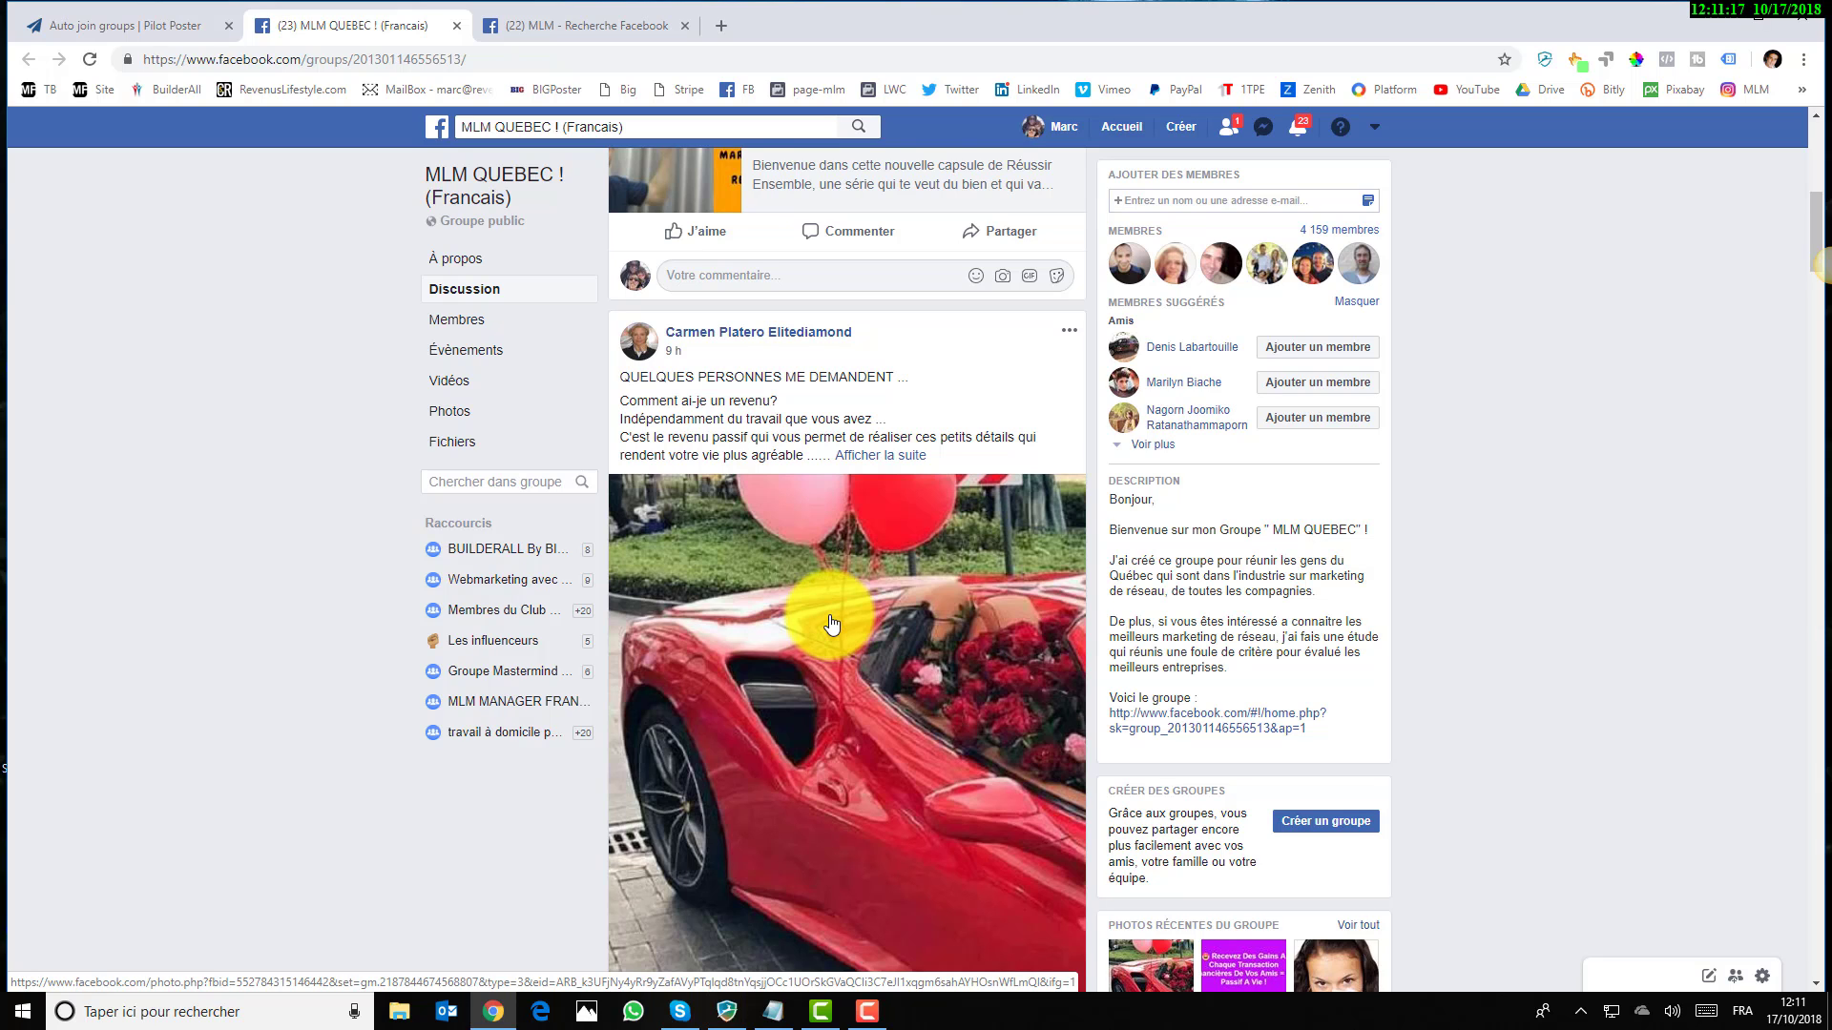
{"action": "scroll", "coordinate": [832, 611], "scroll_direction": "up", "scroll_amount": 5}
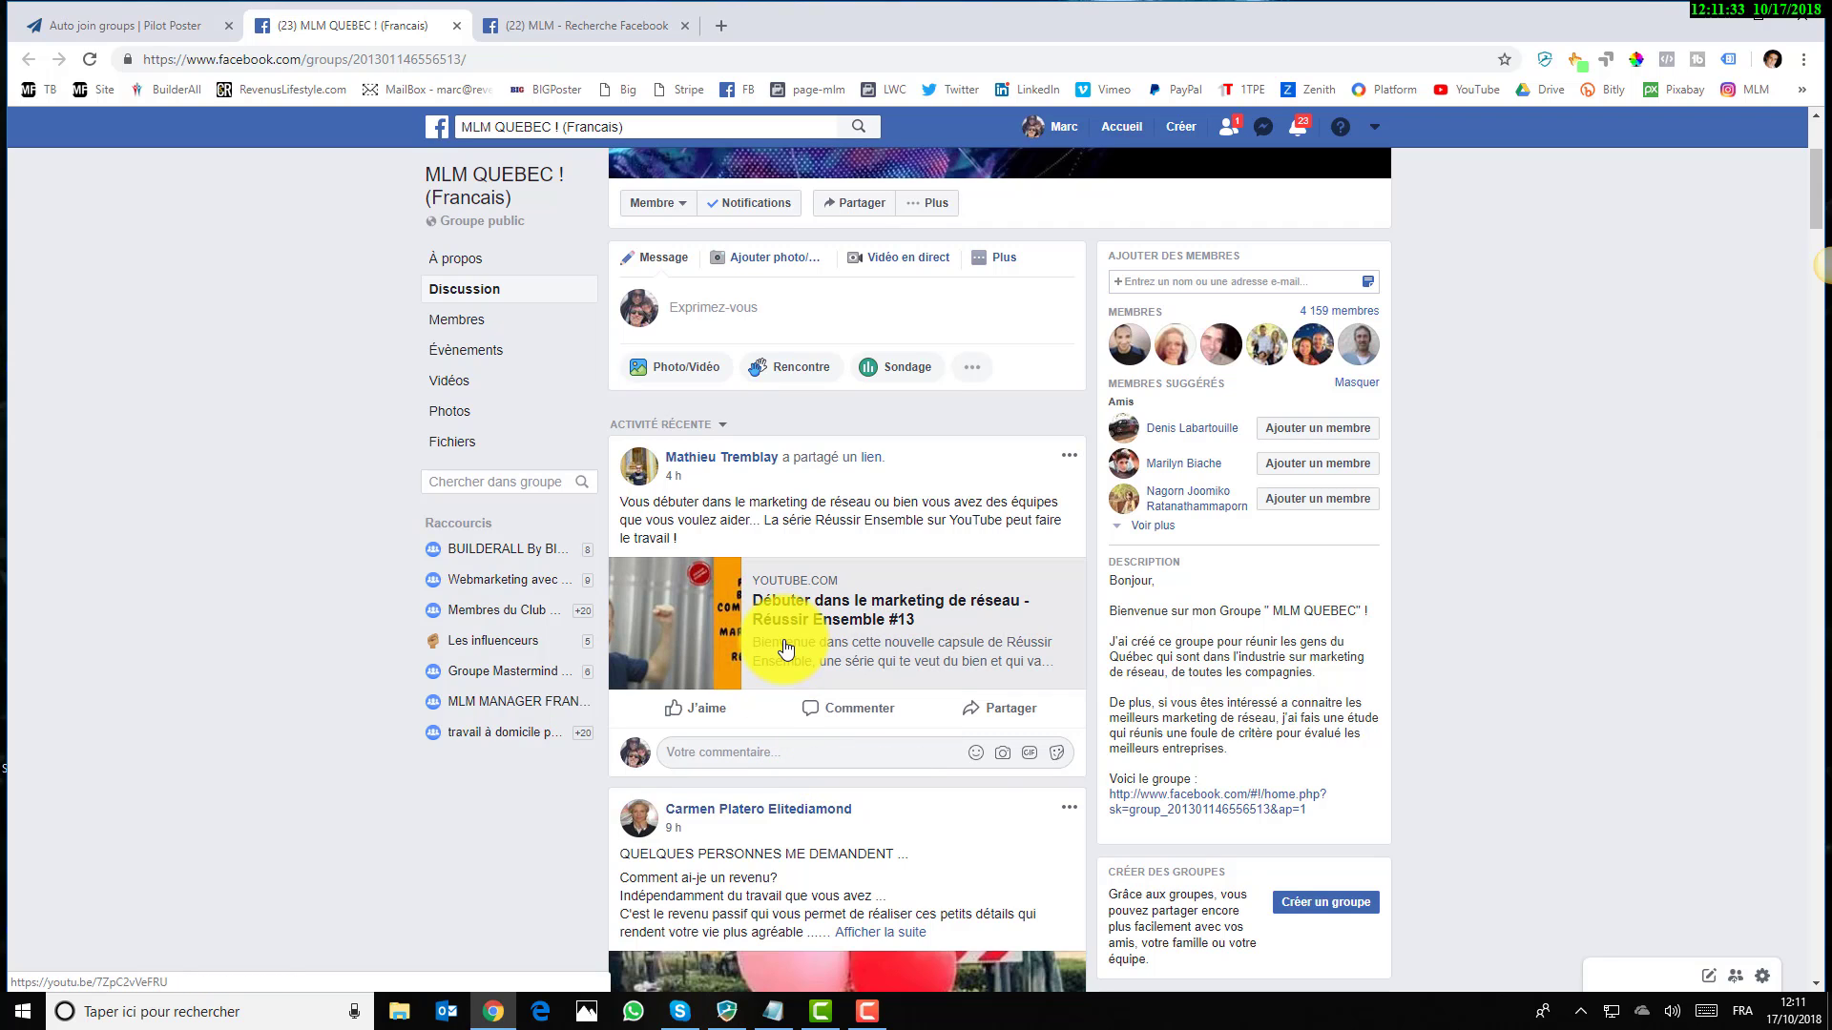
{"action": "scroll", "coordinate": [730, 541], "scroll_direction": "down", "scroll_amount": 10}
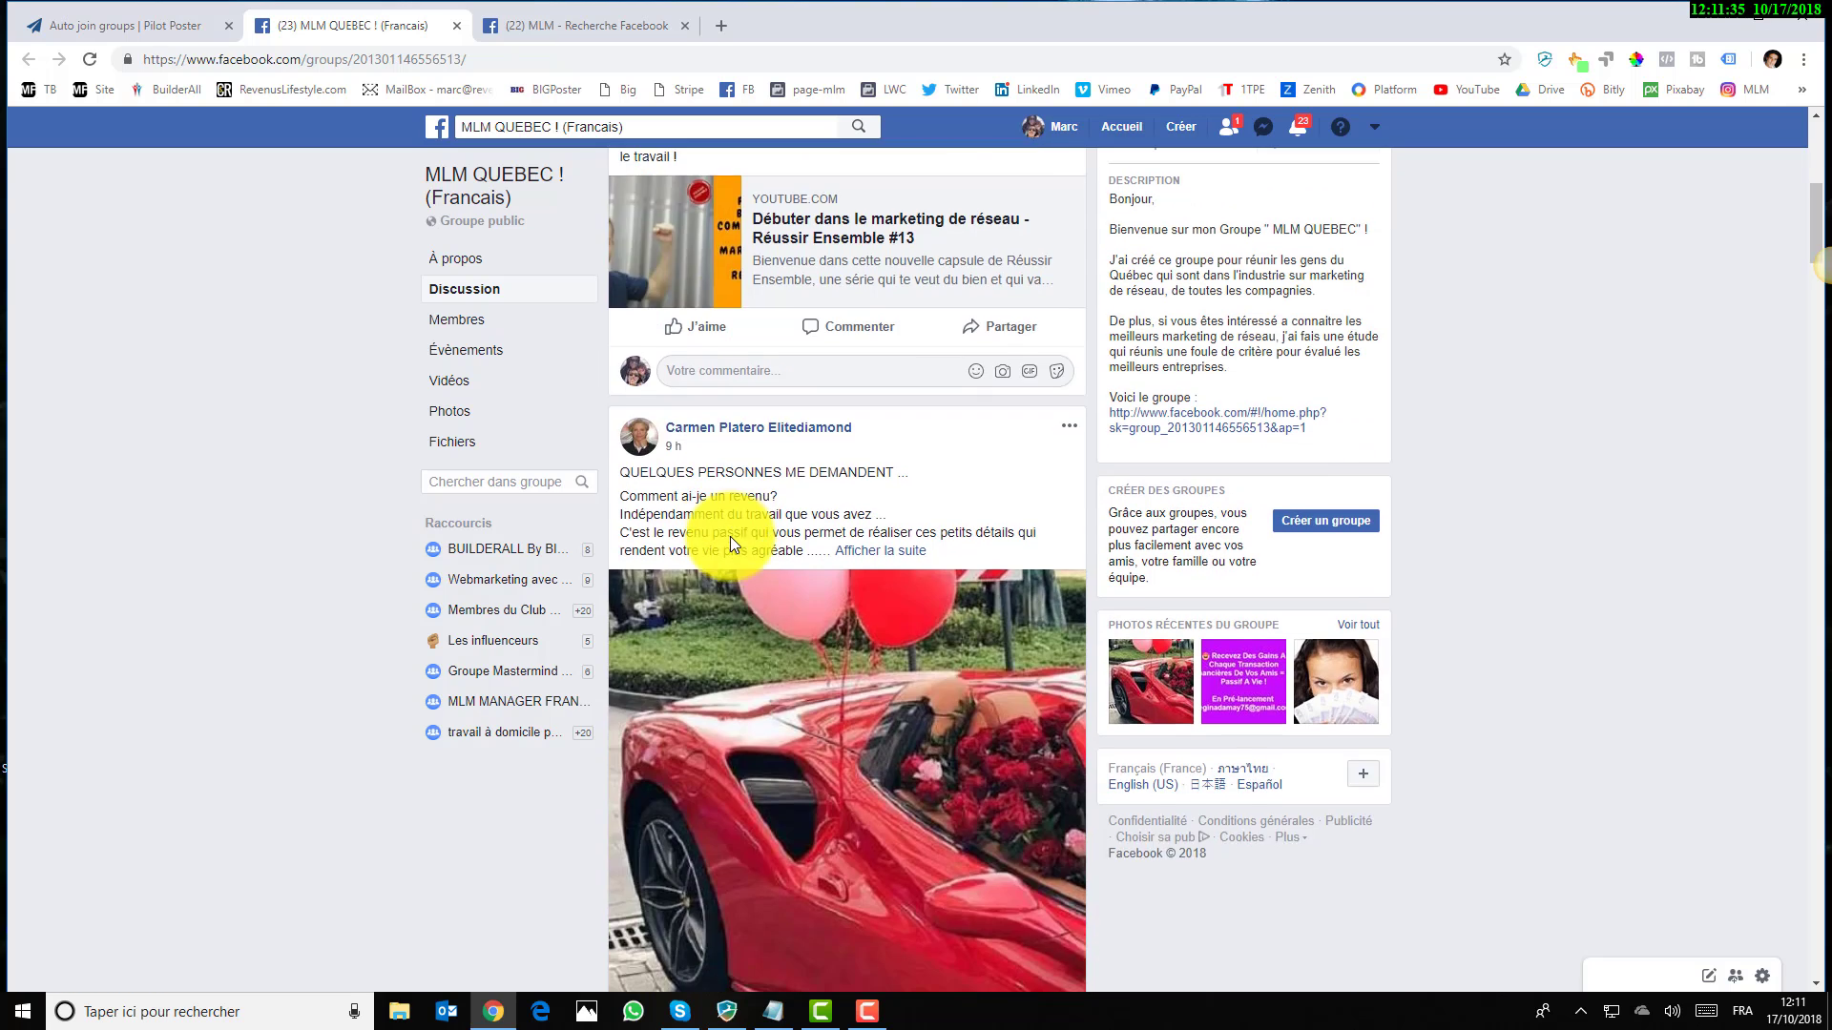
{"action": "scroll", "coordinate": [799, 556], "scroll_direction": "down", "scroll_amount": 8}
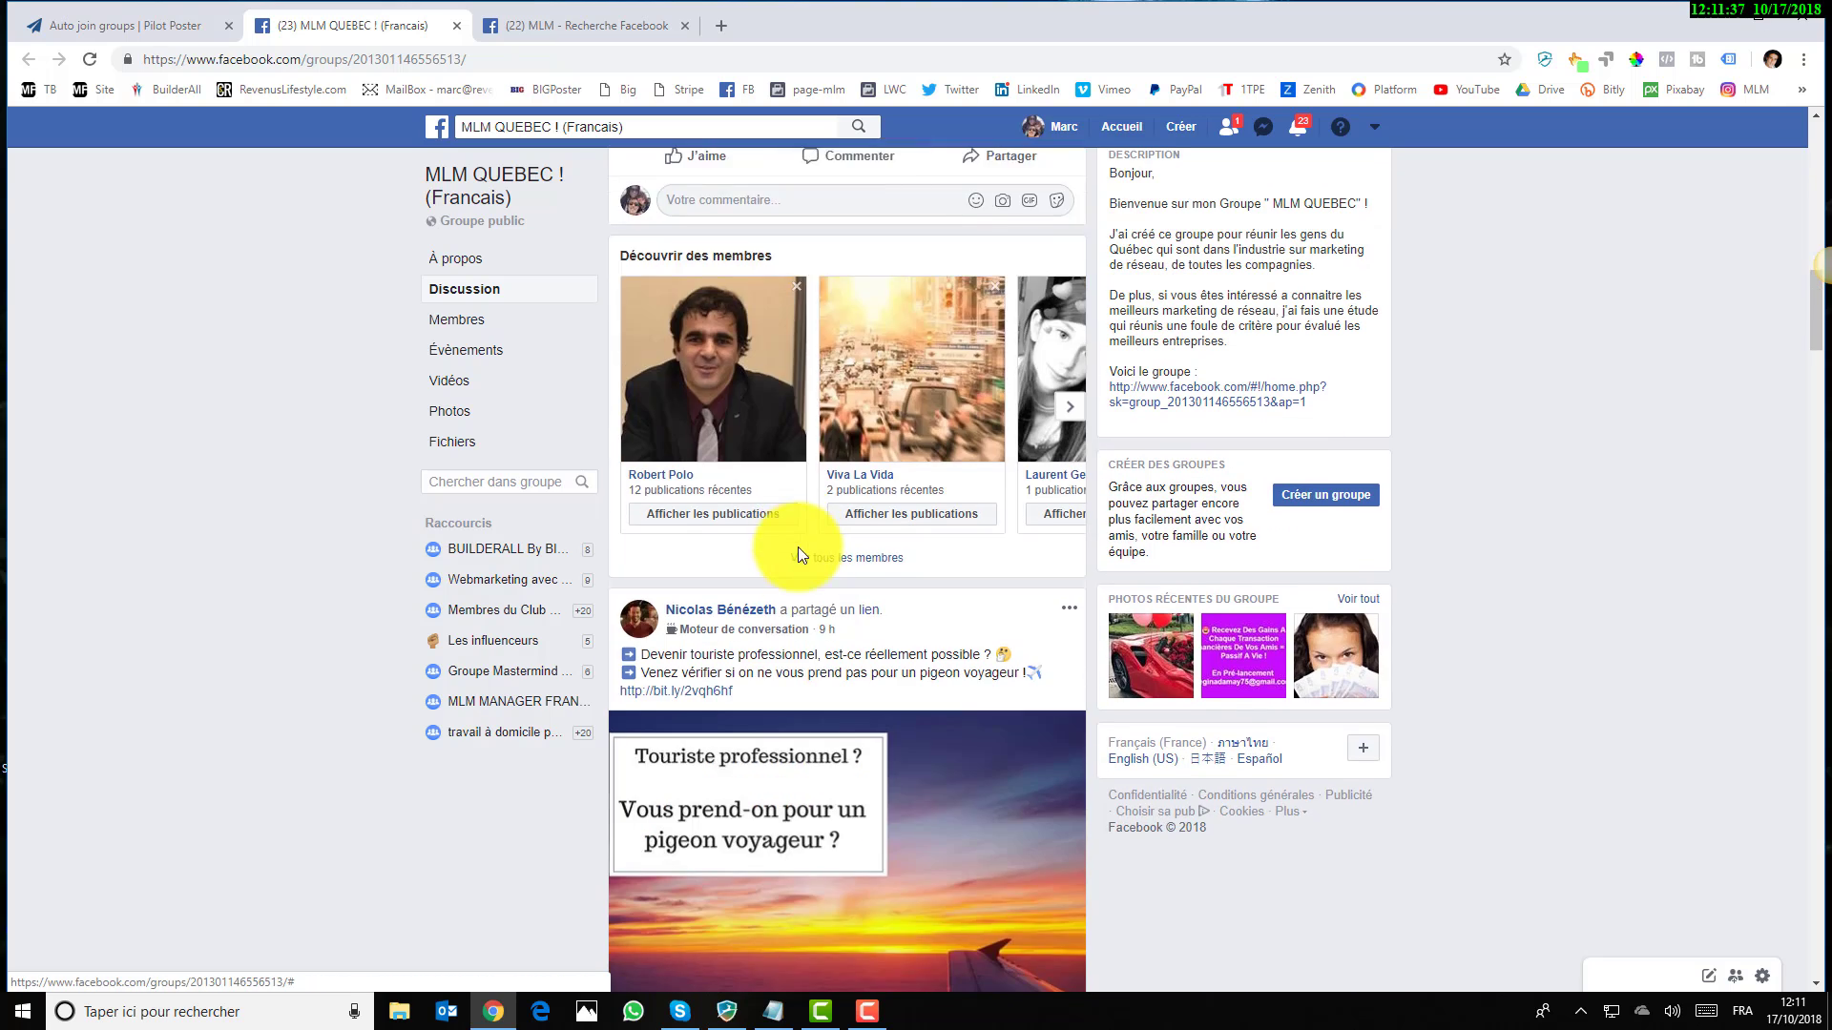
{"action": "scroll", "coordinate": [763, 754], "scroll_direction": "down", "scroll_amount": 2}
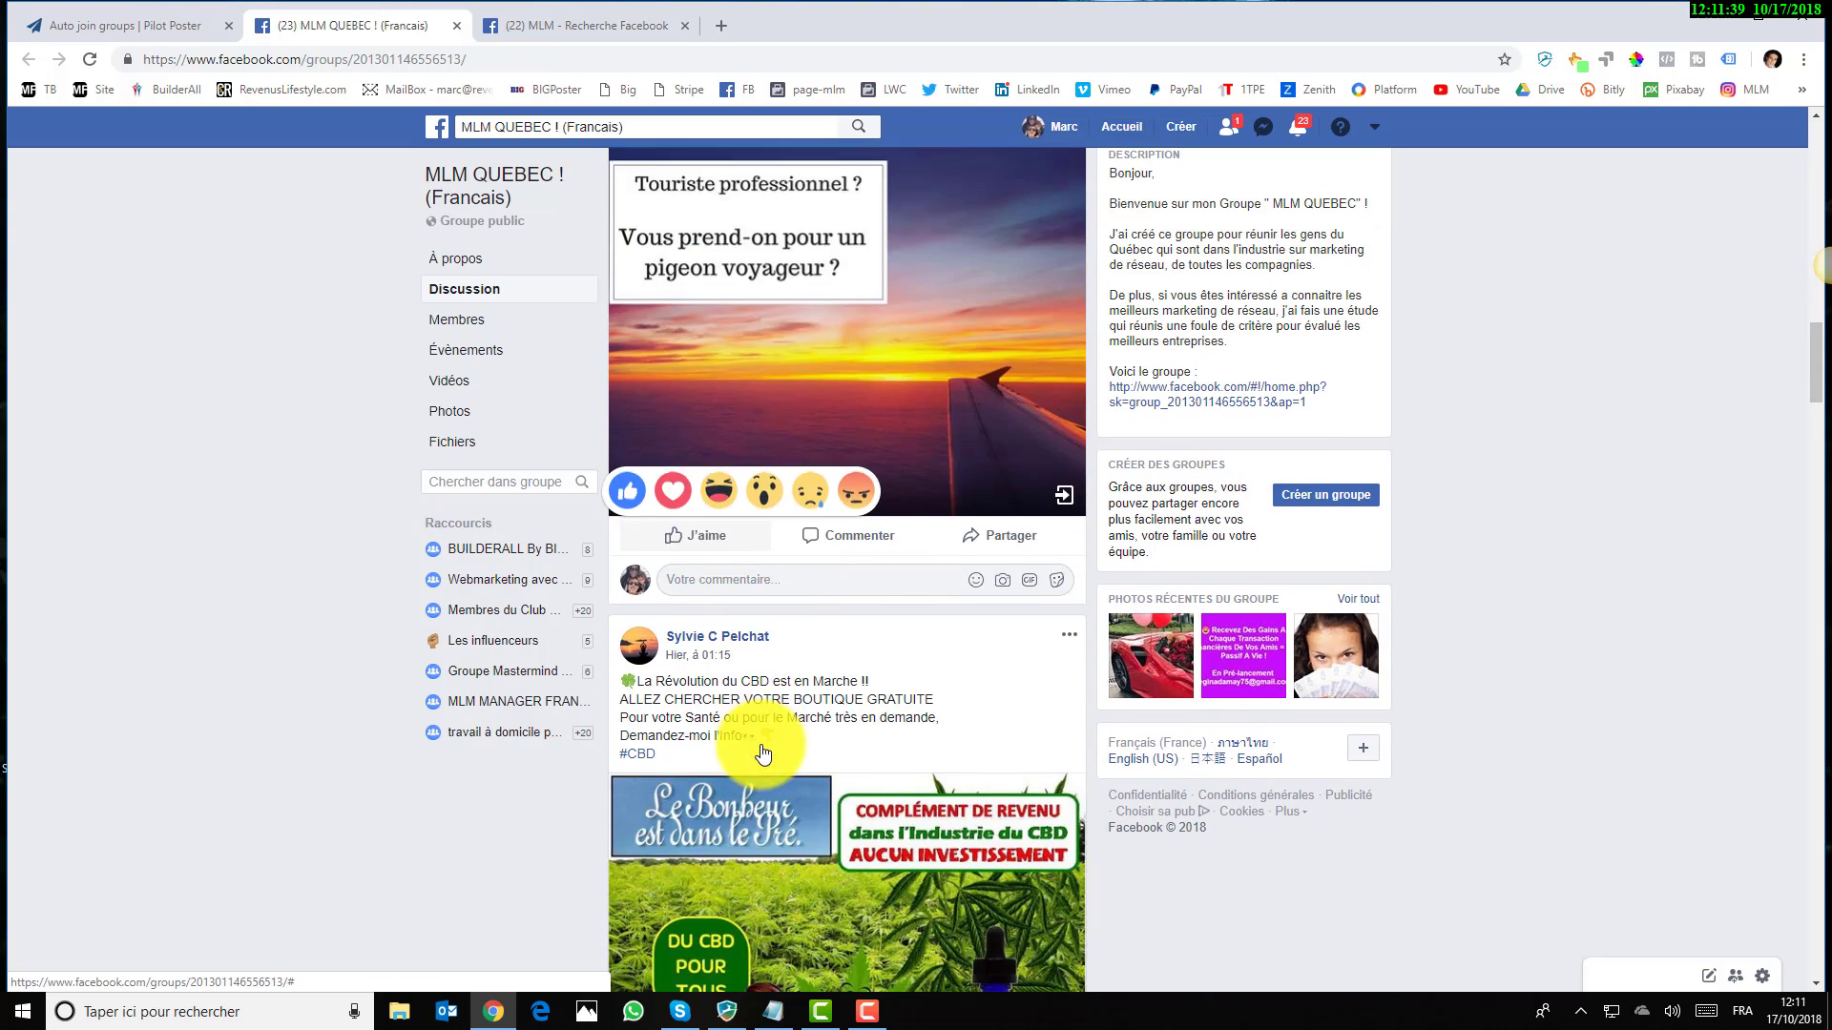
{"action": "scroll", "coordinate": [879, 716], "scroll_direction": "down", "scroll_amount": 3}
{"action": "scroll", "coordinate": [892, 722], "scroll_direction": "down", "scroll_amount": 4}
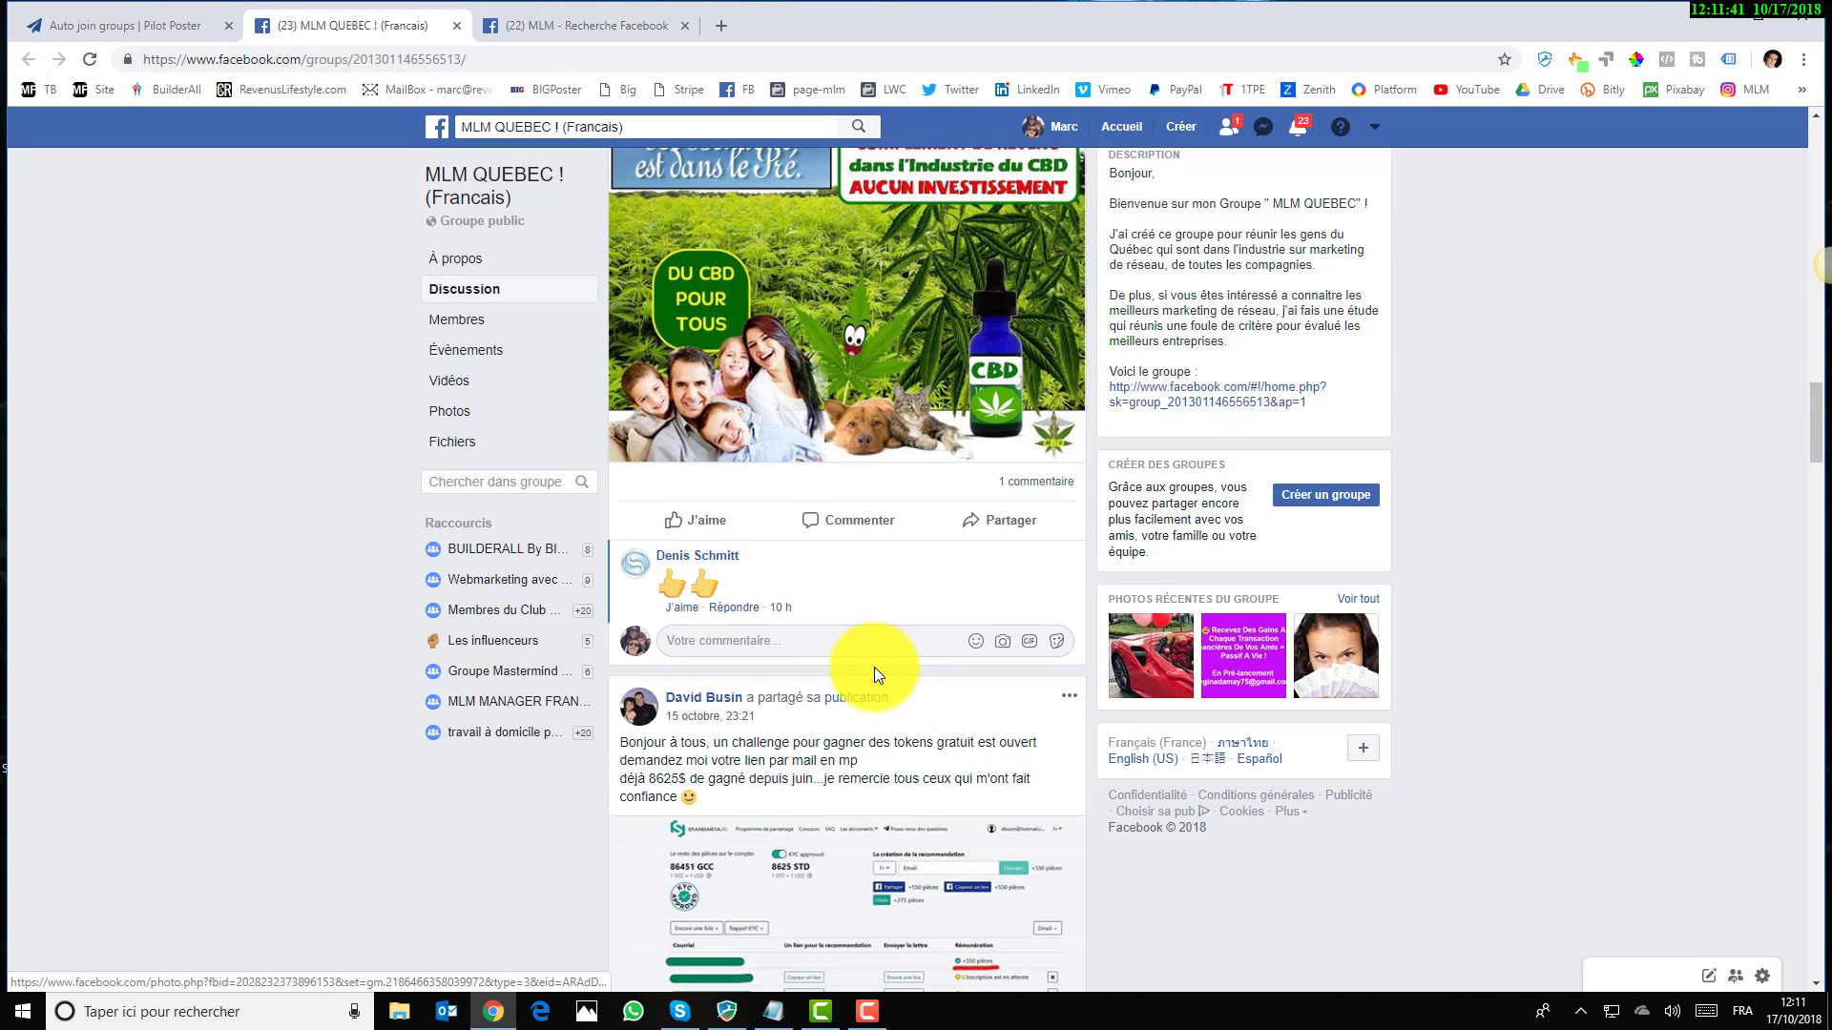
{"action": "scroll", "coordinate": [709, 603], "scroll_direction": "down", "scroll_amount": 10}
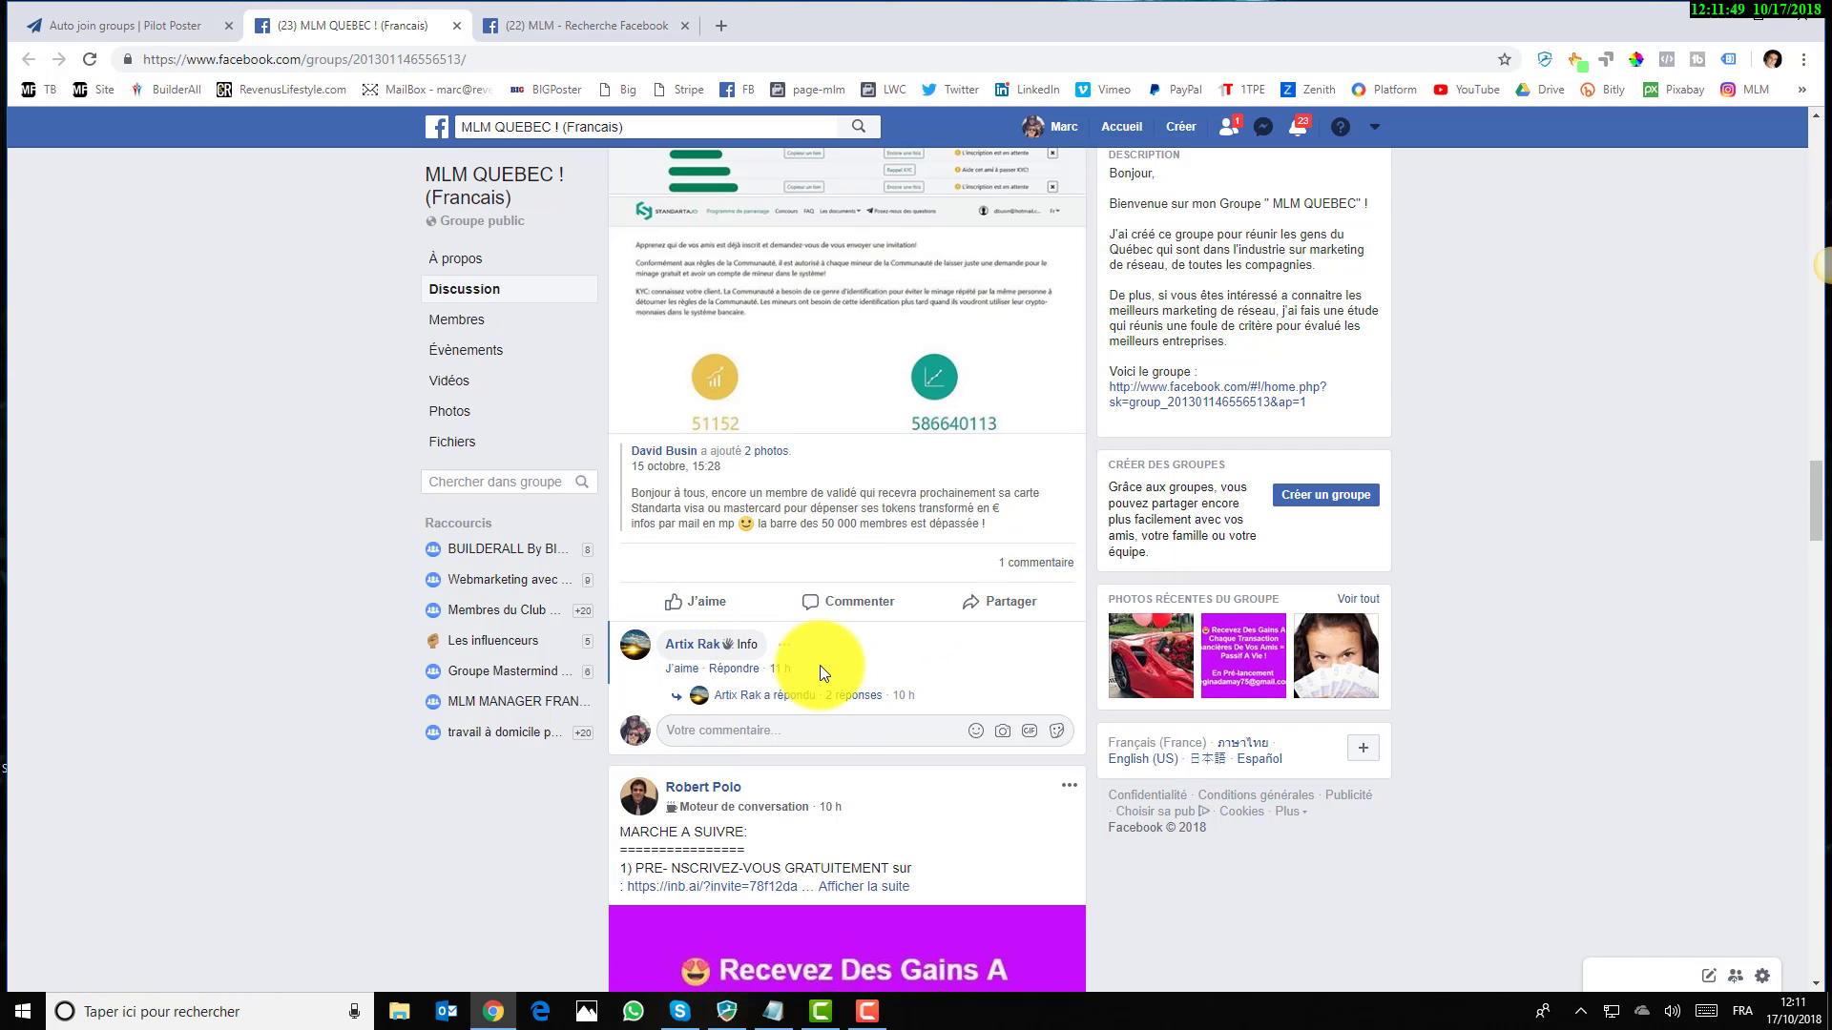
{"action": "scroll", "coordinate": [820, 668], "scroll_direction": "down", "scroll_amount": 6}
{"action": "scroll", "coordinate": [821, 672], "scroll_direction": "down", "scroll_amount": 6}
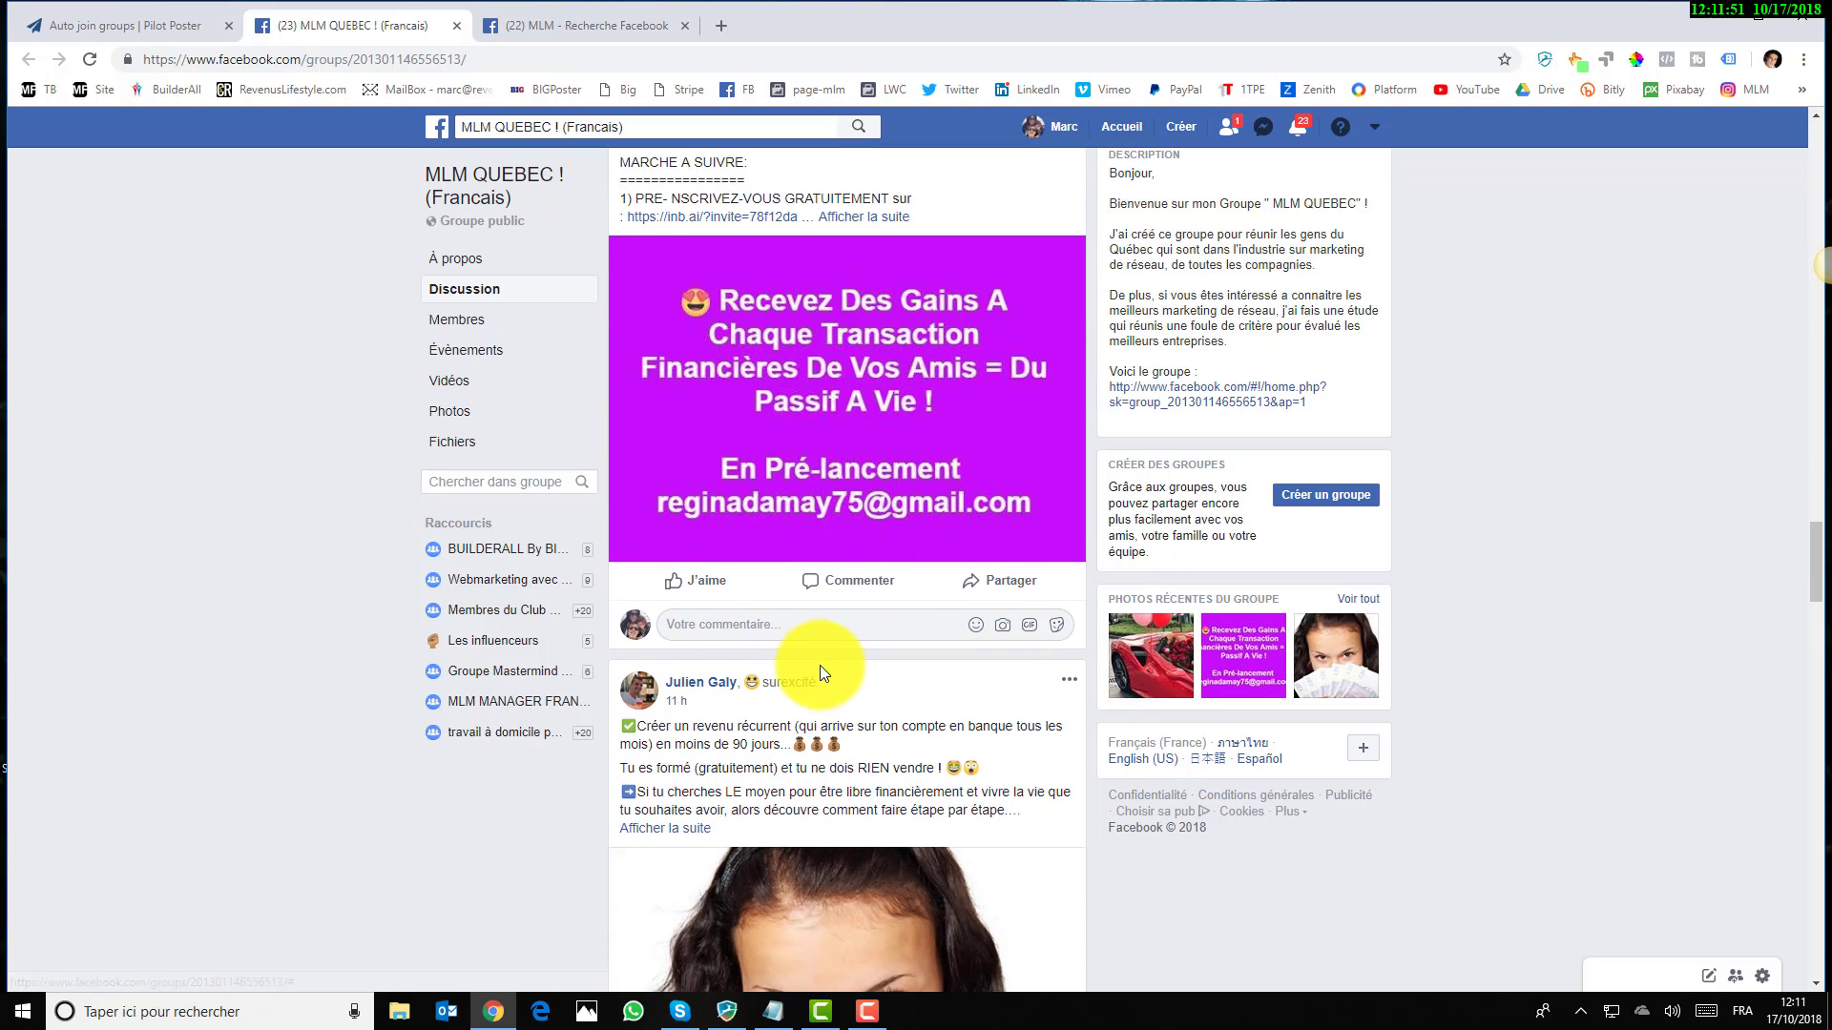
{"action": "scroll", "coordinate": [820, 675], "scroll_direction": "down", "scroll_amount": 10}
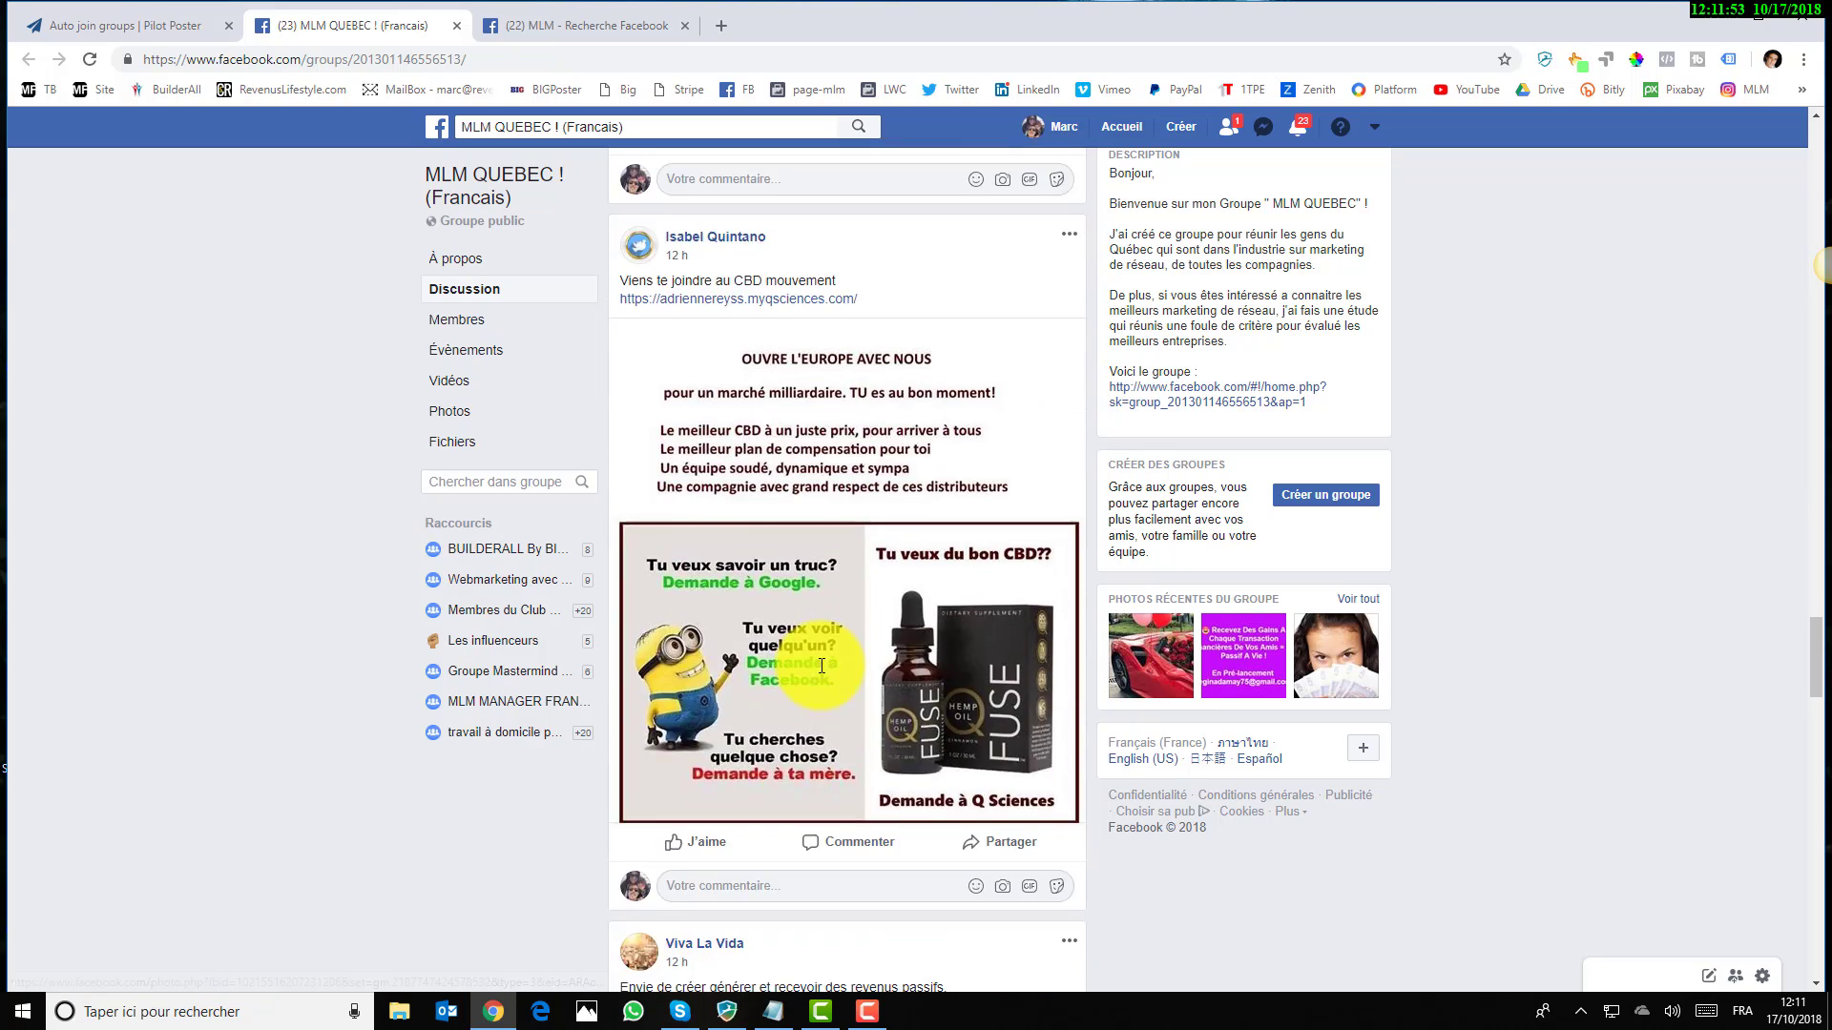
{"action": "scroll", "coordinate": [820, 673], "scroll_direction": "down", "scroll_amount": 5}
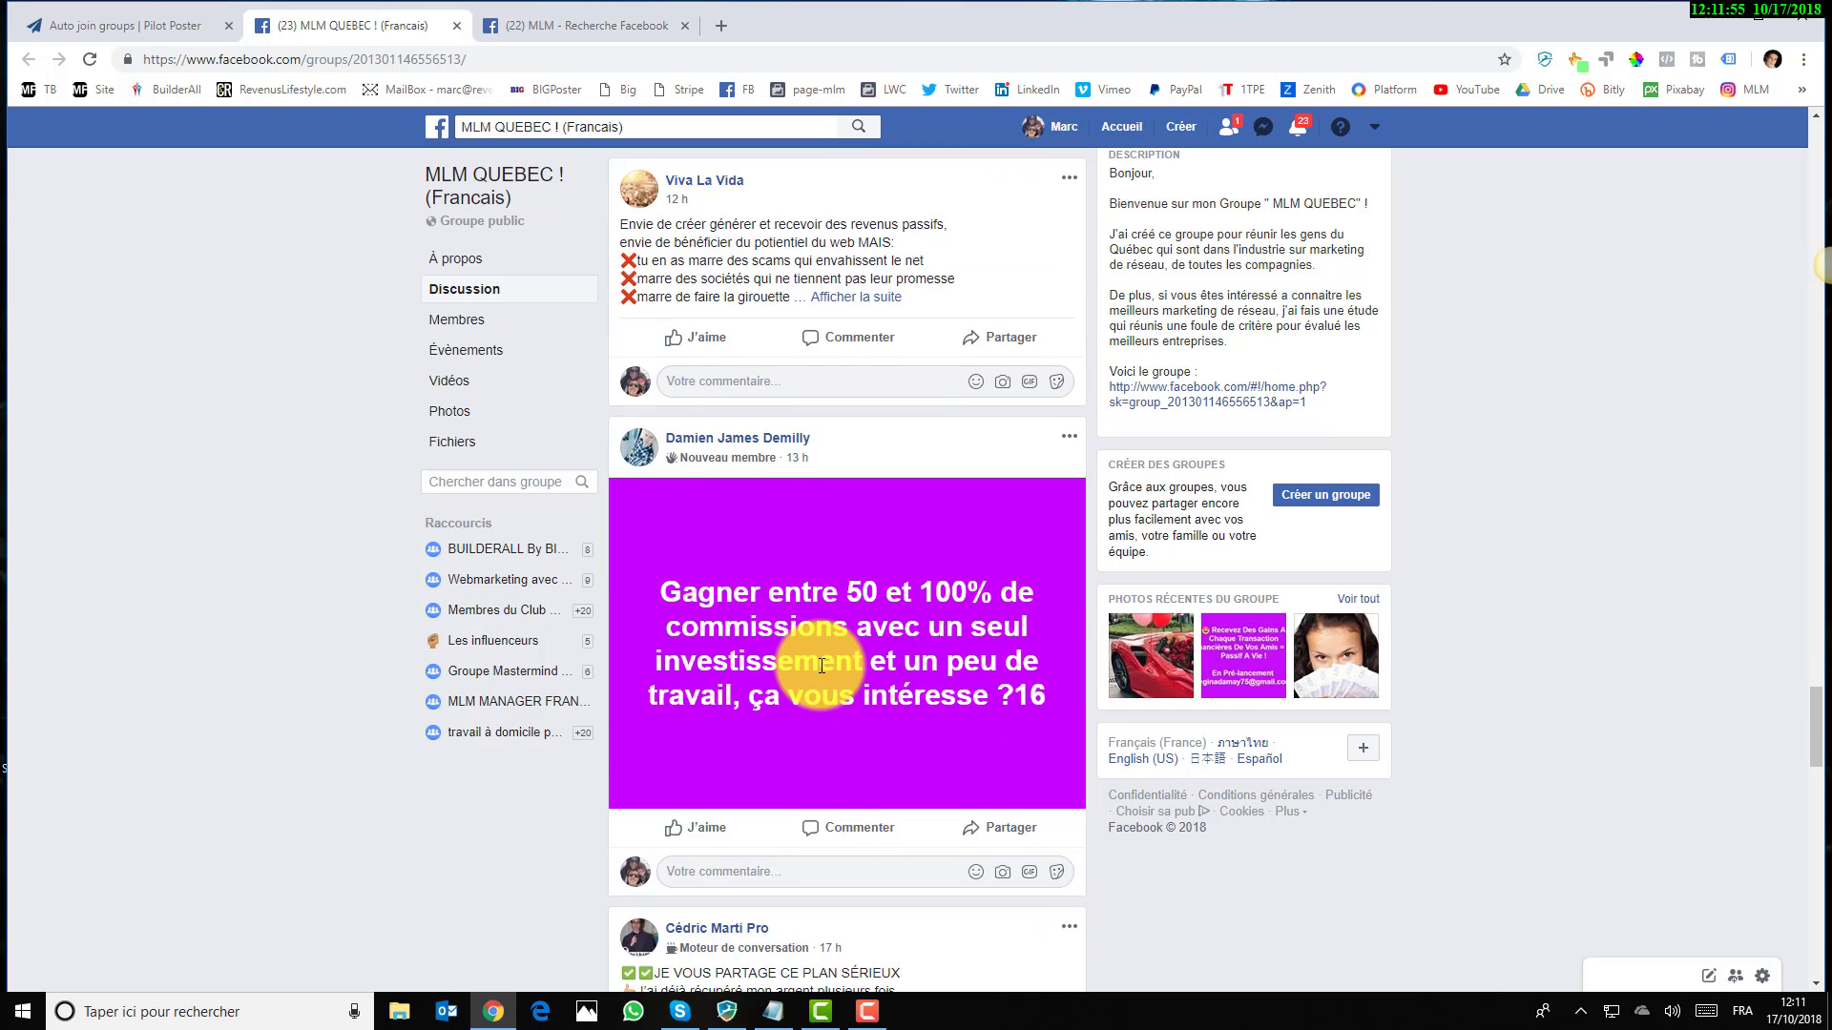
{"action": "scroll", "coordinate": [820, 666], "scroll_direction": "down", "scroll_amount": 2}
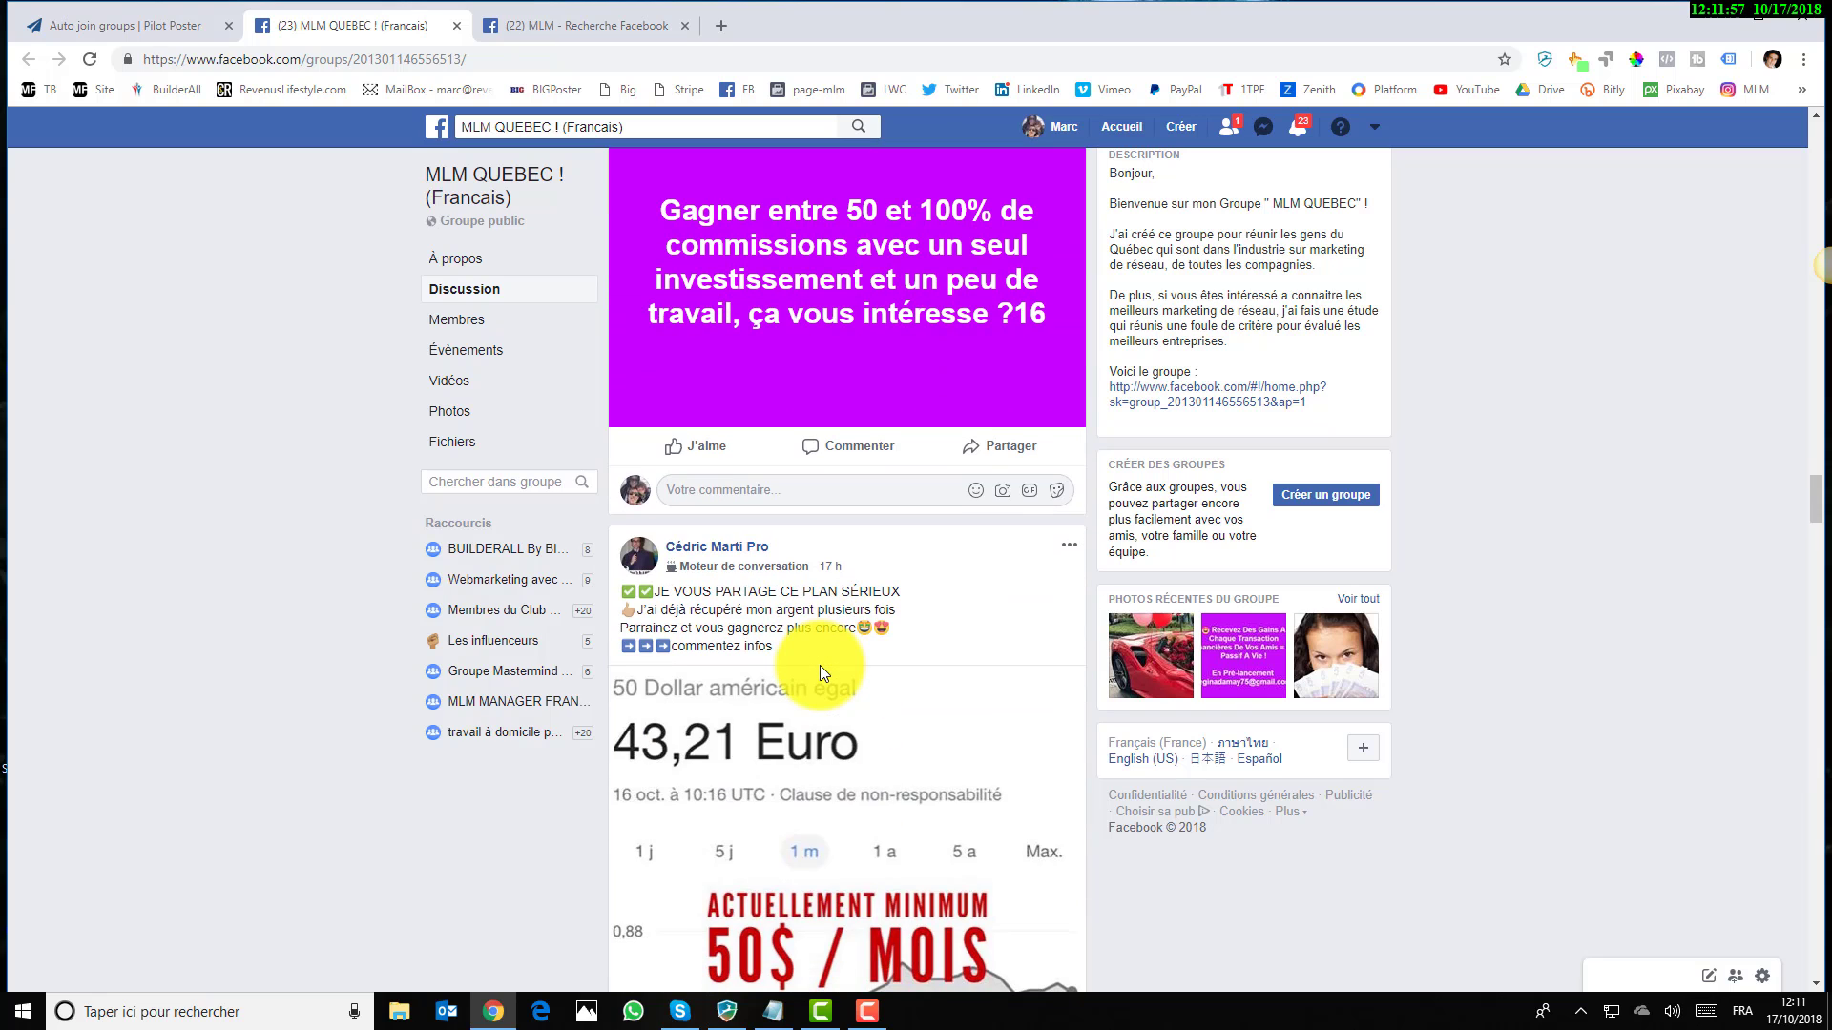
{"action": "scroll", "coordinate": [728, 663], "scroll_direction": "up", "scroll_amount": 15}
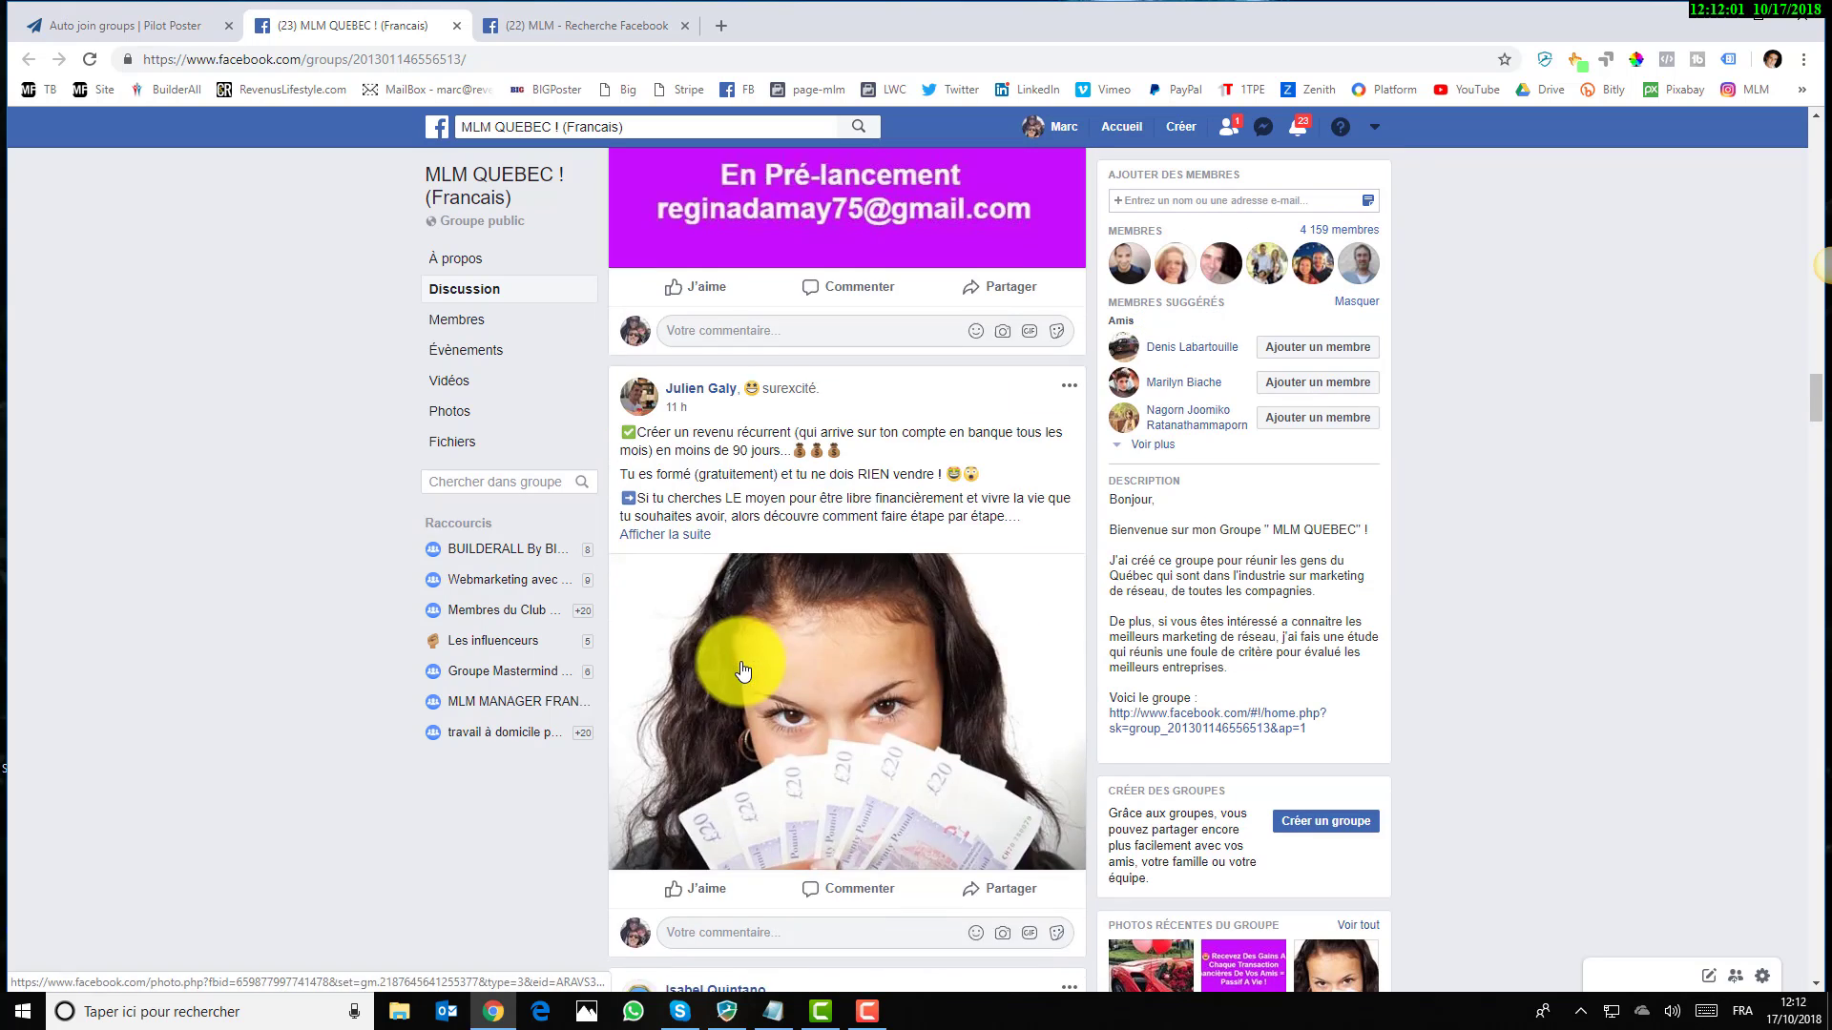
{"action": "scroll", "coordinate": [1765, 298], "scroll_direction": "up", "scroll_amount": 4}
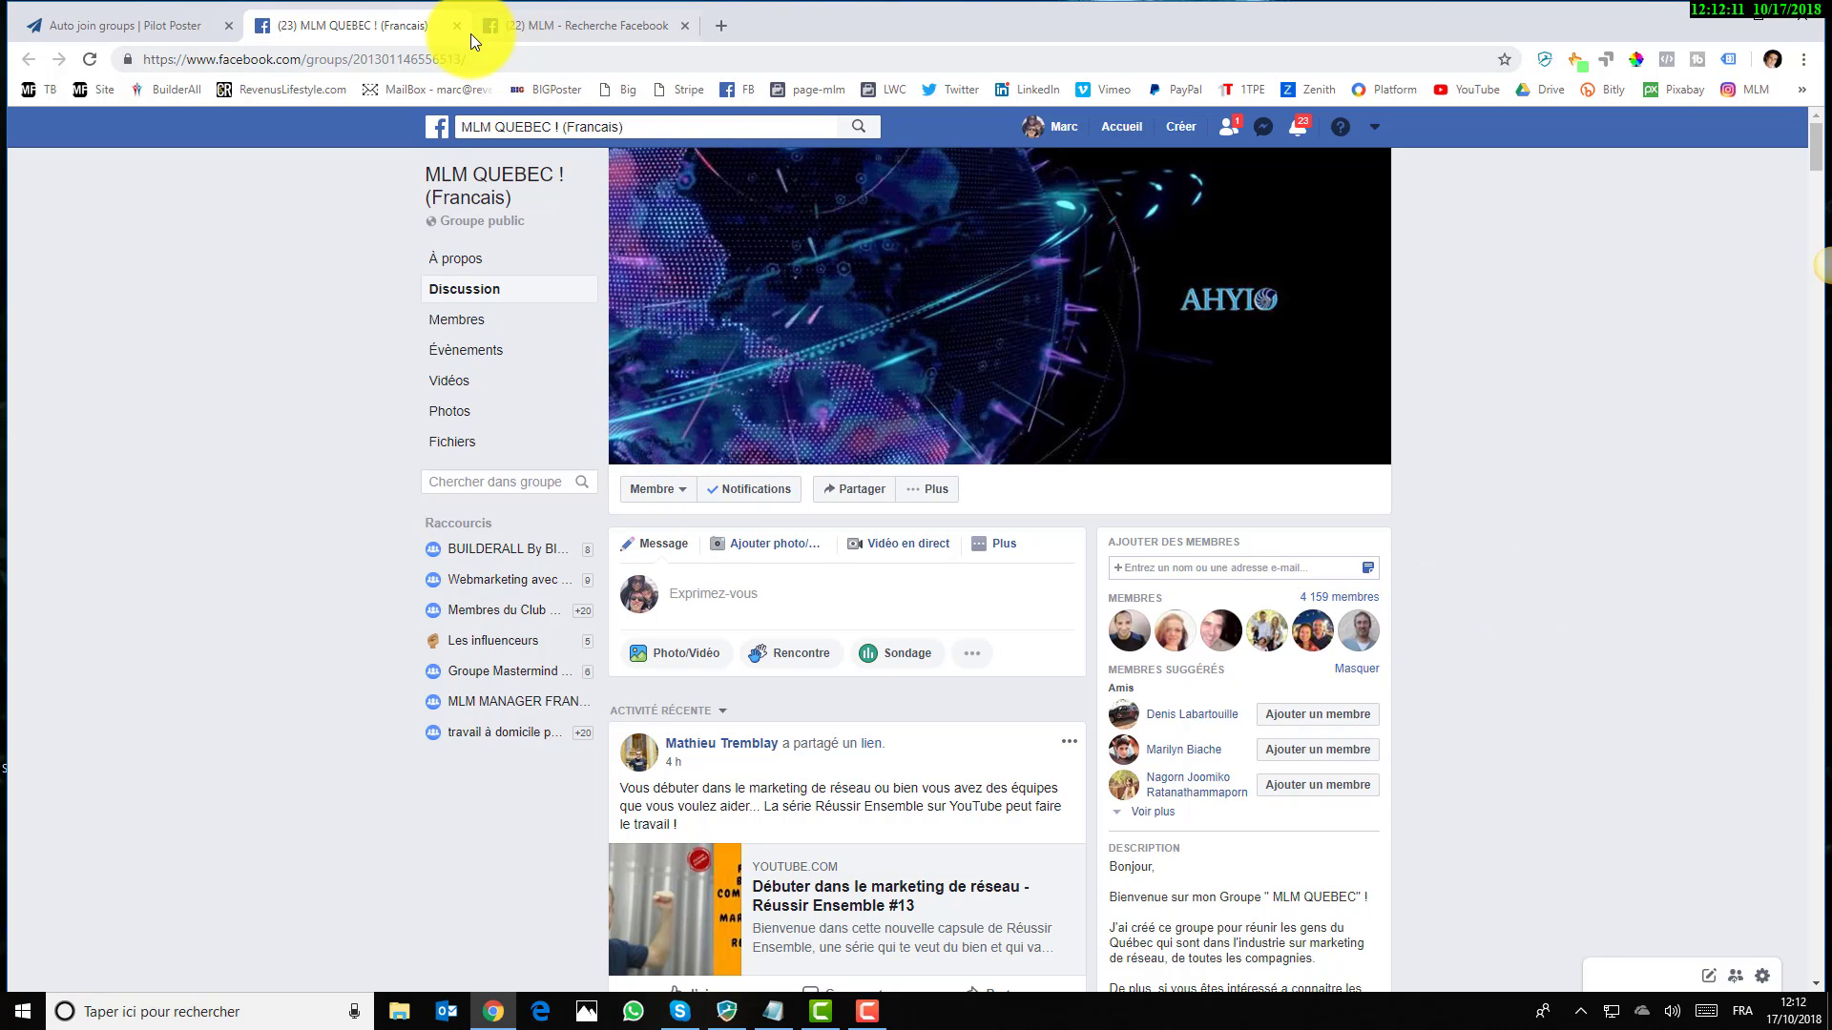
{"action": "left_click", "coordinate": [184, 25]}
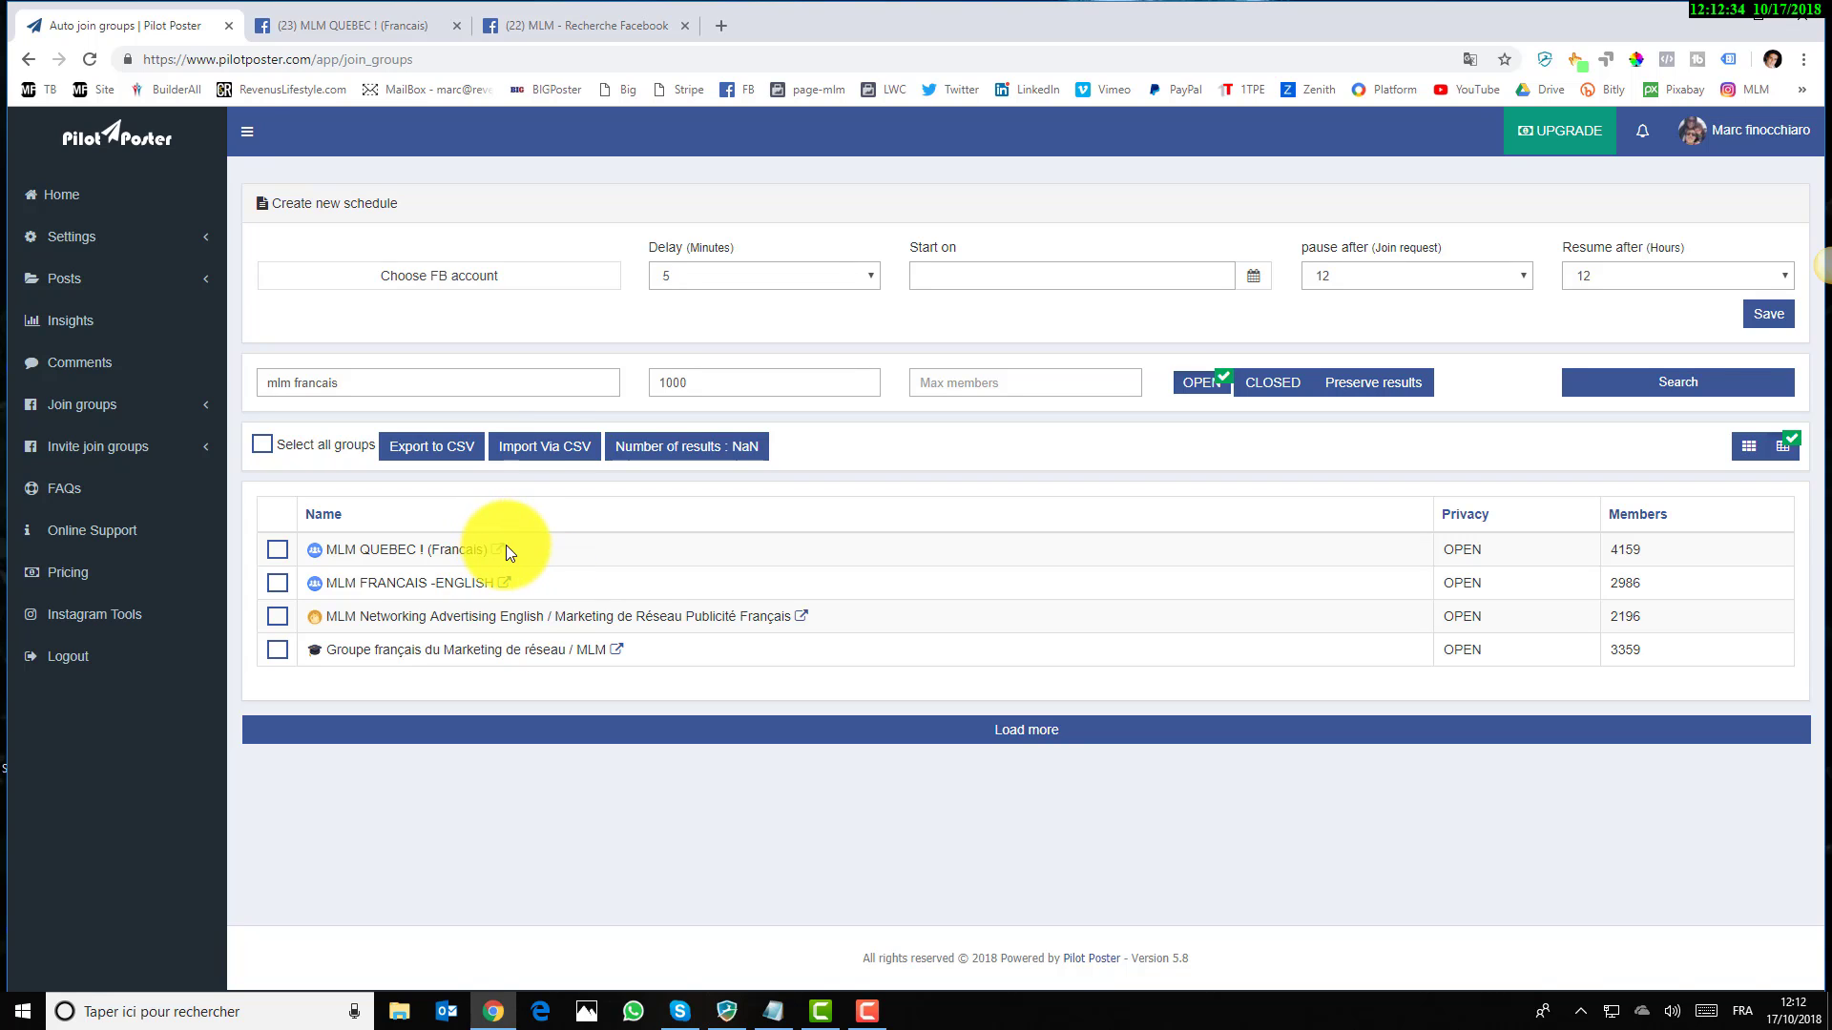
Open the home page and look through the list of joined Facebook groups below the post editor
{"action": "left_click", "coordinate": [82, 210]}
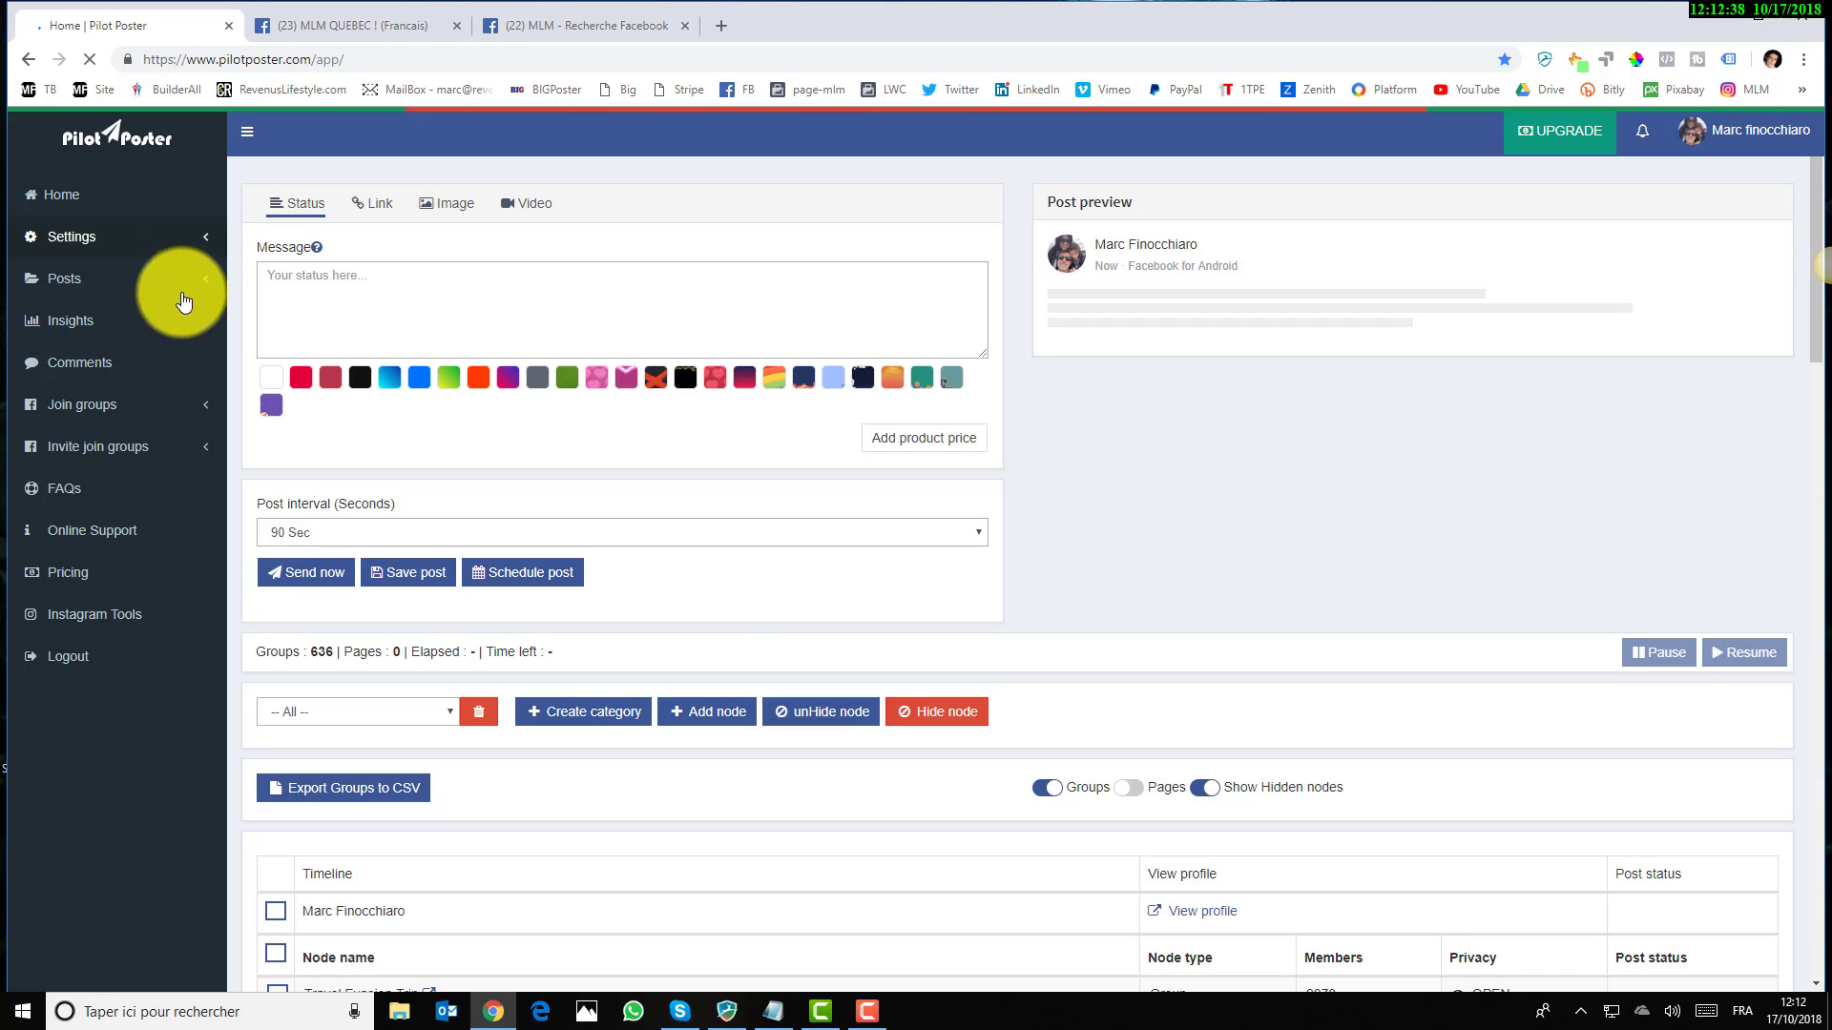
{"action": "scroll", "coordinate": [691, 483], "scroll_direction": "down", "scroll_amount": 4}
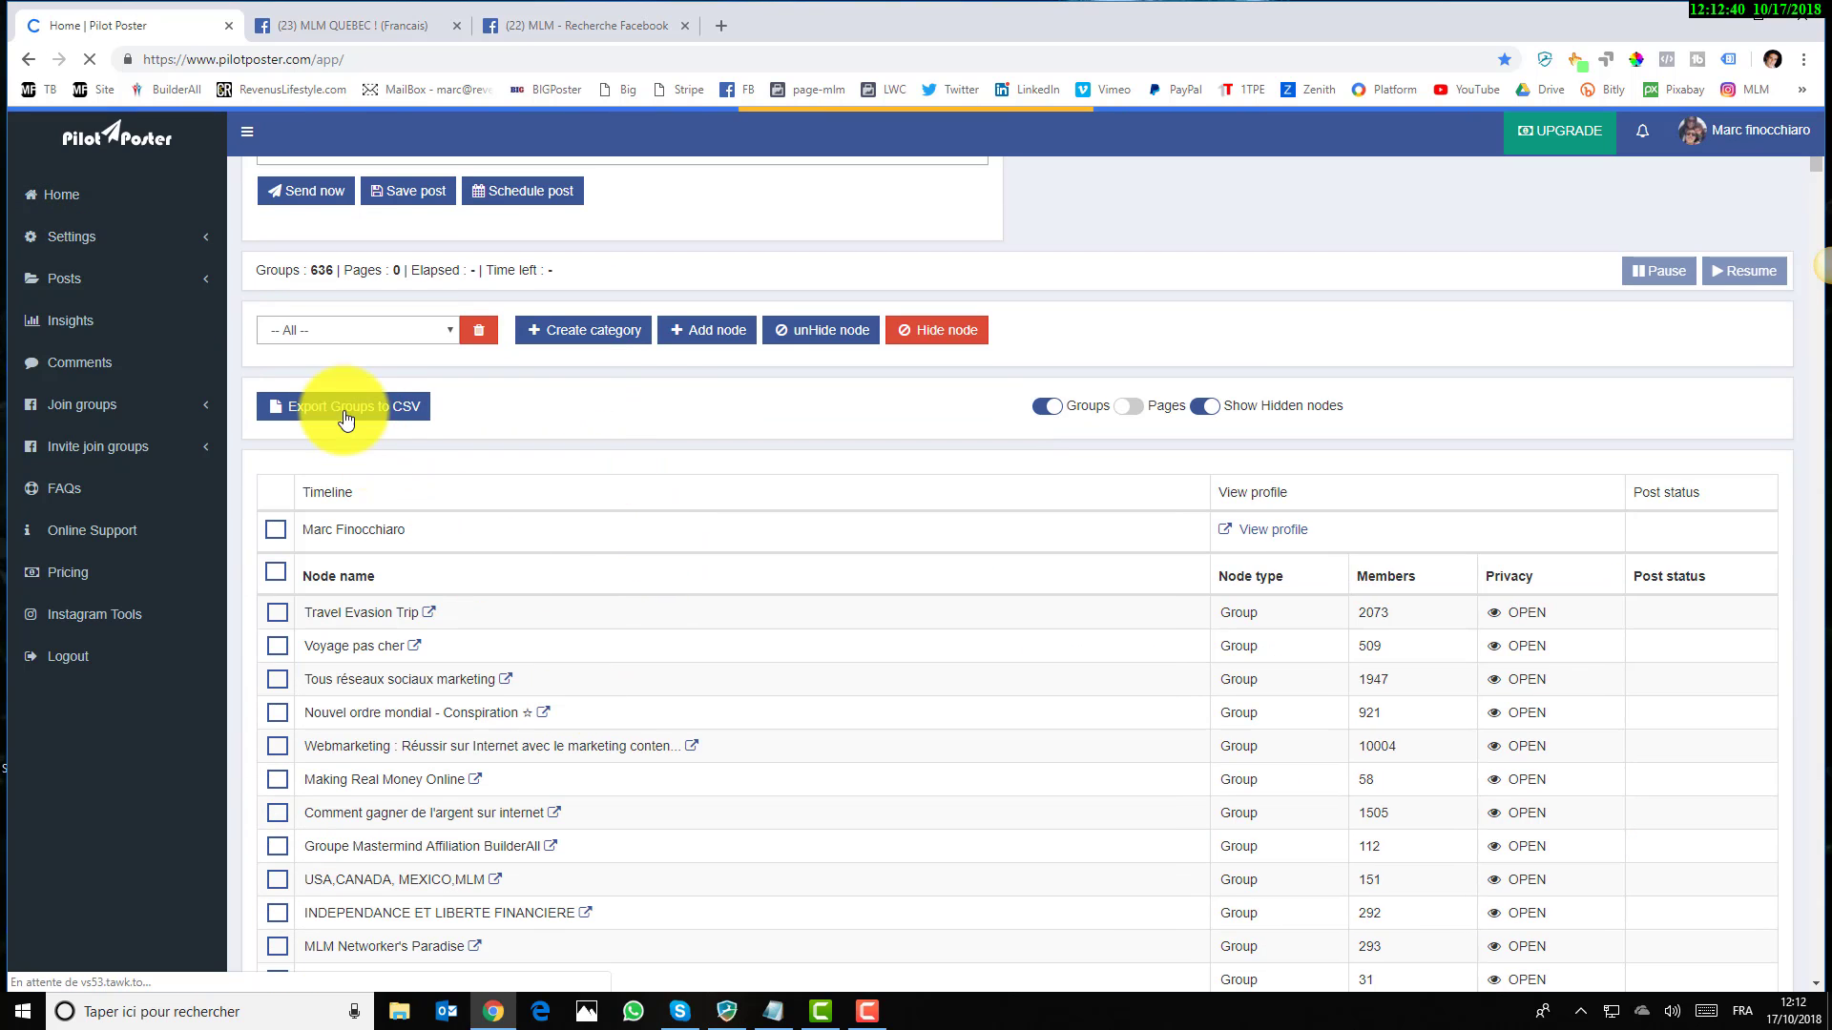
{"action": "scroll", "coordinate": [410, 415], "scroll_direction": "up", "scroll_amount": 2}
{"action": "scroll", "coordinate": [420, 448], "scroll_direction": "up", "scroll_amount": 2}
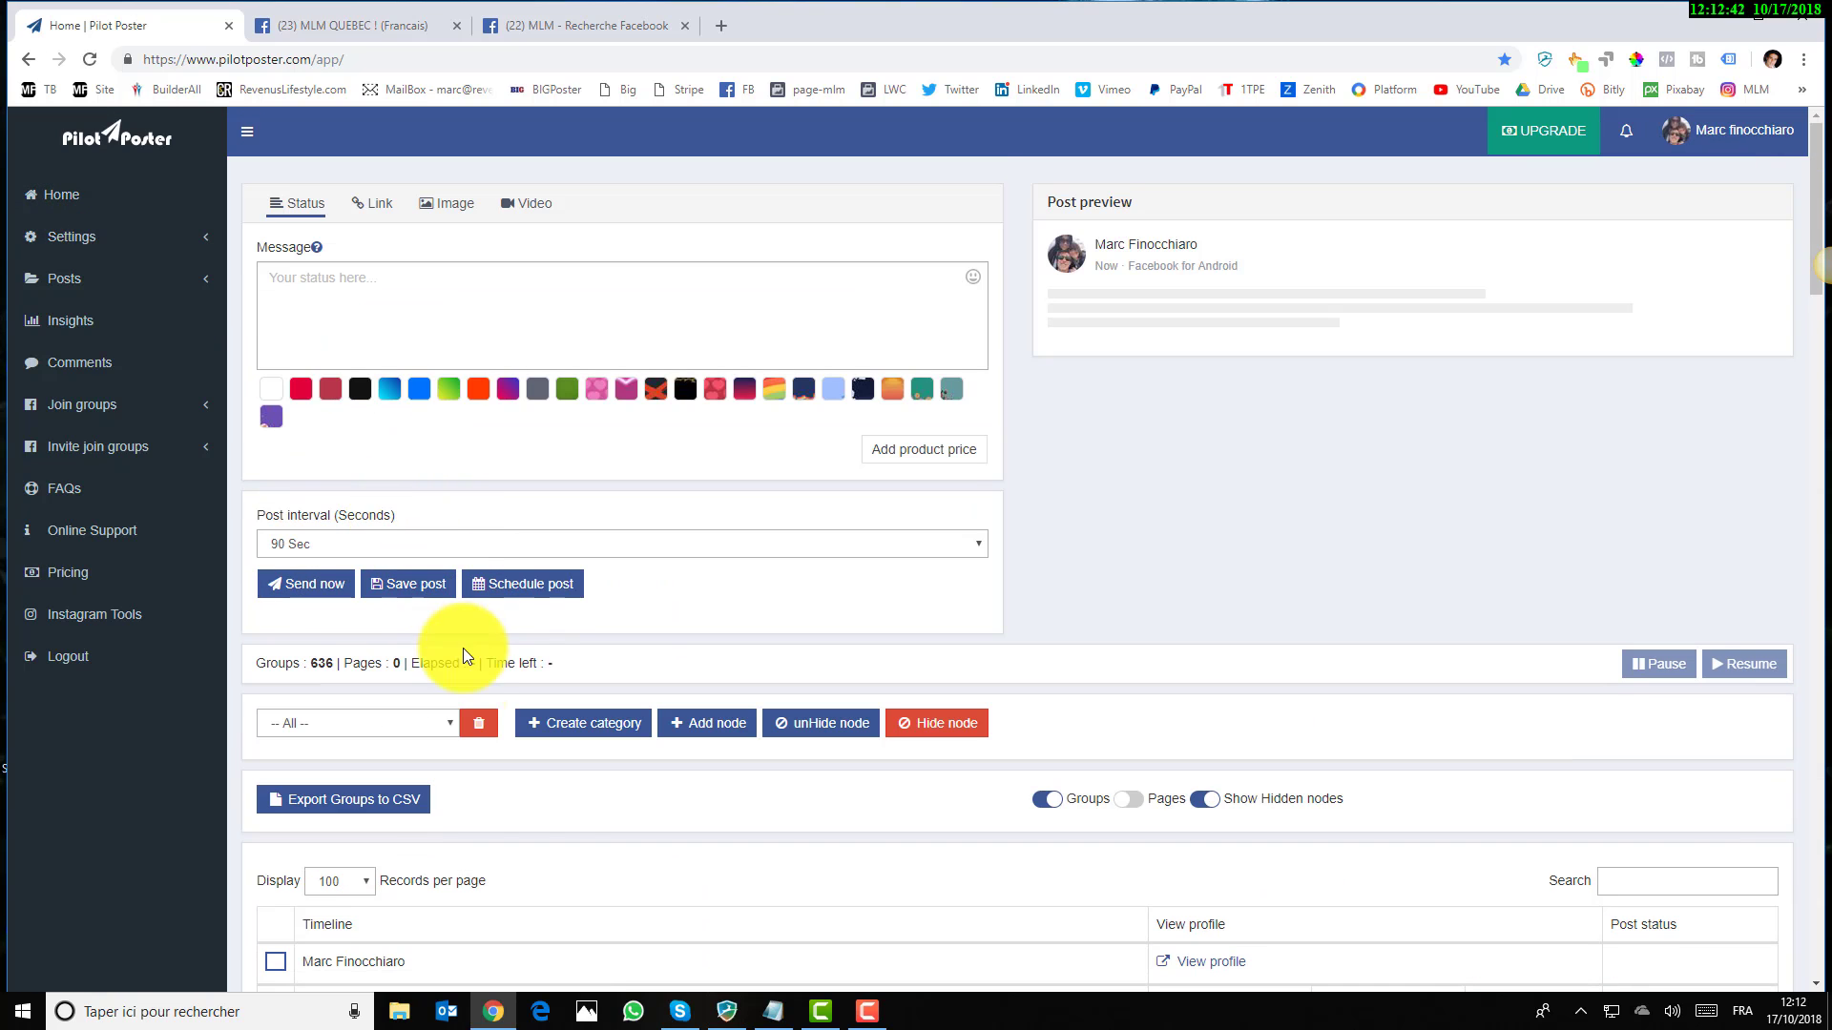
{"action": "scroll", "coordinate": [483, 646], "scroll_direction": "down", "scroll_amount": 4}
{"action": "scroll", "coordinate": [620, 726], "scroll_direction": "down", "scroll_amount": 7}
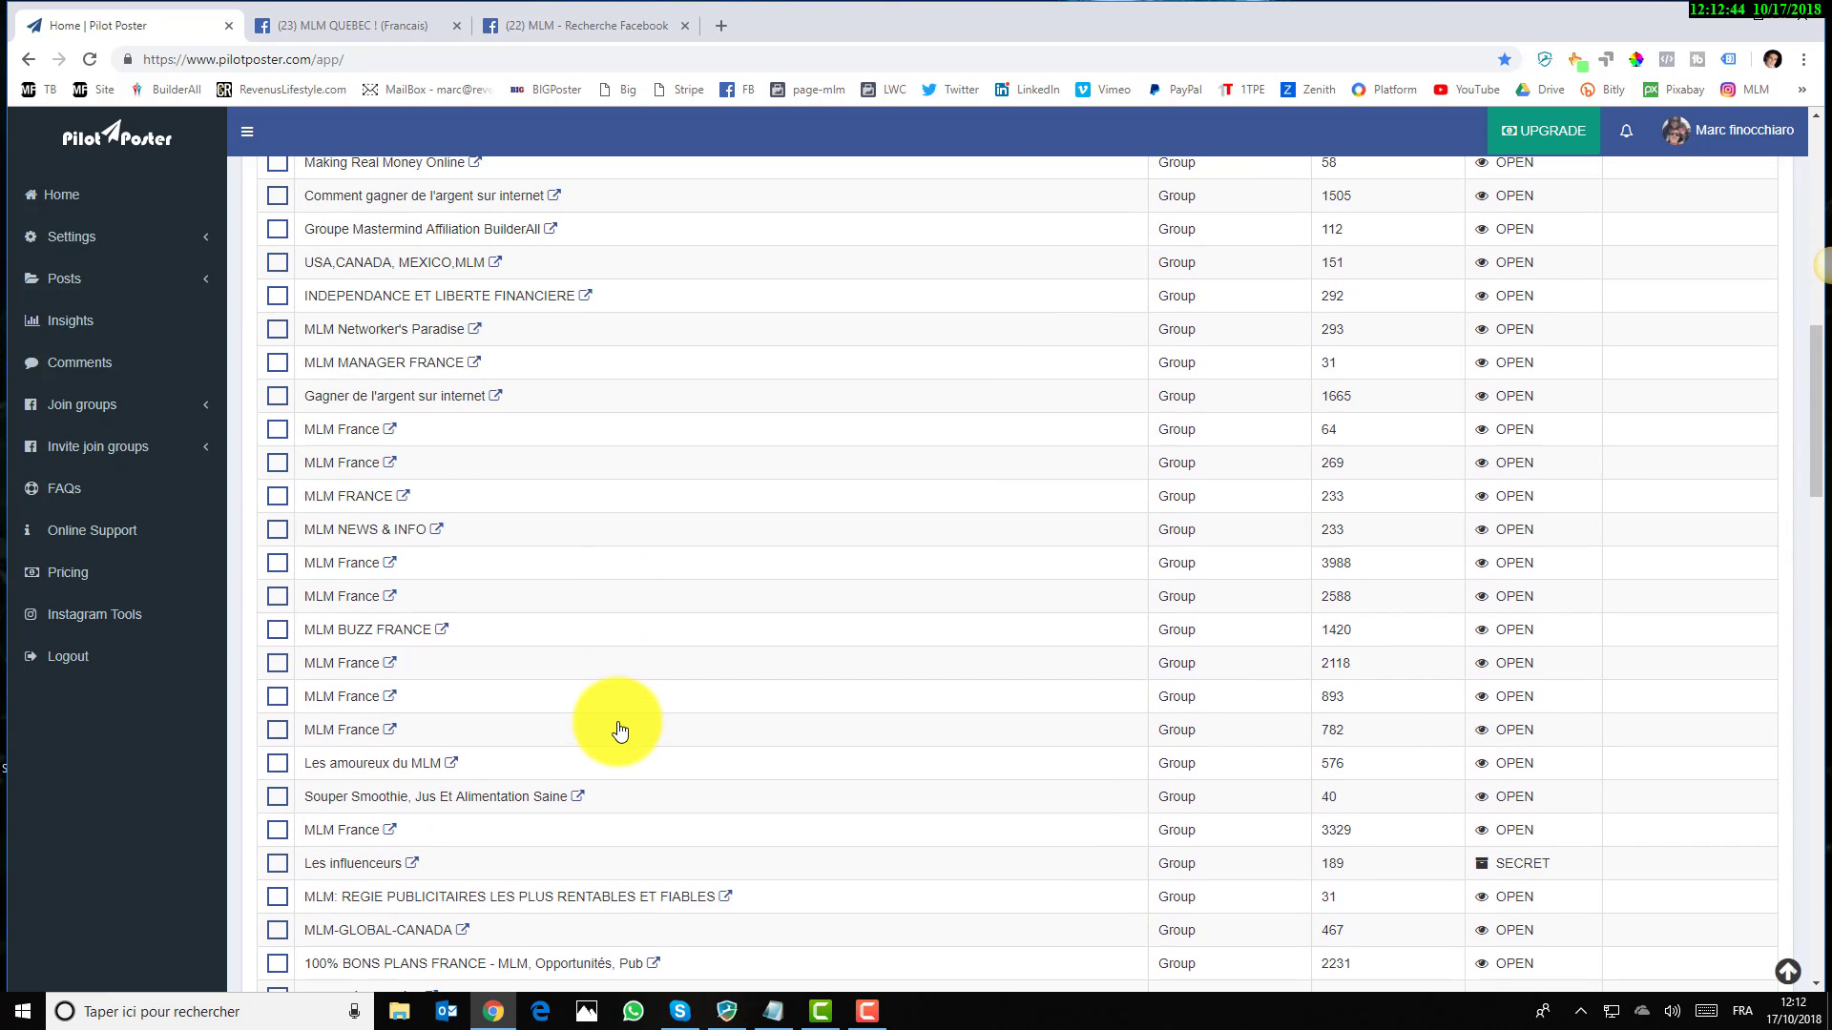
{"action": "scroll", "coordinate": [614, 728], "scroll_direction": "up", "scroll_amount": 7}
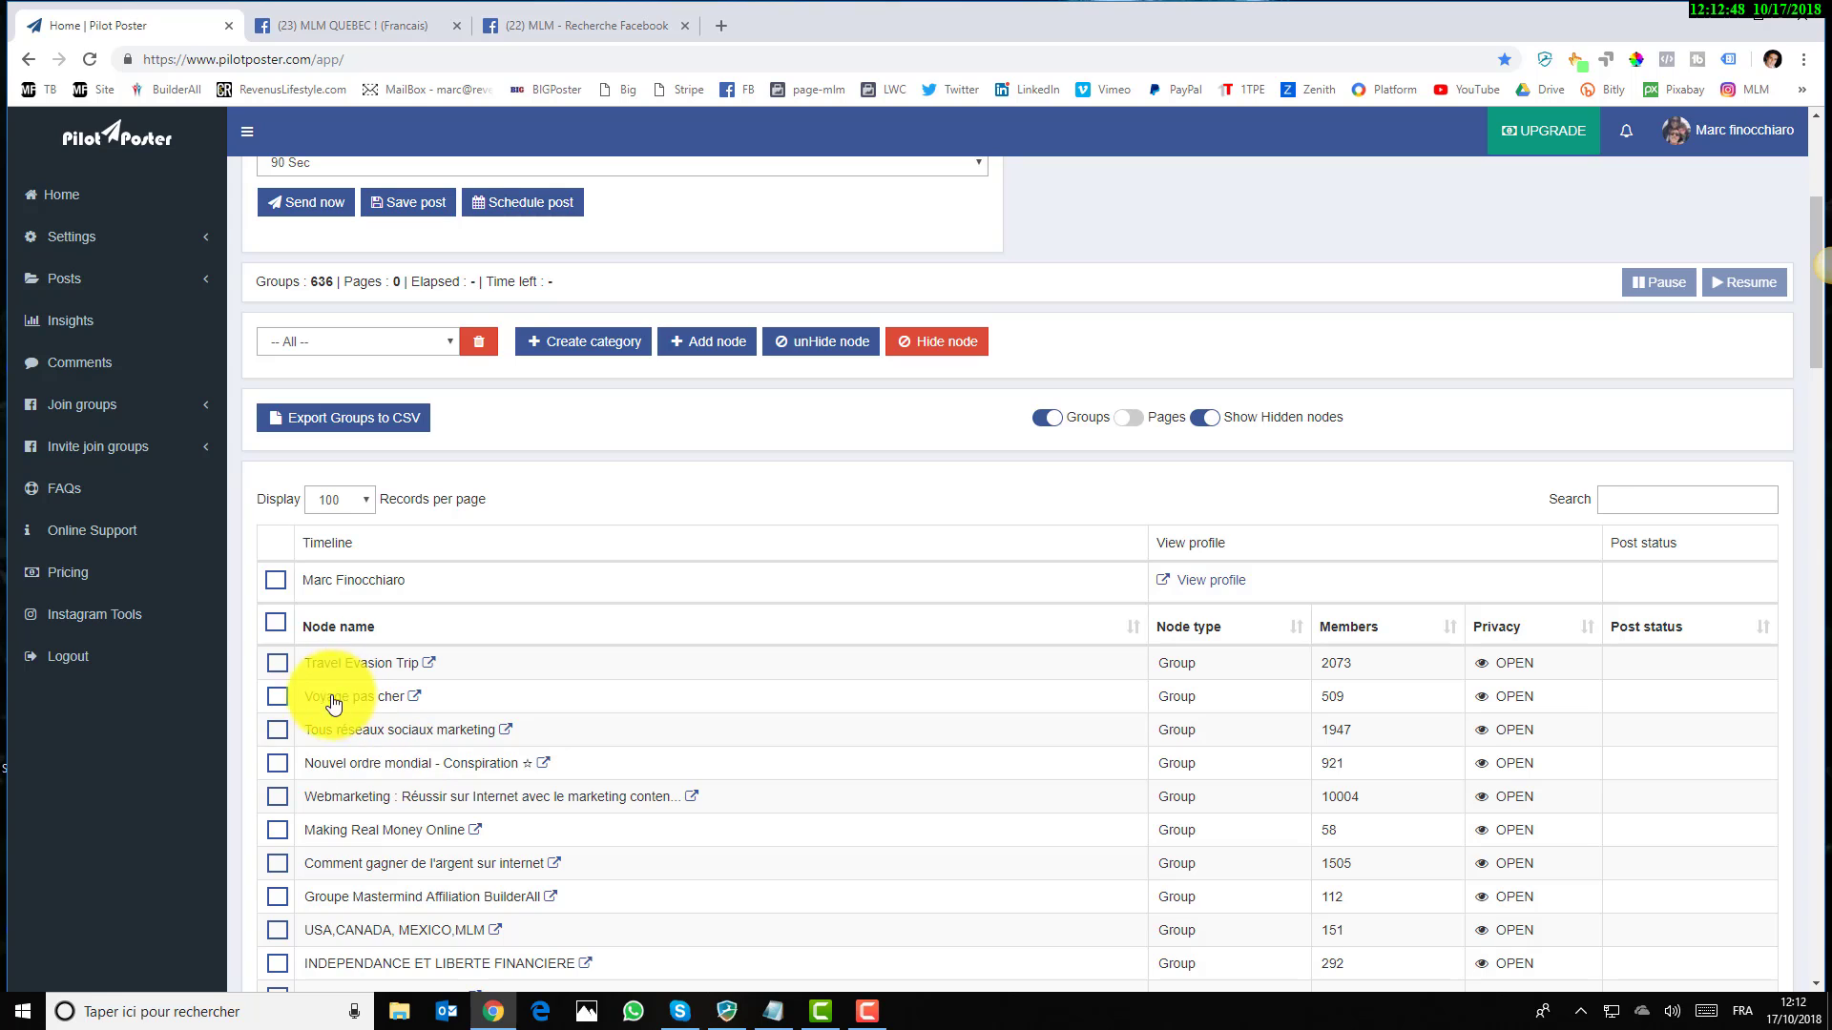
{"action": "left_click", "coordinate": [277, 662]}
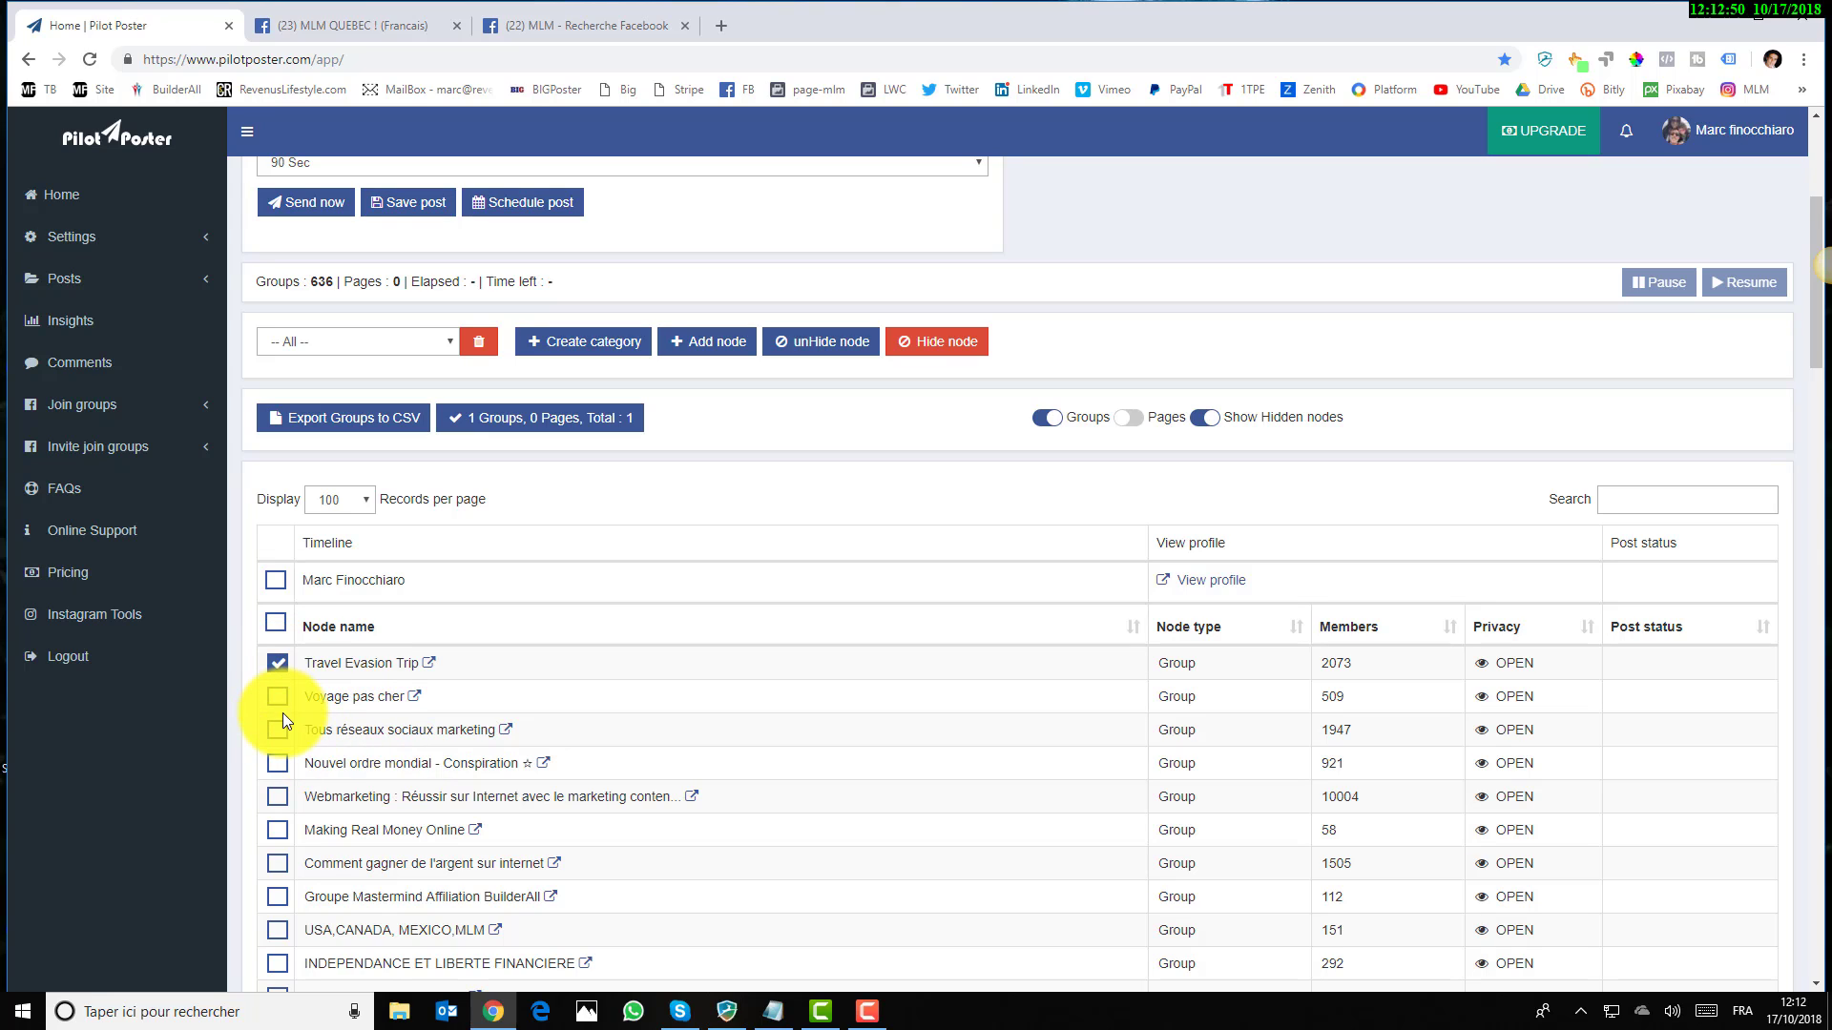
{"action": "left_click", "coordinate": [278, 699]}
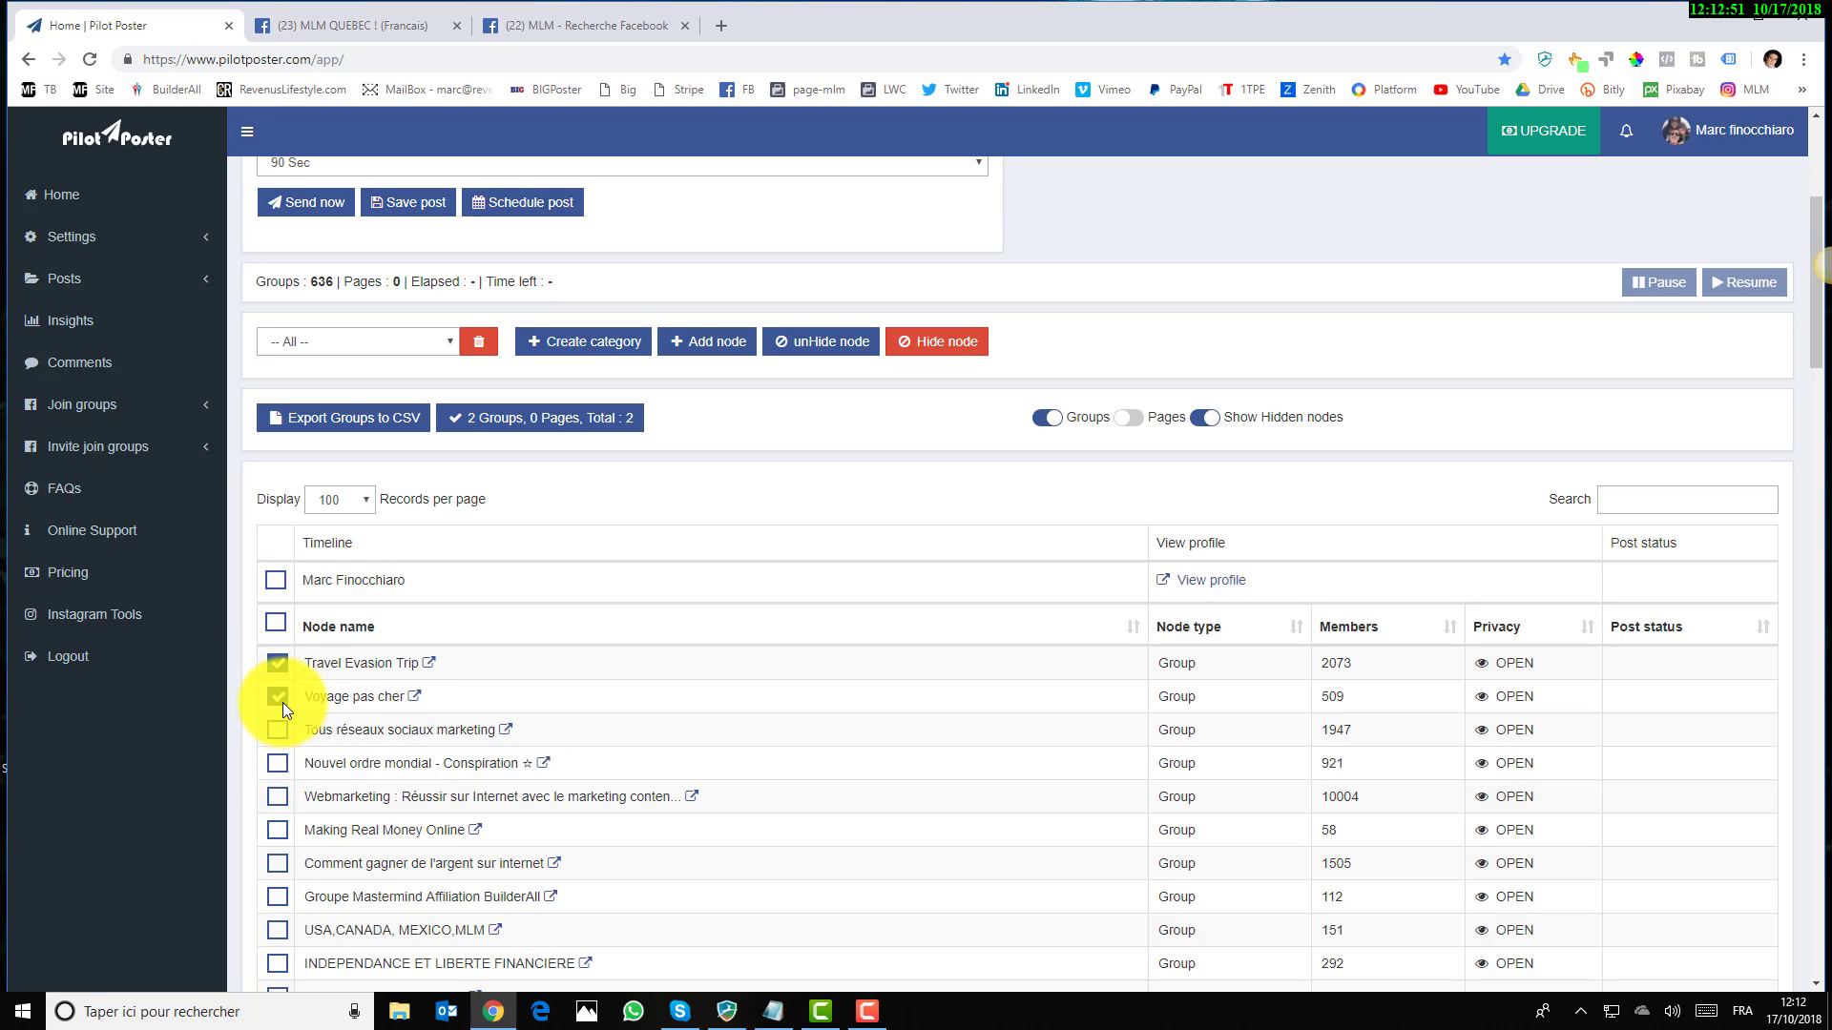
{"action": "left_click", "coordinate": [711, 343]}
{"action": "left_click", "coordinate": [998, 194]}
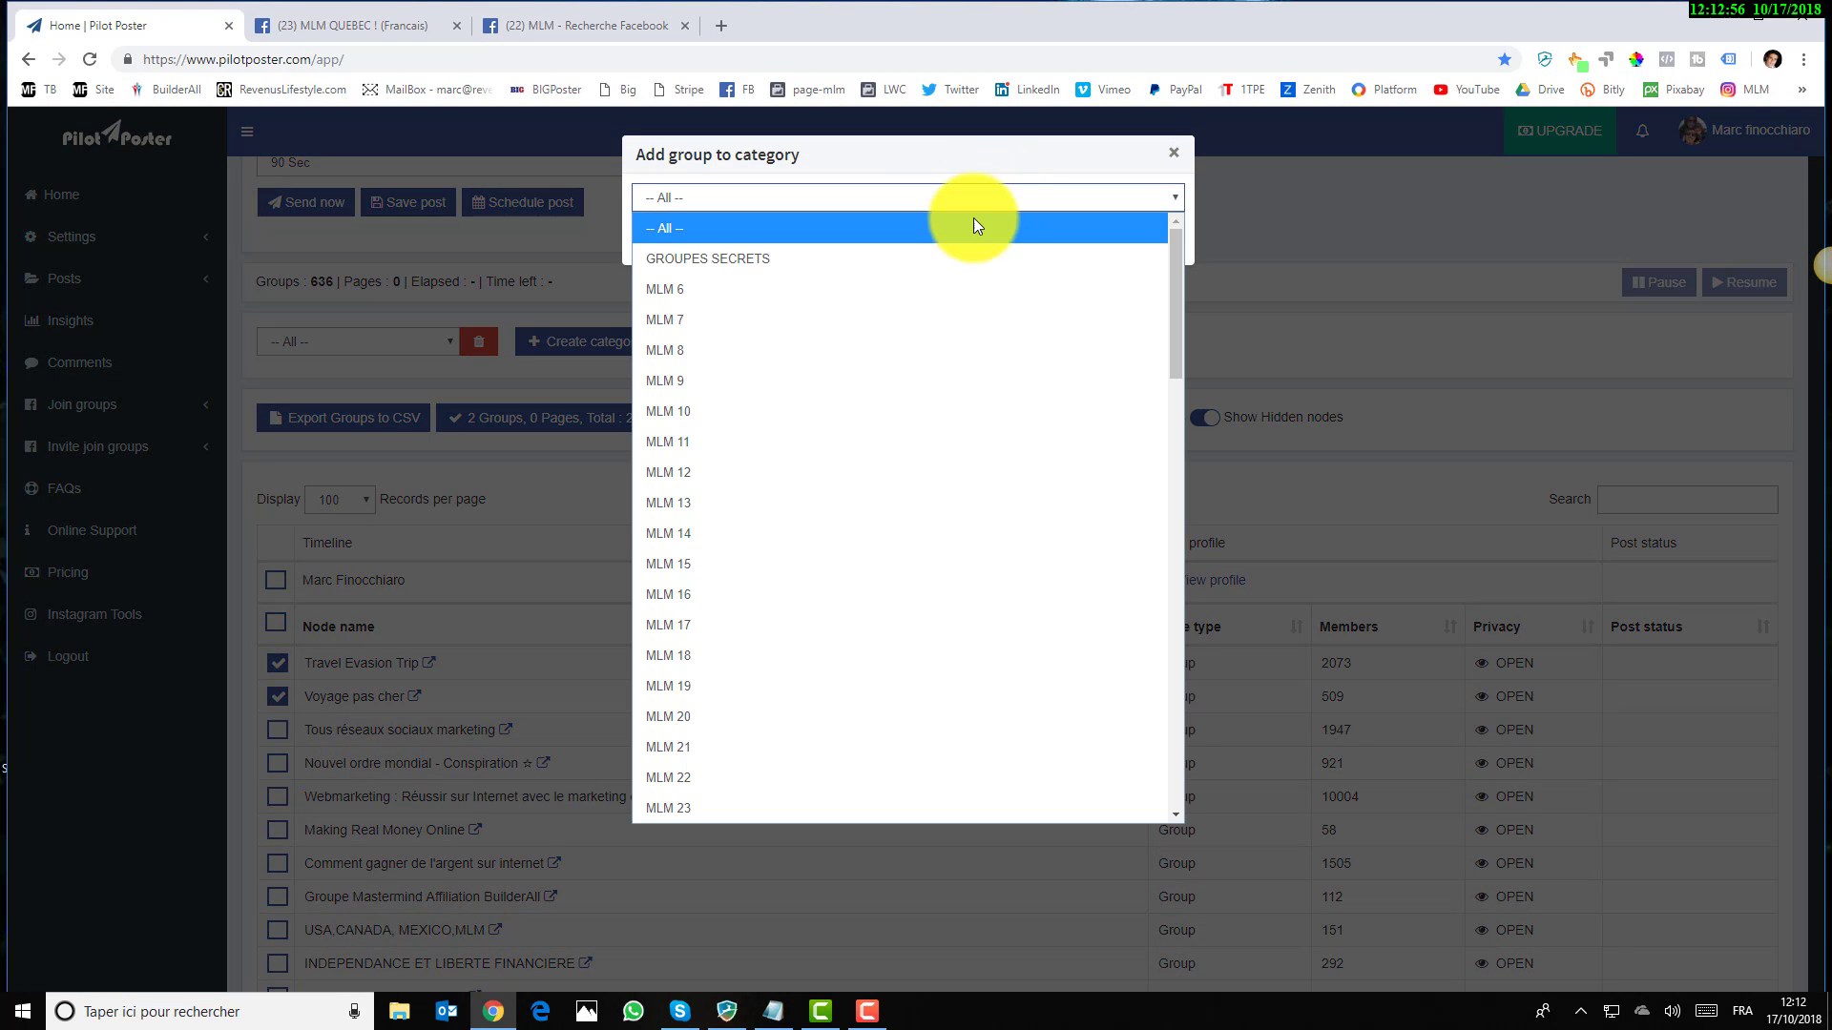
{"action": "scroll", "coordinate": [710, 430], "scroll_direction": "down", "scroll_amount": 15}
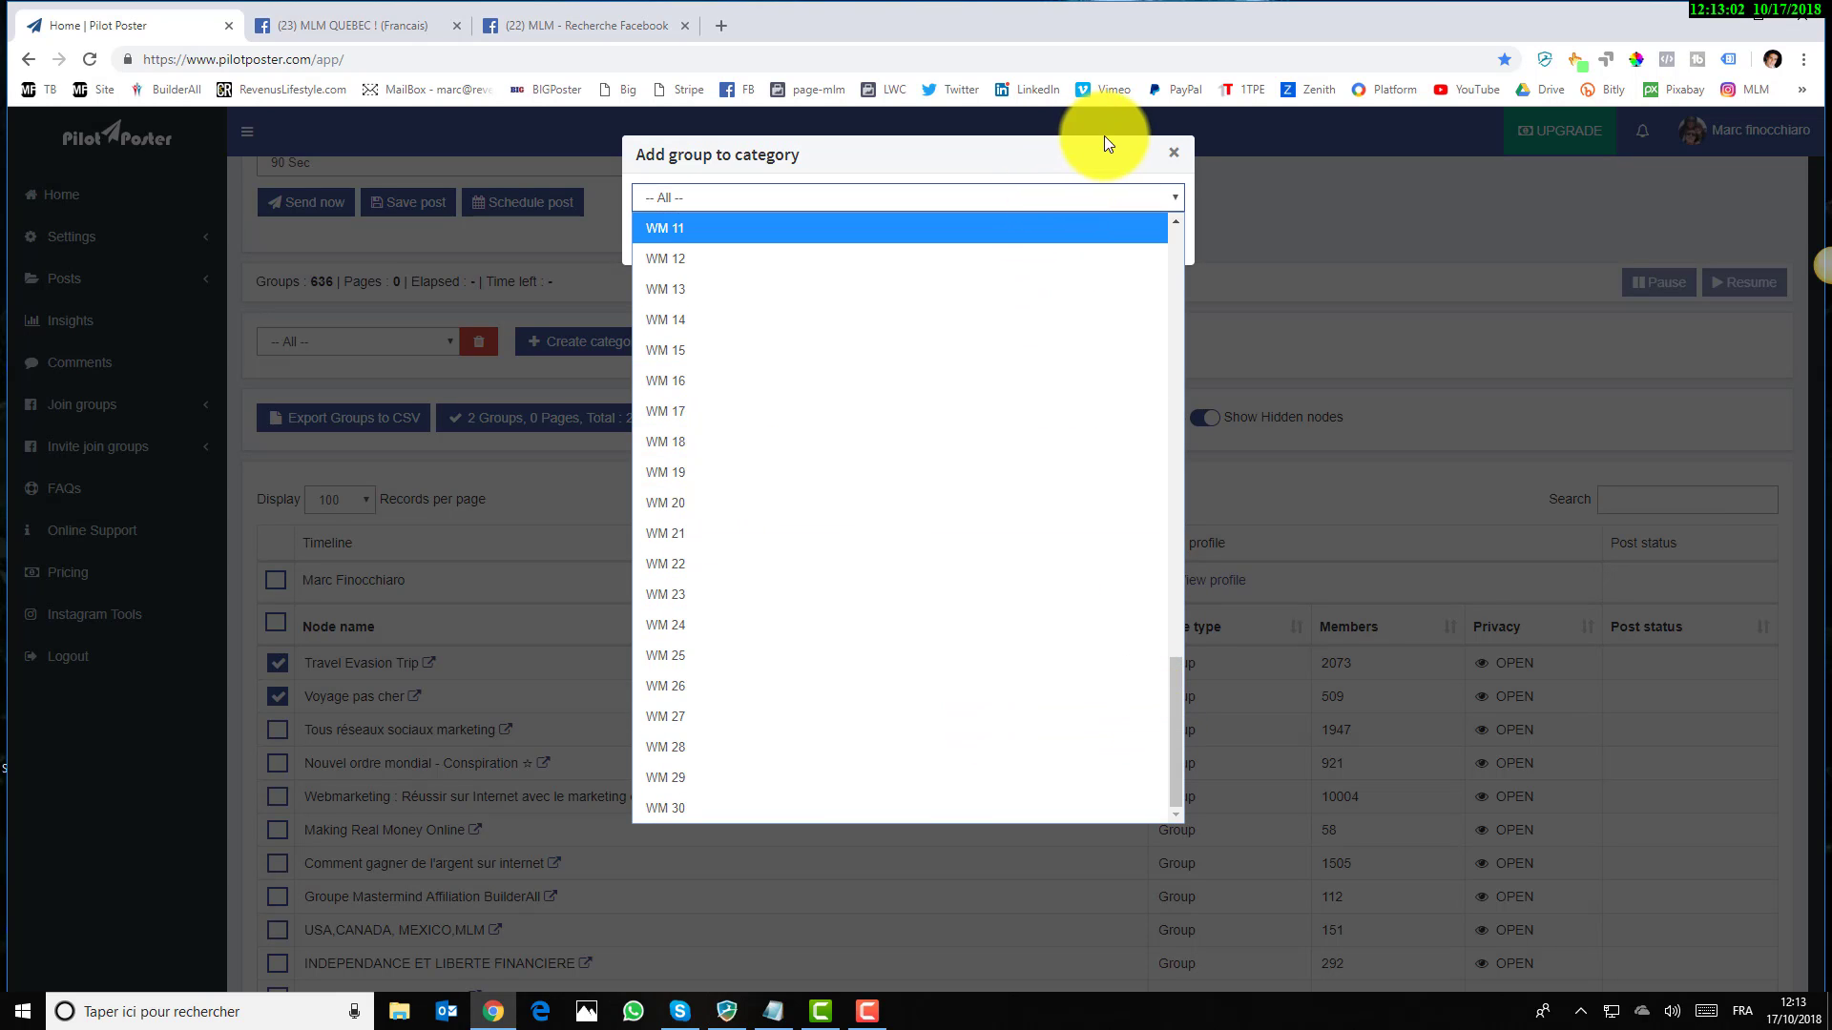
{"action": "left_click", "coordinate": [1175, 157]}
{"action": "left_click", "coordinate": [1175, 159]}
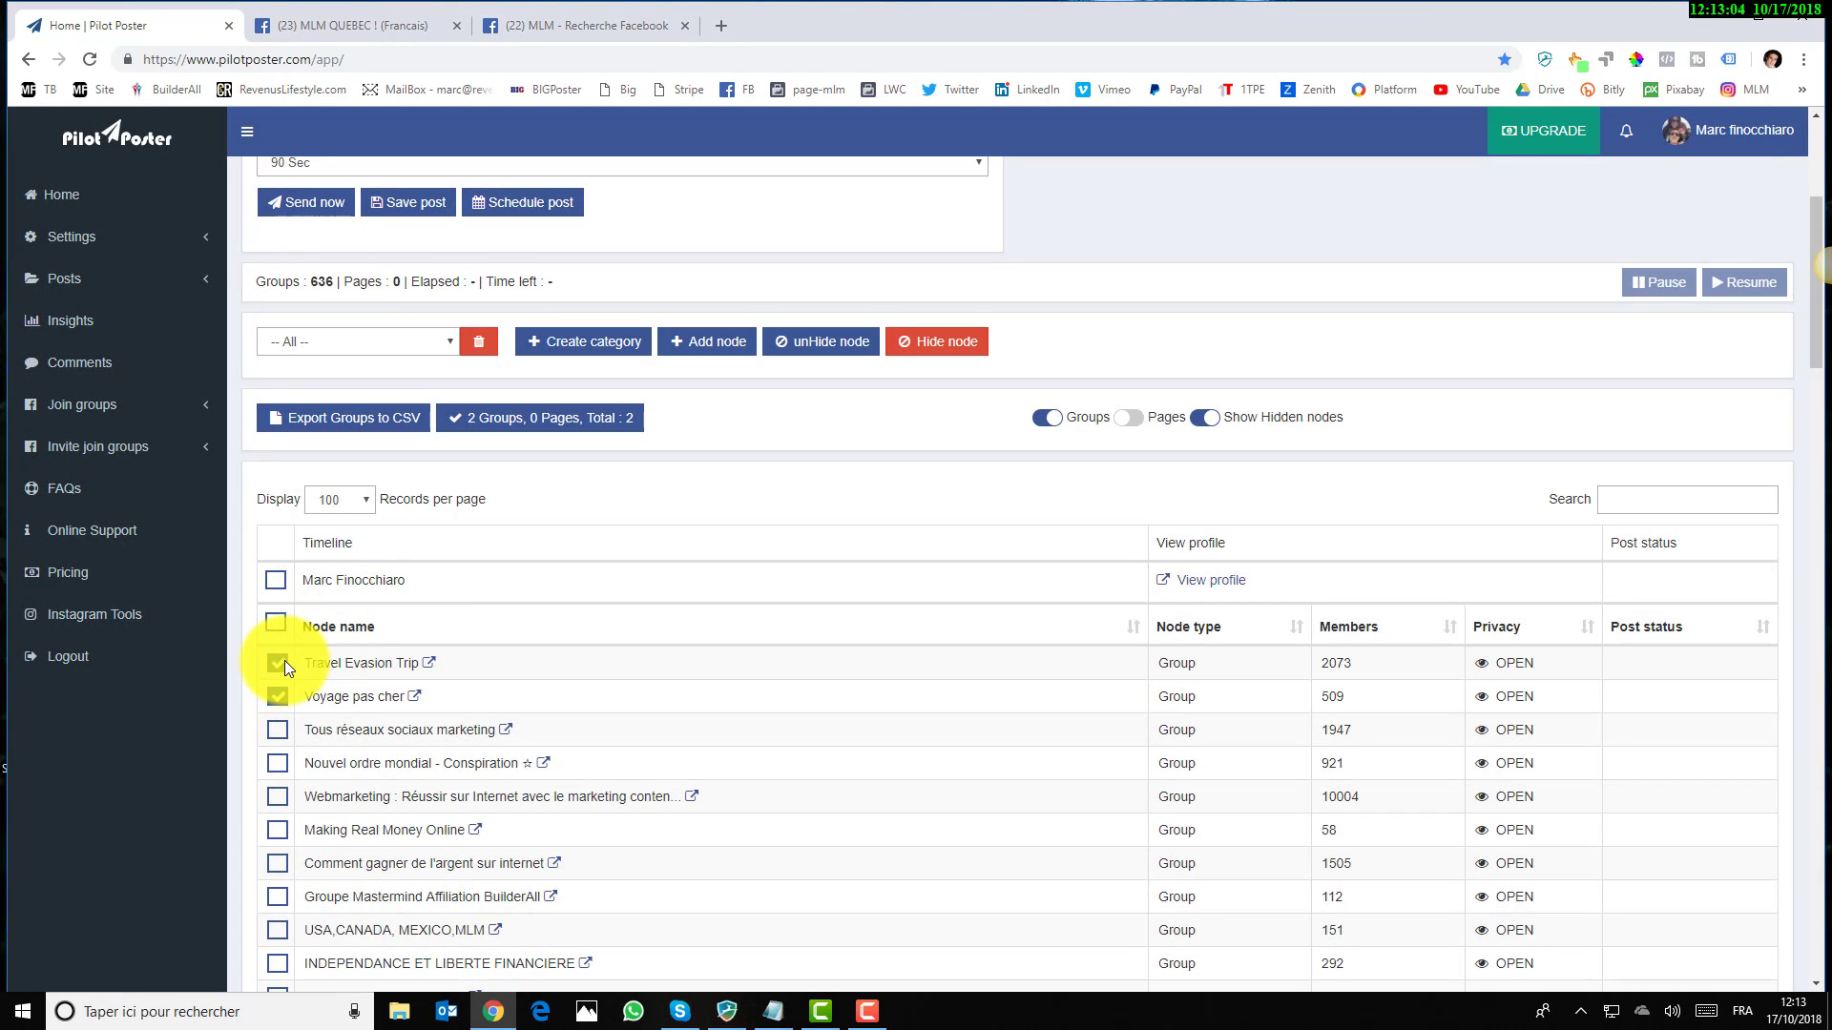
Create a new group category named "voyage 1" and reload the page
{"action": "left_click", "coordinate": [580, 350]}
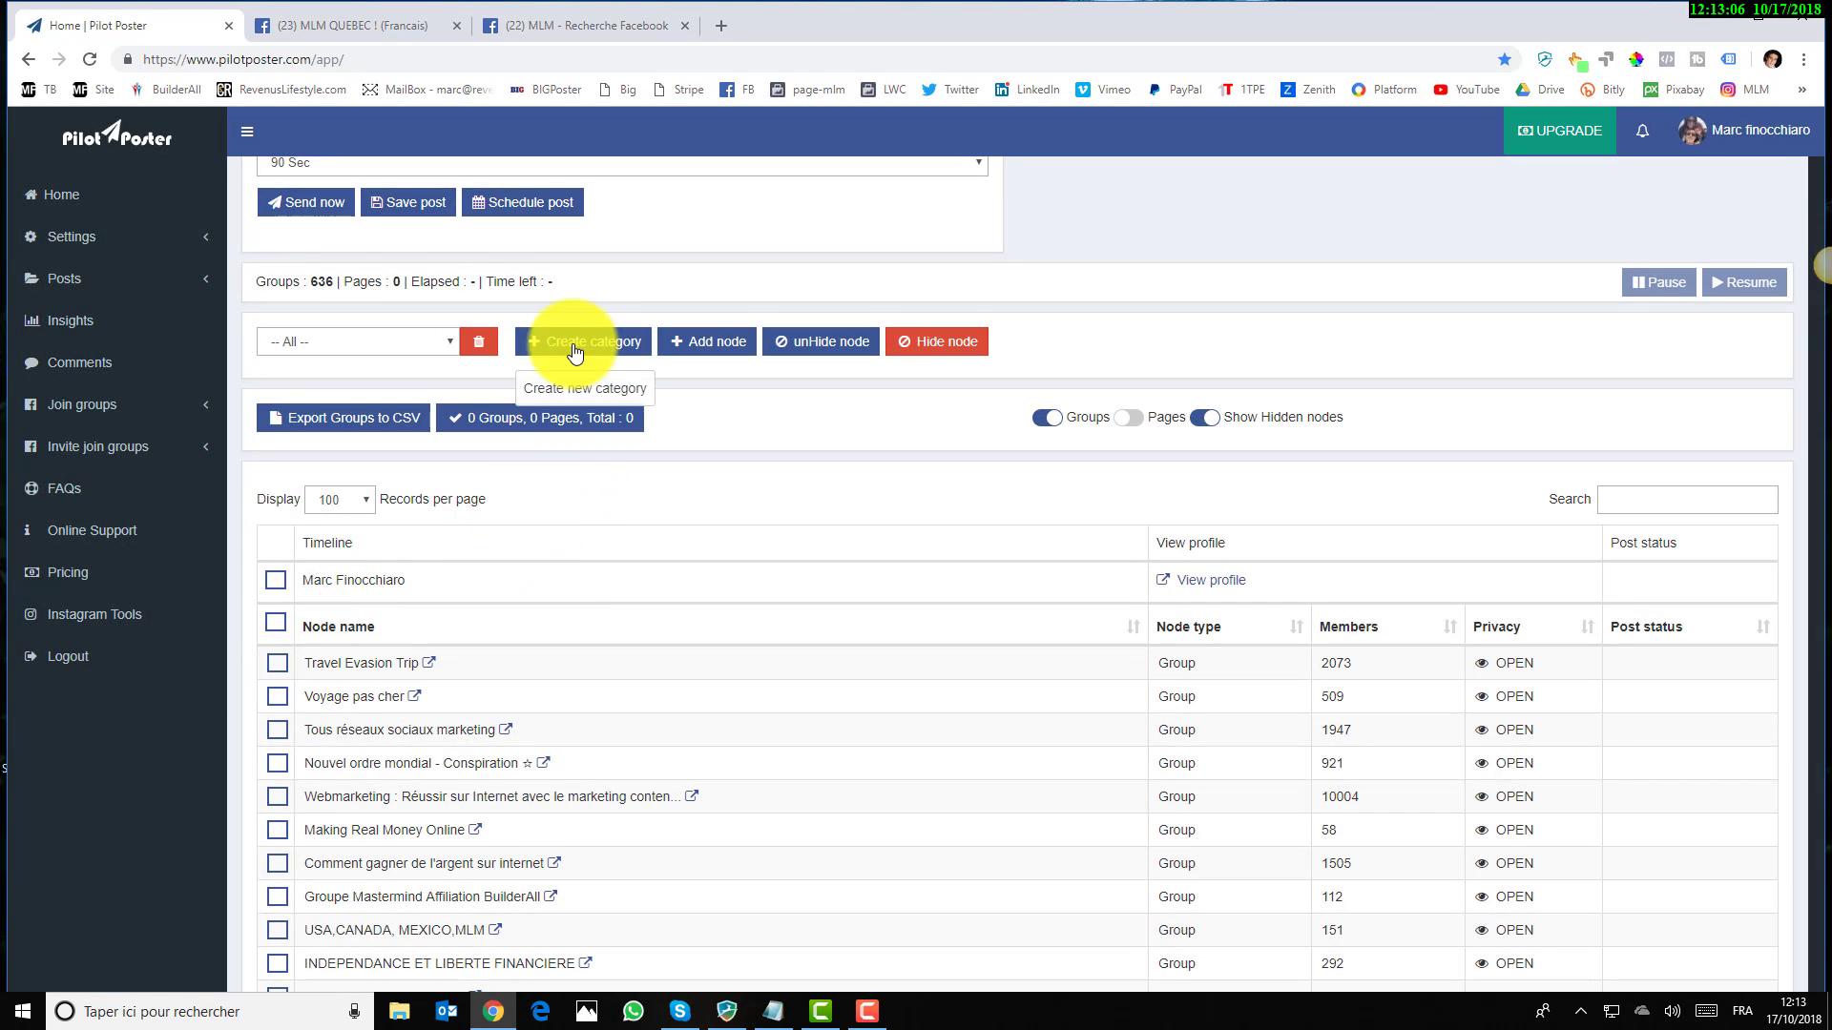
{"action": "left_click", "coordinate": [751, 203]}
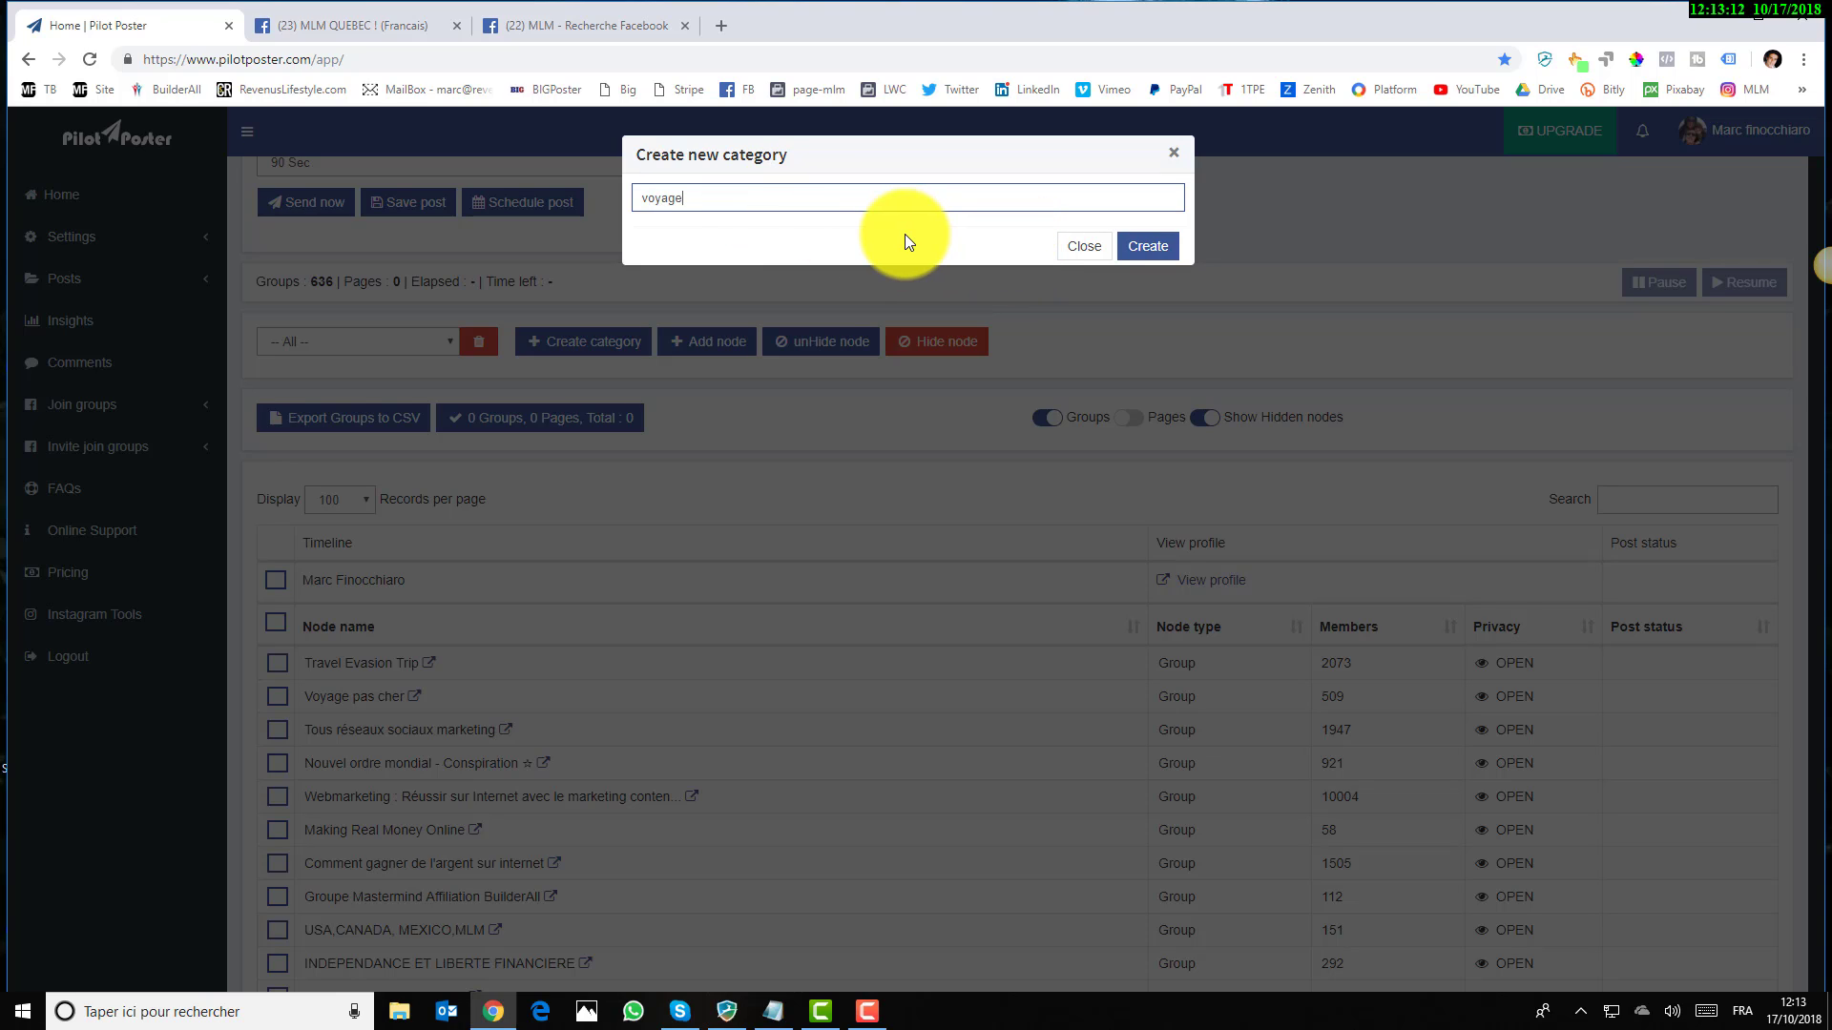
{"action": "type", "text": "1"}
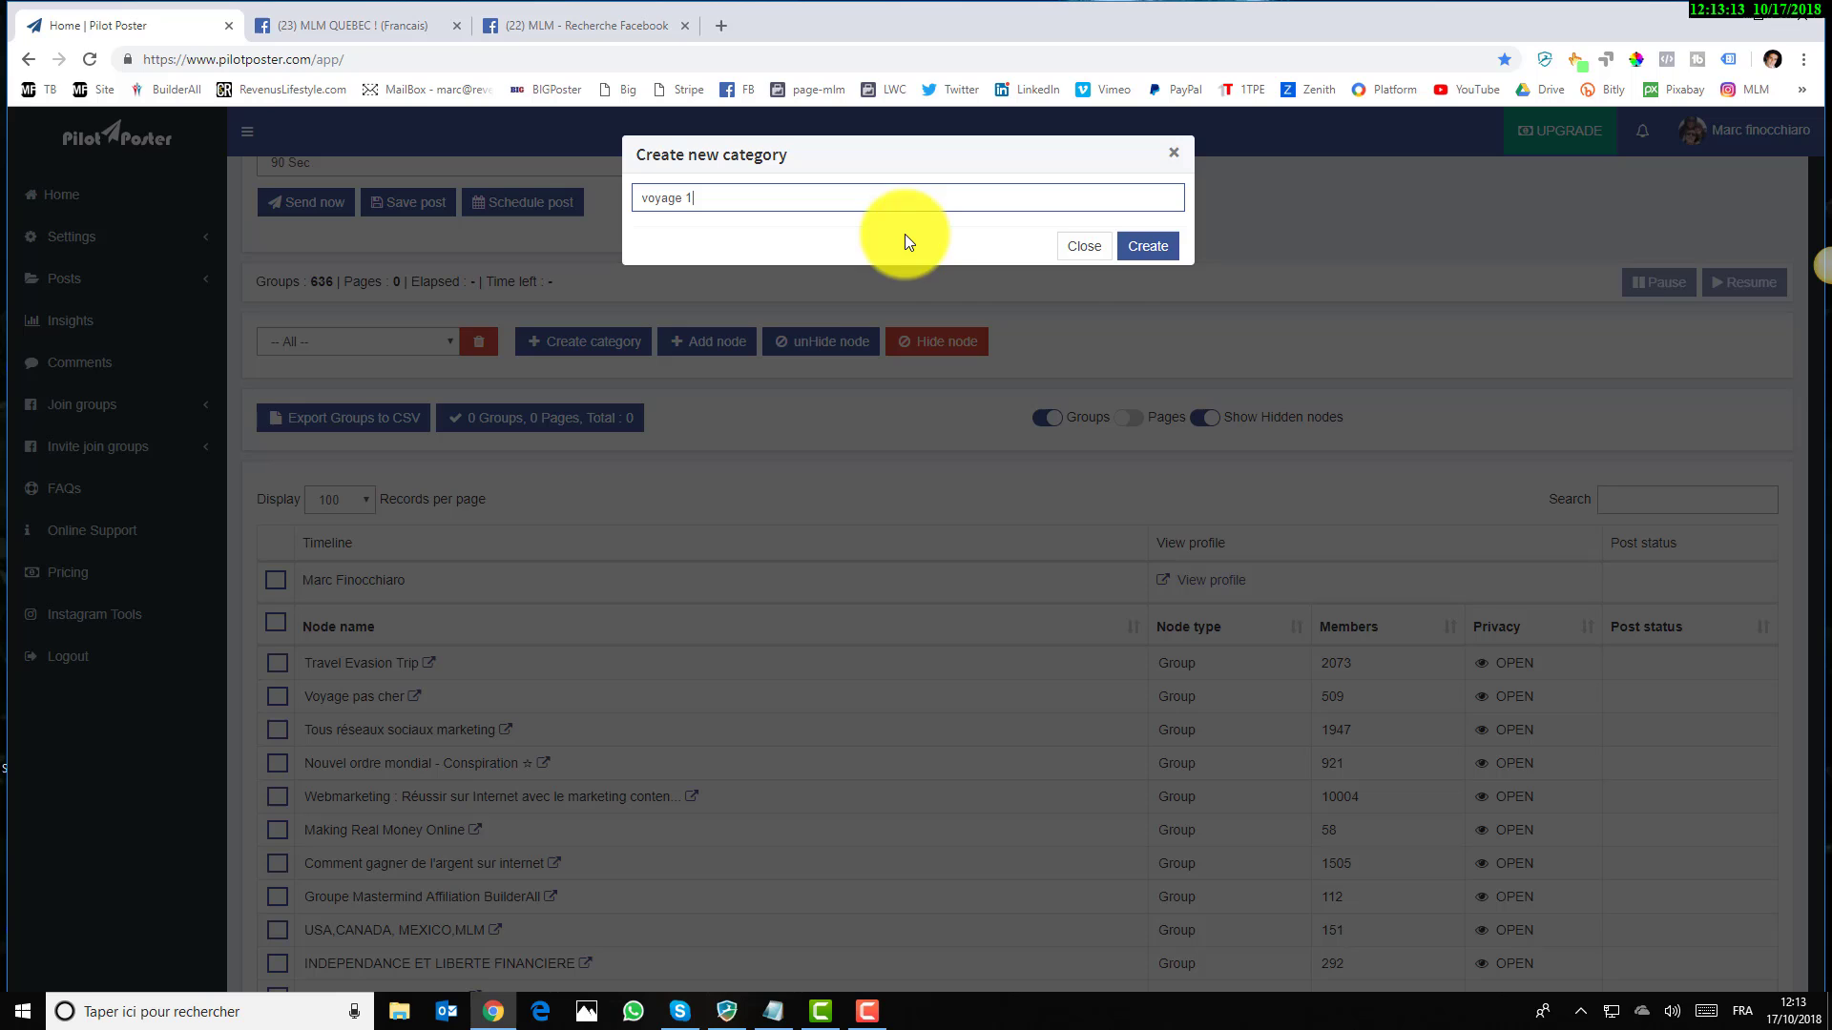
{"action": "left_click", "coordinate": [1145, 248]}
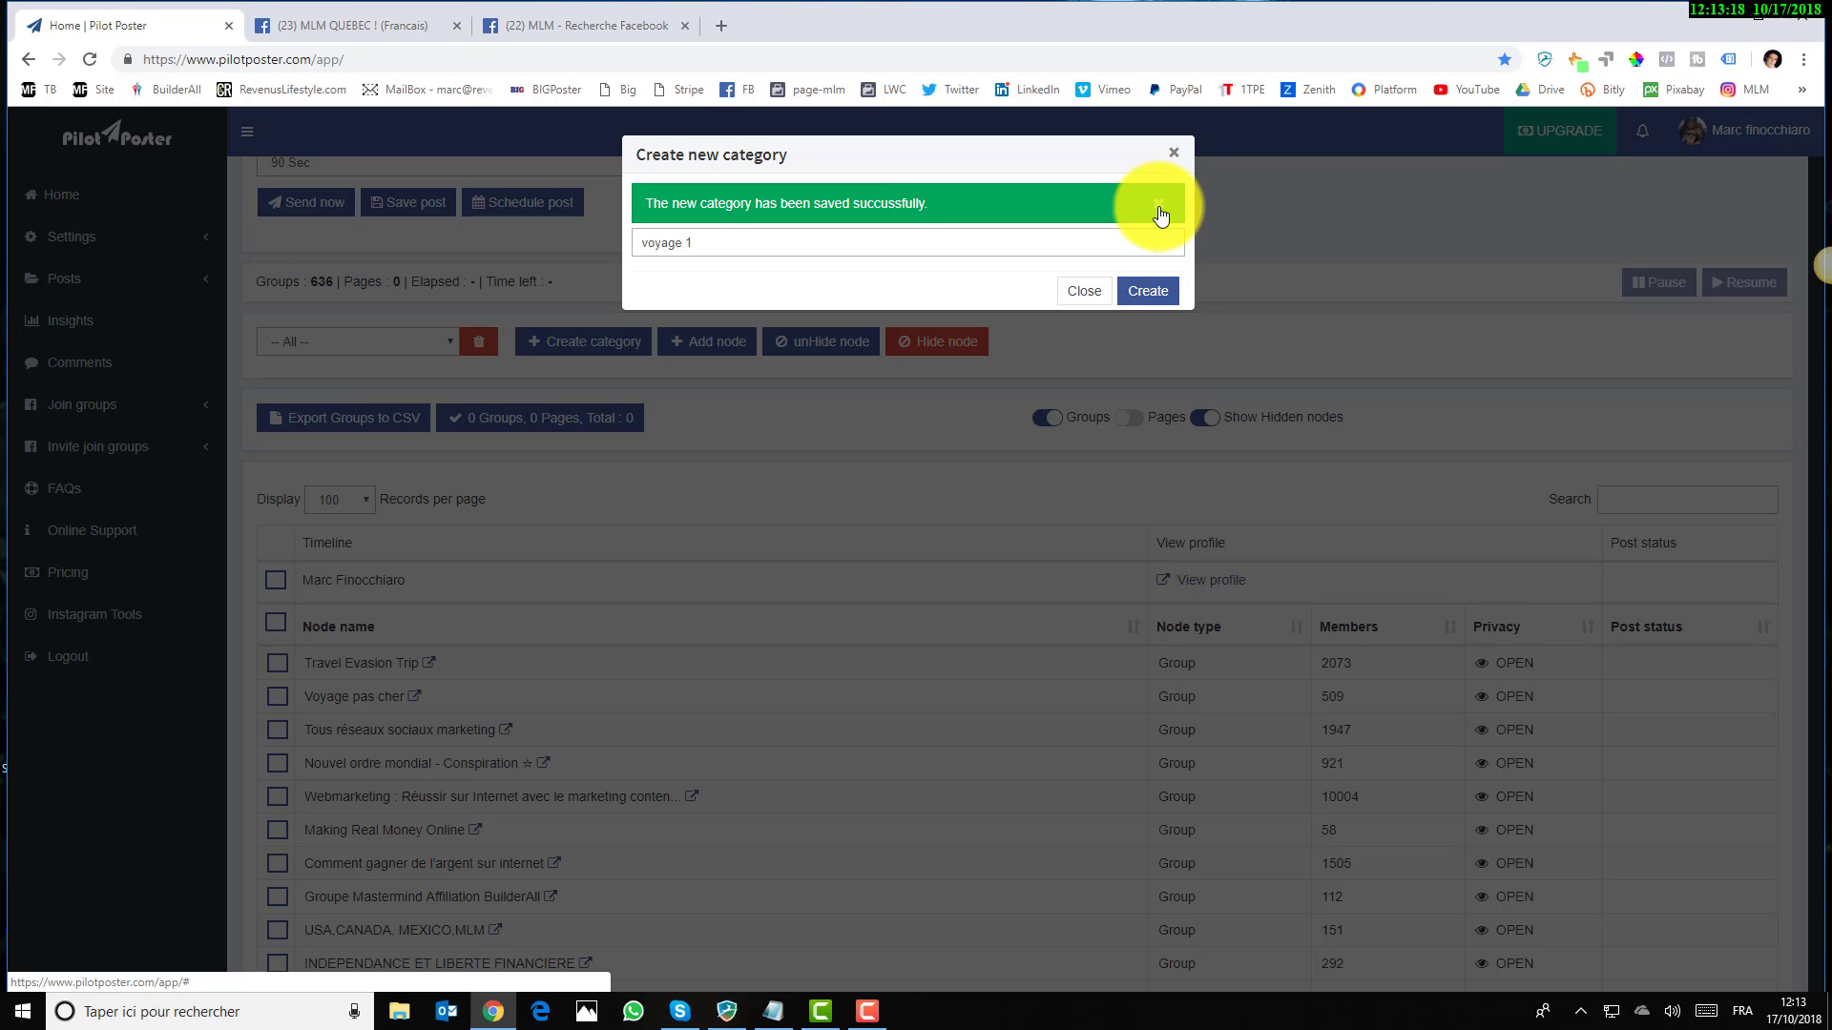
{"action": "left_click", "coordinate": [1078, 291]}
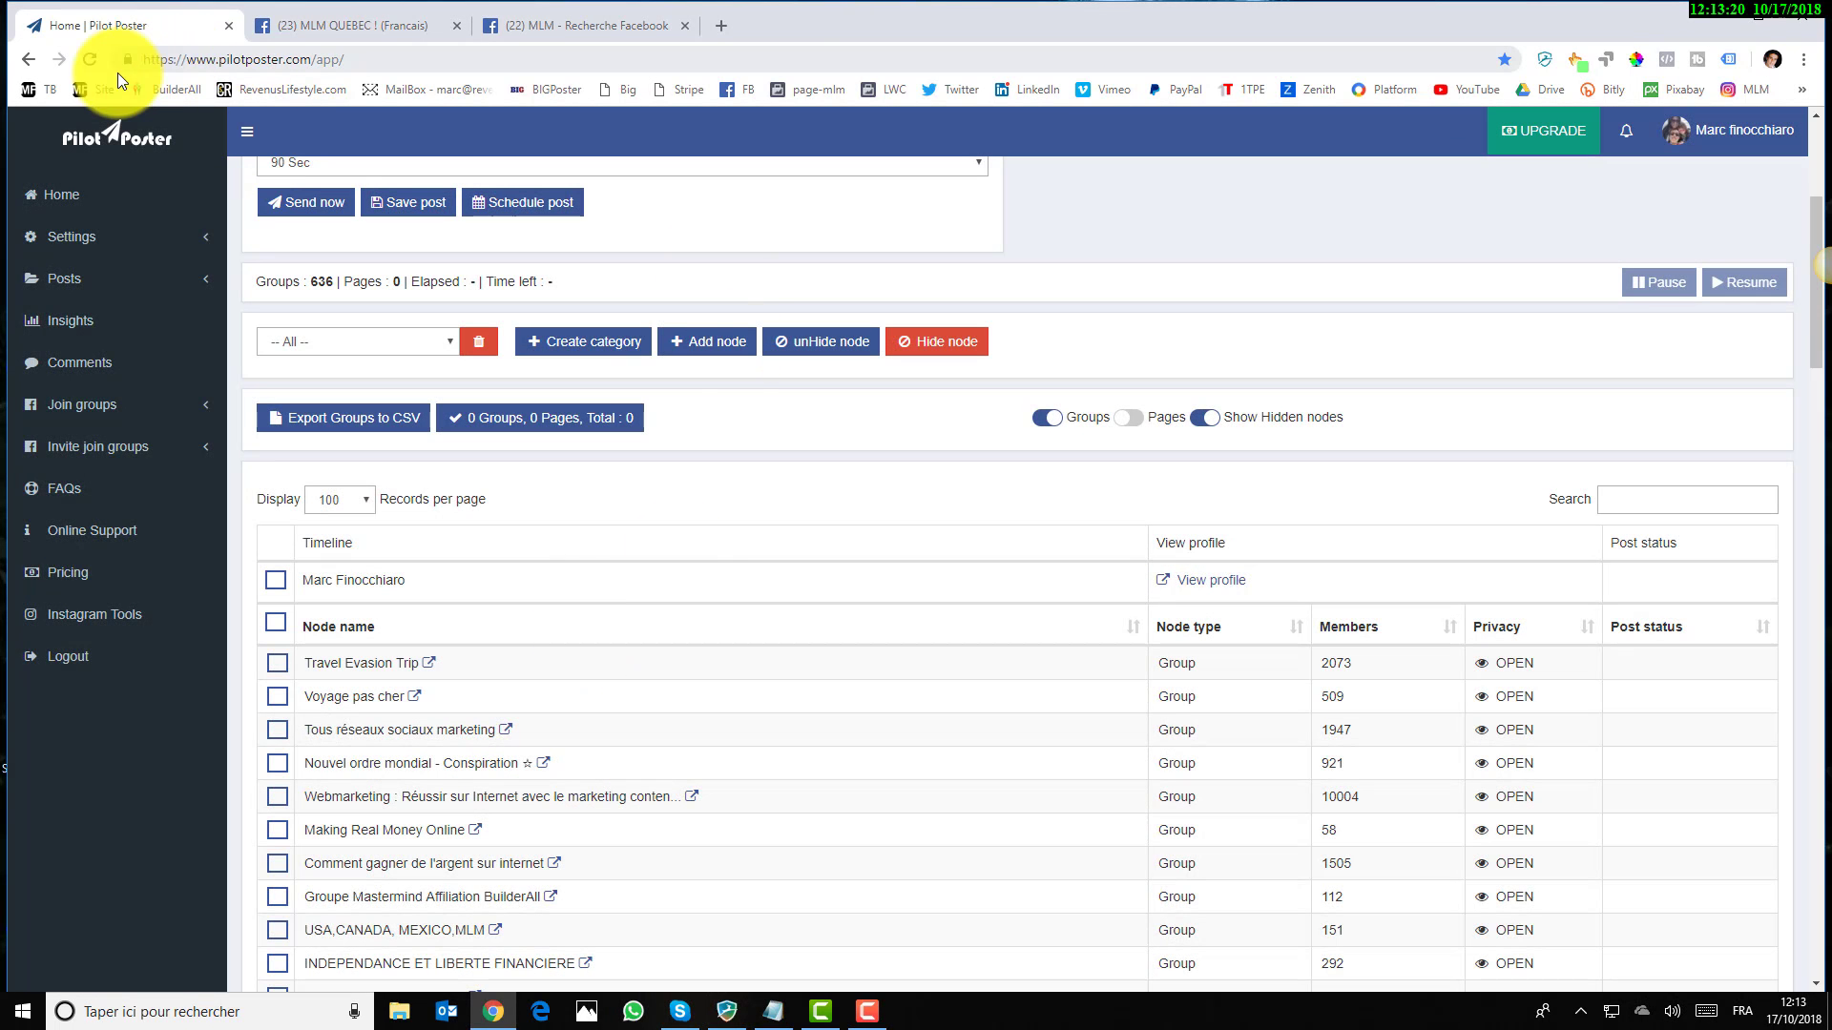
{"action": "left_click", "coordinate": [87, 61]}
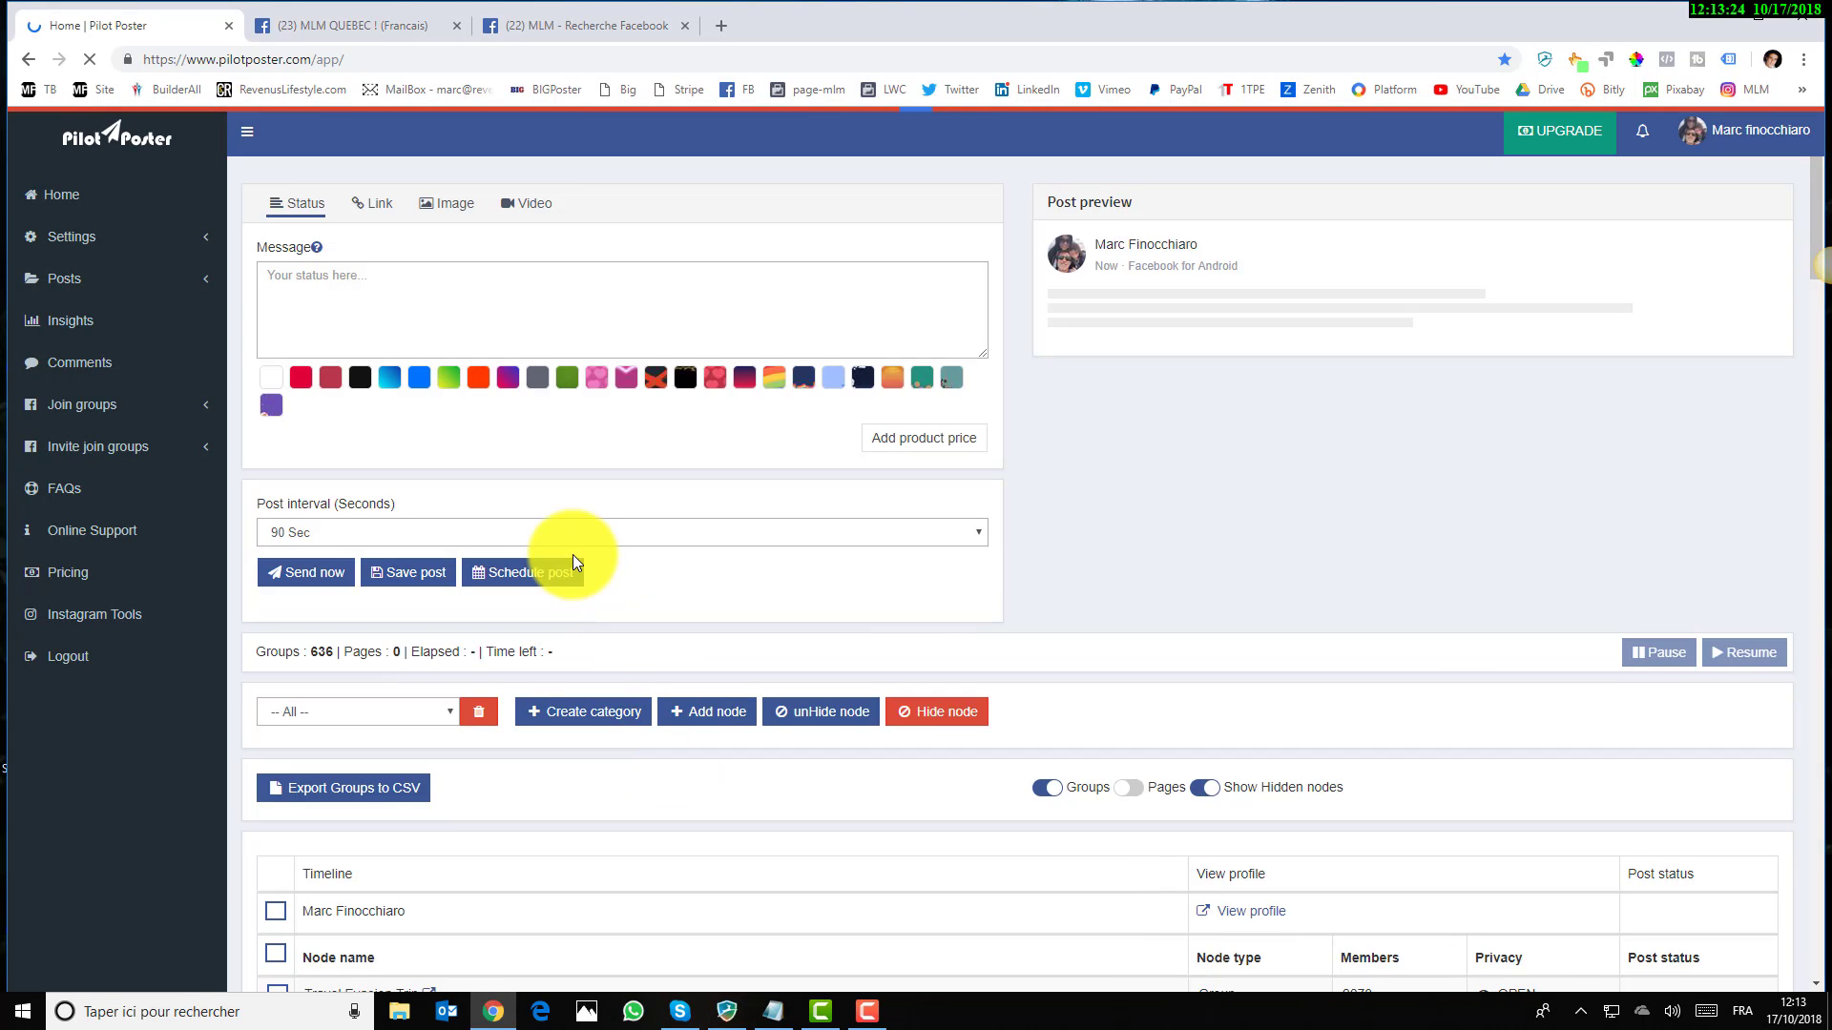
Search the joined groups list for "voyage" and for "travel", and clear the search
{"action": "scroll", "coordinate": [572, 563], "scroll_direction": "down", "scroll_amount": 2}
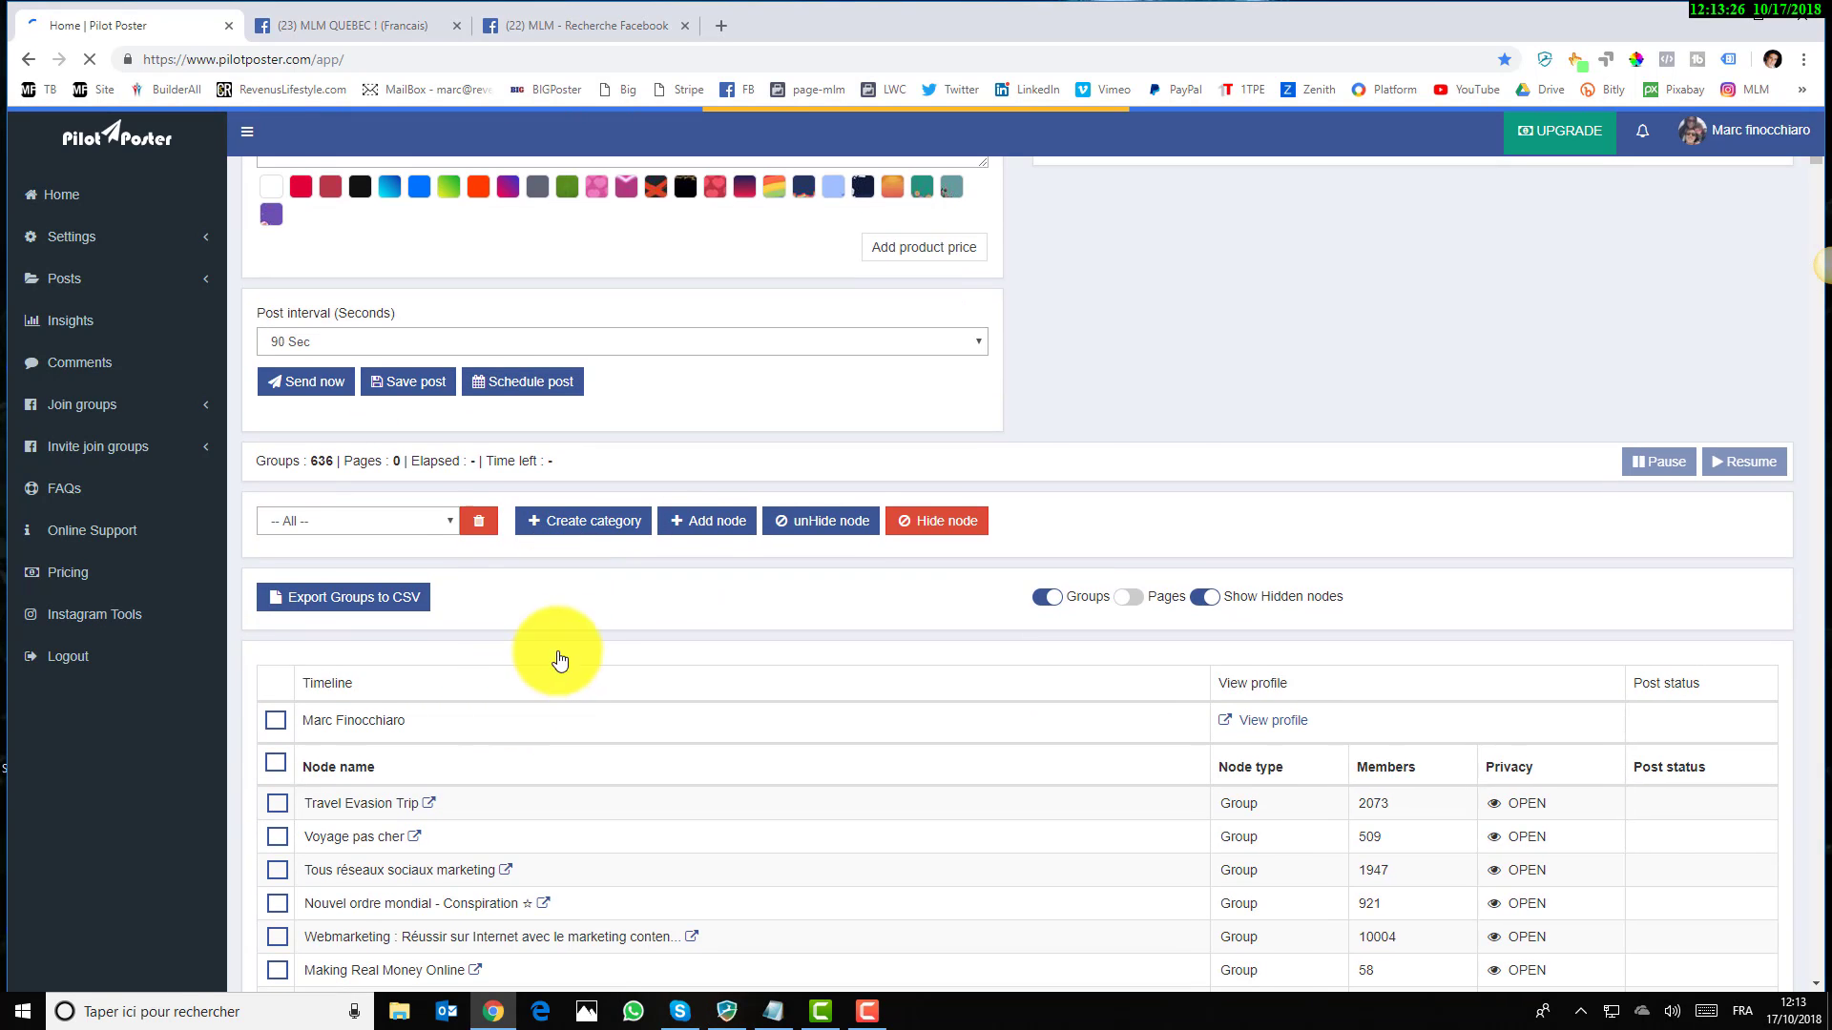
{"action": "scroll", "coordinate": [516, 672], "scroll_direction": "down", "scroll_amount": 2}
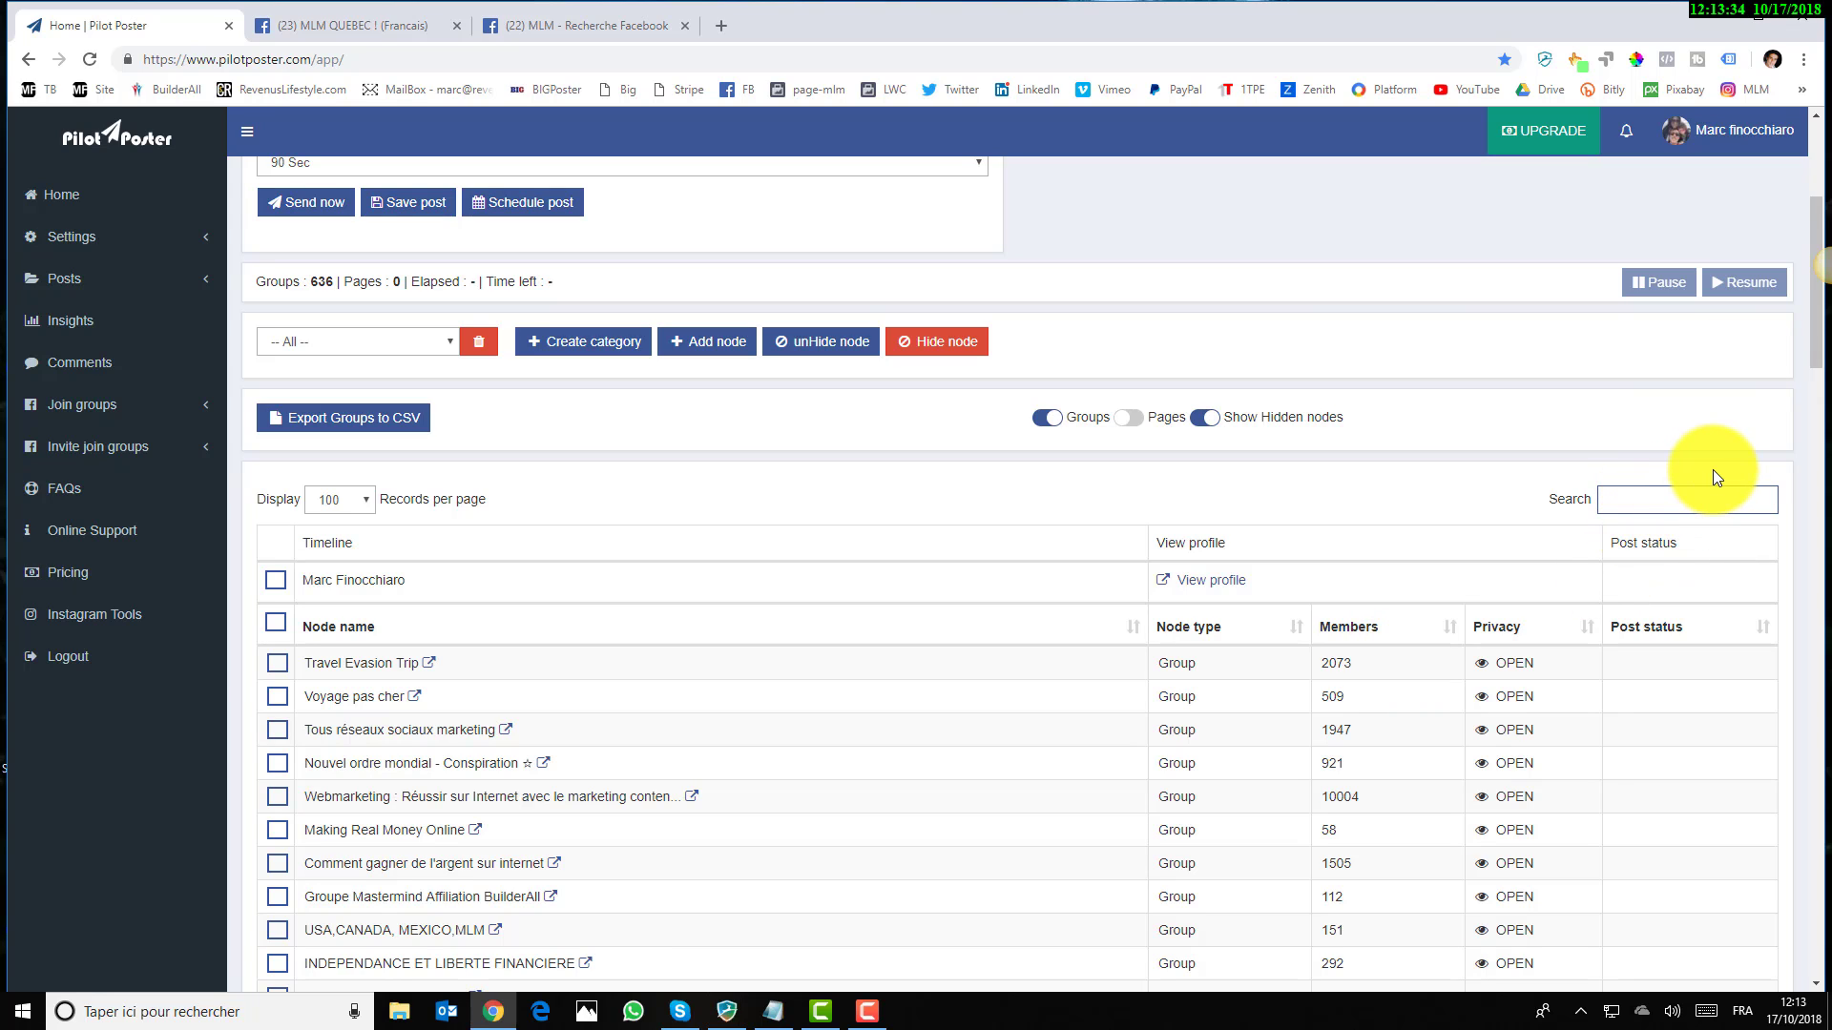
{"action": "type", "text": "v"}
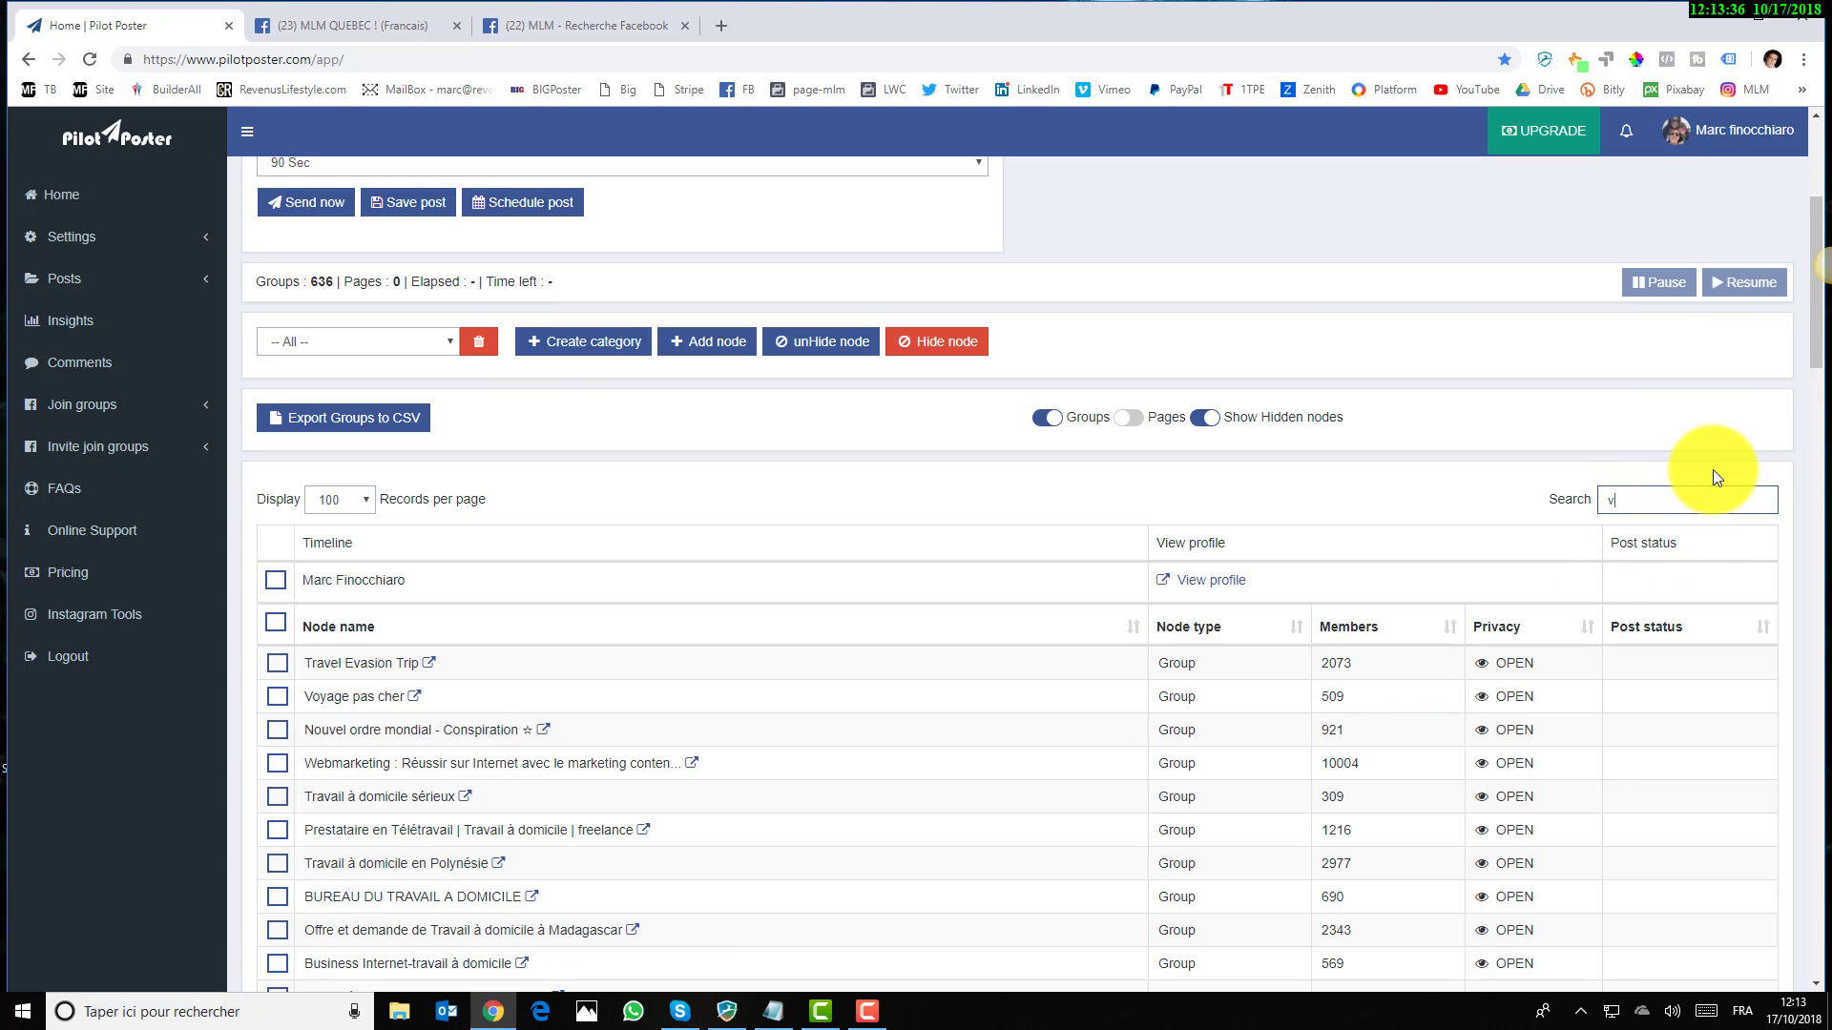
{"action": "type", "text": "oyage"}
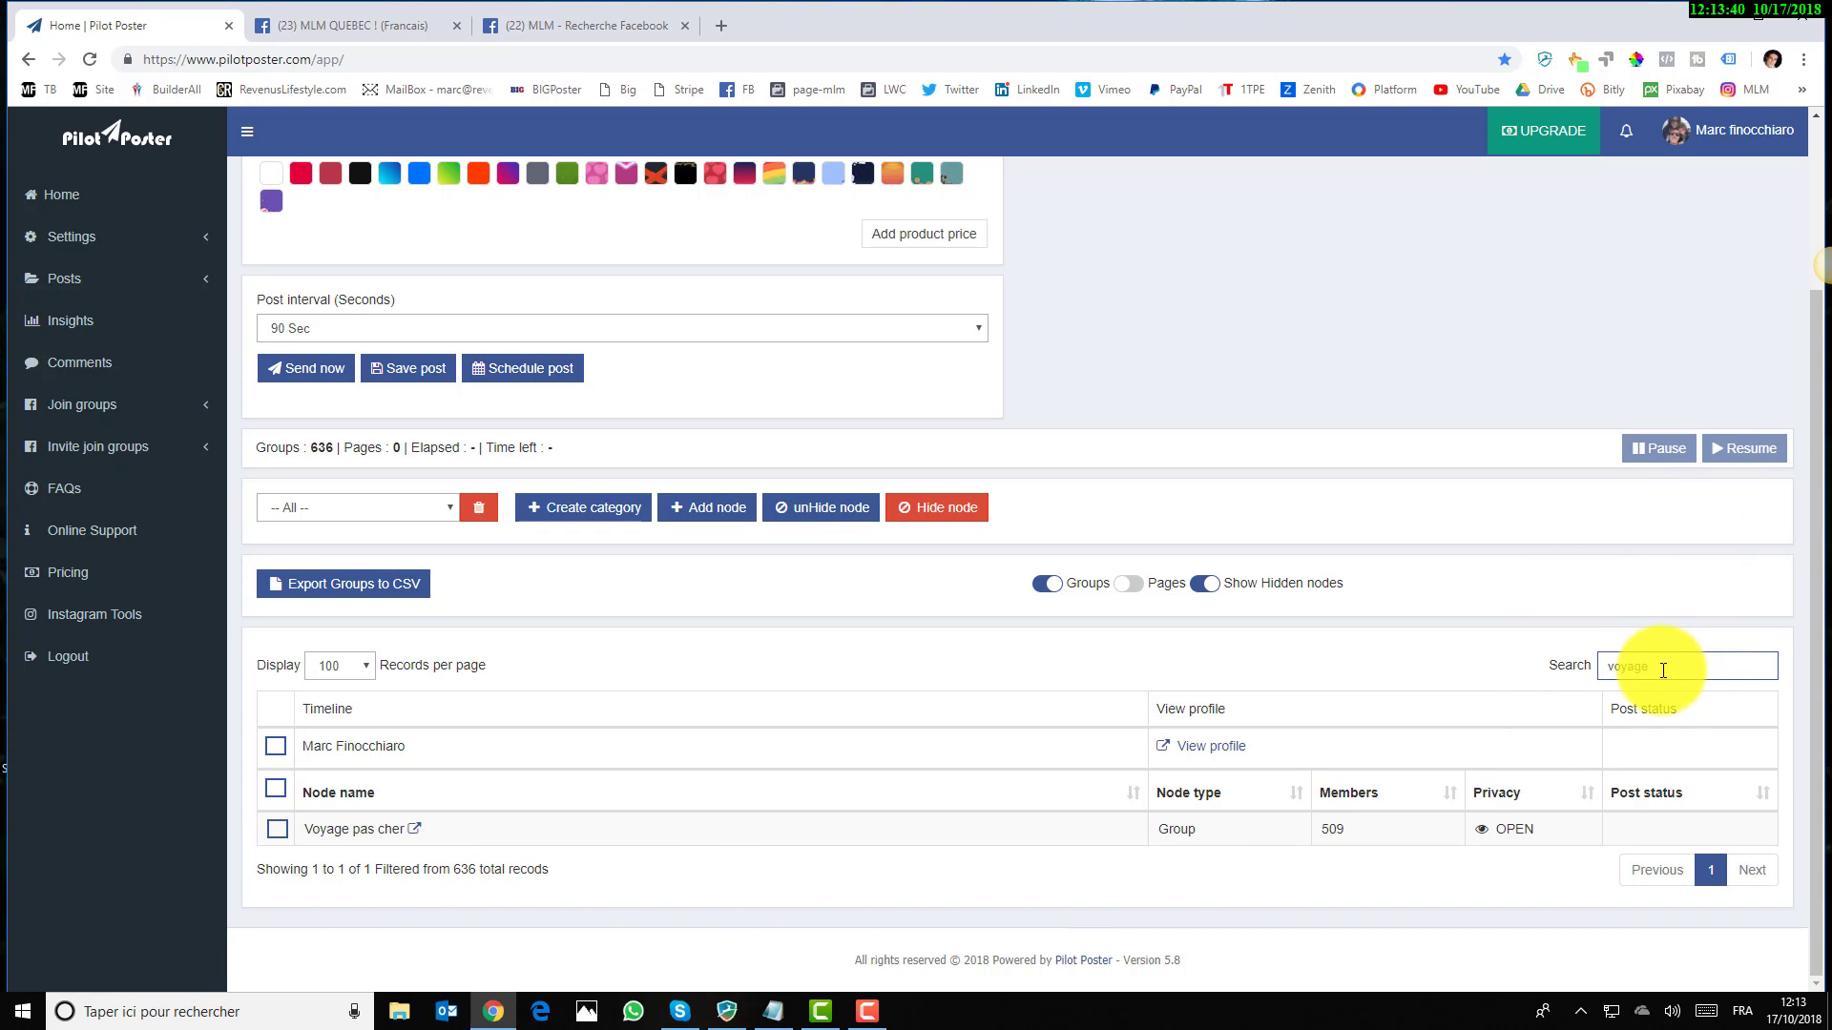
{"action": "left_click_drag", "start_coordinate": [1663, 671], "coordinate": [1602, 665]}
{"action": "type", "text": "travel"}
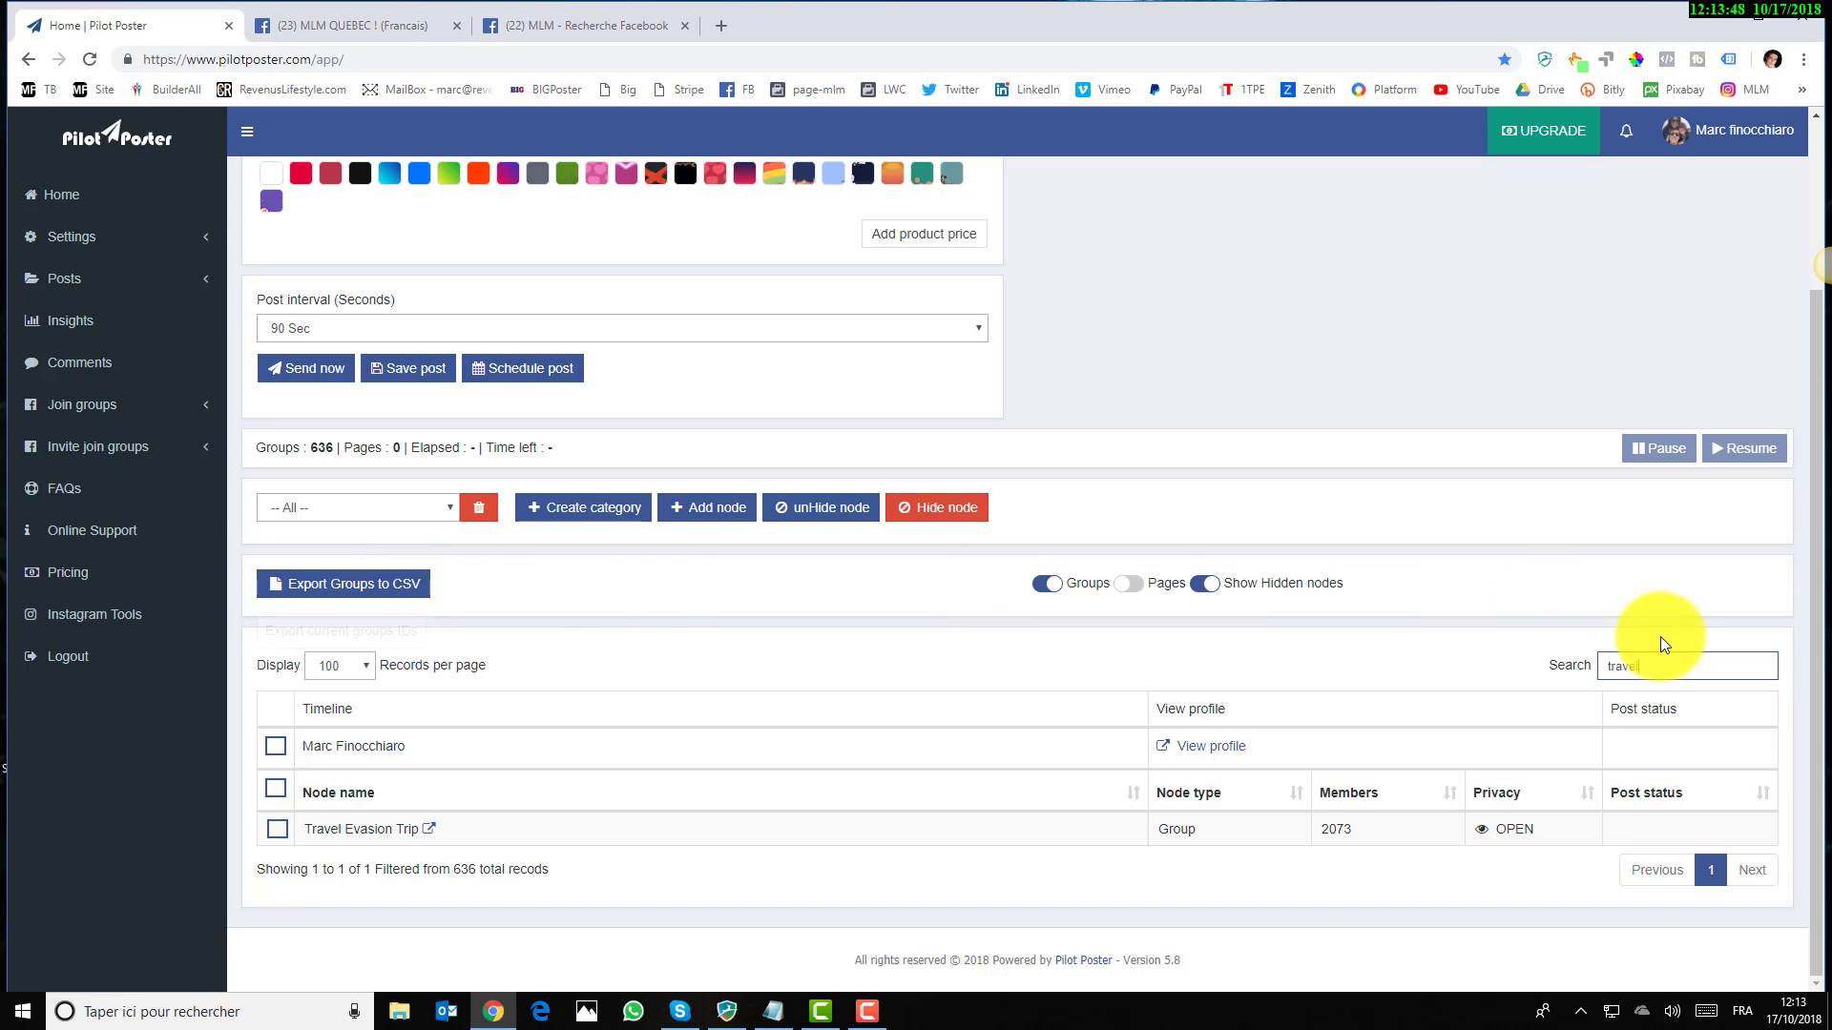
{"action": "left_click_drag", "start_coordinate": [1665, 657], "coordinate": [1566, 658]}
{"action": "key", "text": "BackSpace"}
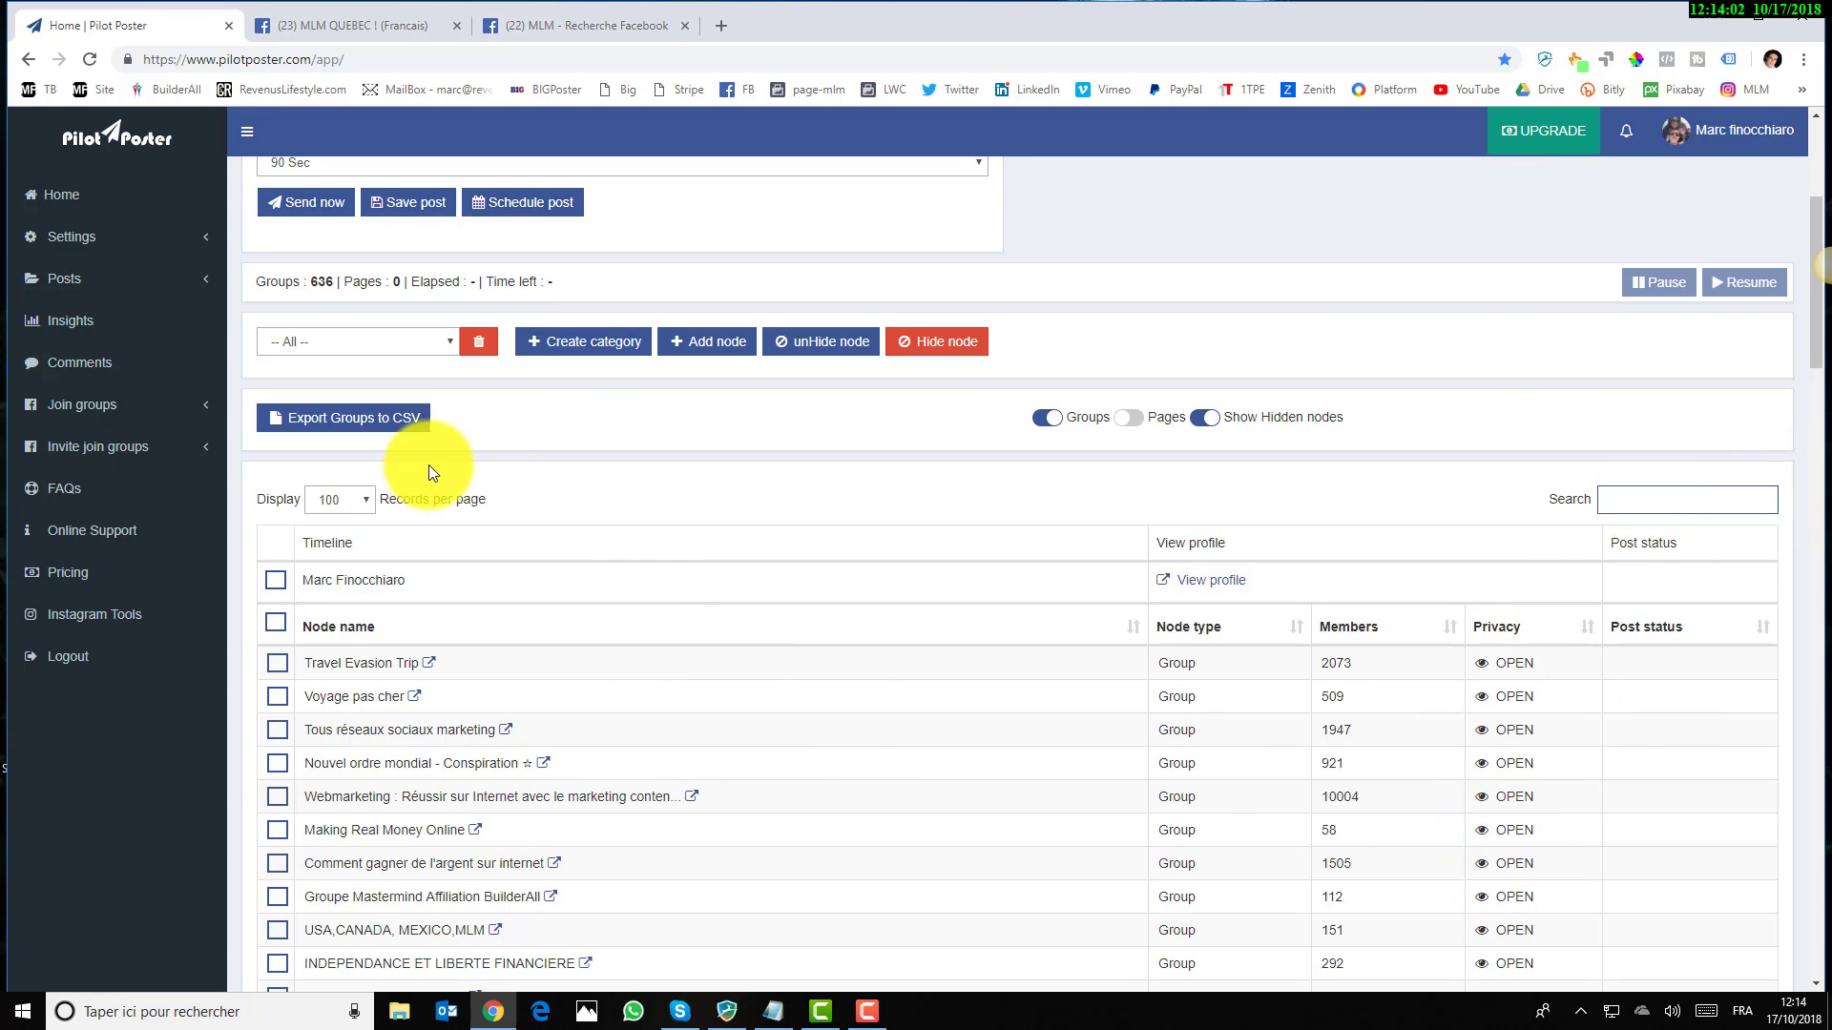
Add the Travel Evasion Trip and Voyage pas cher groups to the "voyage 1" category
{"action": "left_click", "coordinate": [275, 663]}
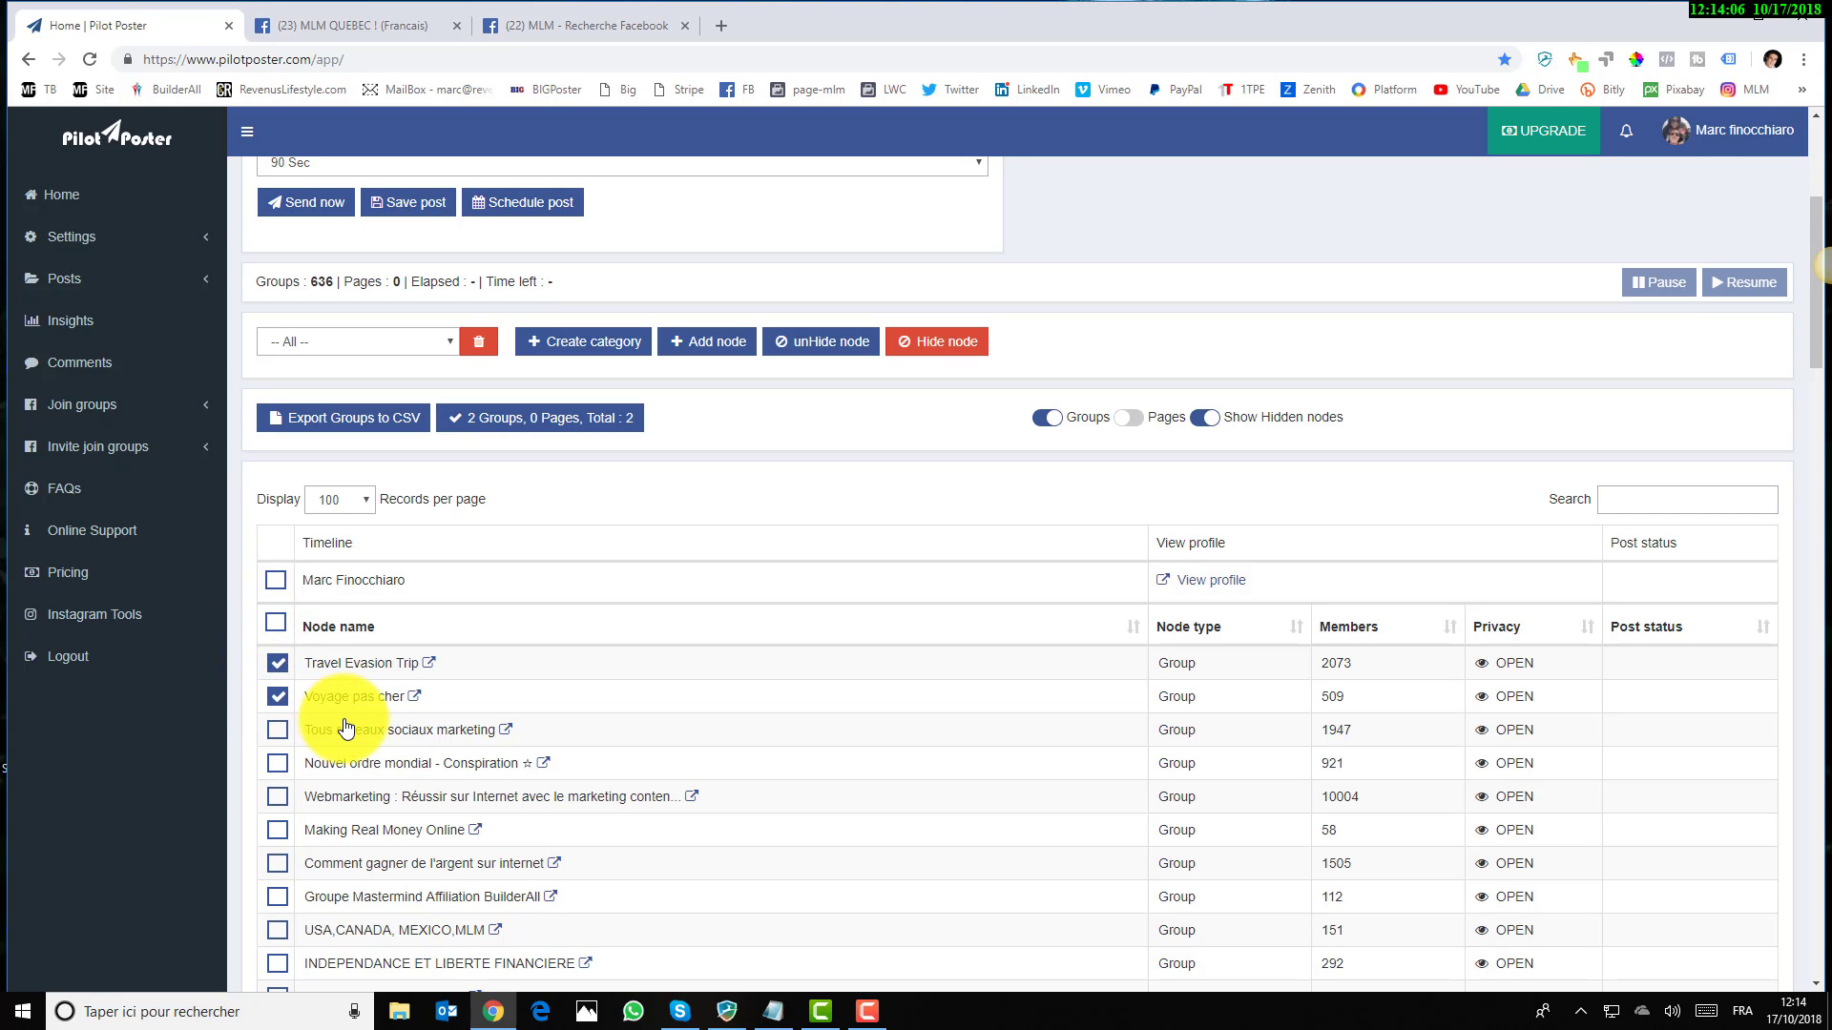
{"action": "left_click", "coordinate": [691, 345]}
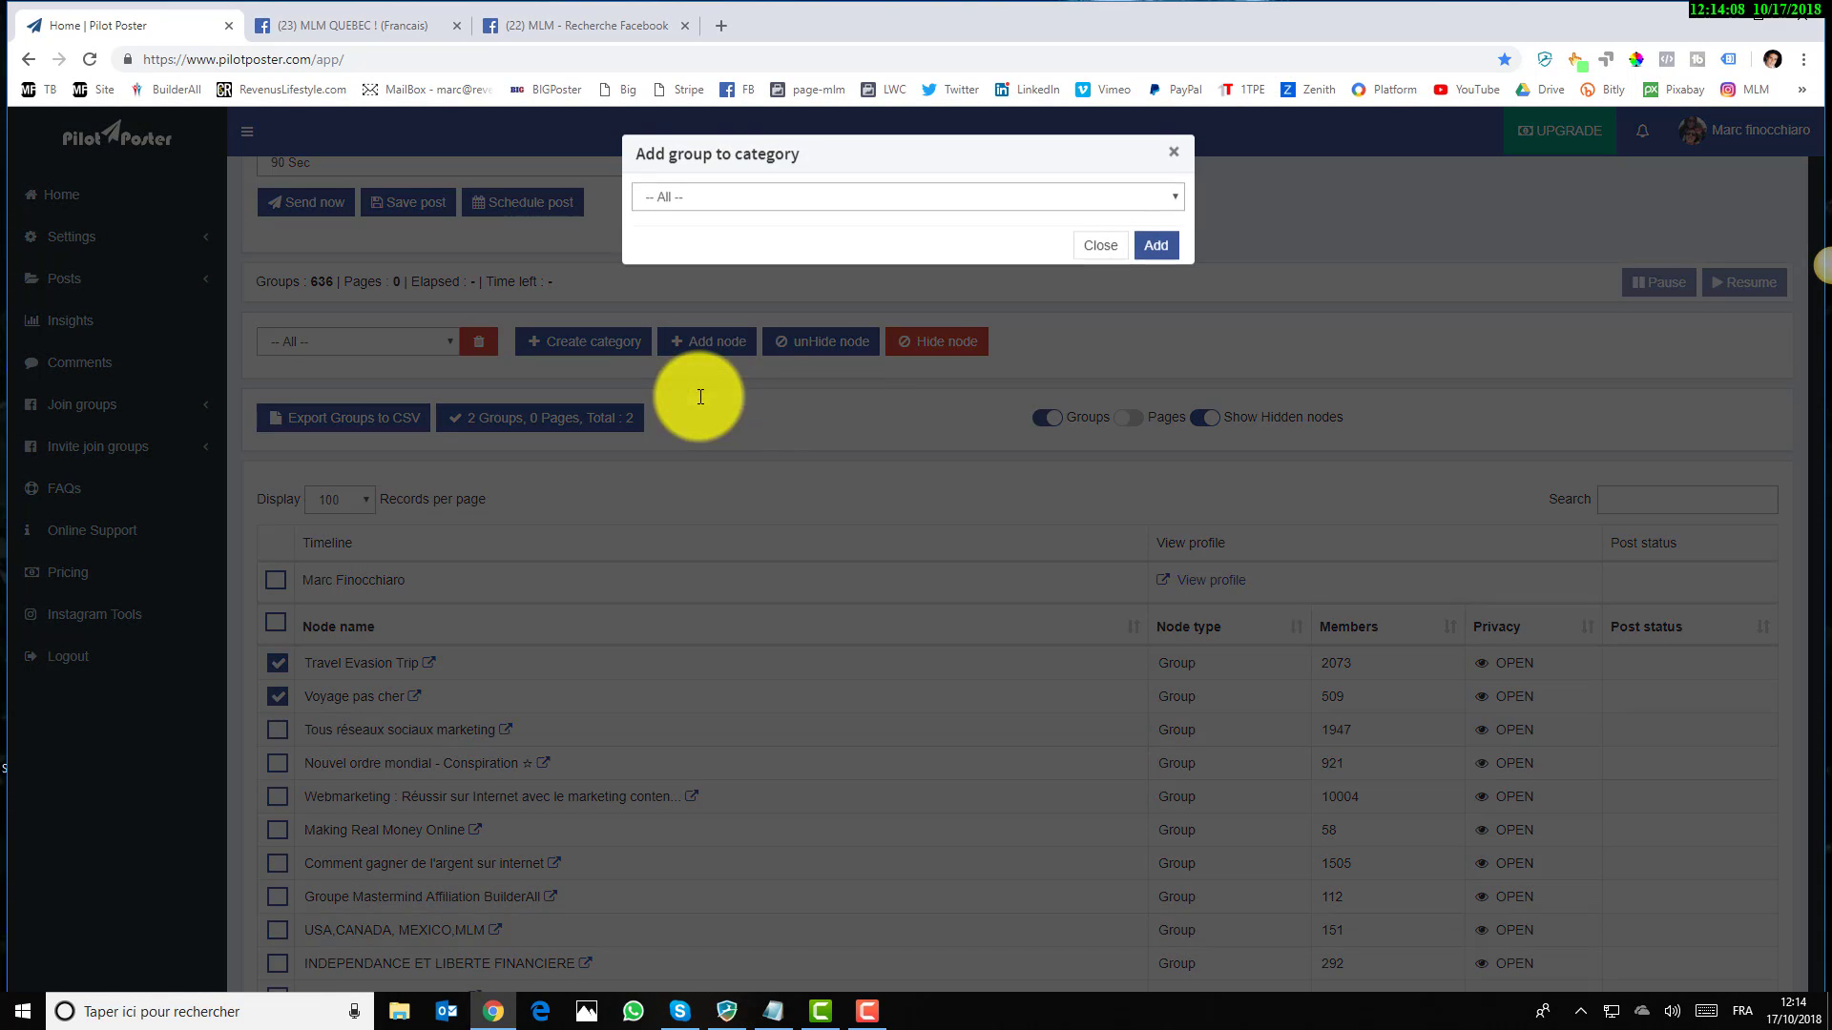
{"action": "left_click", "coordinate": [1165, 194]}
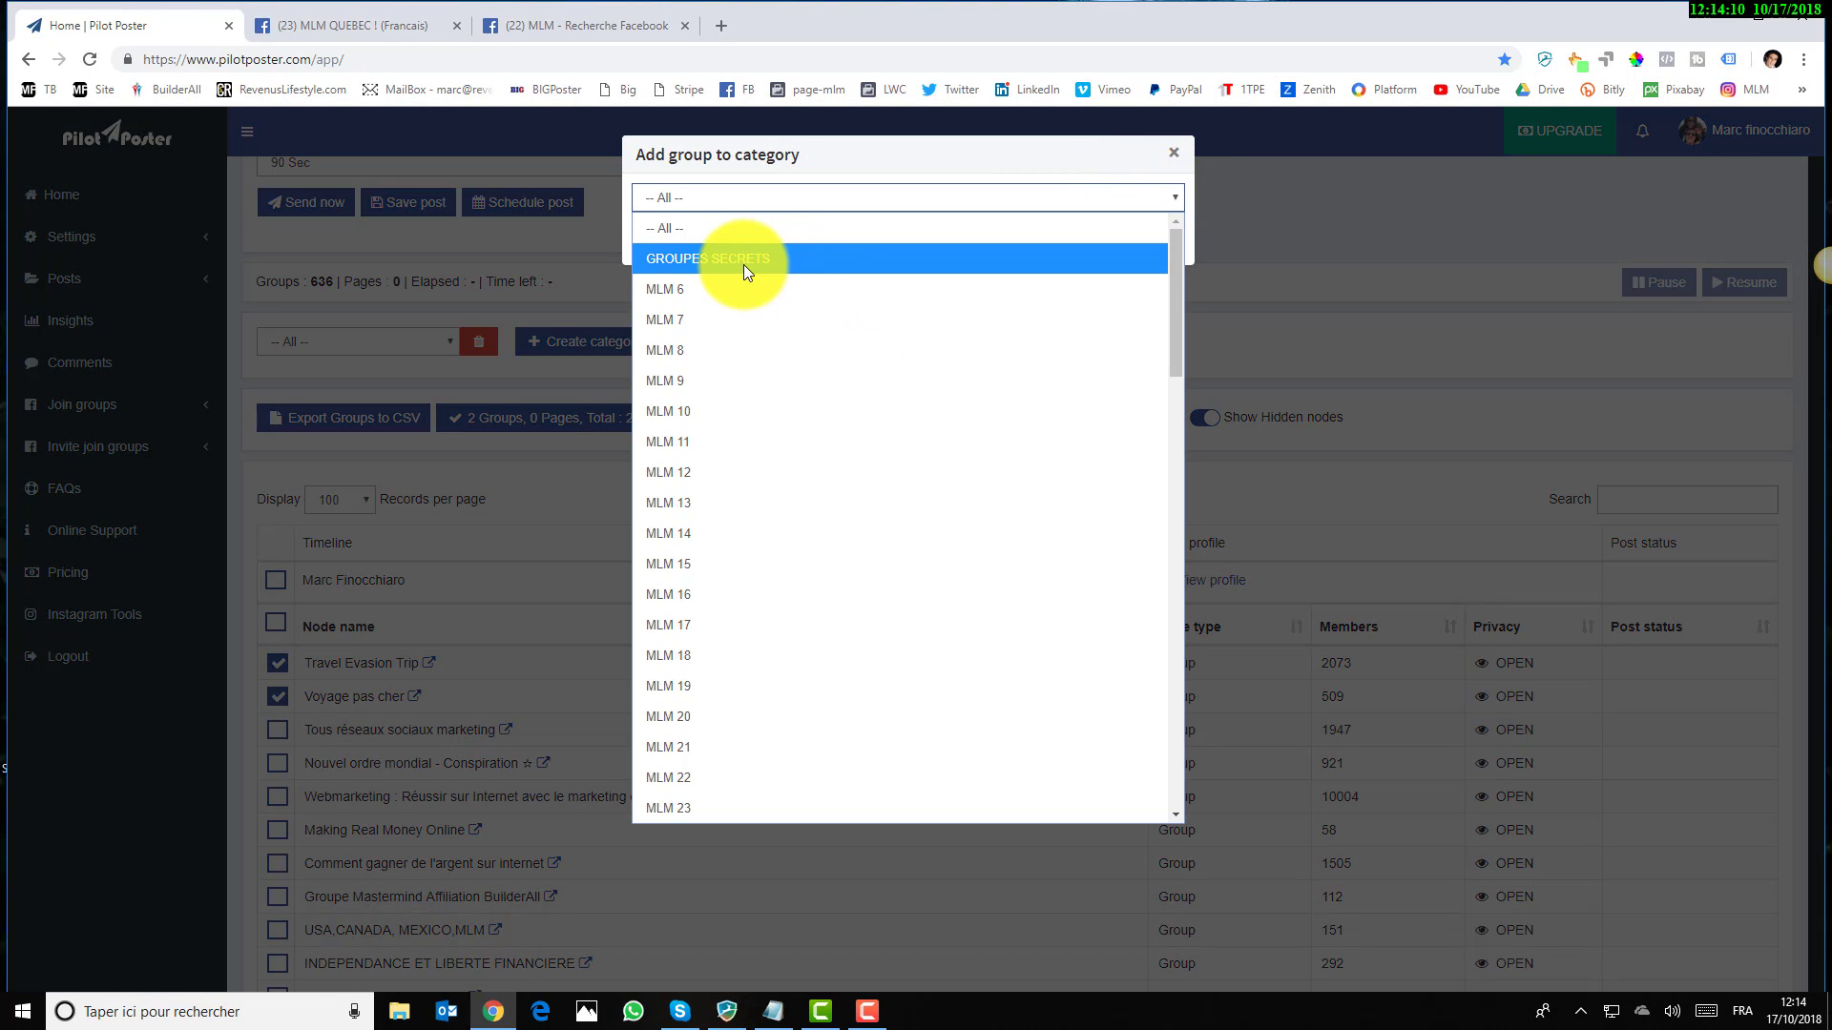
{"action": "scroll", "coordinate": [743, 265], "scroll_direction": "down", "scroll_amount": 20}
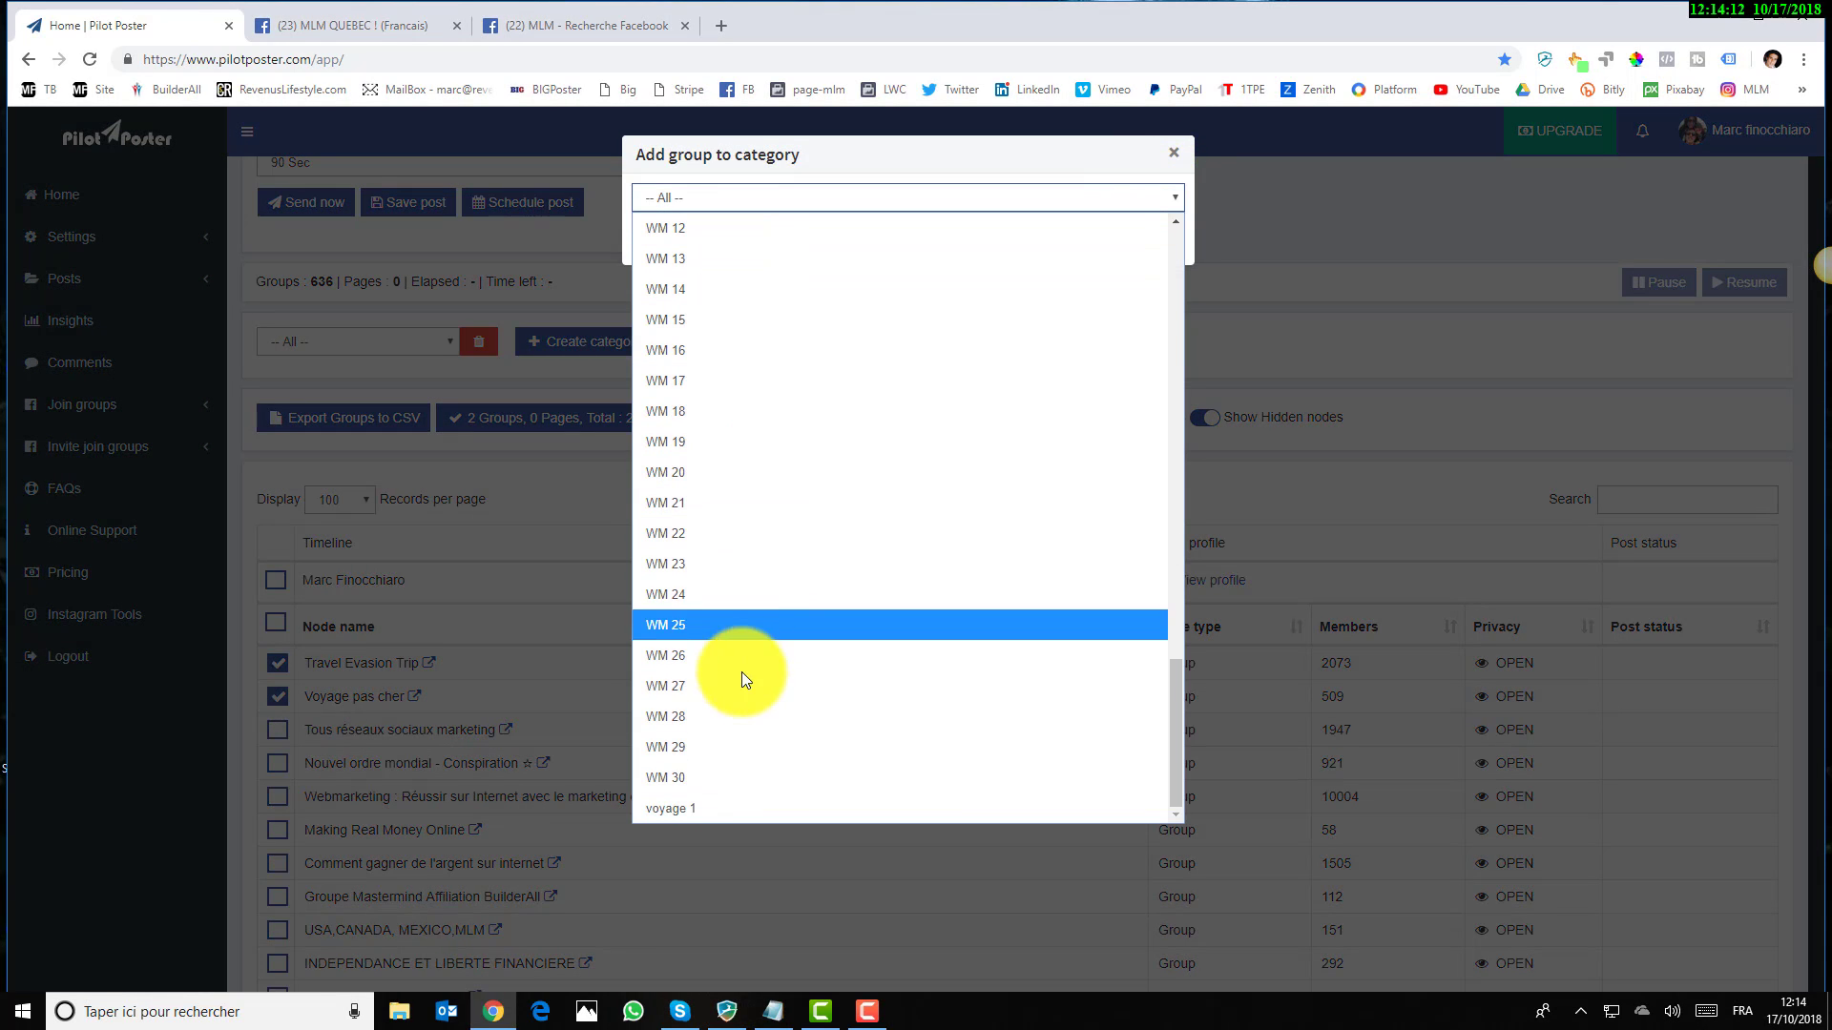
{"action": "left_click", "coordinate": [662, 809]}
{"action": "left_click", "coordinate": [1172, 266]}
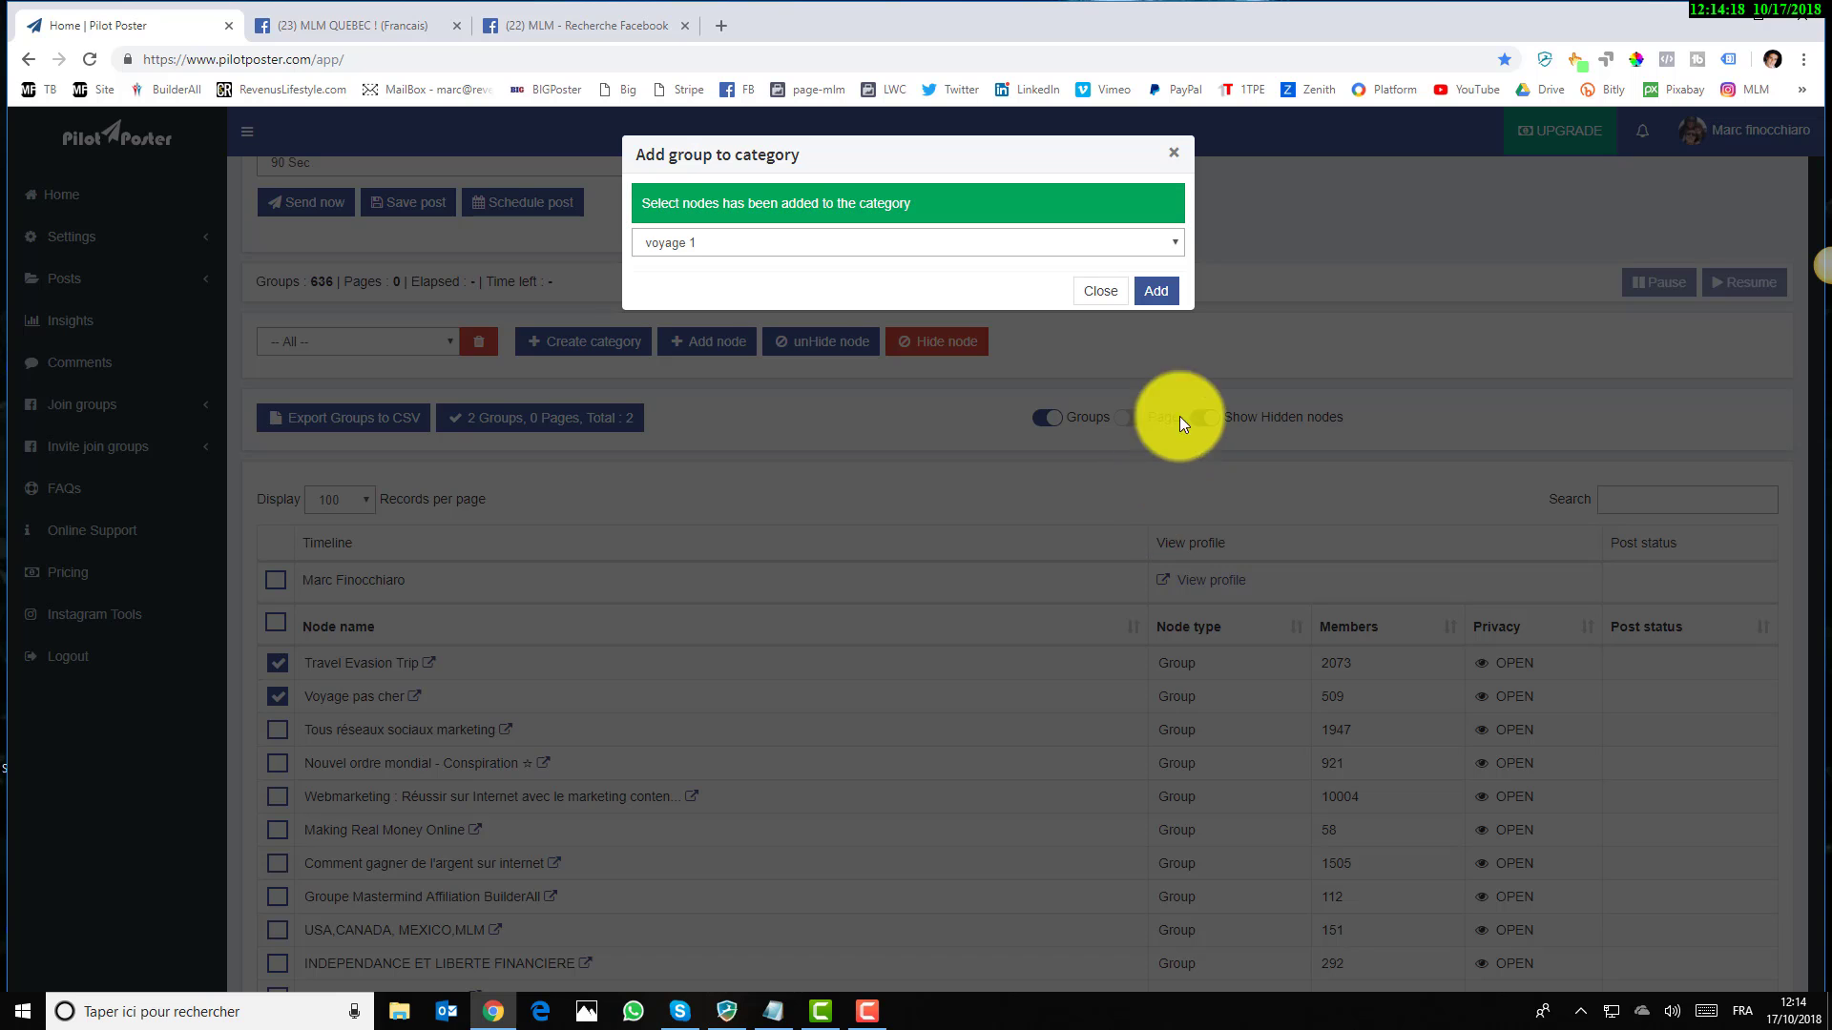
{"action": "left_click", "coordinate": [1102, 290]}
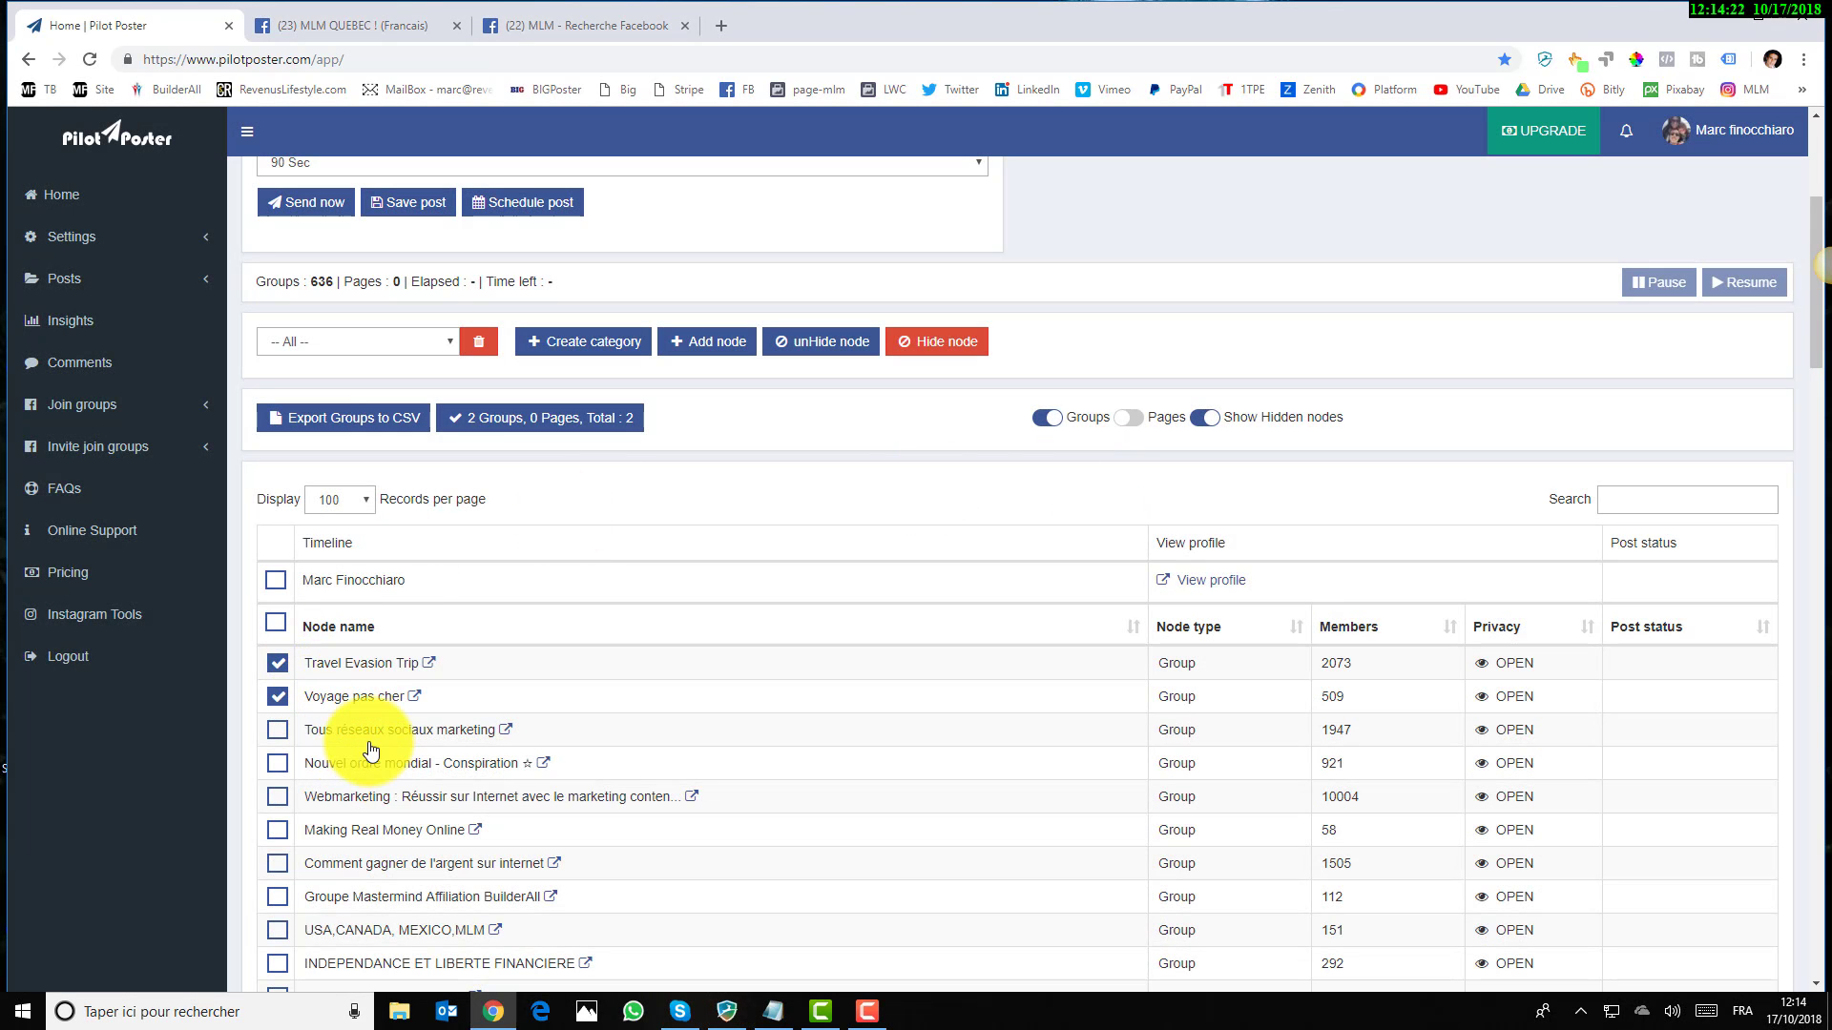
Extend the selection with the four groups from Tous réseaux sociaux marketing to Making Real Money Online, and add all selected groups to category WM 18
{"action": "left_click", "coordinate": [278, 730]}
{"action": "left_click", "coordinate": [277, 764]}
{"action": "left_click", "coordinate": [278, 798]}
{"action": "left_click", "coordinate": [277, 828]}
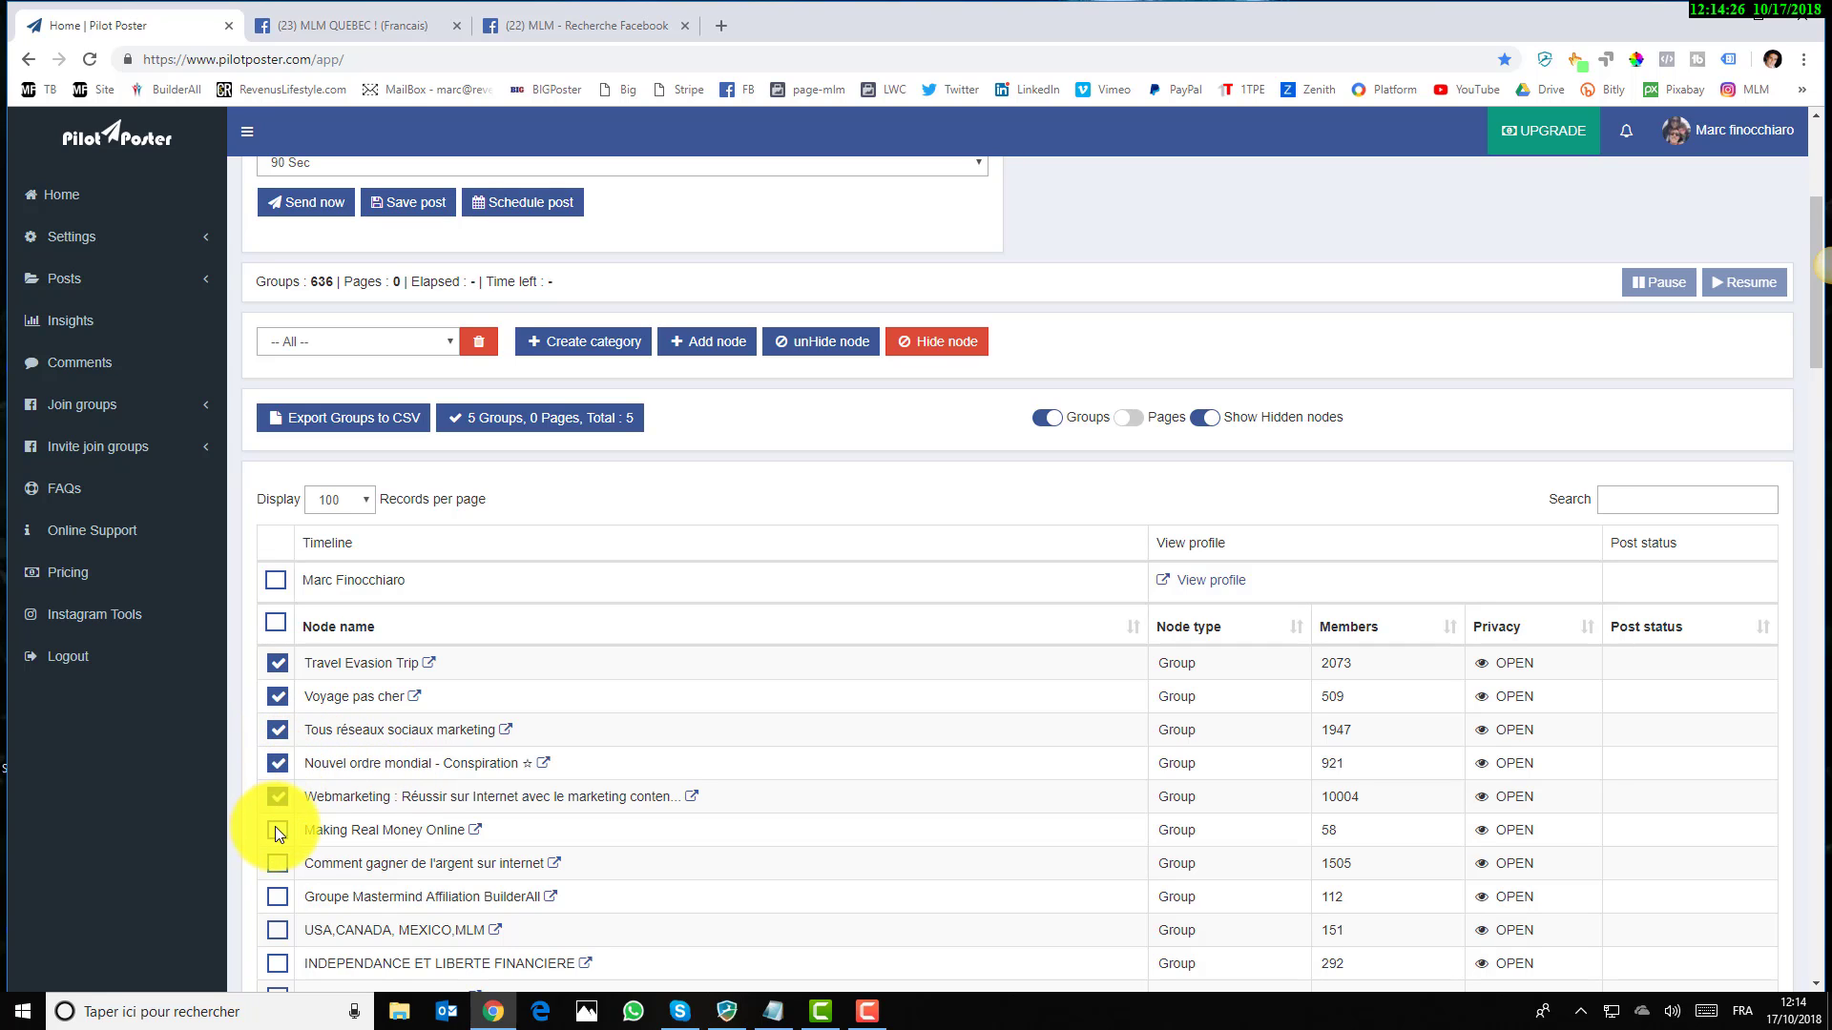
{"action": "left_click", "coordinate": [701, 344]}
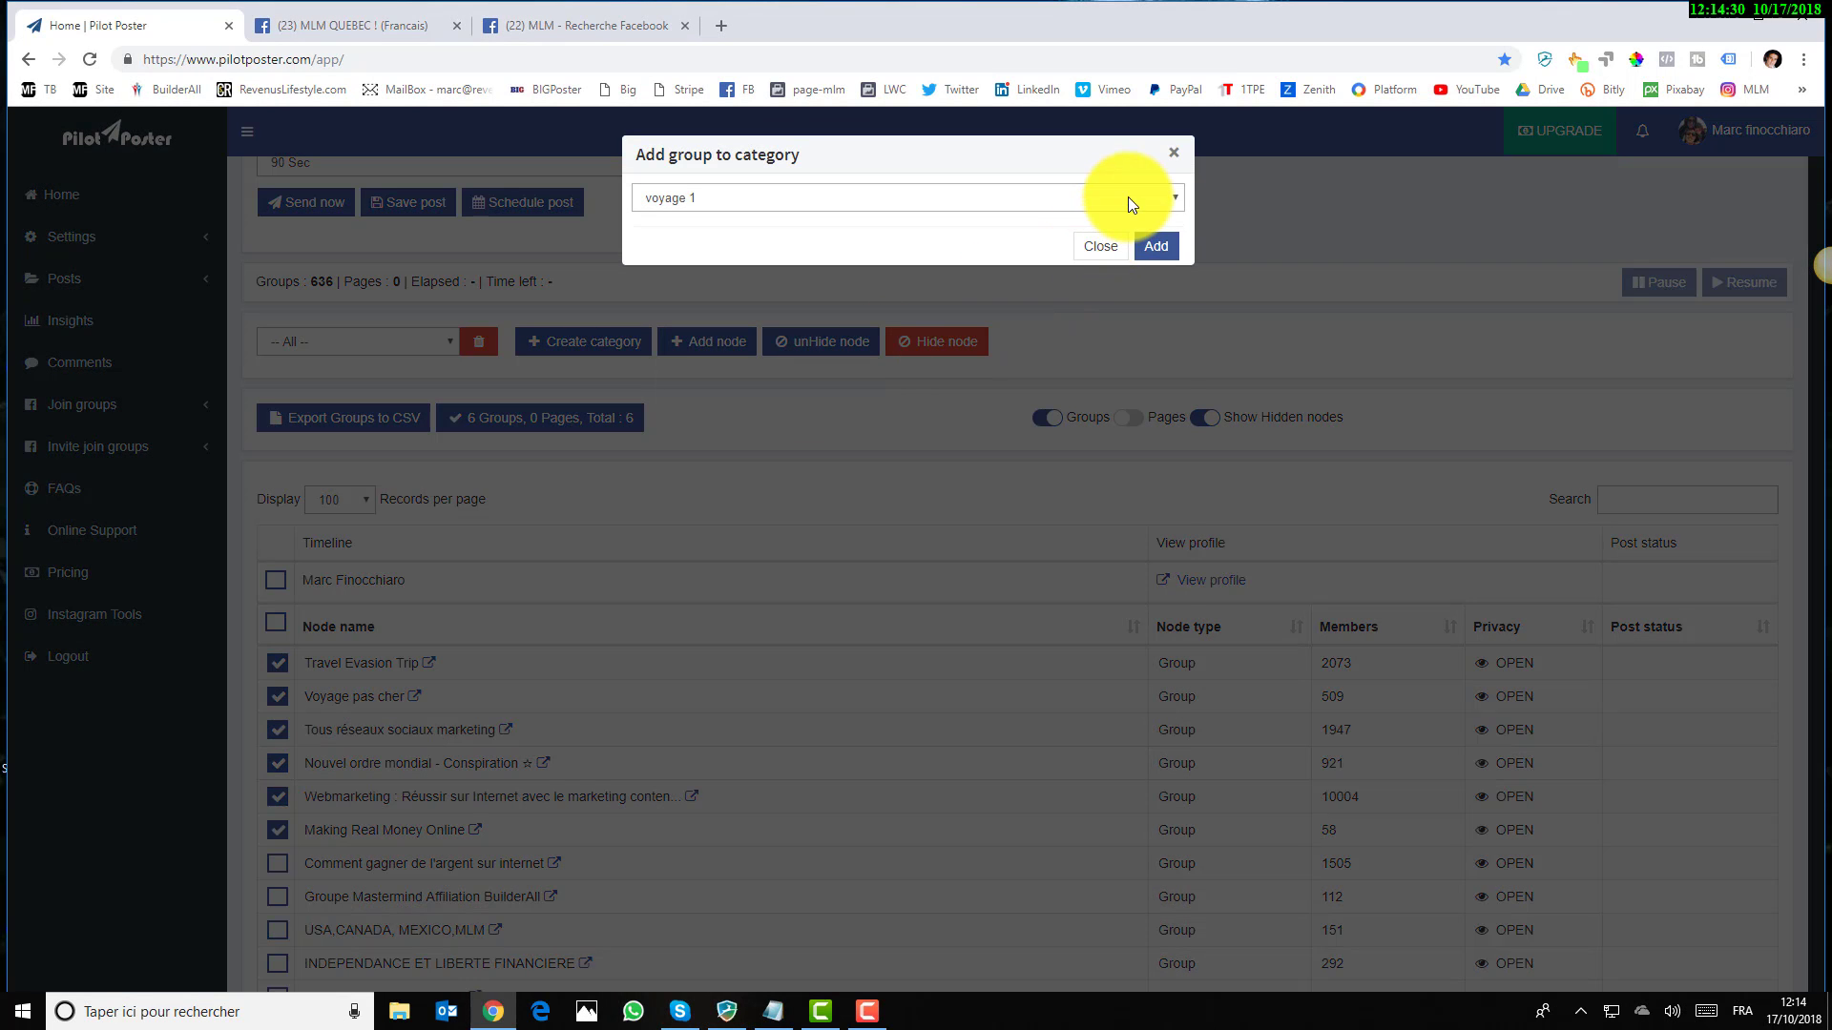
{"action": "left_click", "coordinate": [1128, 196]}
{"action": "left_click", "coordinate": [820, 410]}
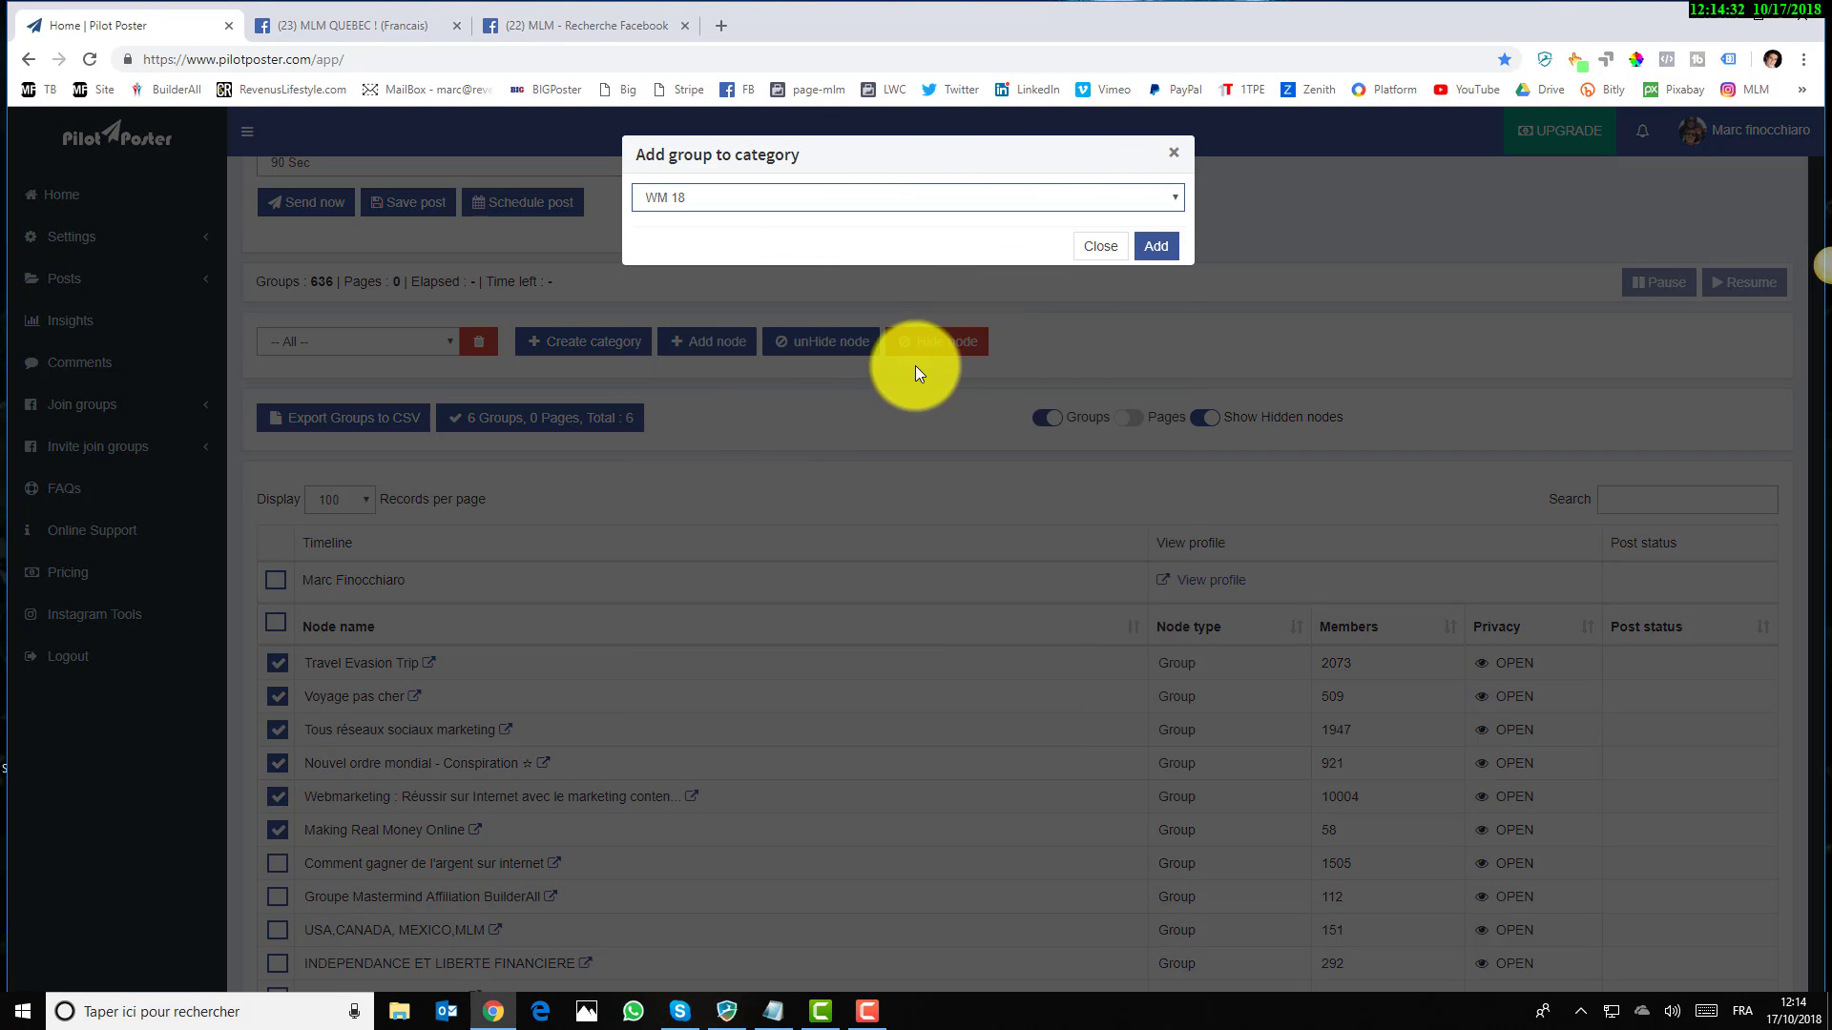
{"action": "left_click", "coordinate": [1159, 248]}
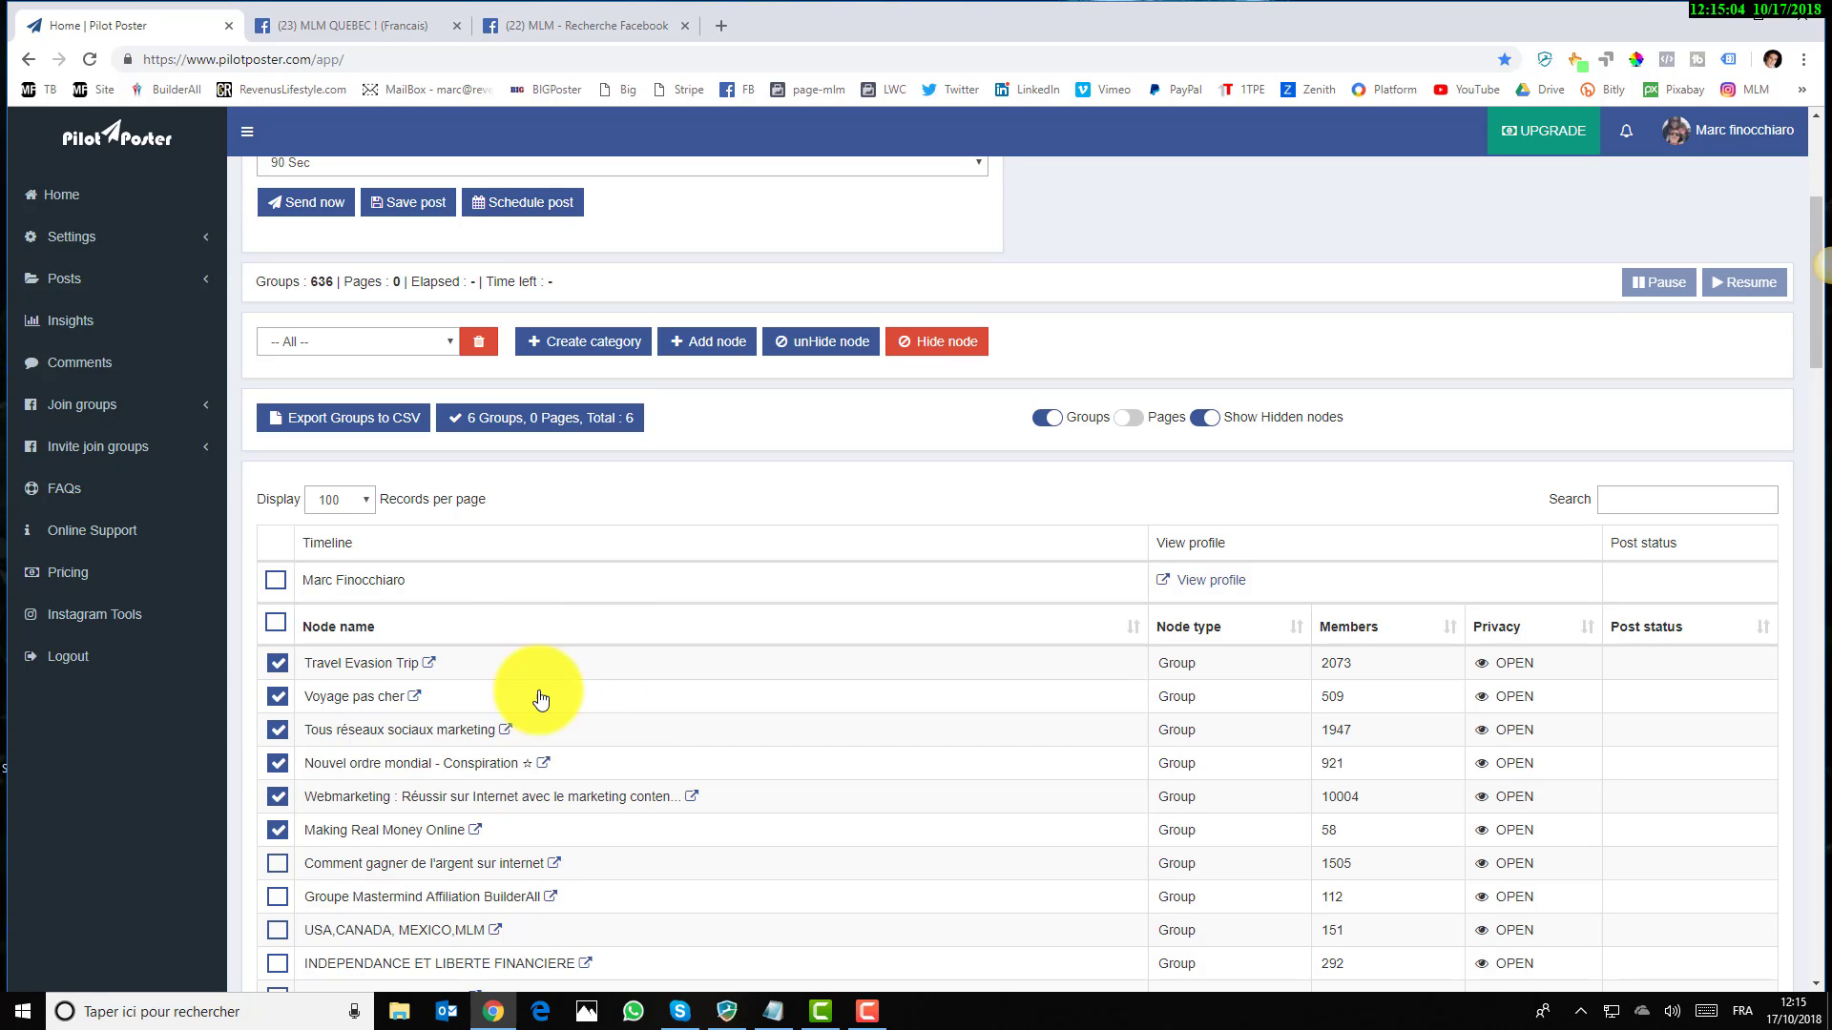
Filter the joined groups list by the keyword "mlm"
{"action": "scroll", "coordinate": [450, 643], "scroll_direction": "down", "scroll_amount": 2}
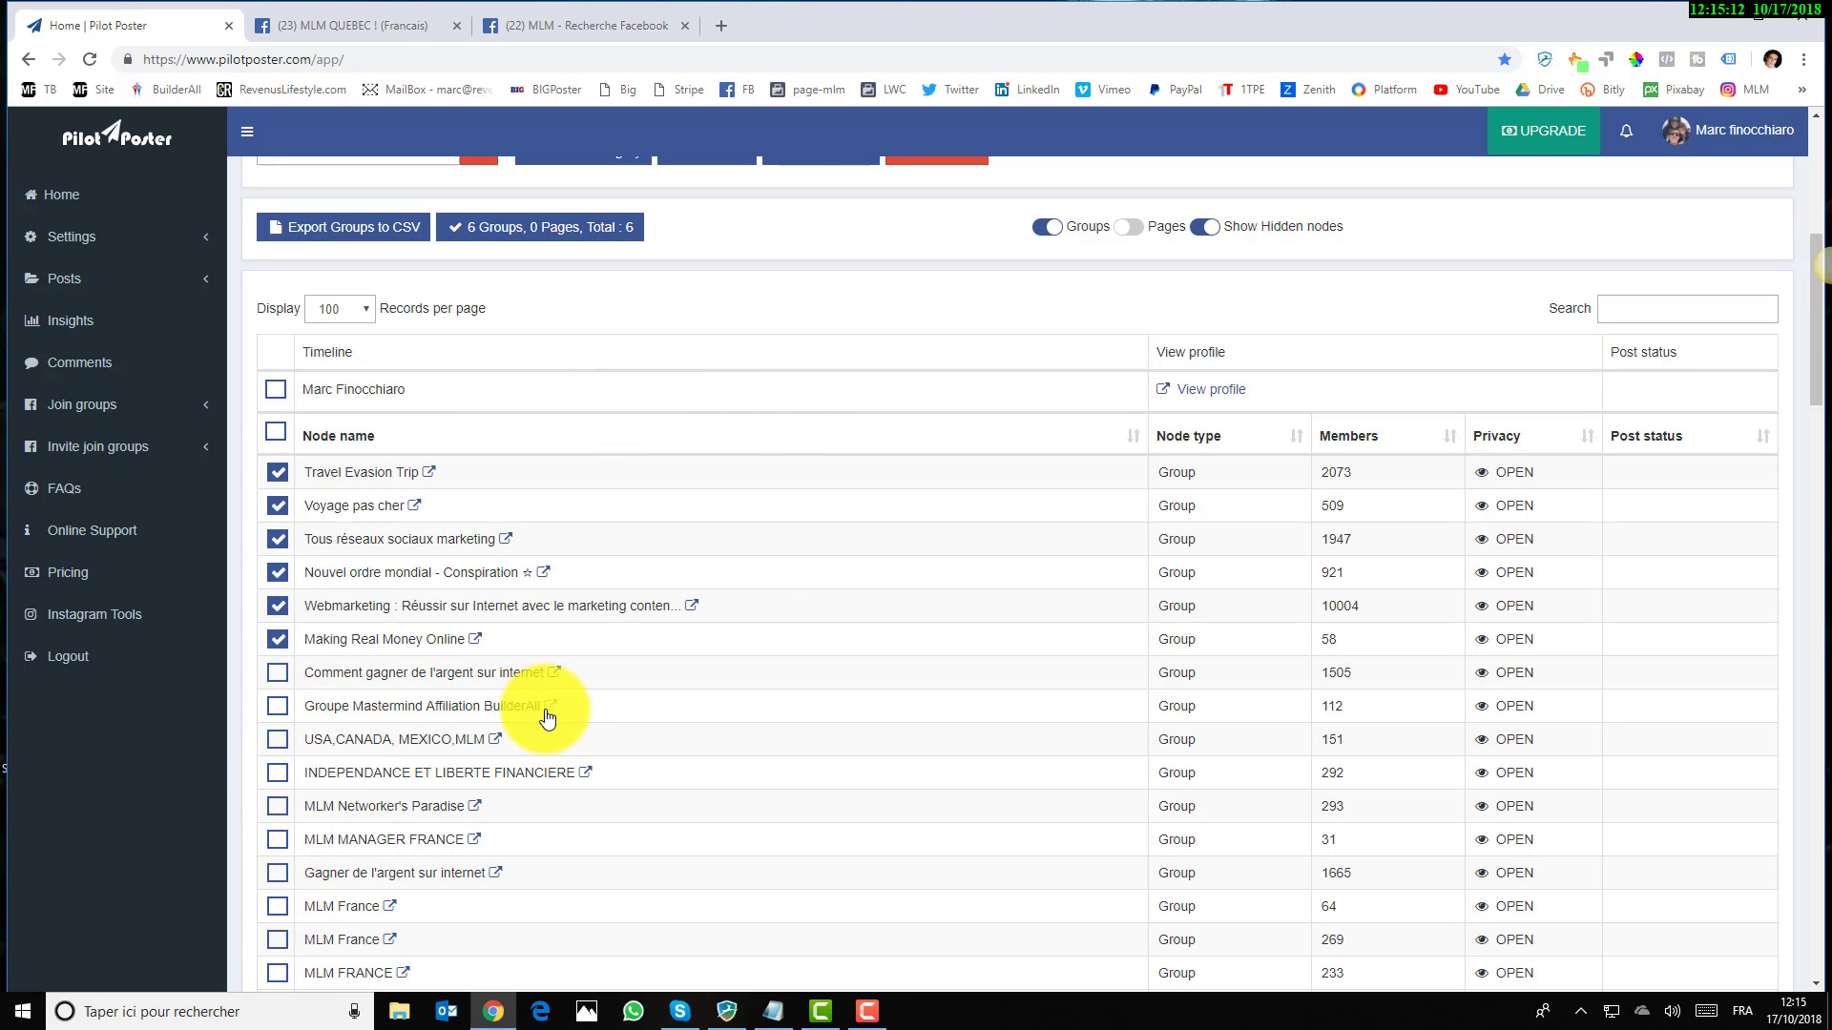
{"action": "left_click", "coordinate": [1659, 311]}
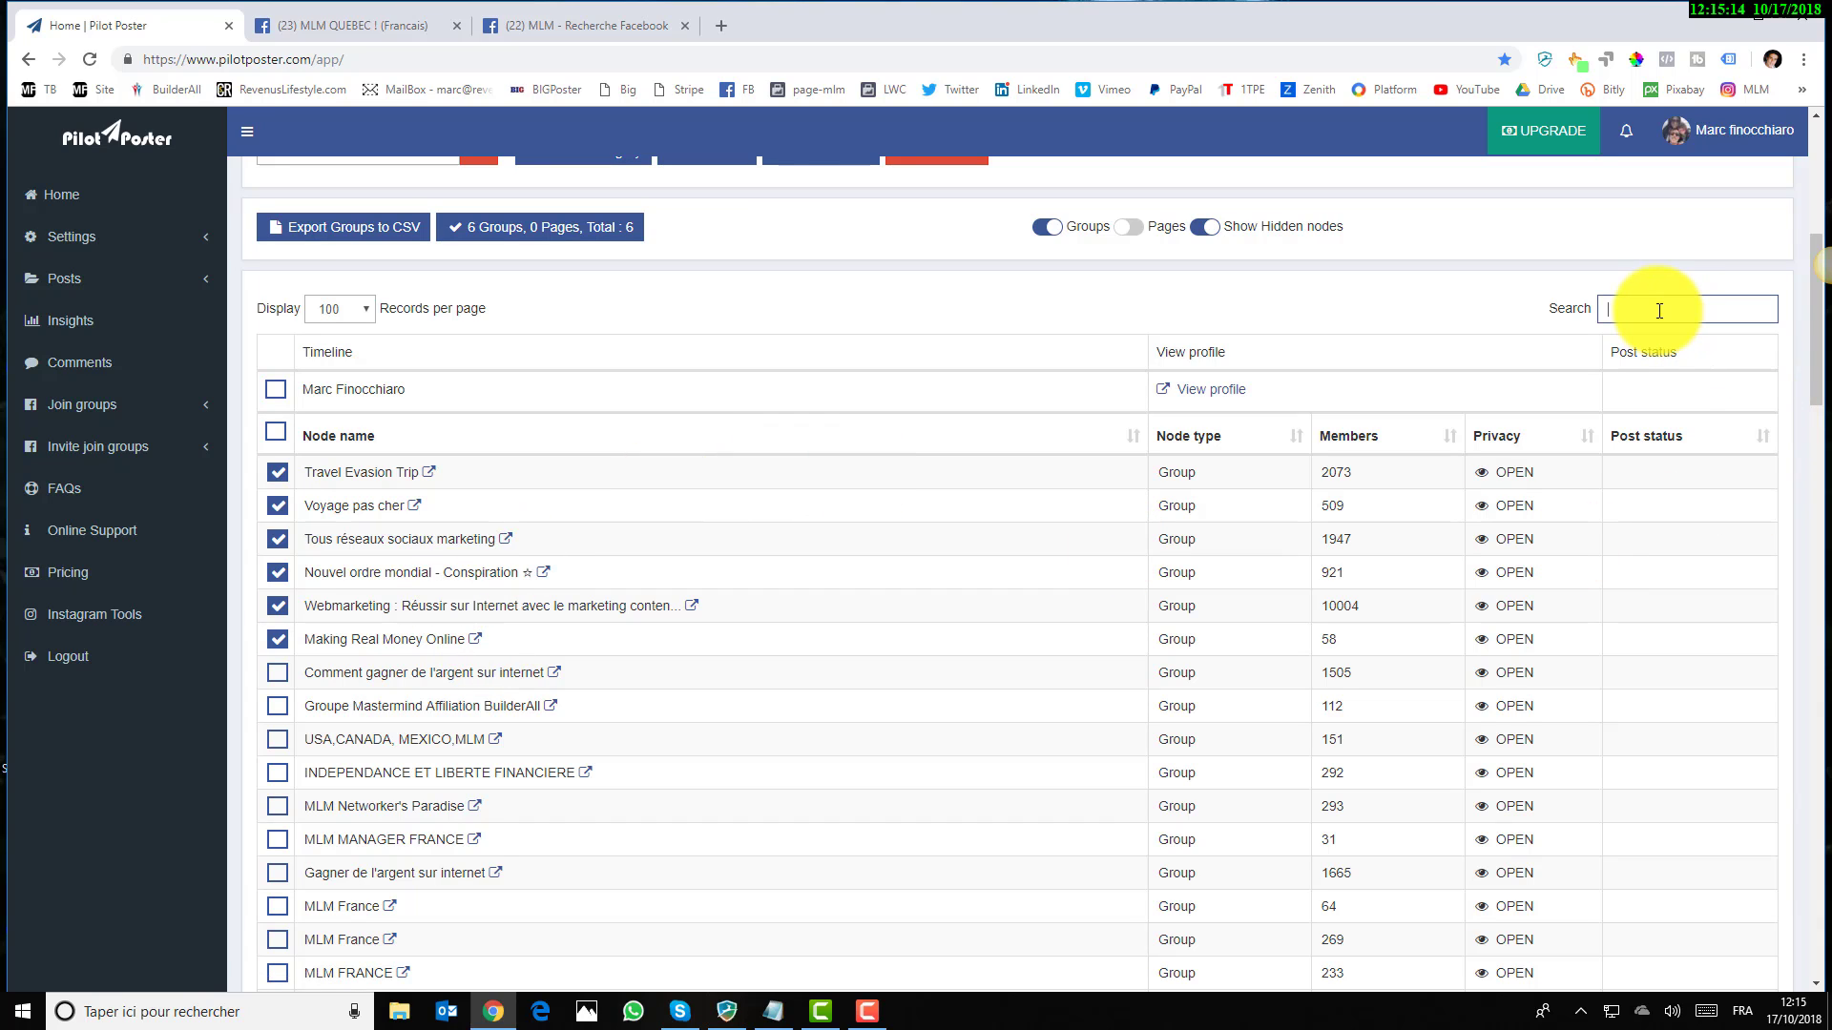
{"action": "type", "text": "mlm"}
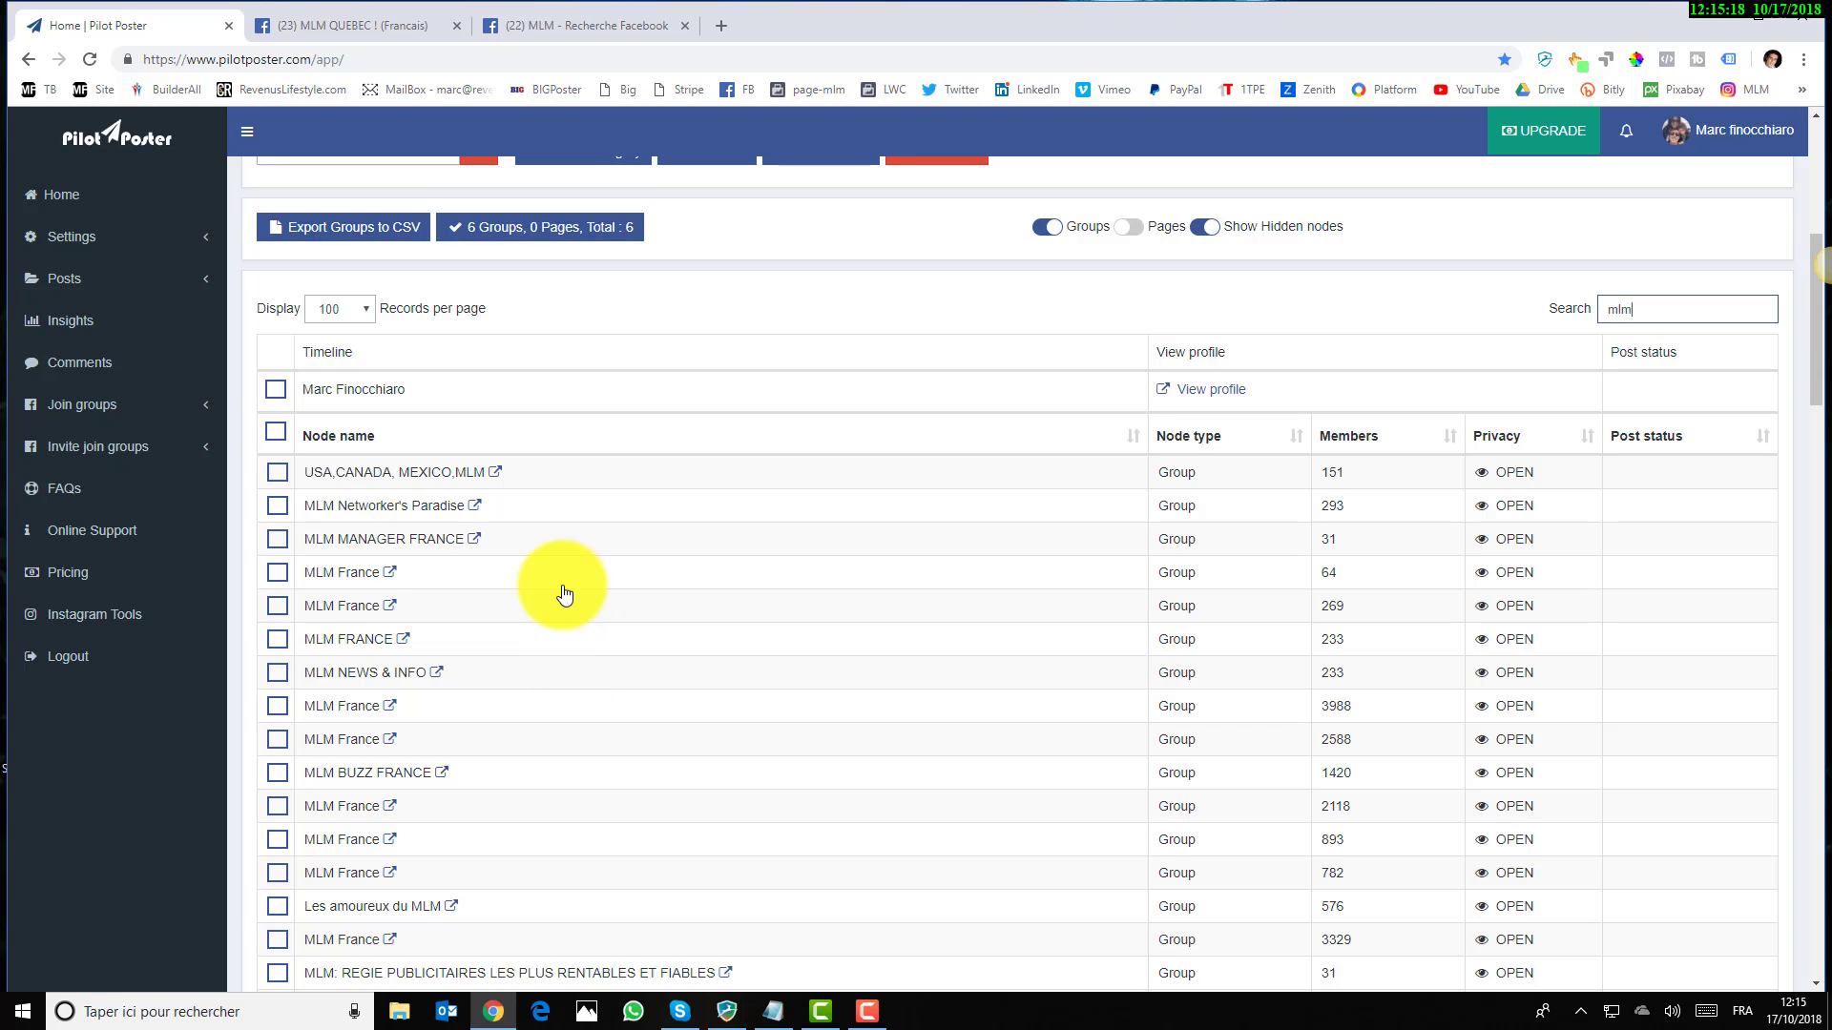
Display all records in the filtered list and select the first six groups, from USA,CANADA, MEXICO,MLM to the 233-member MLM FRANCE
{"action": "left_click", "coordinate": [337, 311]}
{"action": "left_click", "coordinate": [340, 461]}
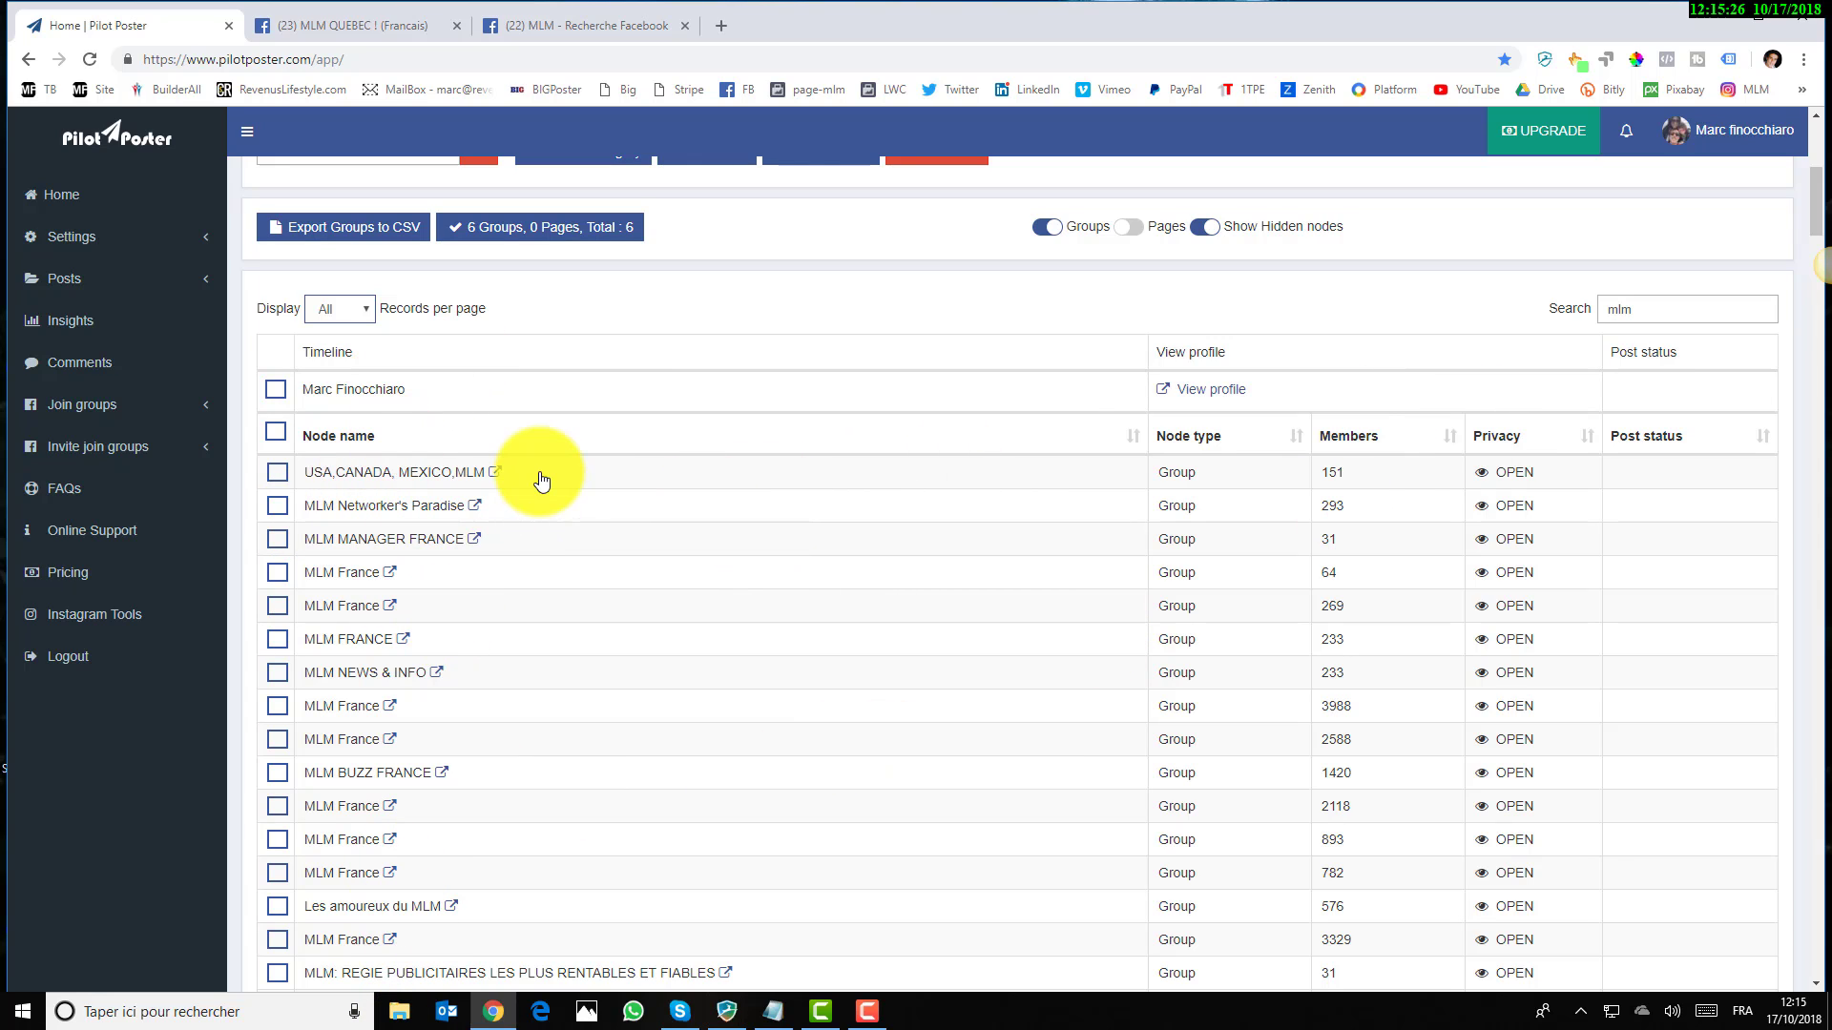
{"action": "left_click", "coordinate": [279, 472]}
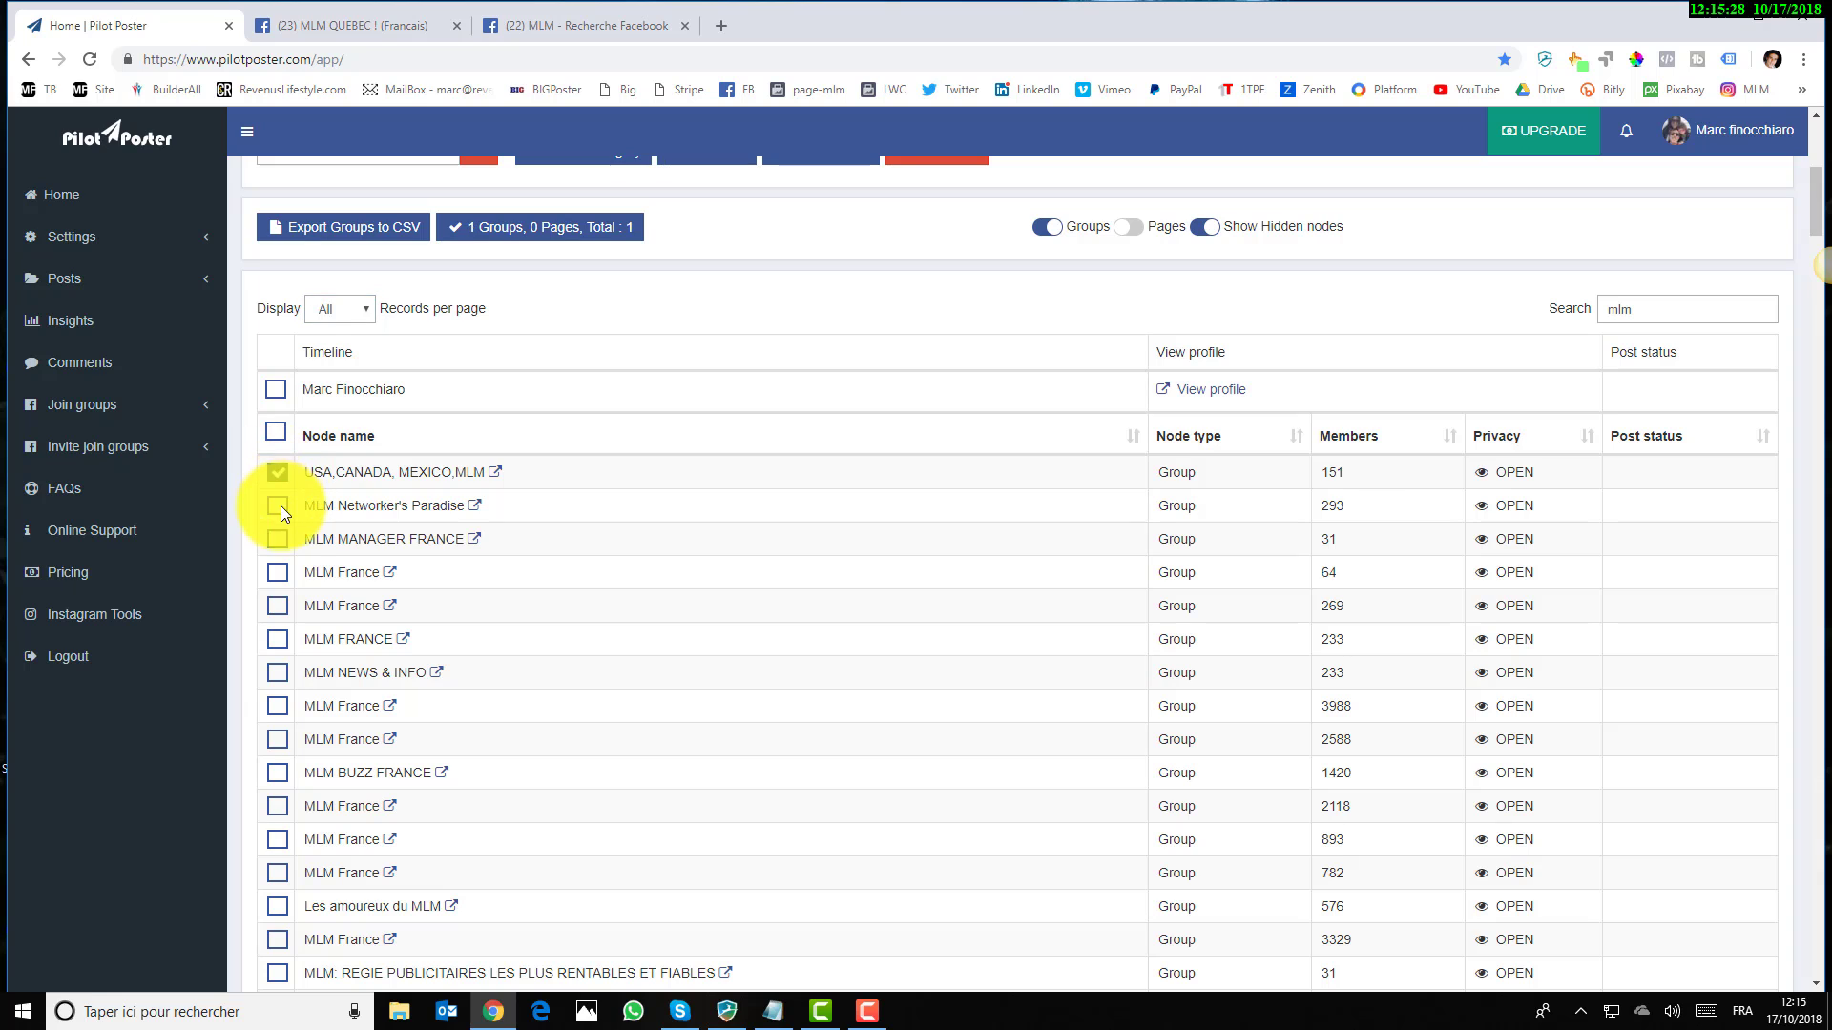
{"action": "left_click", "coordinate": [277, 577]}
{"action": "left_click", "coordinate": [276, 604]}
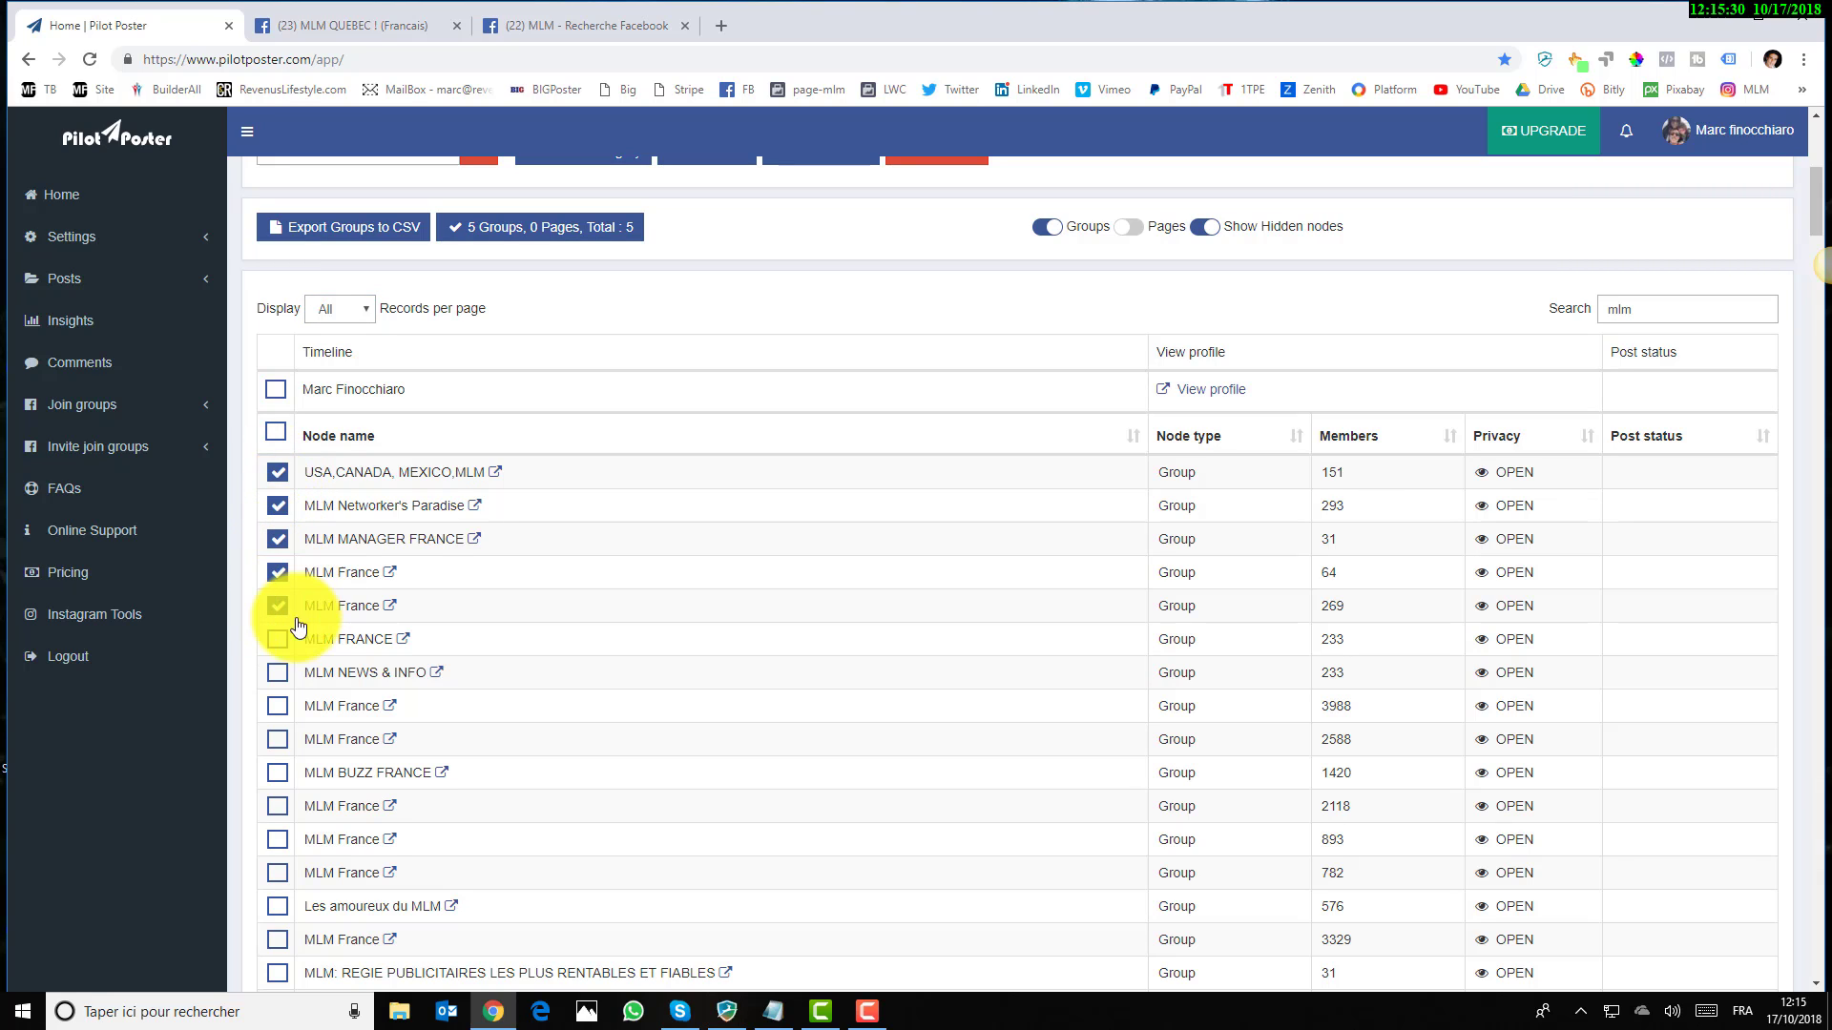
{"action": "left_click", "coordinate": [278, 639]}
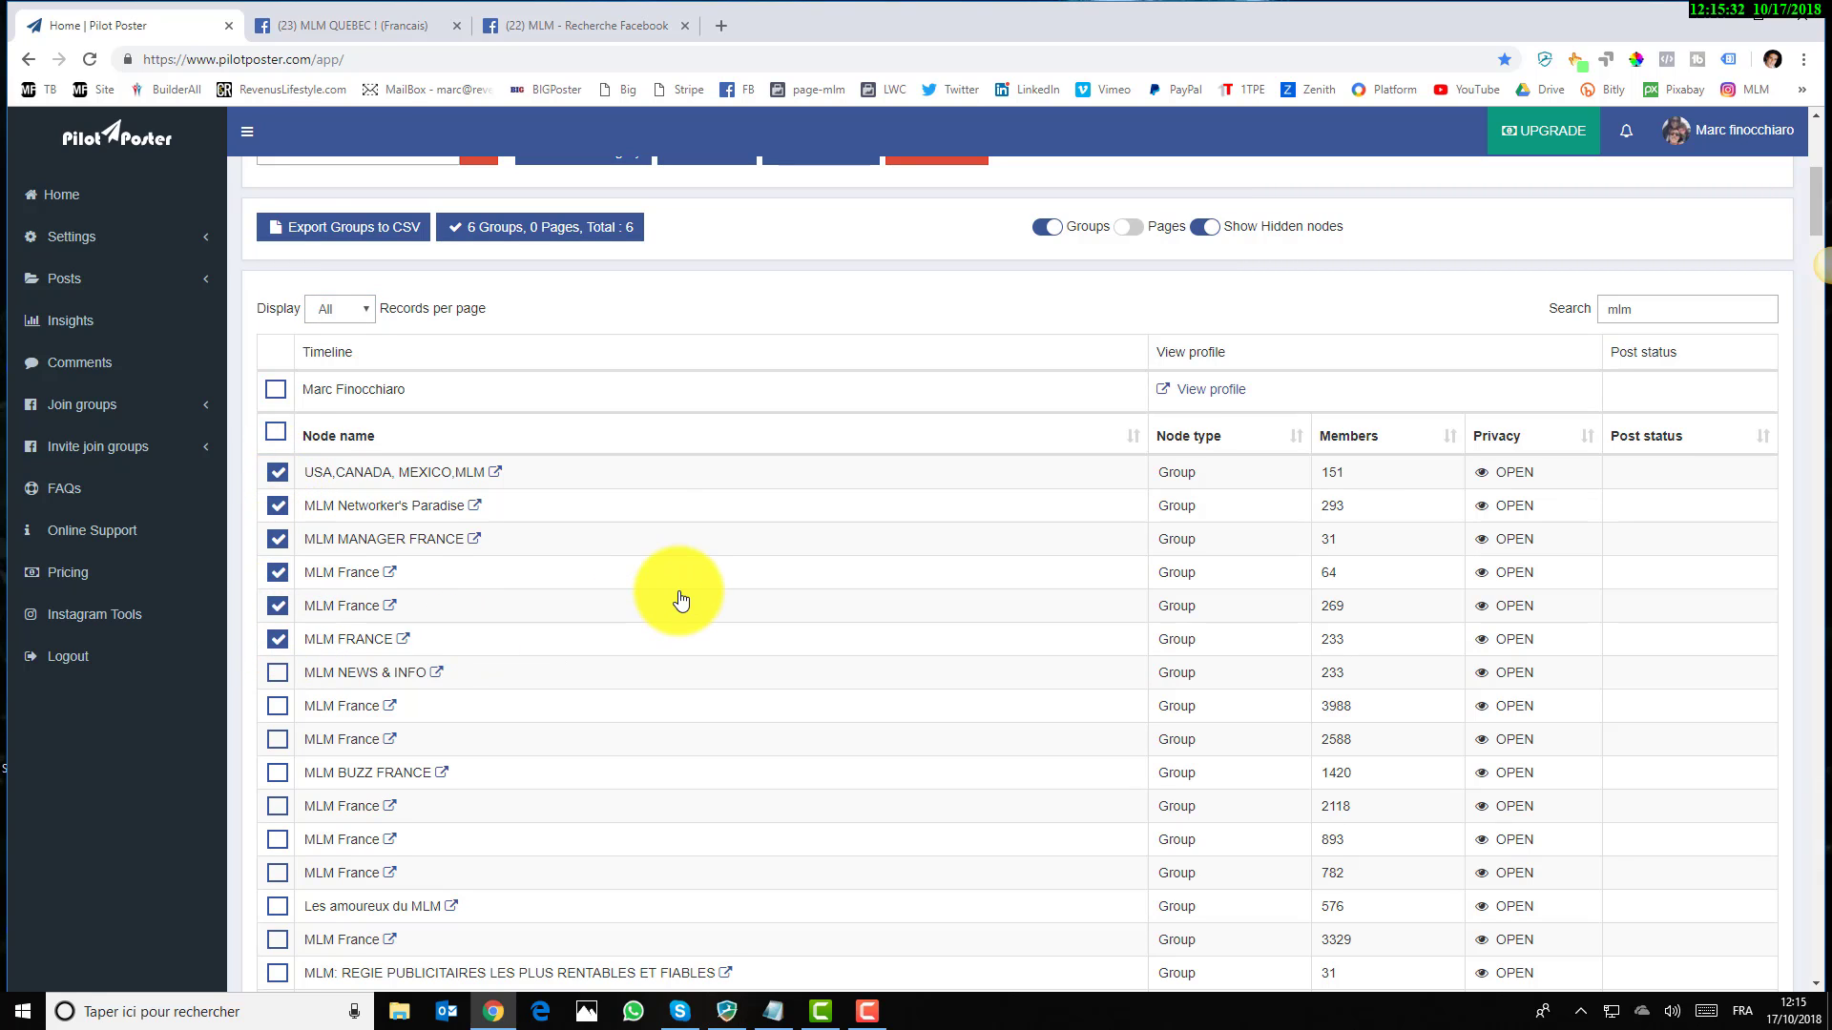
Add the six selected groups to category MLM 6 and close the category dialog
{"action": "scroll", "coordinate": [725, 563], "scroll_direction": "up", "scroll_amount": 3}
{"action": "left_click", "coordinate": [716, 448]}
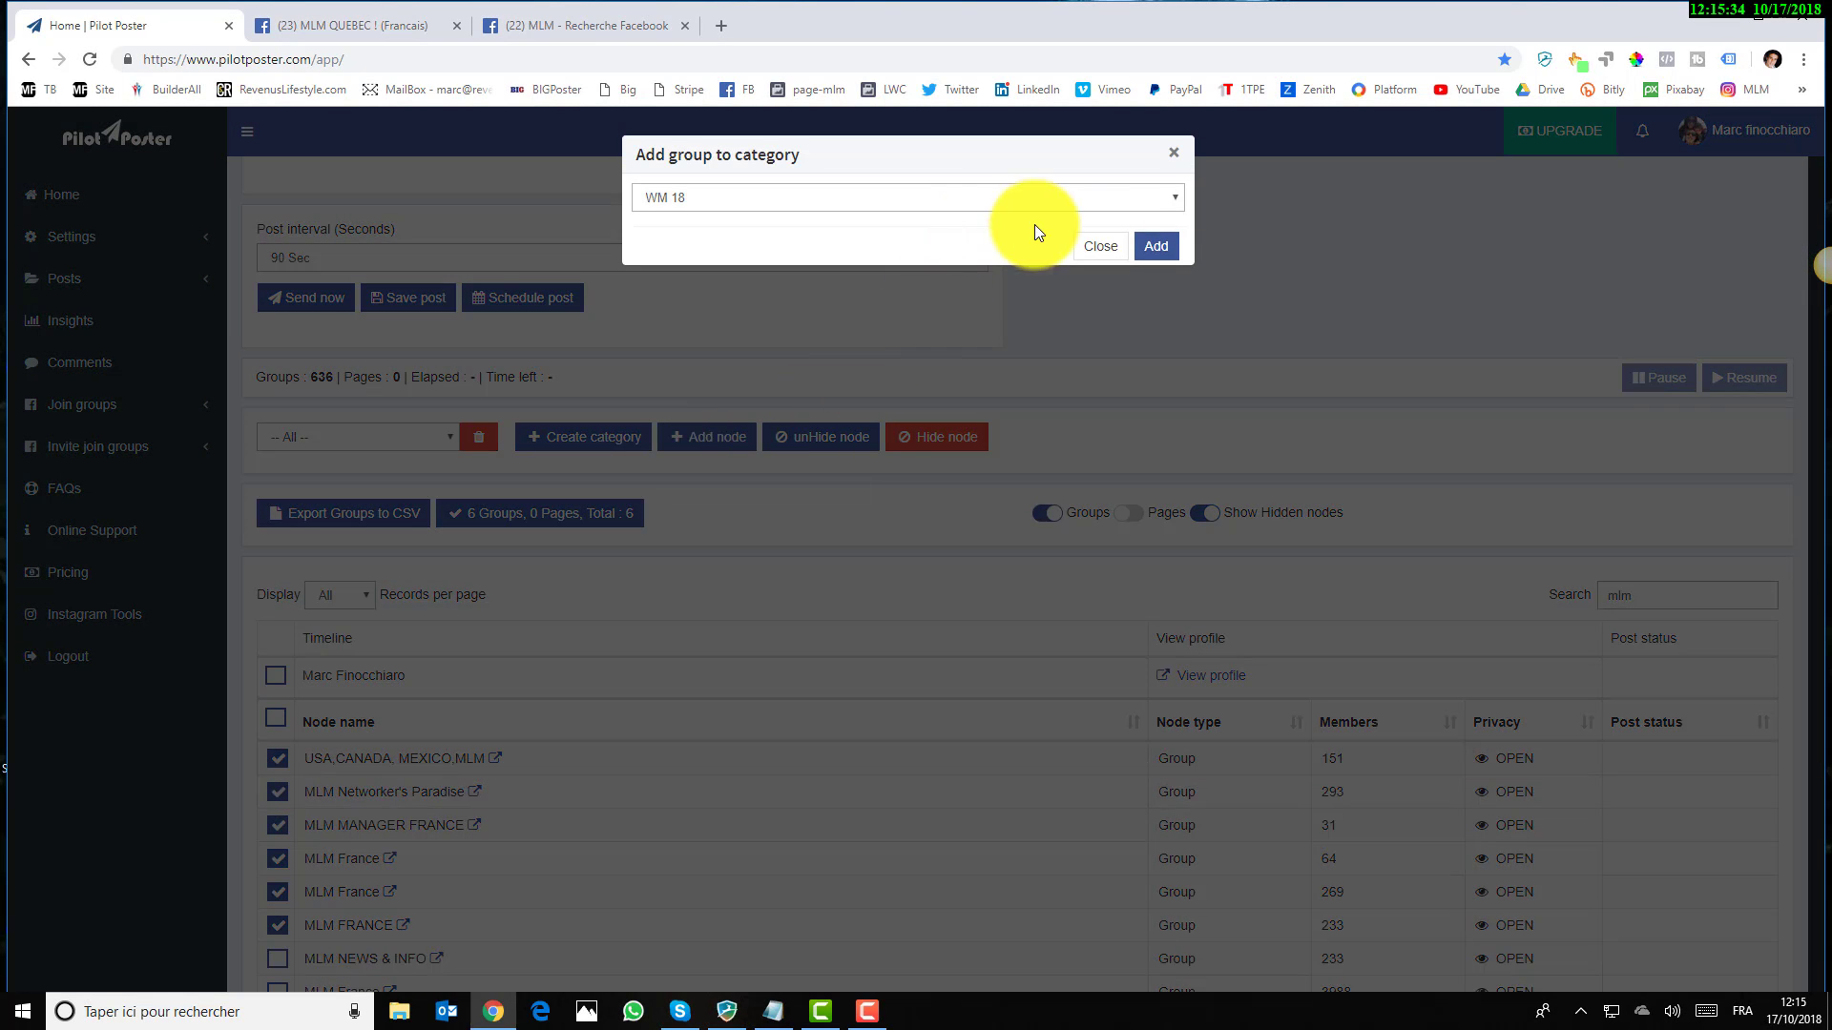
{"action": "left_click", "coordinate": [1071, 206]}
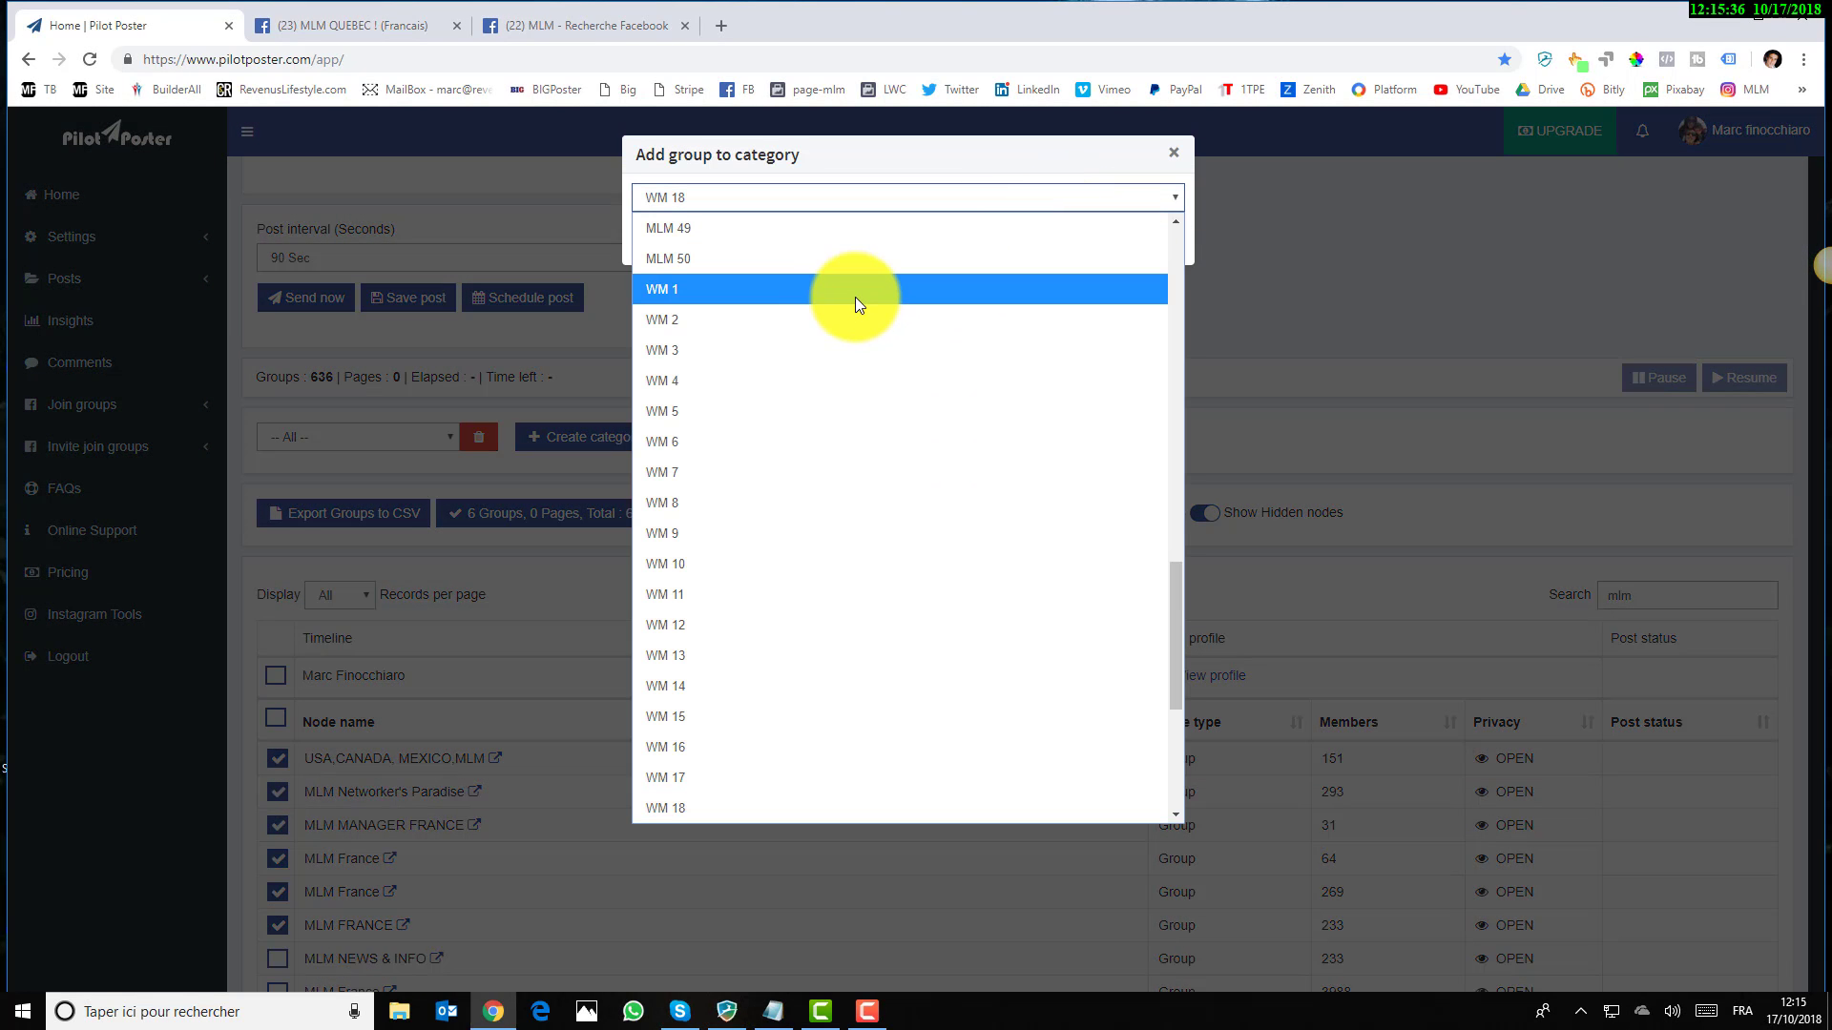
{"action": "left_click", "coordinate": [855, 296]}
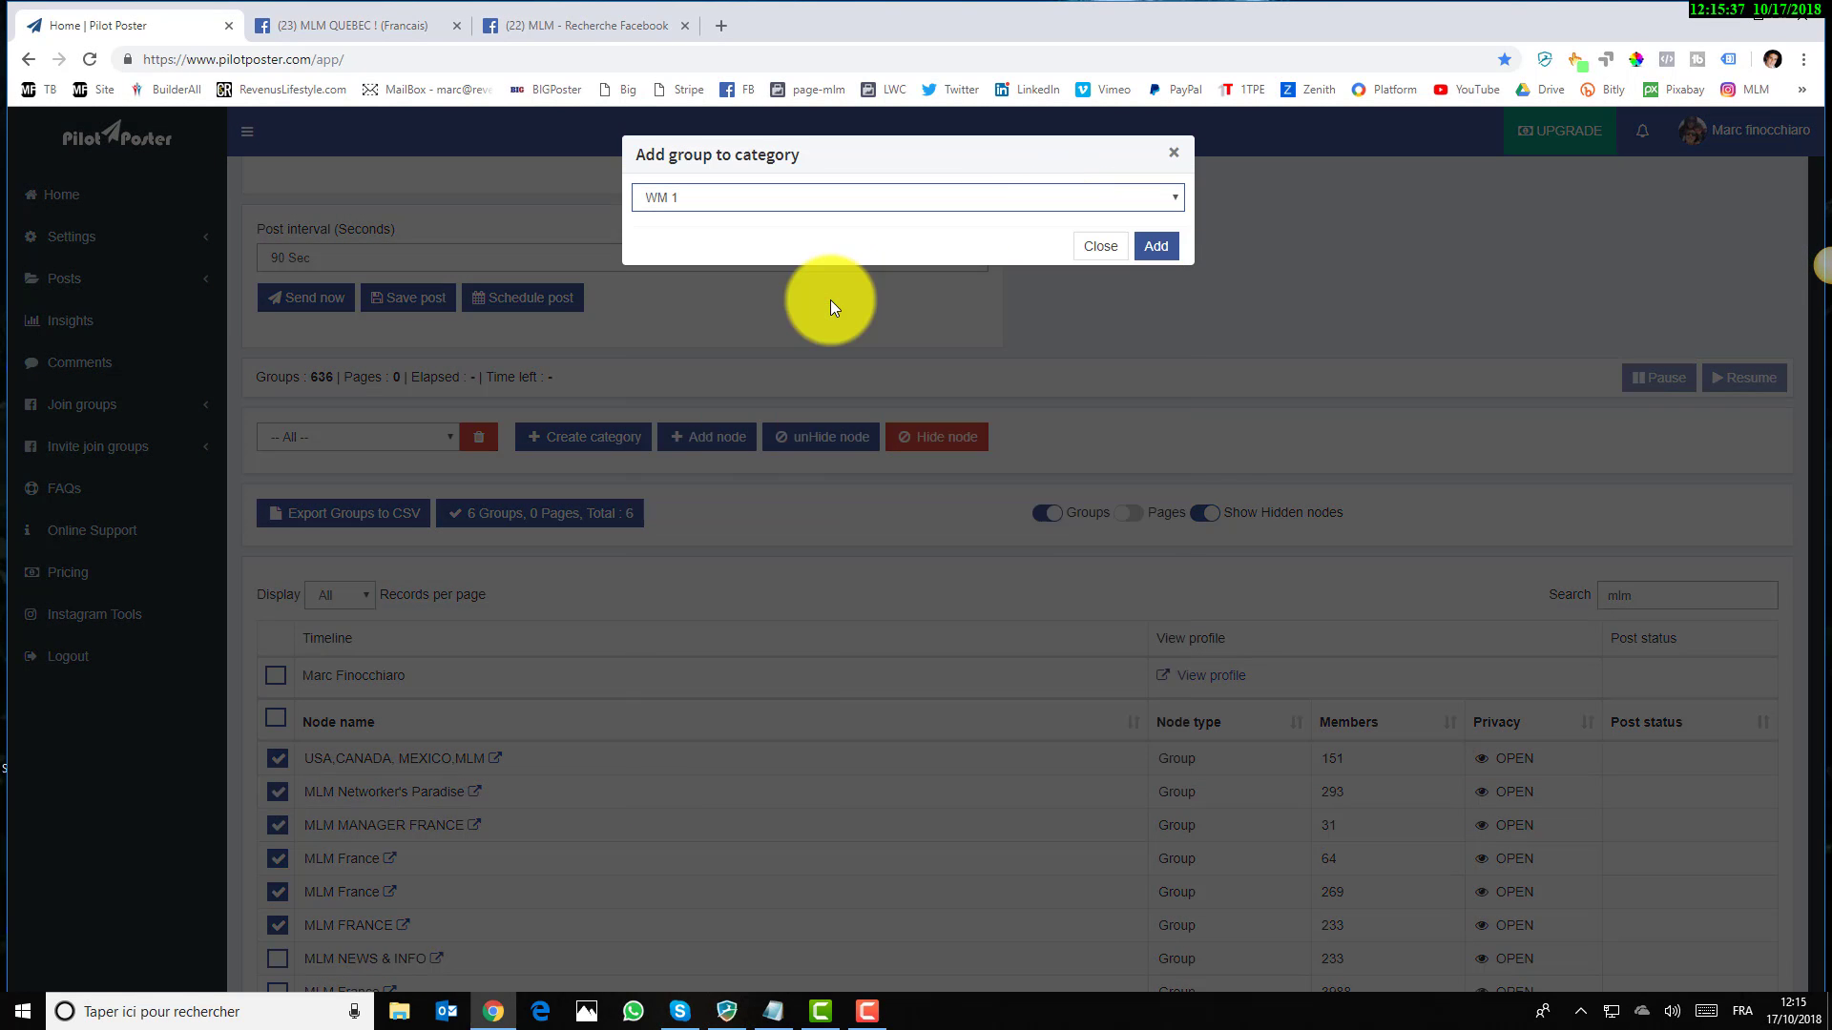
{"action": "left_click", "coordinate": [1060, 198]}
{"action": "scroll", "coordinate": [851, 352], "scroll_direction": "up", "scroll_amount": 10}
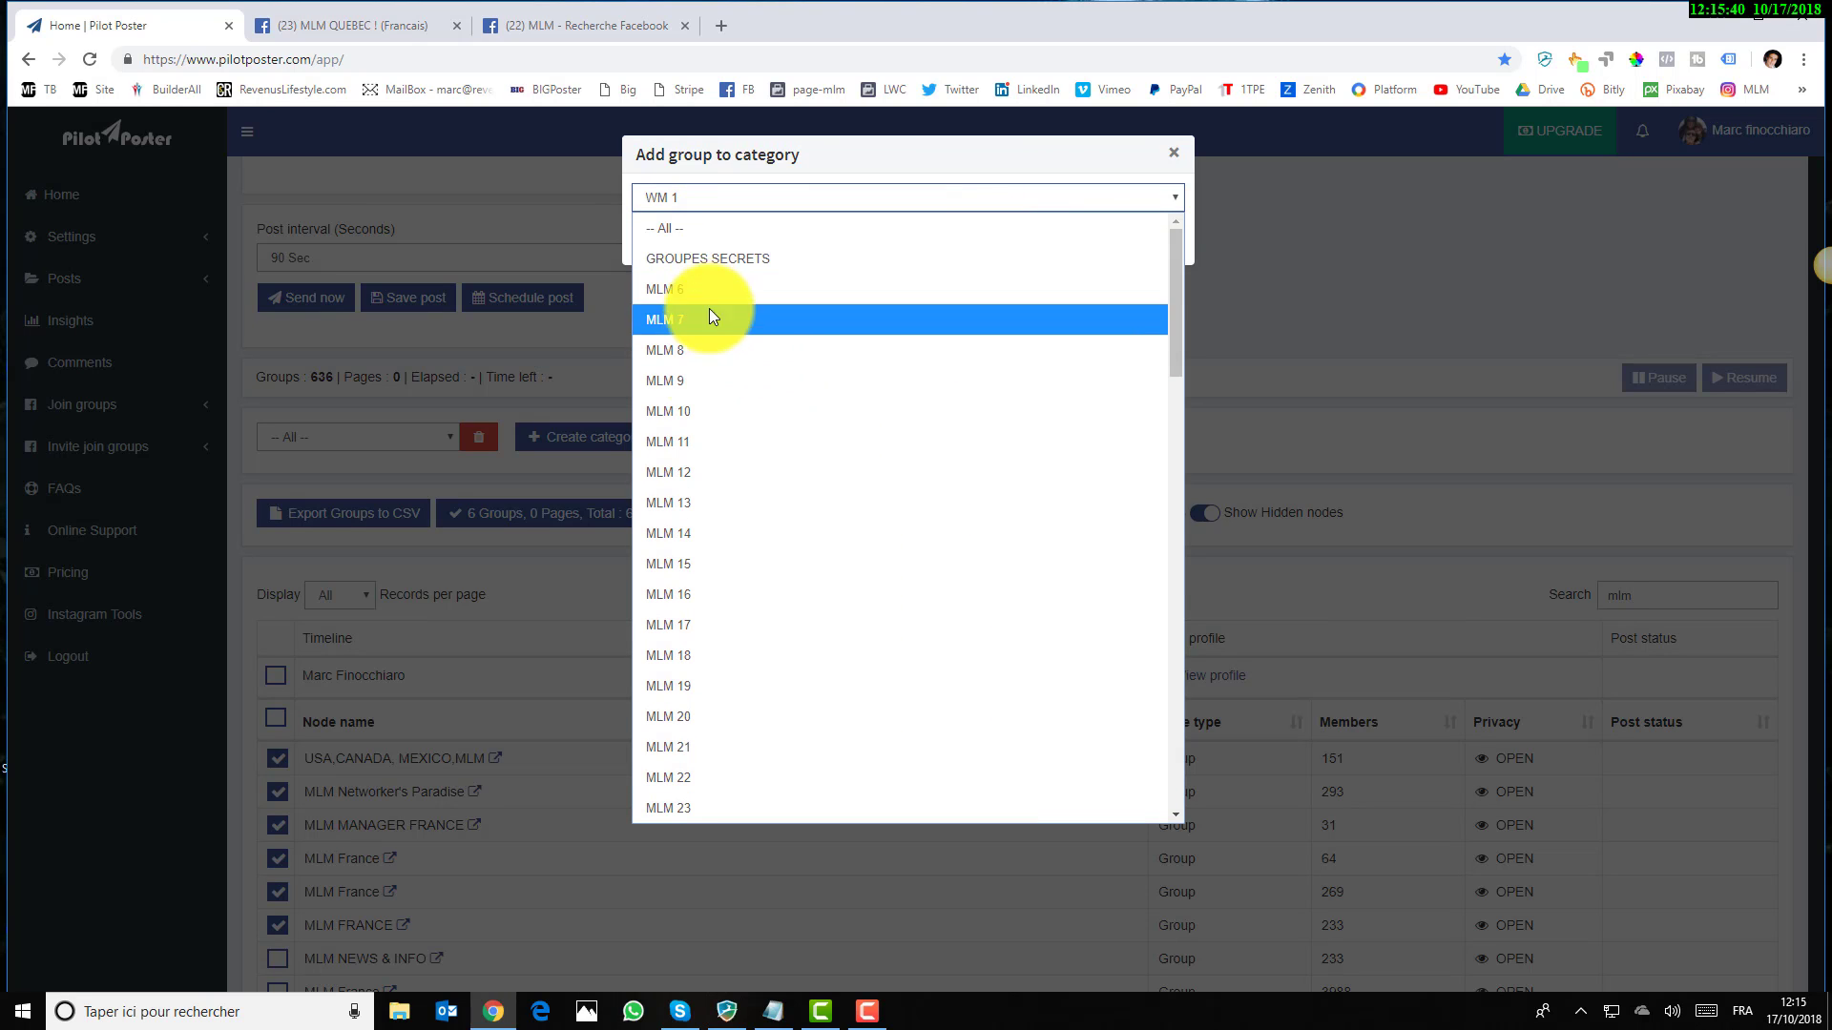
{"action": "left_click", "coordinate": [681, 296]}
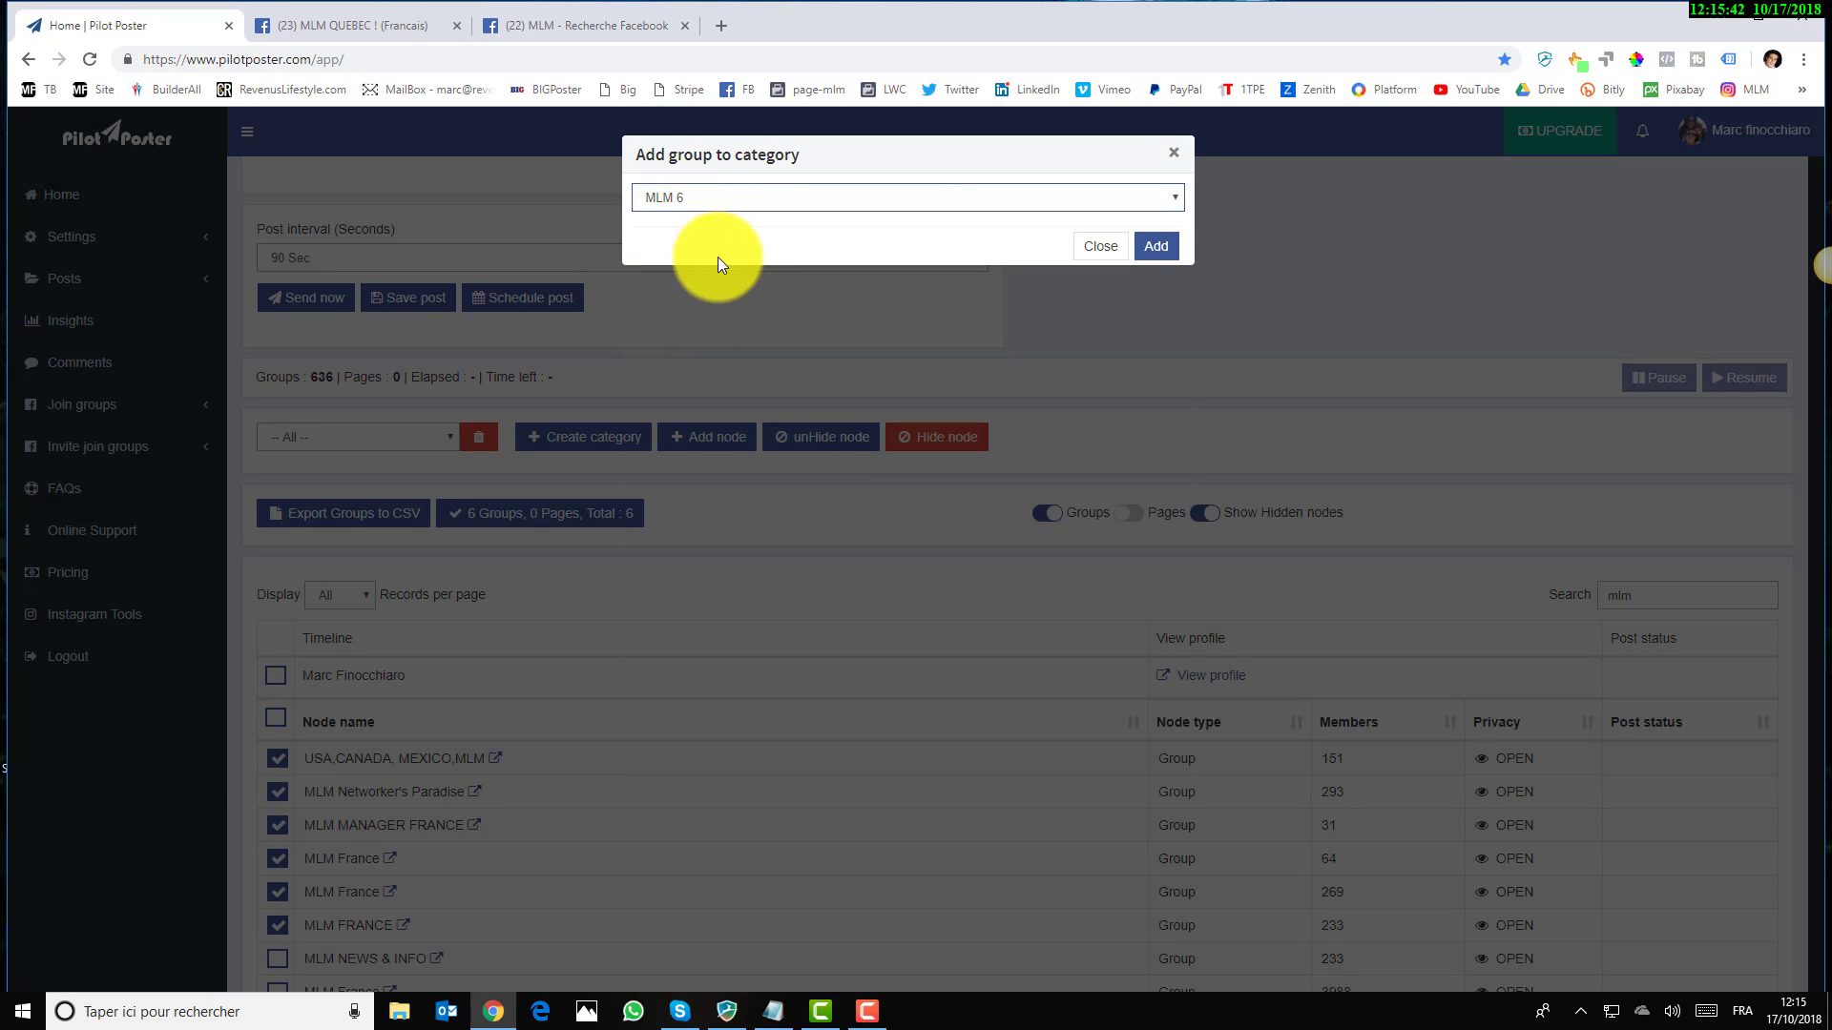
{"action": "left_click", "coordinate": [1155, 246]}
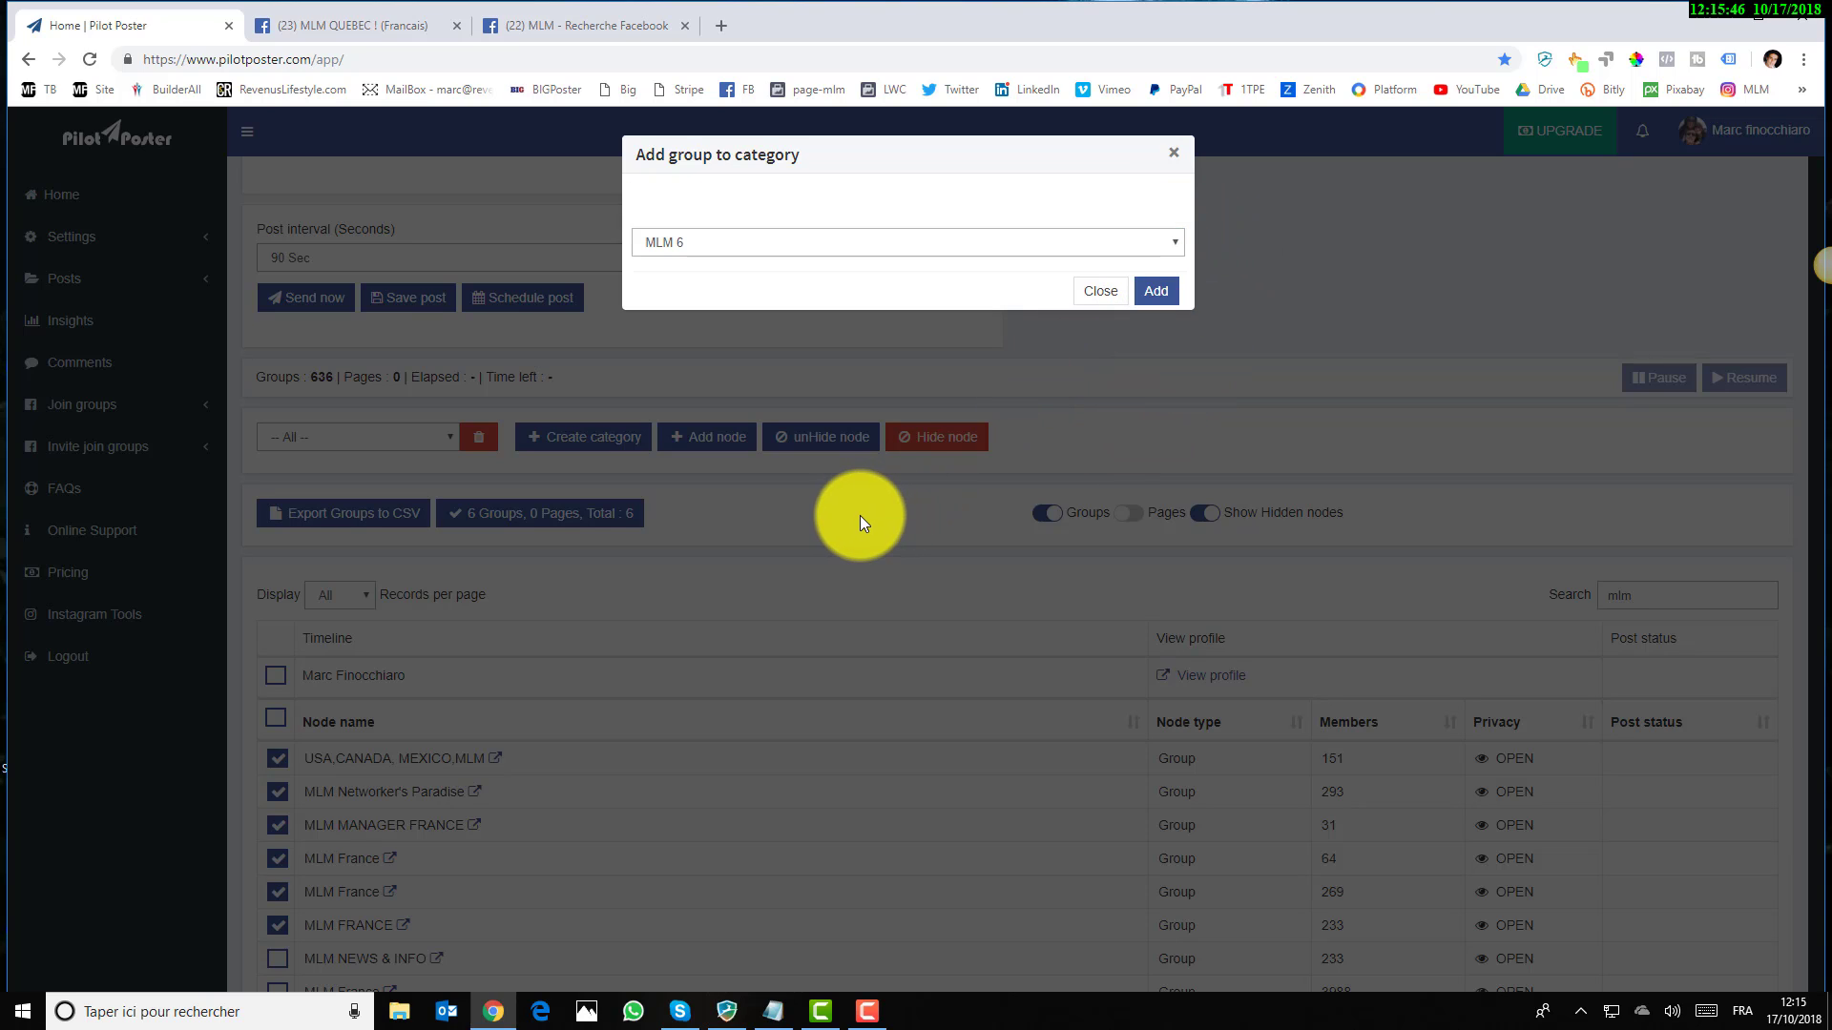
{"action": "left_click", "coordinate": [1103, 299]}
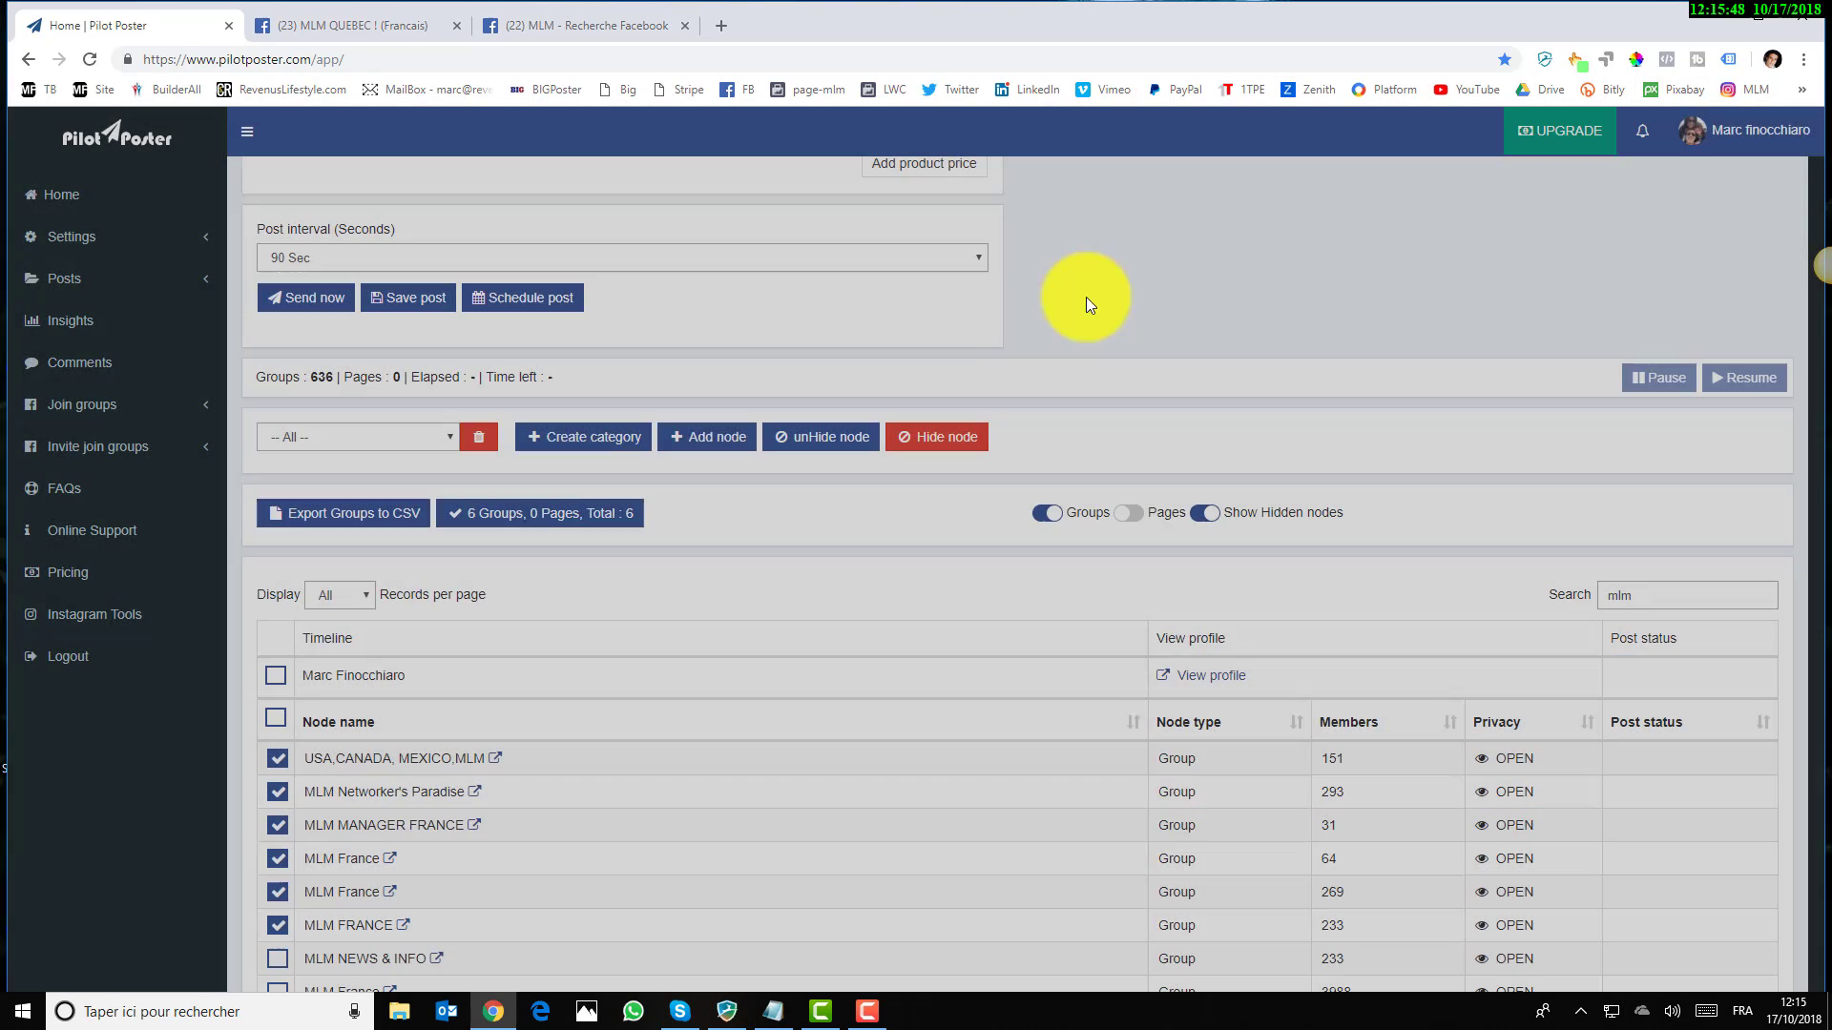
Clear the current selection and select the five groups from the 782-member MLM France to MLM-GLOBAL-CANADA instead
{"action": "scroll", "coordinate": [374, 633], "scroll_direction": "down", "scroll_amount": 5}
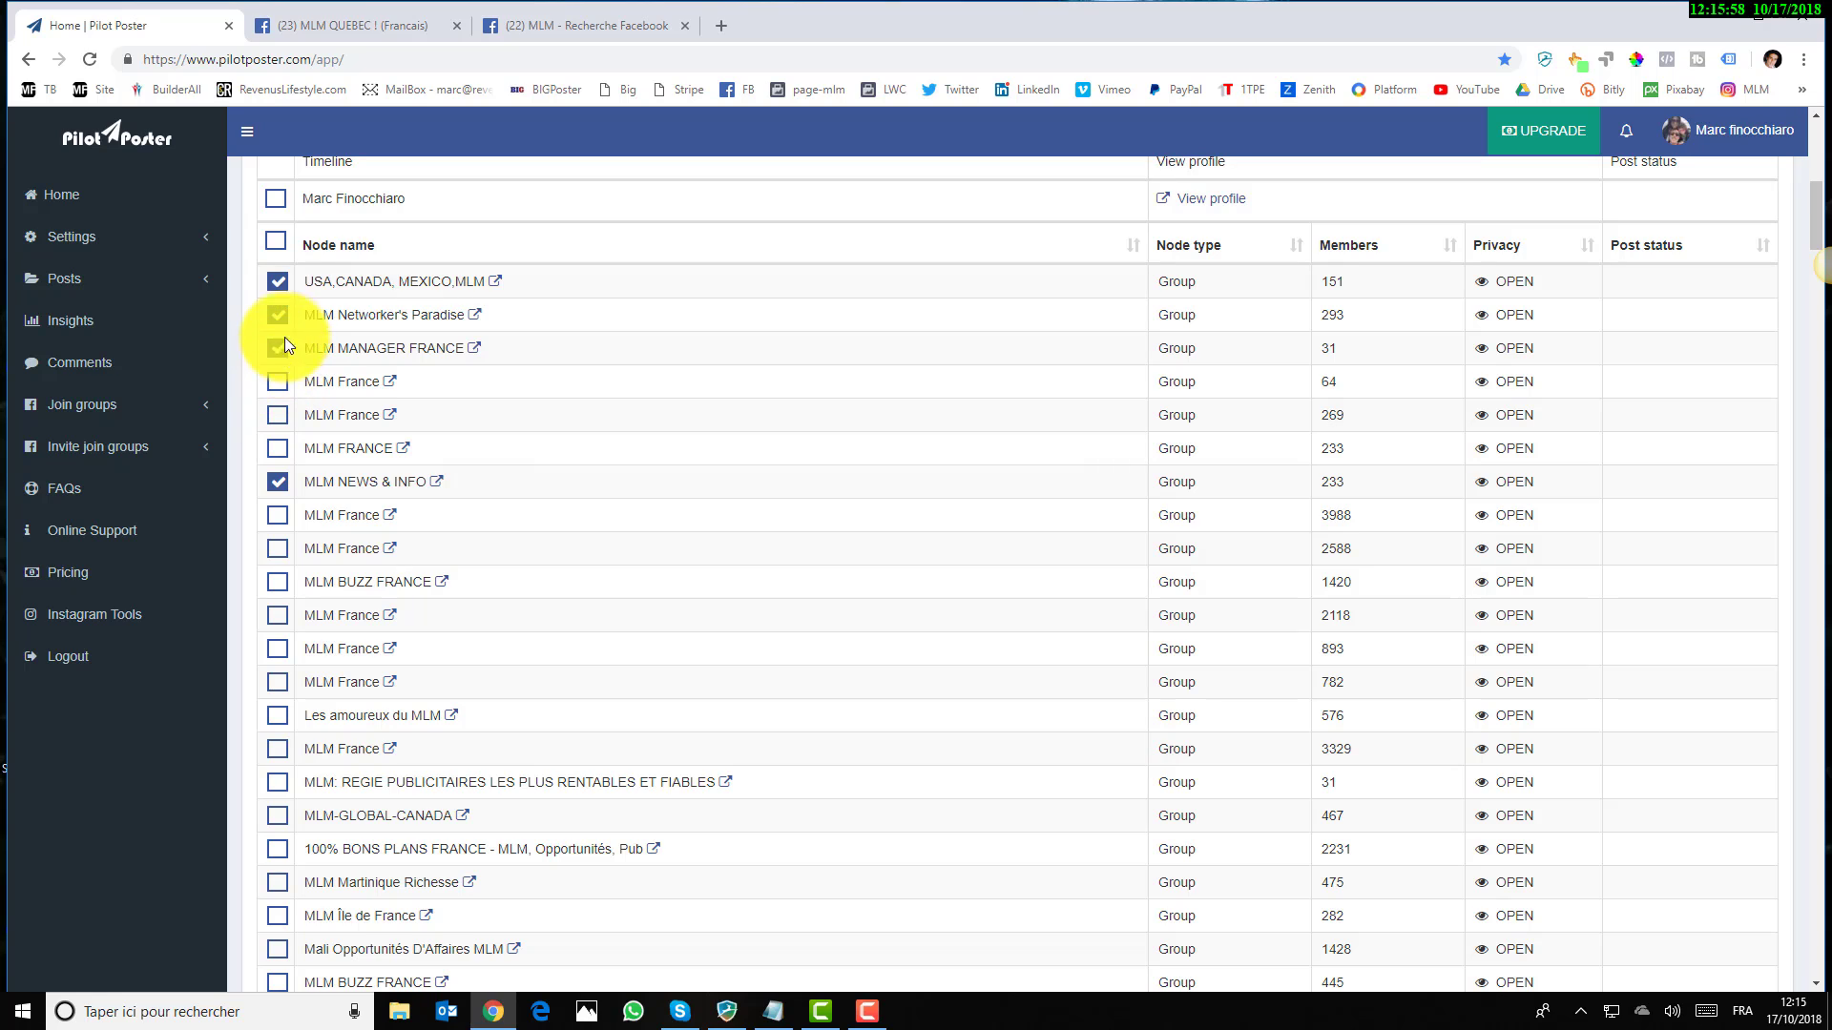
{"action": "left_click", "coordinate": [282, 292]}
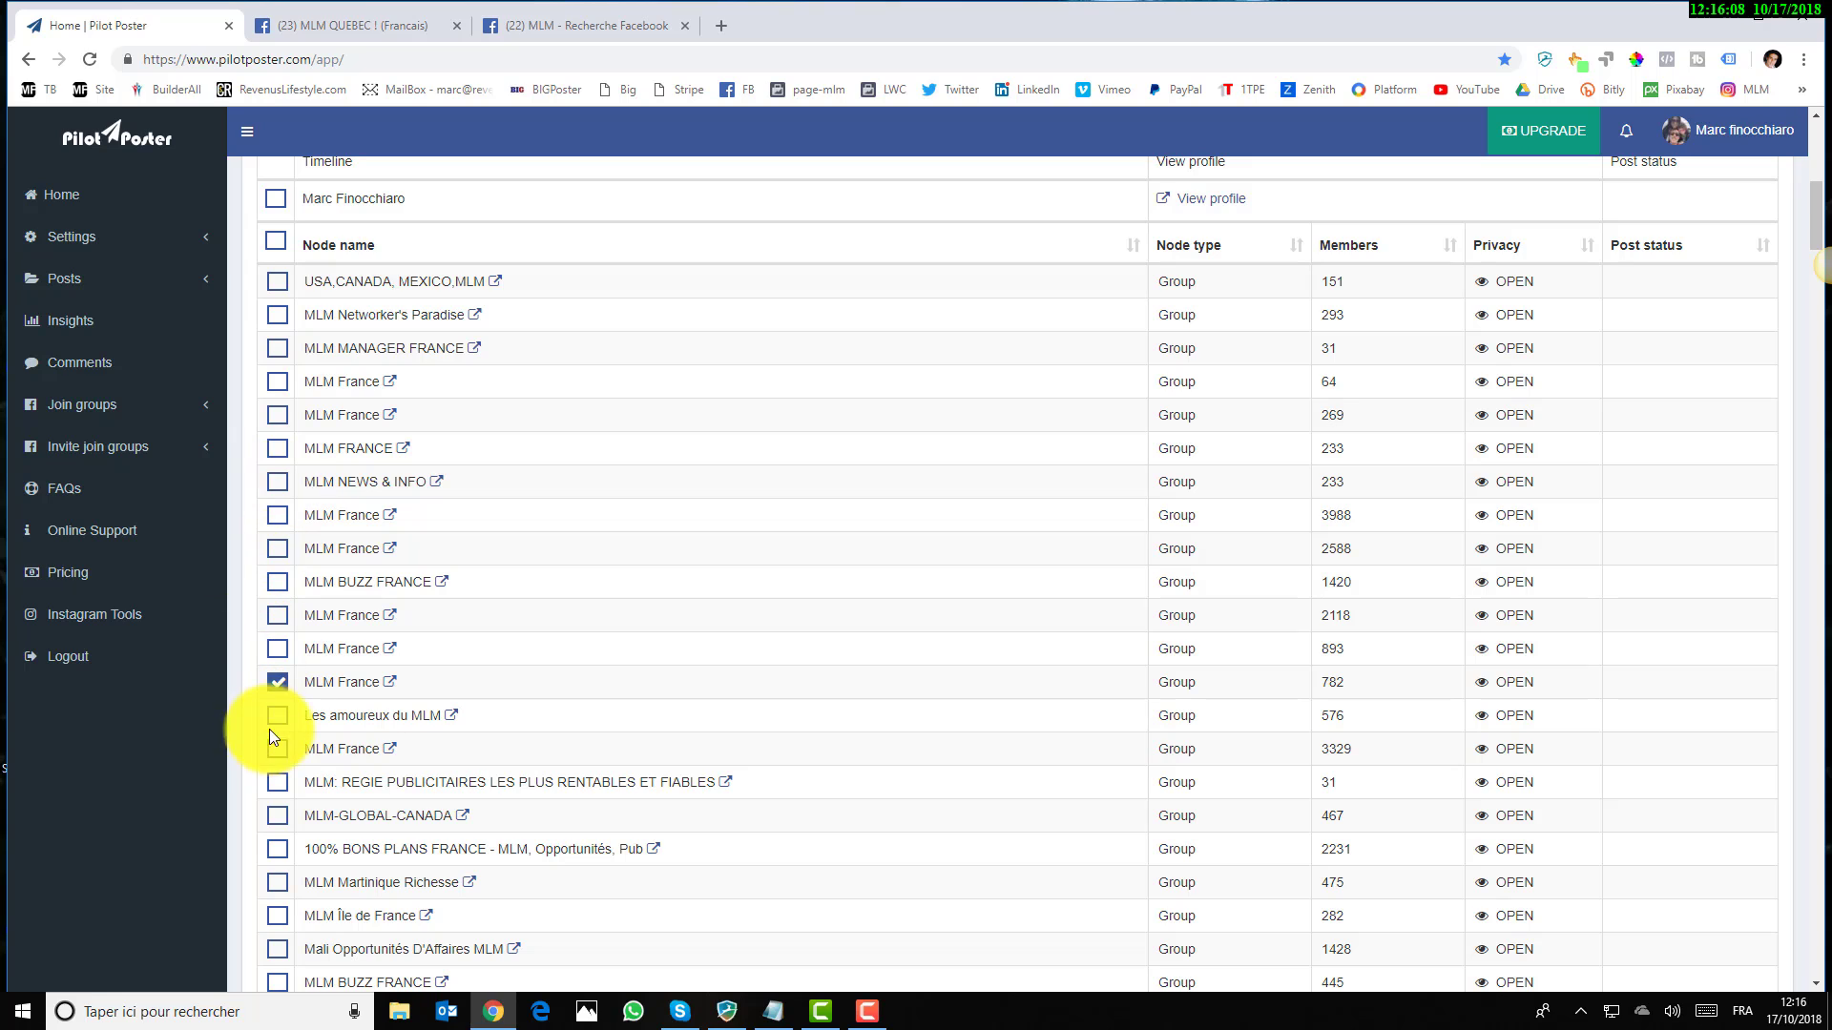
{"action": "left_click", "coordinate": [277, 782]}
{"action": "left_click", "coordinate": [278, 816]}
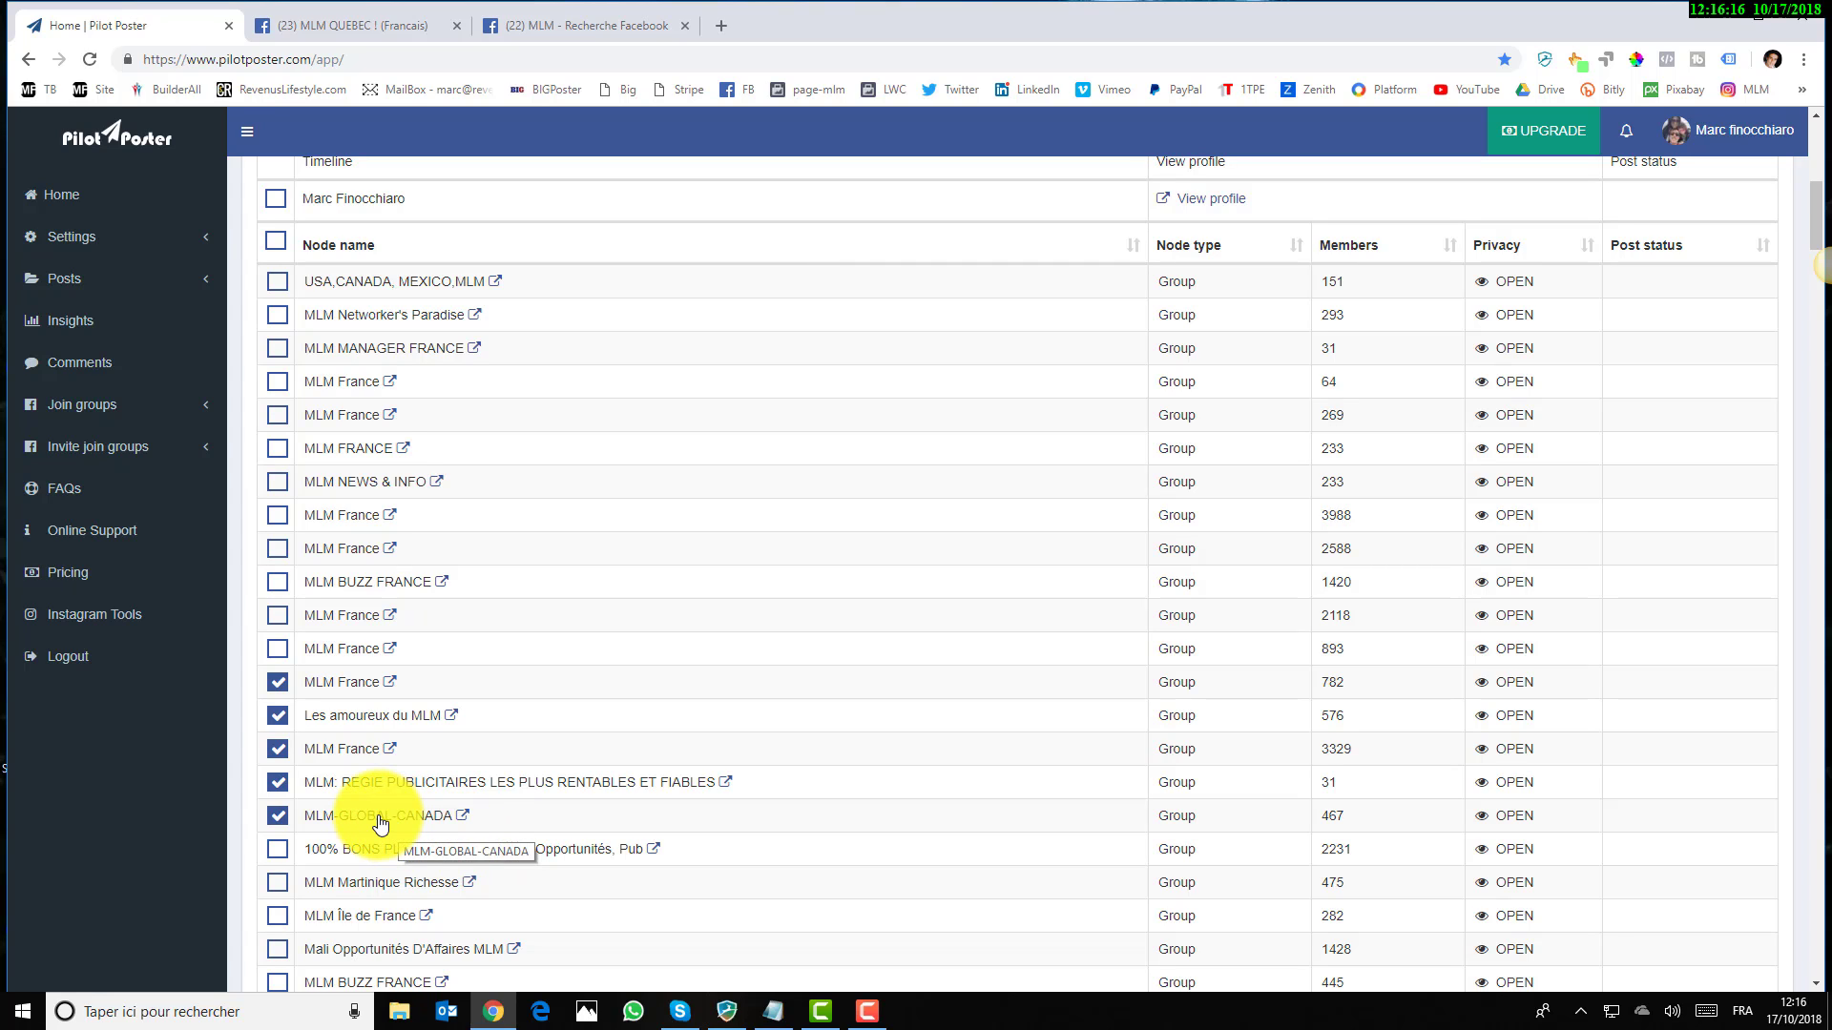
Look through the remaining mlm groups, and deselect MLM: REGIE PUBLICITAIRES LES PLUS RENTABLES ET FIABLES and MLM-GLOBAL-CANADA
{"action": "scroll", "coordinate": [320, 581], "scroll_direction": "down", "scroll_amount": 13}
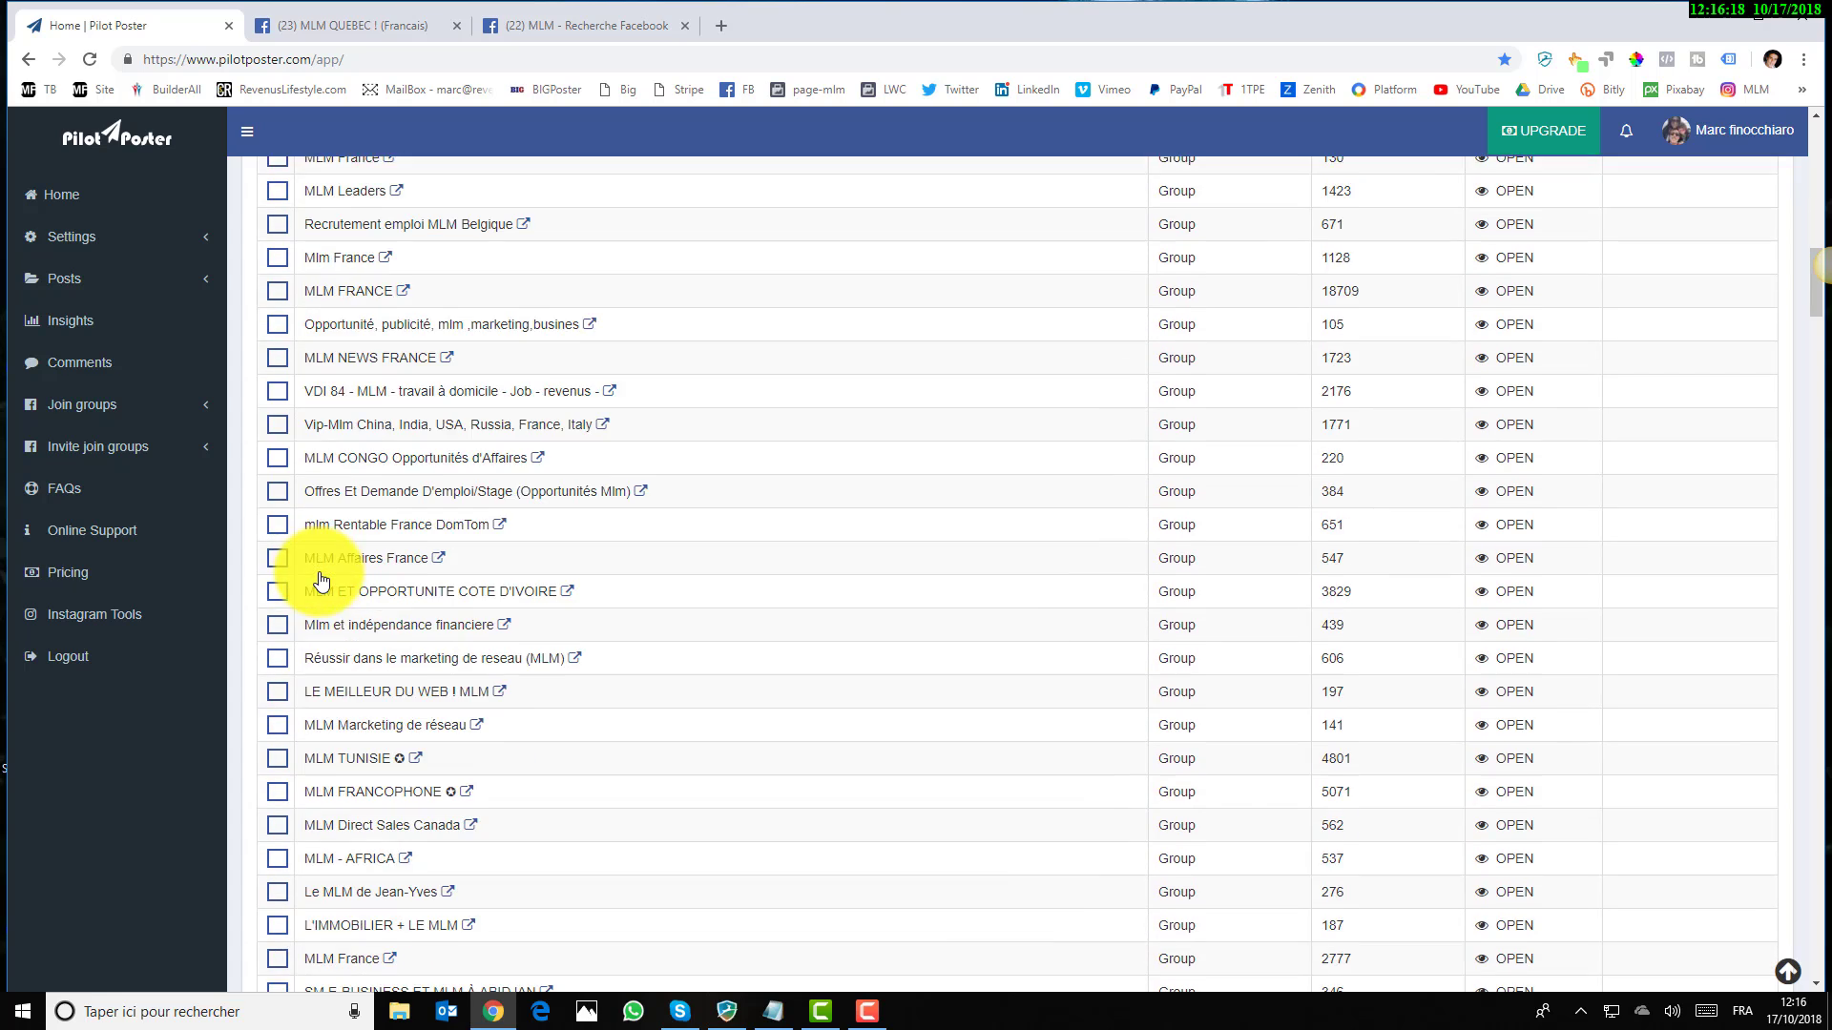
{"action": "scroll", "coordinate": [319, 581], "scroll_direction": "up", "scroll_amount": 15}
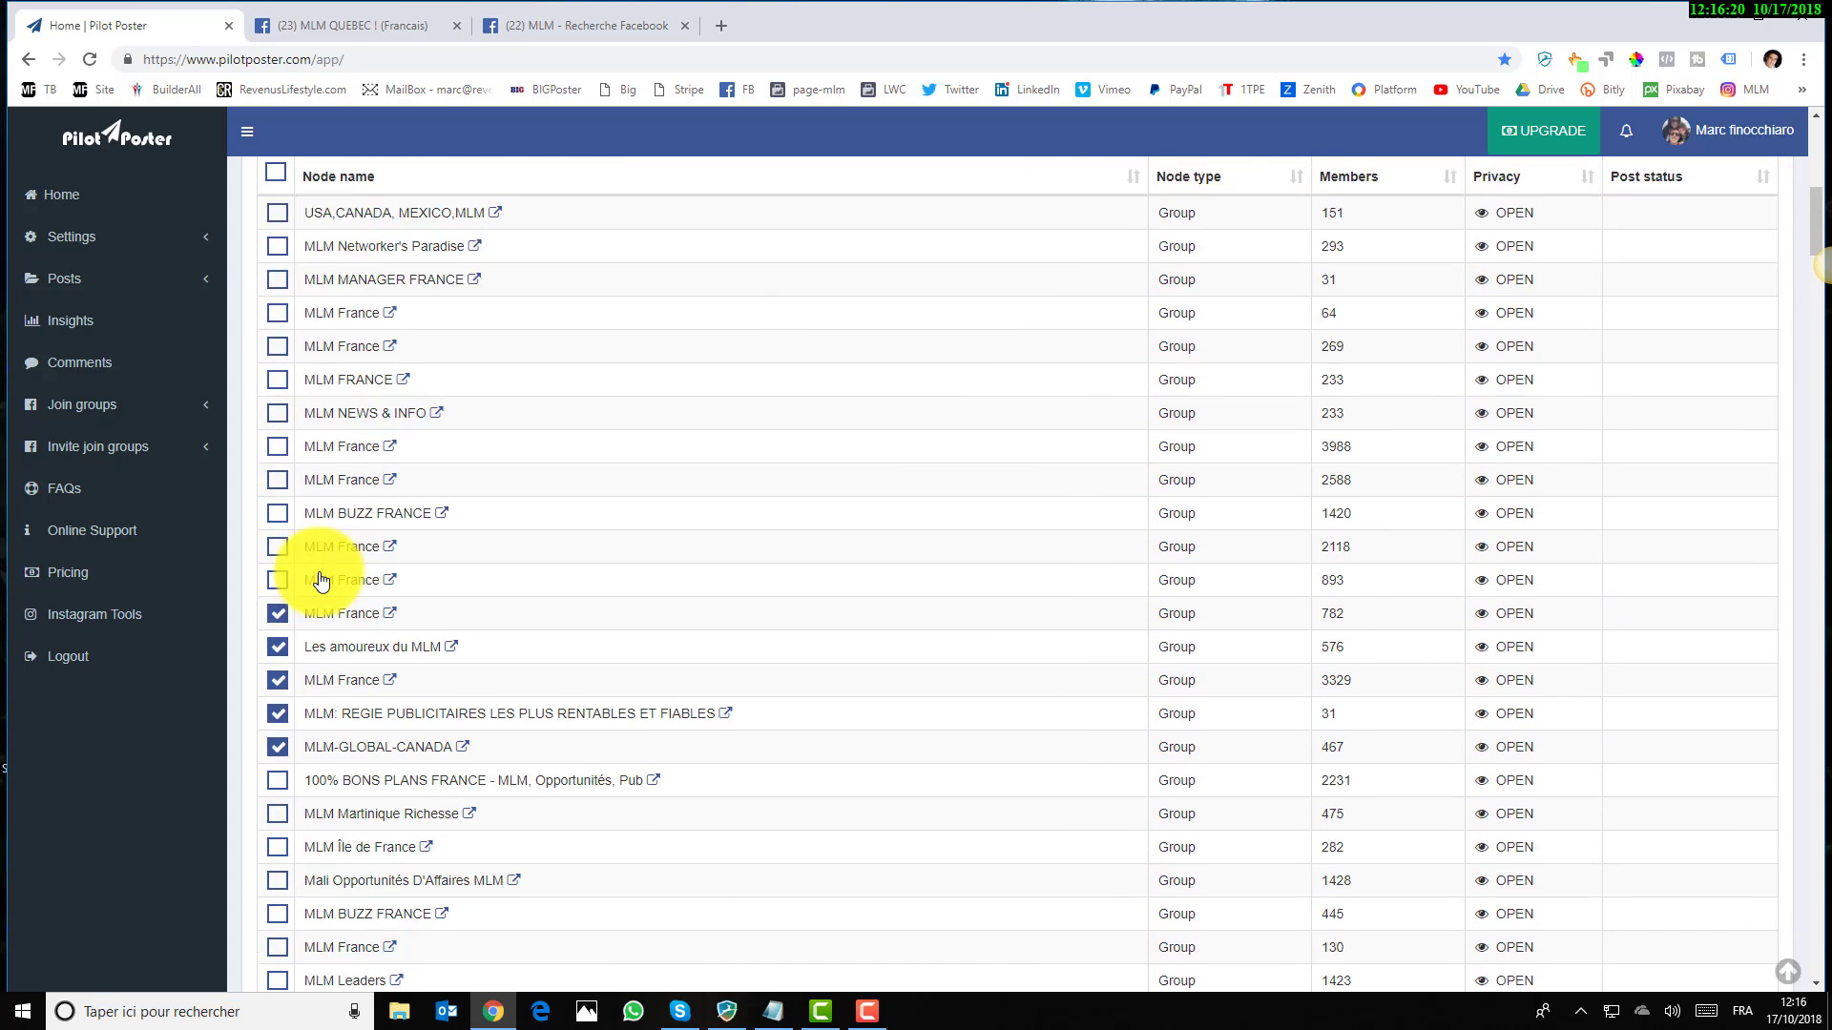
{"action": "scroll", "coordinate": [306, 728], "scroll_direction": "down", "scroll_amount": 3}
{"action": "left_click", "coordinate": [278, 715]}
{"action": "left_click", "coordinate": [278, 749]}
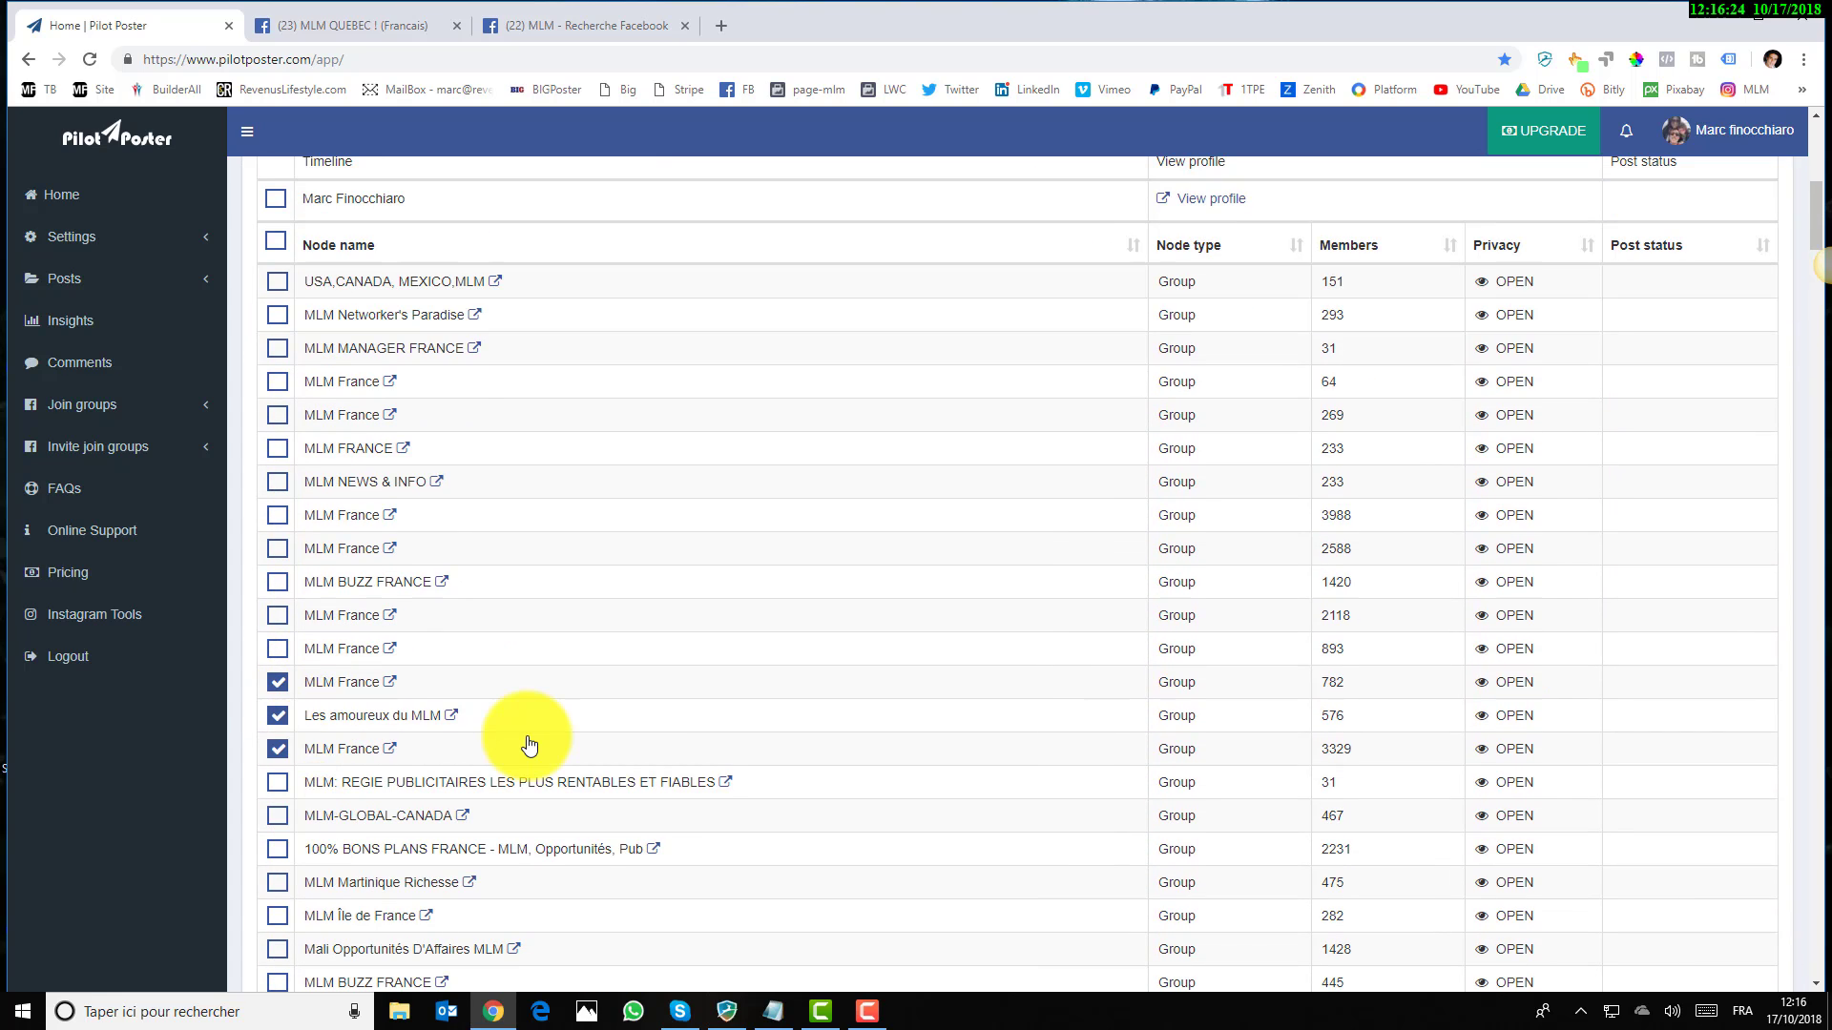